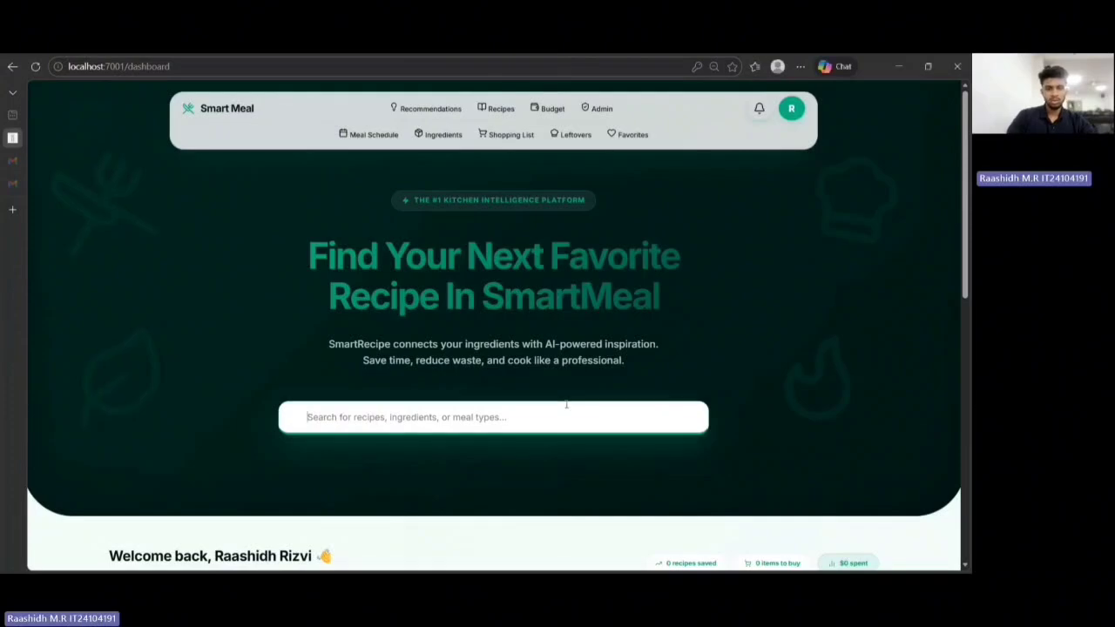
Step: Search for recipes that use paneer and look through the matching recipes
{"action": "left_click", "coordinate": [404, 415]}
{"action": "type", "text": "pann"}
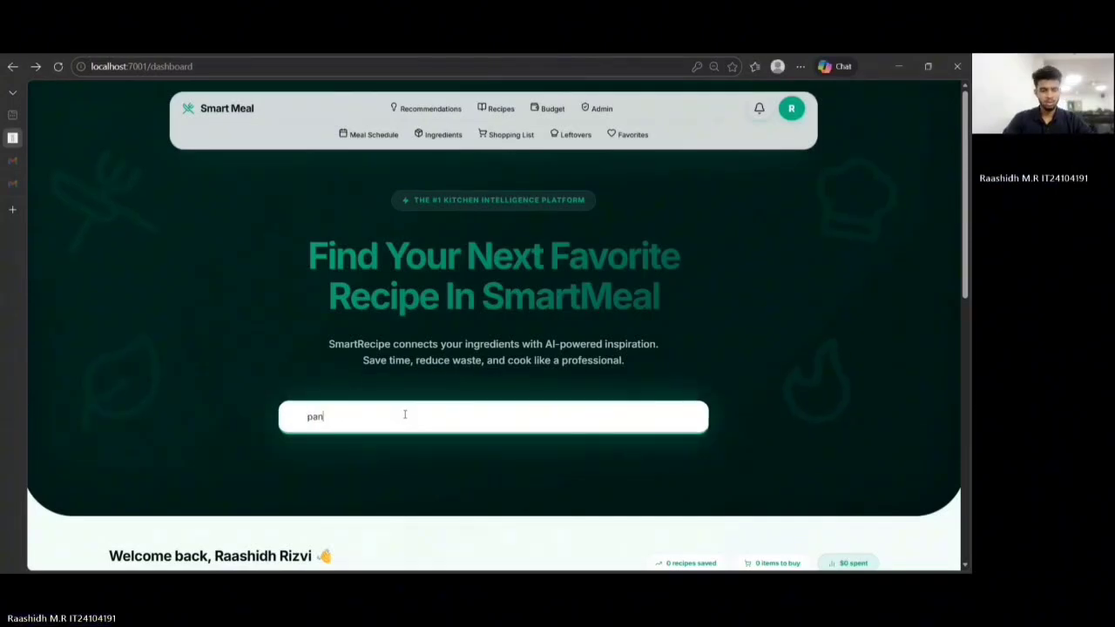
{"action": "key", "text": "Return"}
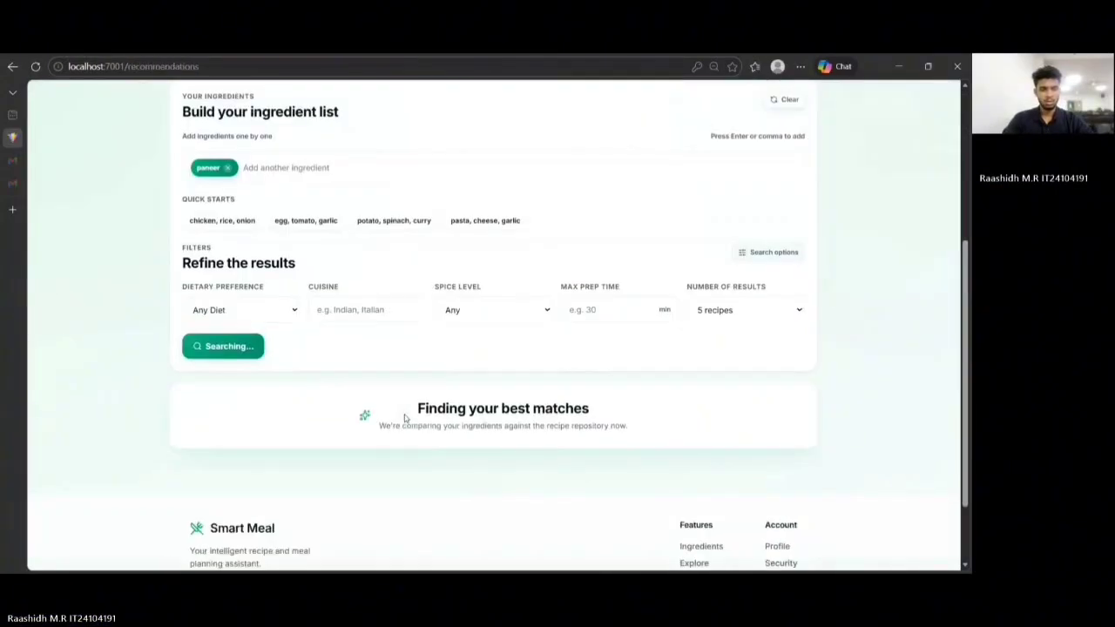
{"action": "scroll", "coordinate": [404, 416], "scroll_direction": "down", "scroll_amount": 4}
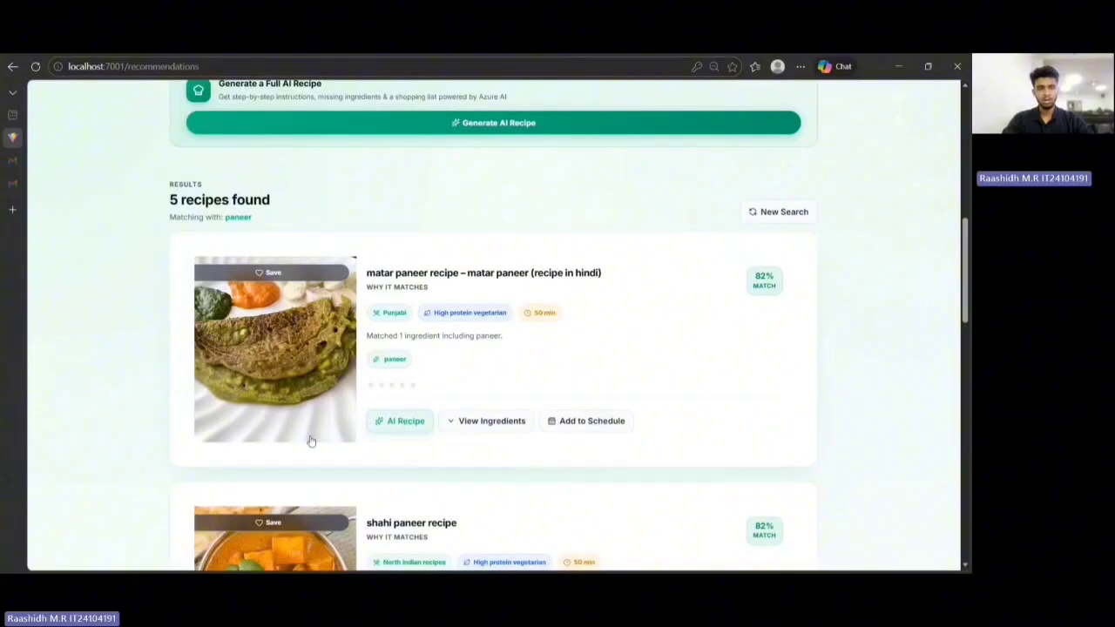
{"action": "scroll", "coordinate": [310, 441], "scroll_direction": "down", "scroll_amount": 5}
{"action": "scroll", "coordinate": [311, 442], "scroll_direction": "down", "scroll_amount": 6}
Step: Set the number of results to 10 recipes, rerun the paneer search and browse the longer results list
{"action": "scroll", "coordinate": [310, 442], "scroll_direction": "up", "scroll_amount": 10}
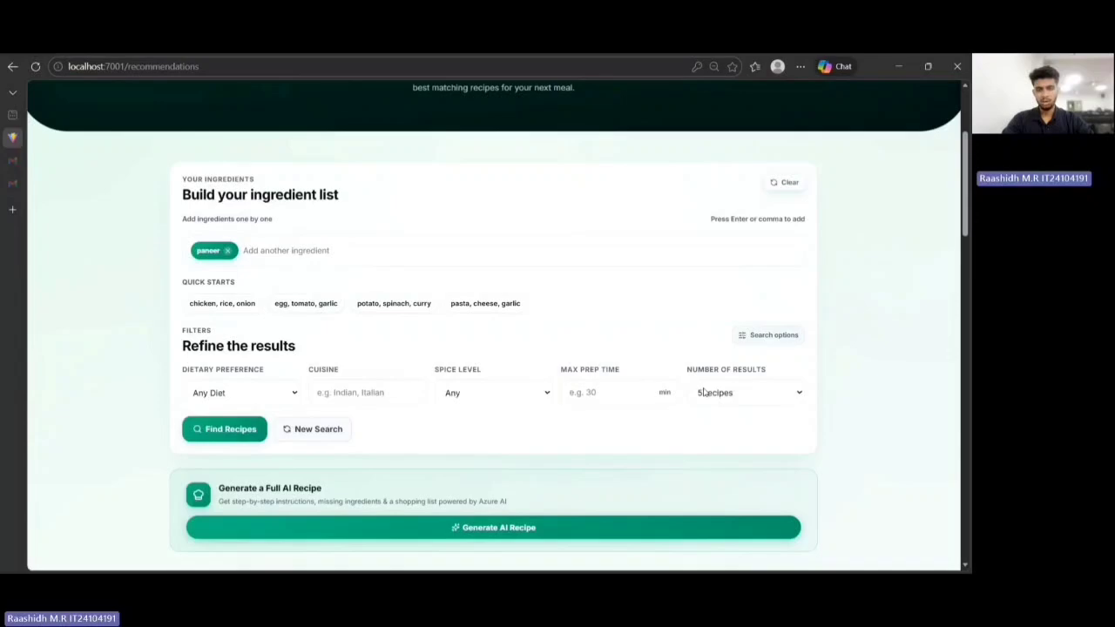
{"action": "left_click", "coordinate": [738, 468]}
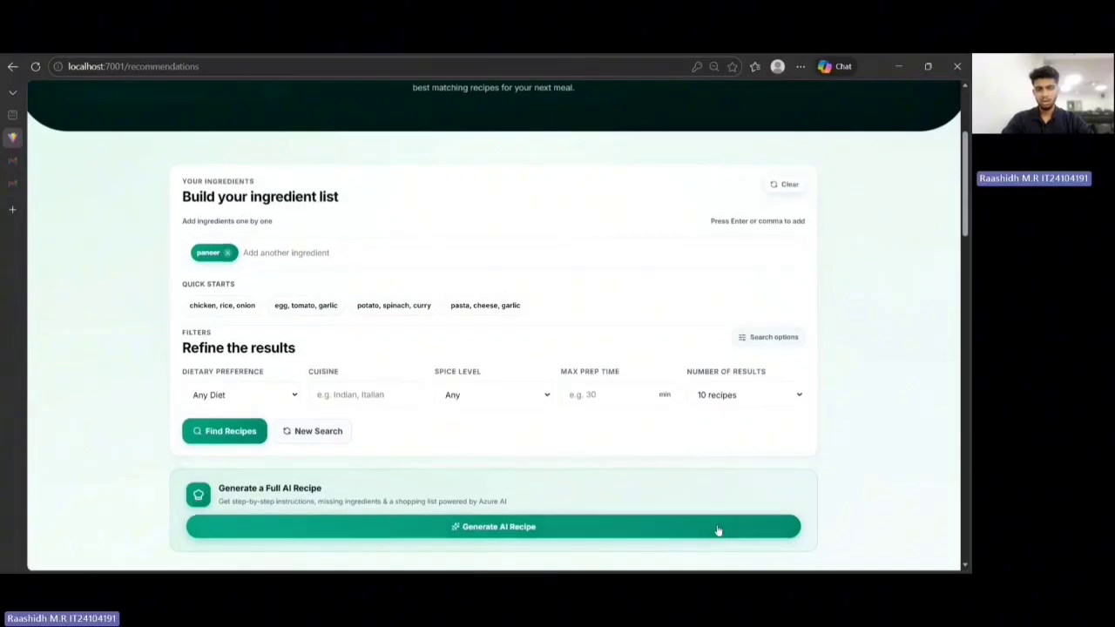
{"action": "left_click", "coordinate": [240, 431]}
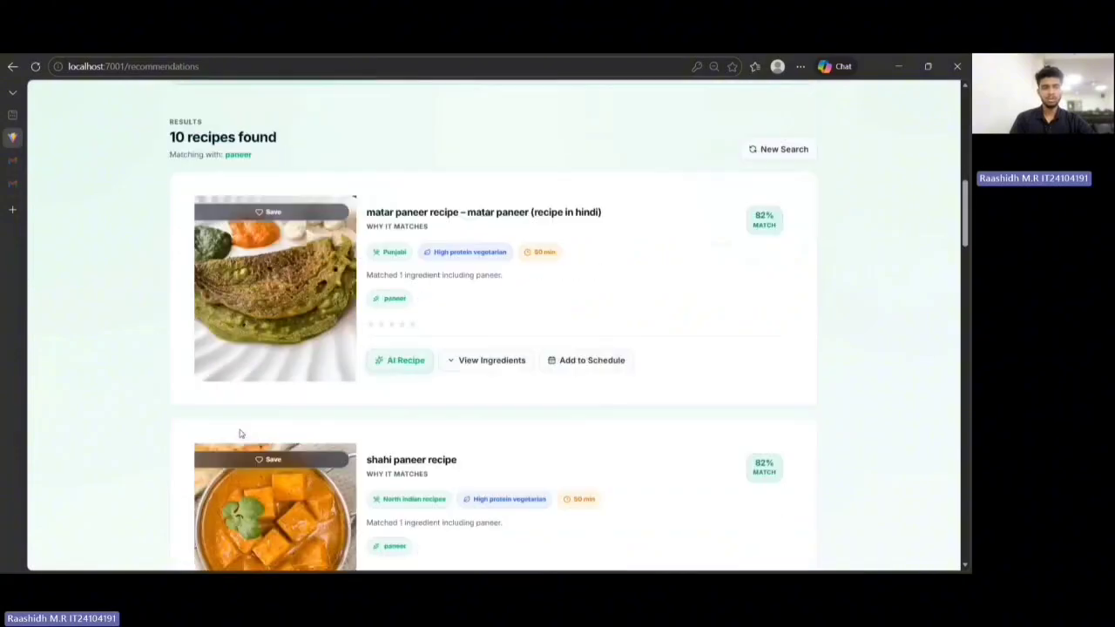
{"action": "scroll", "coordinate": [240, 433], "scroll_direction": "down", "scroll_amount": 14}
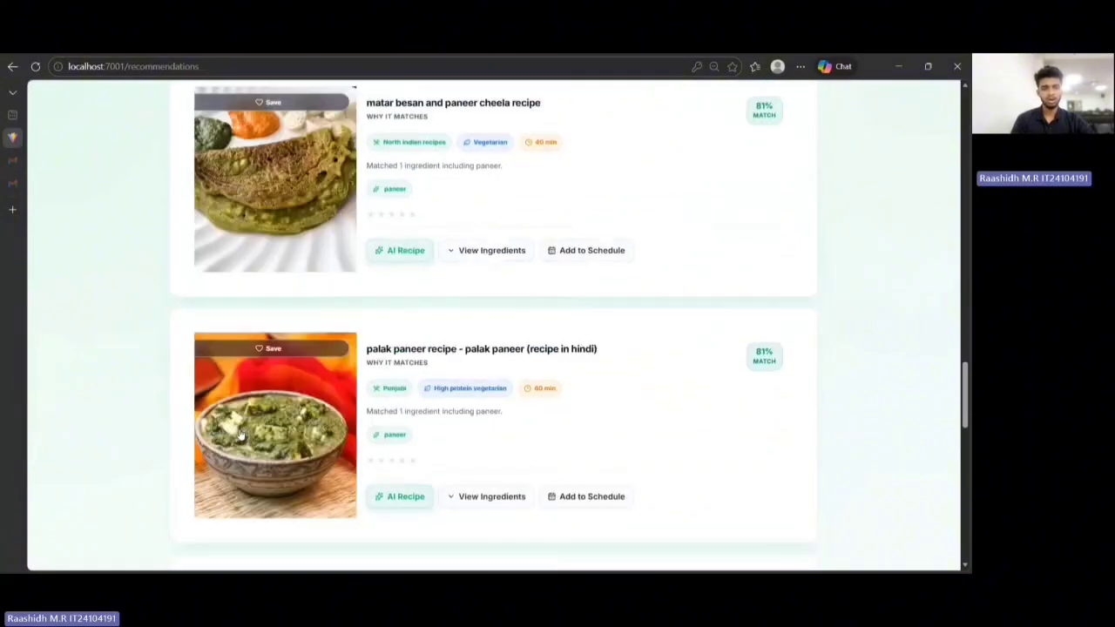
{"action": "scroll", "coordinate": [240, 433], "scroll_direction": "down", "scroll_amount": 10}
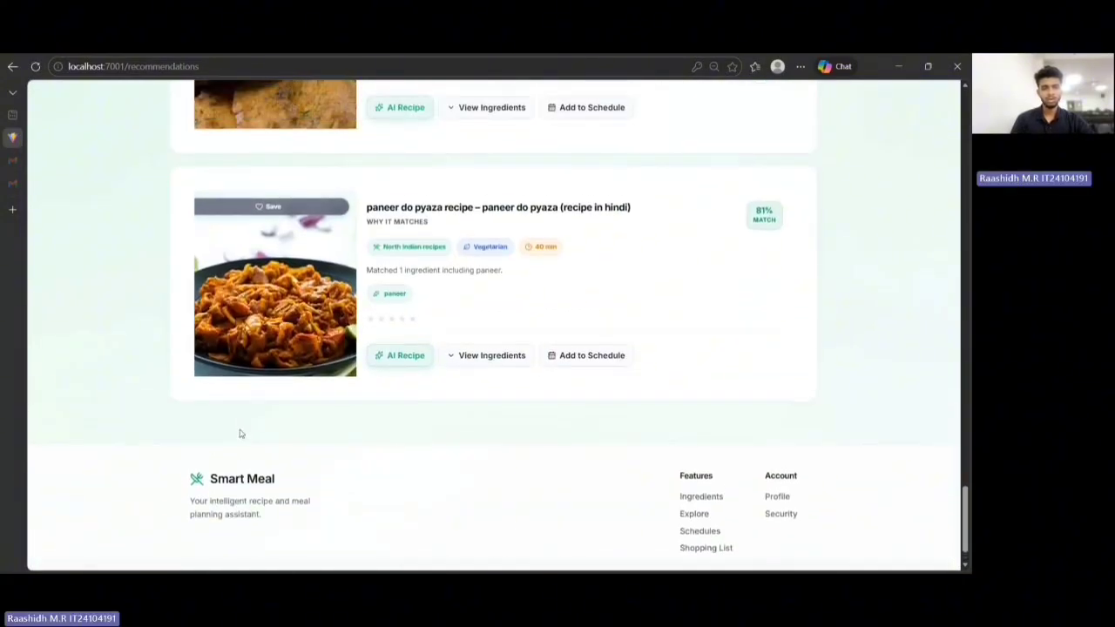
{"action": "scroll", "coordinate": [241, 433], "scroll_direction": "up", "scroll_amount": 20}
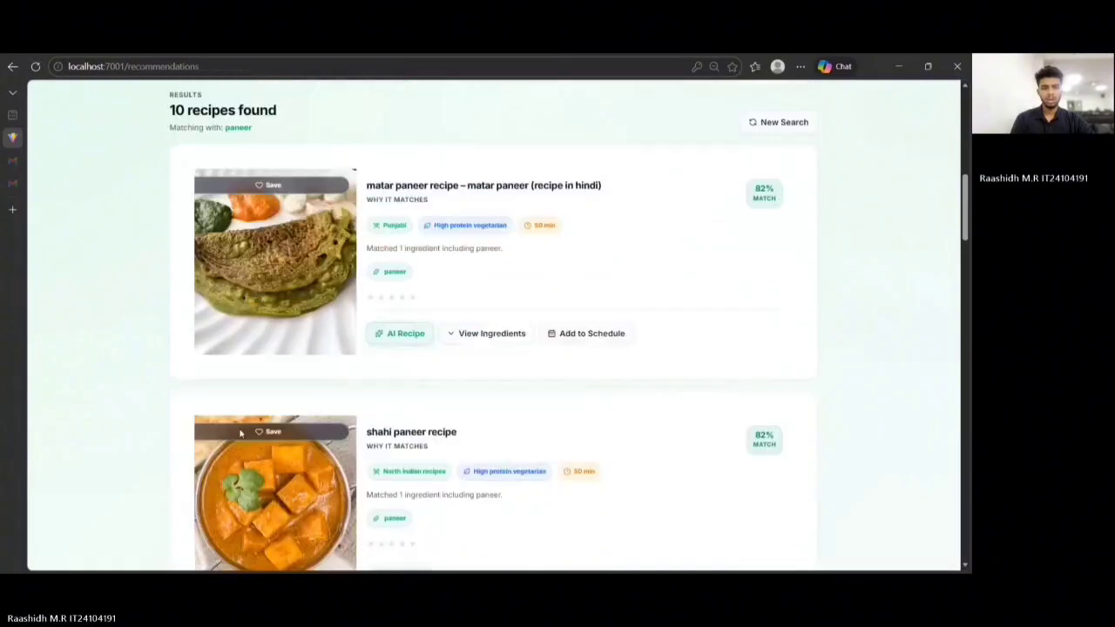
Step: Generate a full AI recipe from the paneer ingredient list and bring it into view
{"action": "scroll", "coordinate": [240, 433], "scroll_direction": "up", "scroll_amount": 6}
{"action": "scroll", "coordinate": [381, 445], "scroll_direction": "down", "scroll_amount": 2}
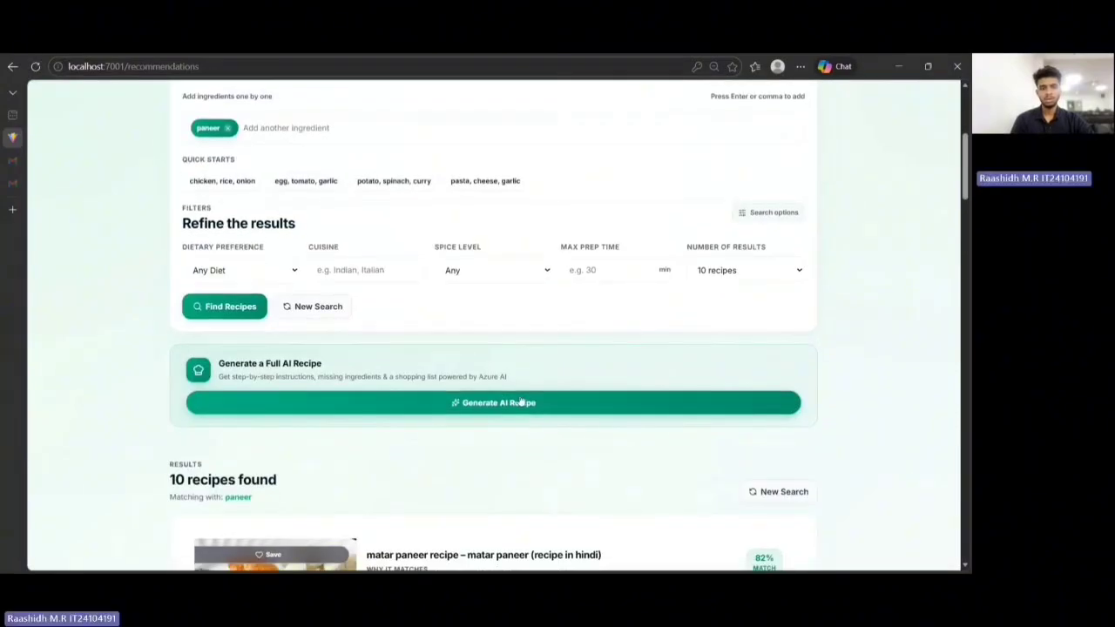
{"action": "left_click", "coordinate": [523, 401]}
{"action": "scroll", "coordinate": [524, 400], "scroll_direction": "down", "scroll_amount": 3}
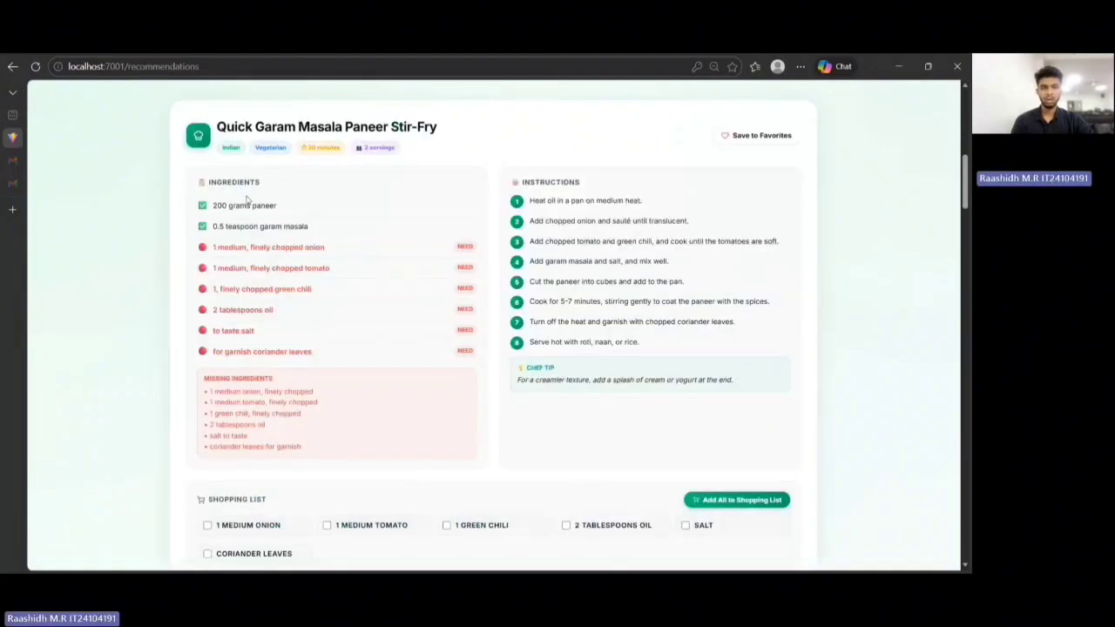
Step: Examine the generated recipe's ingredients, highlighting the 200 grams paneer line and the ingredients marked as needed, and check its shopping list
{"action": "left_click_drag", "start_coordinate": [291, 211], "coordinate": [207, 203]}
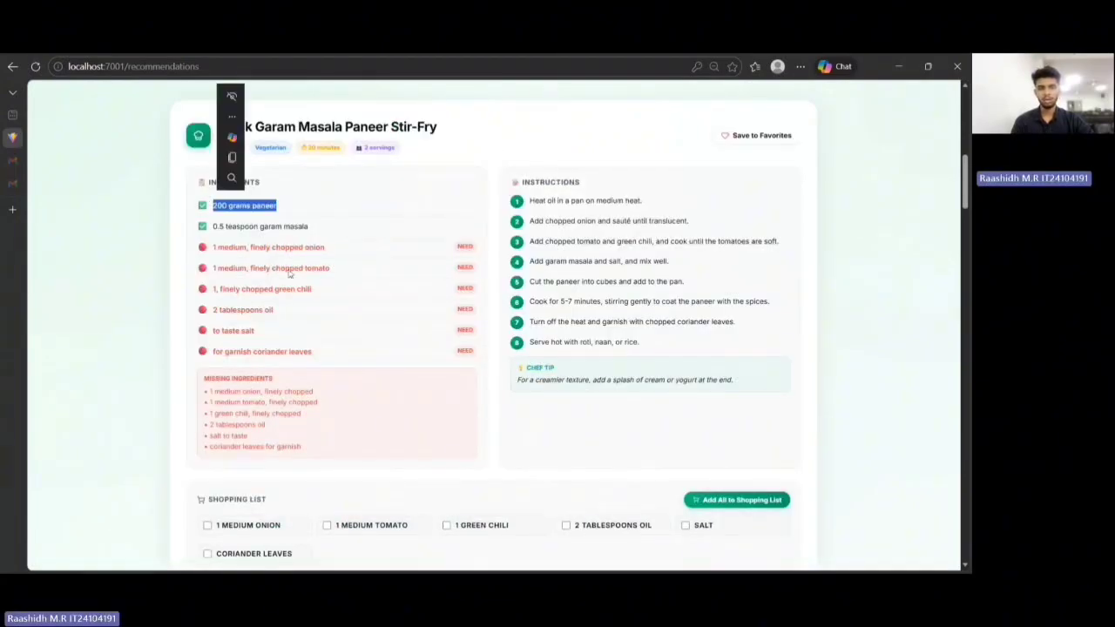
{"action": "left_click", "coordinate": [318, 235]}
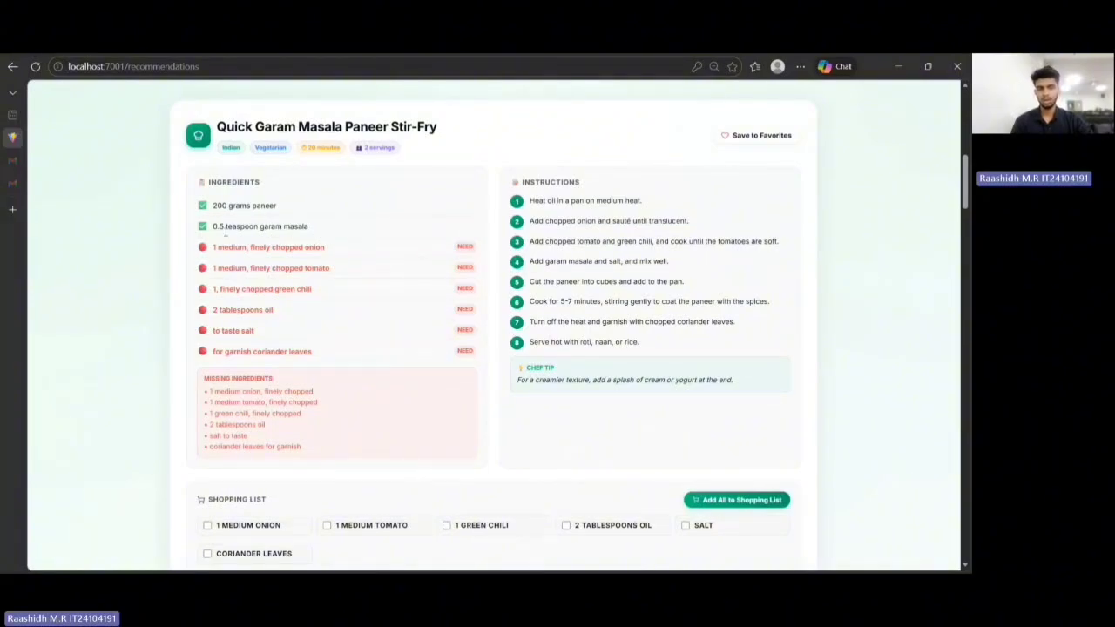
{"action": "left_click_drag", "start_coordinate": [203, 244], "coordinate": [461, 366]}
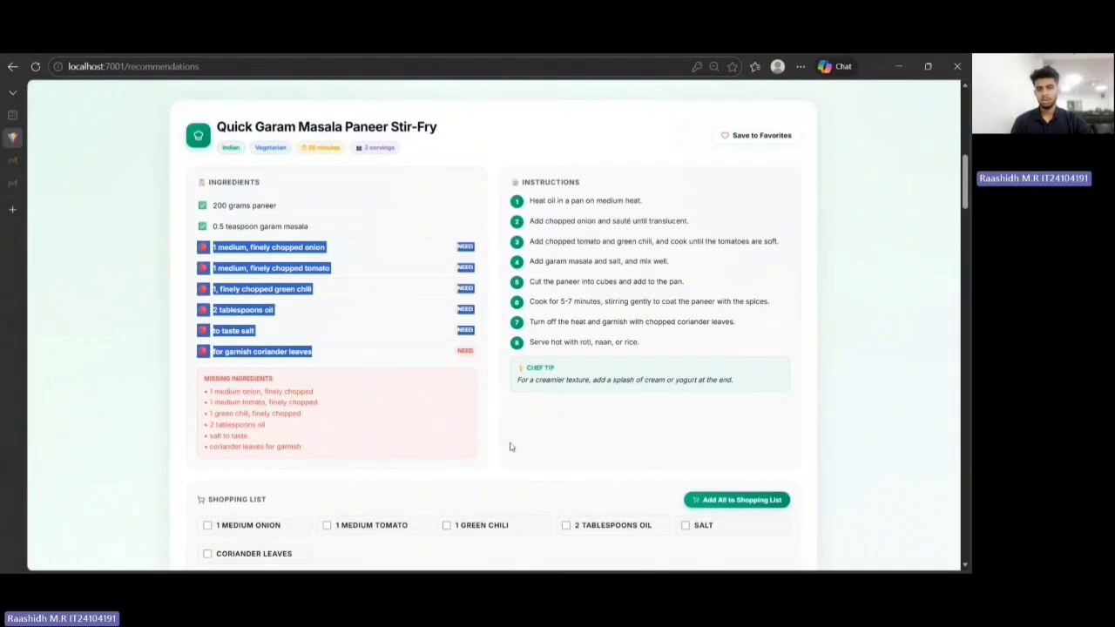
{"action": "left_click", "coordinate": [776, 503]}
{"action": "scroll", "coordinate": [776, 507], "scroll_direction": "down", "scroll_amount": 1}
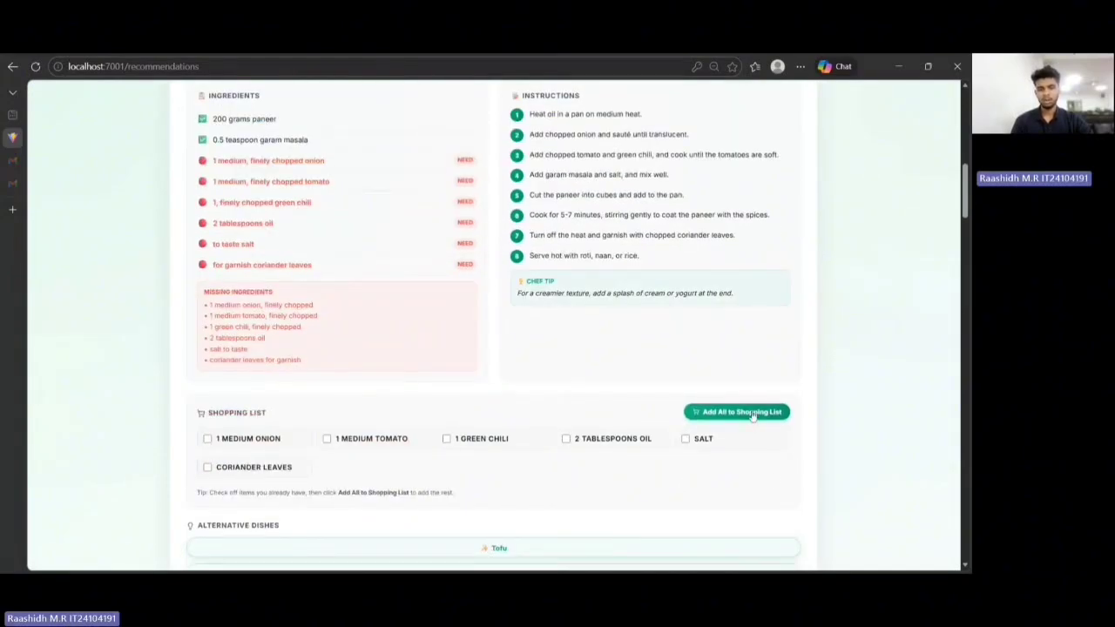
Step: Highlight the cooking instructions of the Quick Garam Masala Paneer Stir-Fry and save the recipe to favorites
{"action": "scroll", "coordinate": [633, 375], "scroll_direction": "up", "scroll_amount": 3}
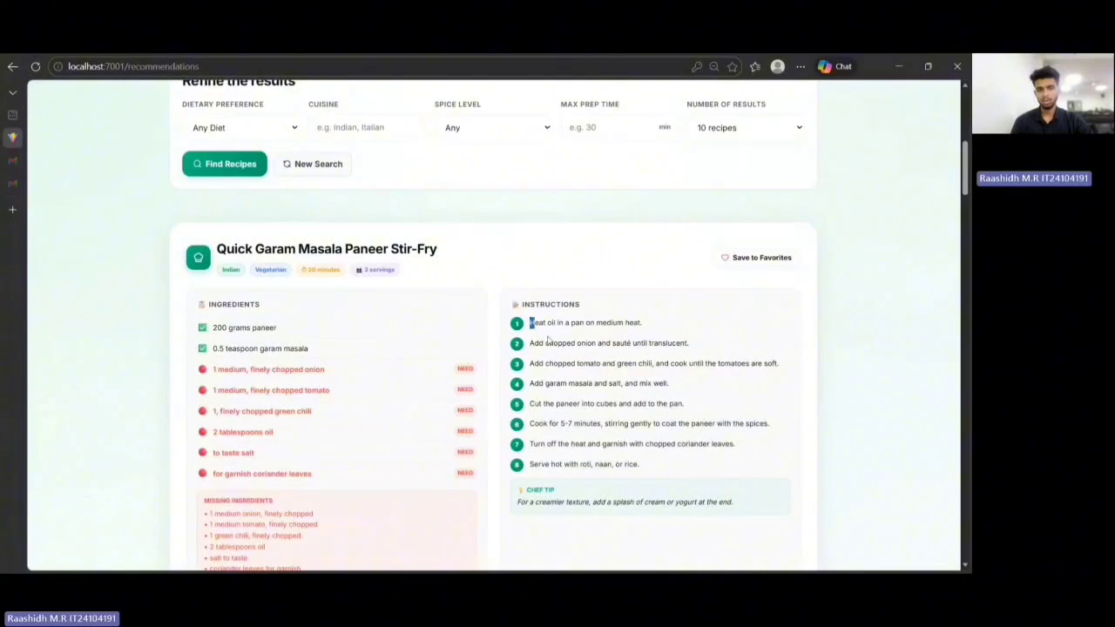
{"action": "left_click_drag", "start_coordinate": [548, 343], "coordinate": [705, 461]}
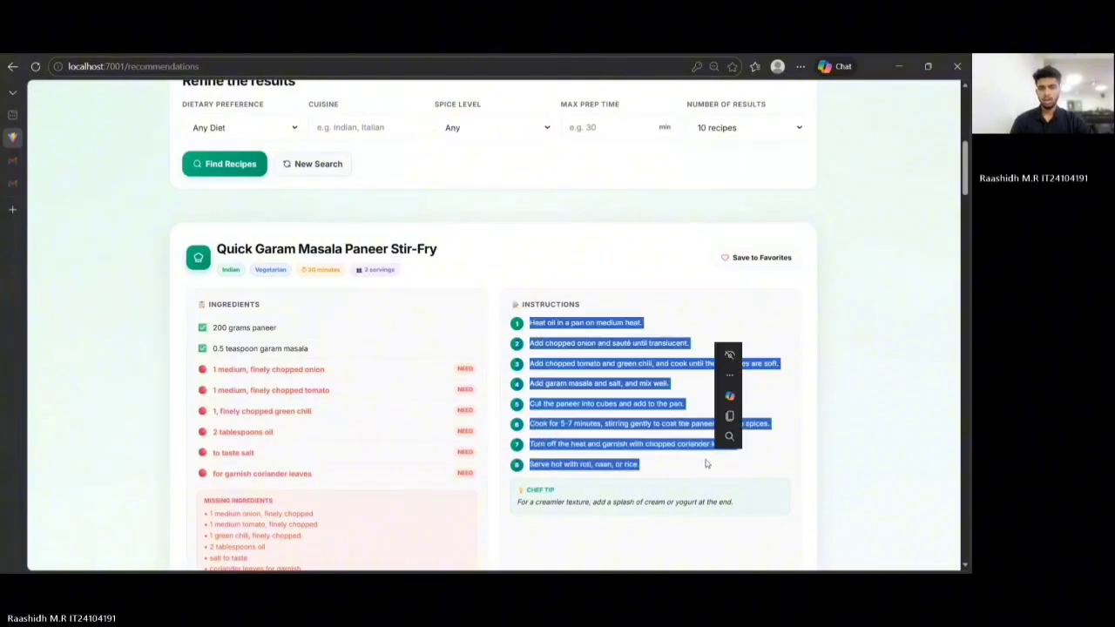
{"action": "left_click", "coordinate": [741, 257]}
Step: Examine the saved recipe's shopping list, alternative dishes and Chef AI Assistant section
{"action": "scroll", "coordinate": [766, 252], "scroll_direction": "down", "scroll_amount": 4}
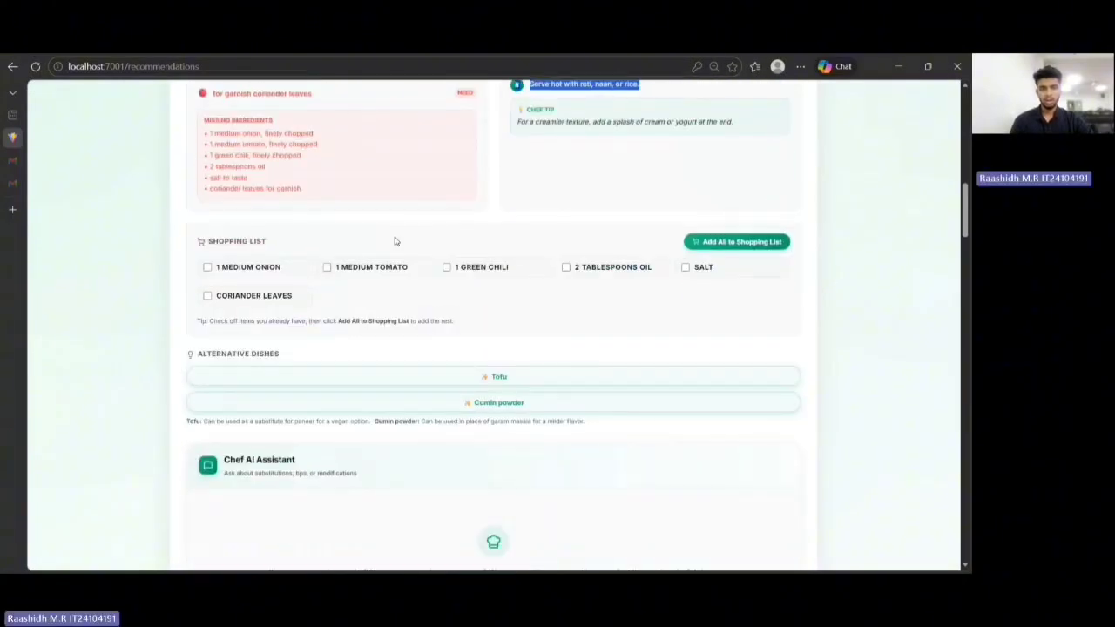
{"action": "scroll", "coordinate": [505, 390], "scroll_direction": "down", "scroll_amount": 2}
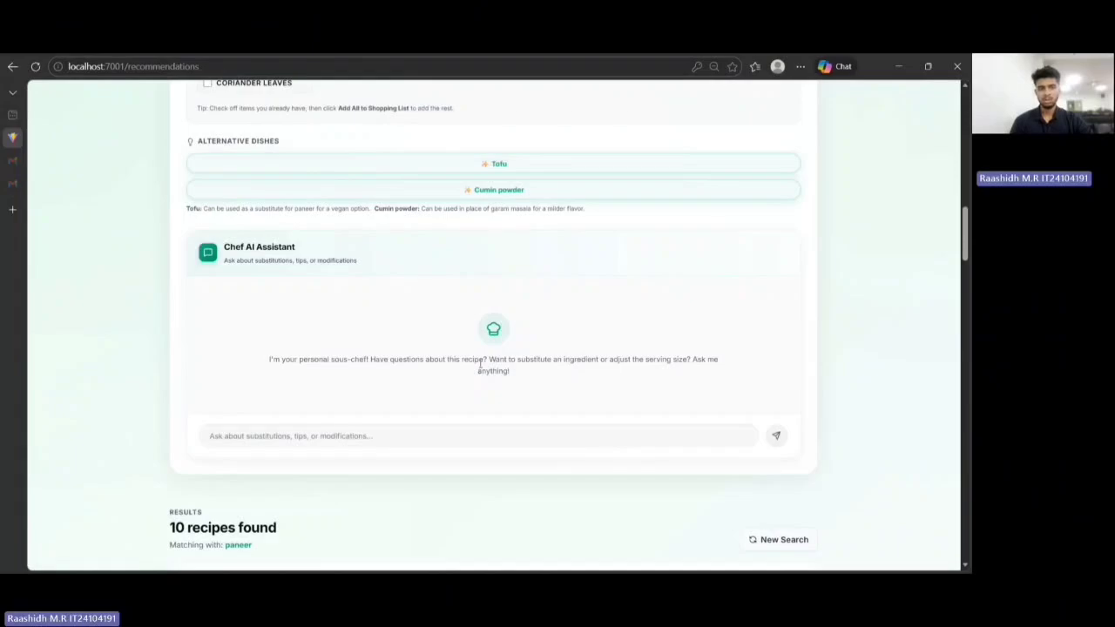
{"action": "scroll", "coordinate": [480, 364], "scroll_direction": "up", "scroll_amount": 6}
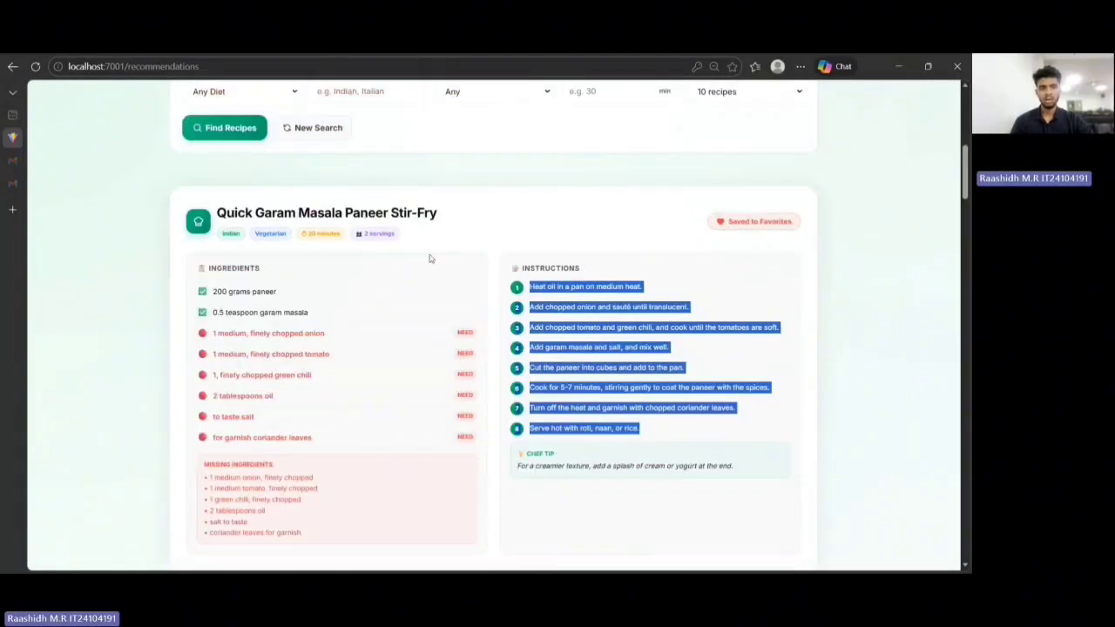
{"action": "scroll", "coordinate": [429, 259], "scroll_direction": "down", "scroll_amount": 5}
{"action": "scroll", "coordinate": [386, 517], "scroll_direction": "up", "scroll_amount": 4}
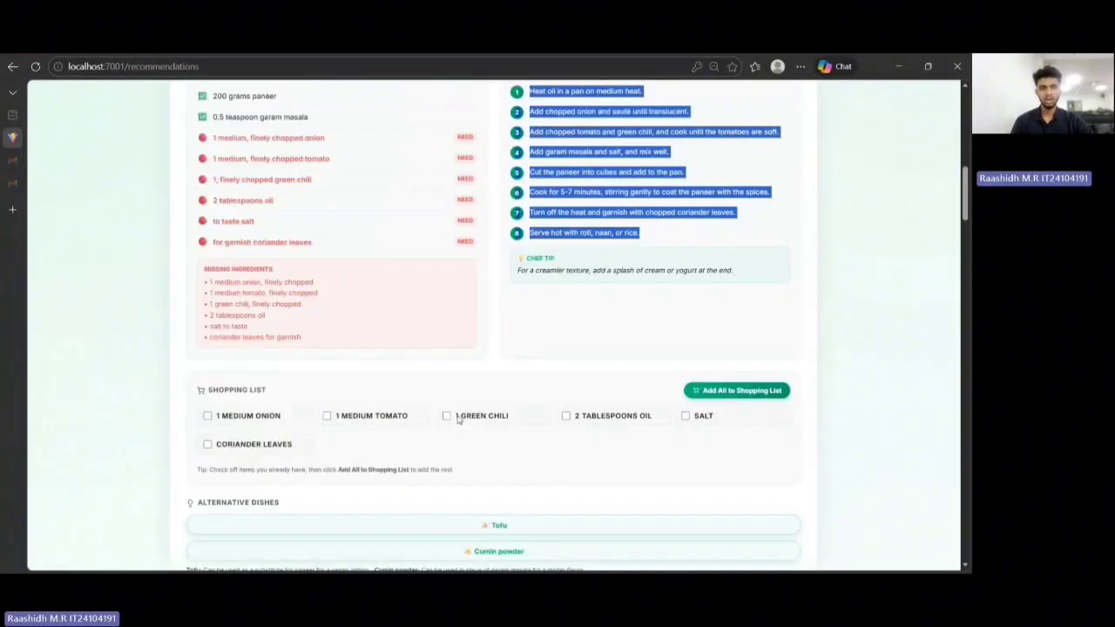
{"action": "scroll", "coordinate": [457, 419], "scroll_direction": "up", "scroll_amount": 1}
{"action": "scroll", "coordinate": [458, 418], "scroll_direction": "down", "scroll_amount": 1}
{"action": "scroll", "coordinate": [458, 421], "scroll_direction": "down", "scroll_amount": 5}
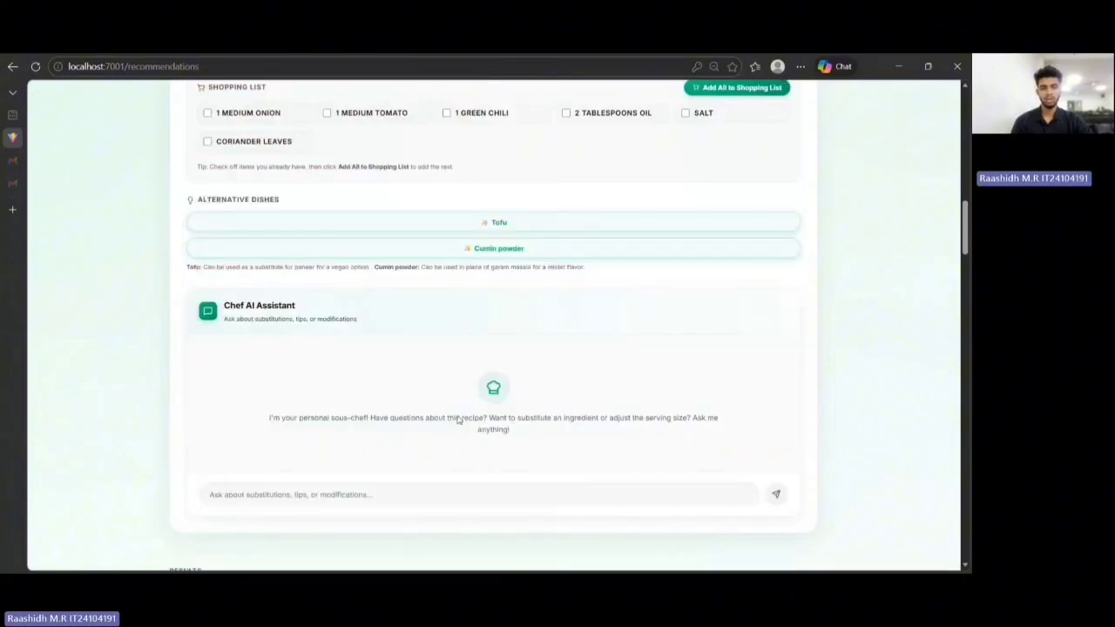
Step: Ask the Chef AI Assistant "i am gonna make the above food to 5 person give me the igridentsd and guidance'"
{"action": "left_click", "coordinate": [405, 366]}
{"action": "type", "text": "I am"}
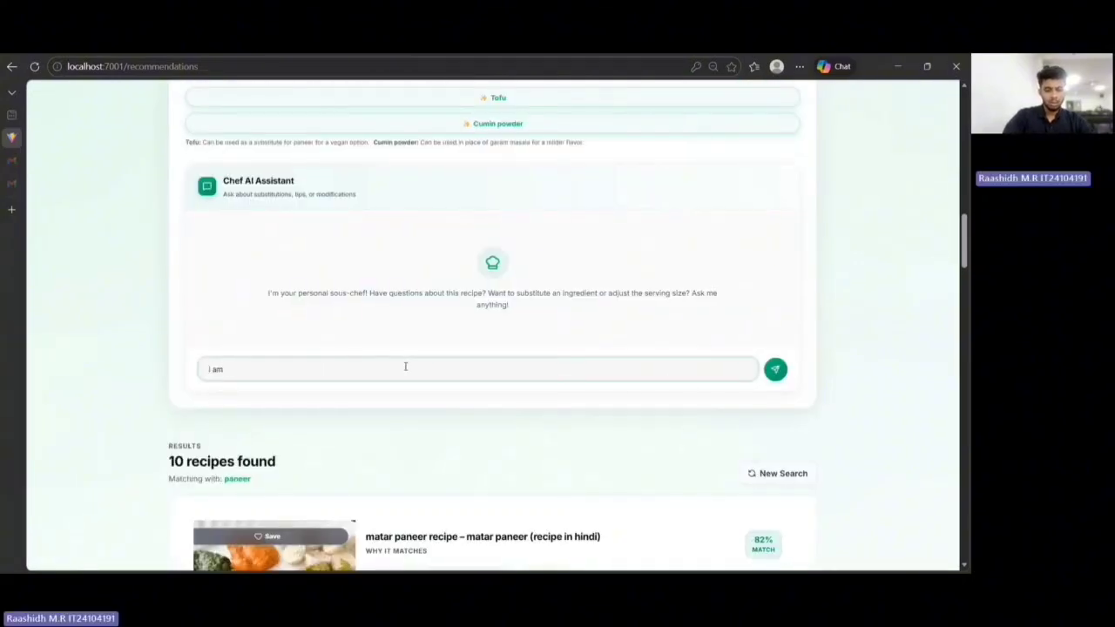
{"action": "type", "text": " gonna make the"}
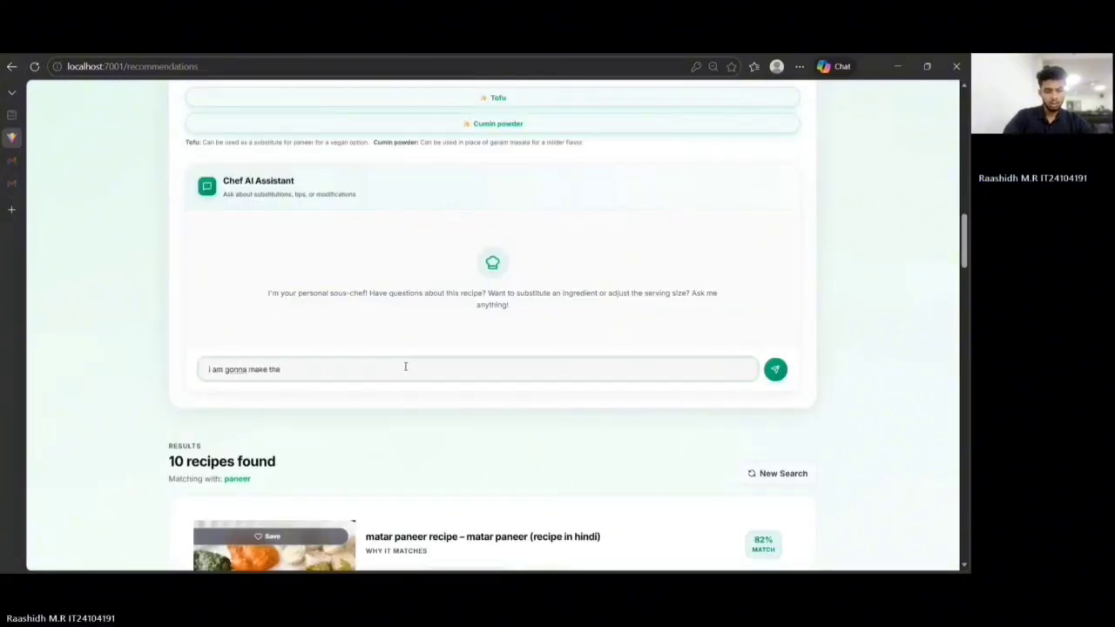
{"action": "type", "text": " foabove food to 5 person"}
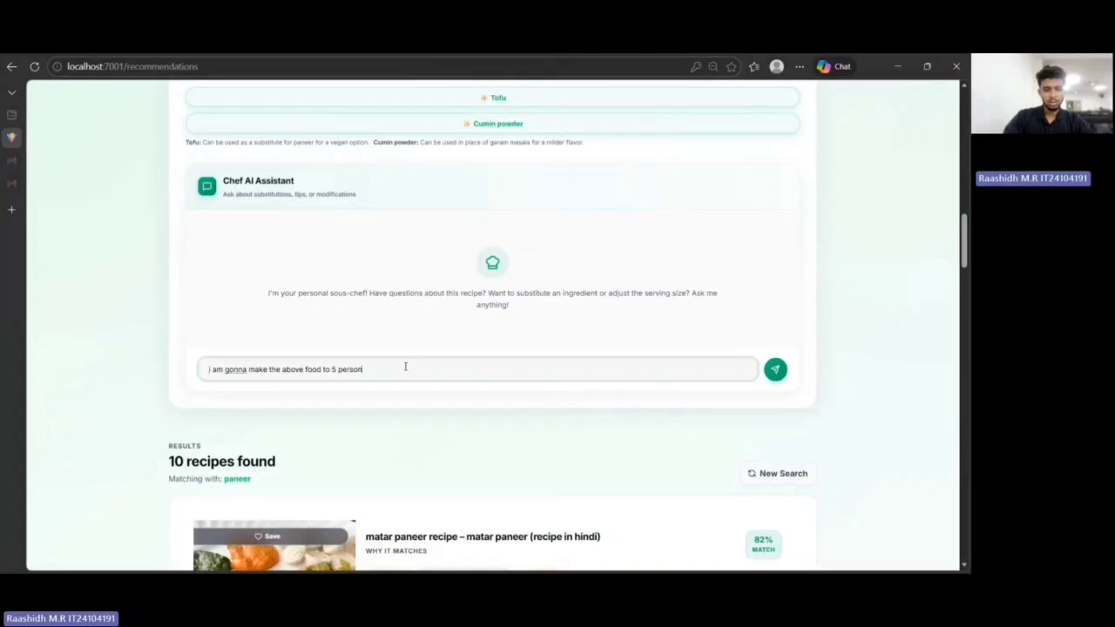
{"action": "type", "text": " give me the igridentsd and guidance'"}
{"action": "key", "text": "Return"}
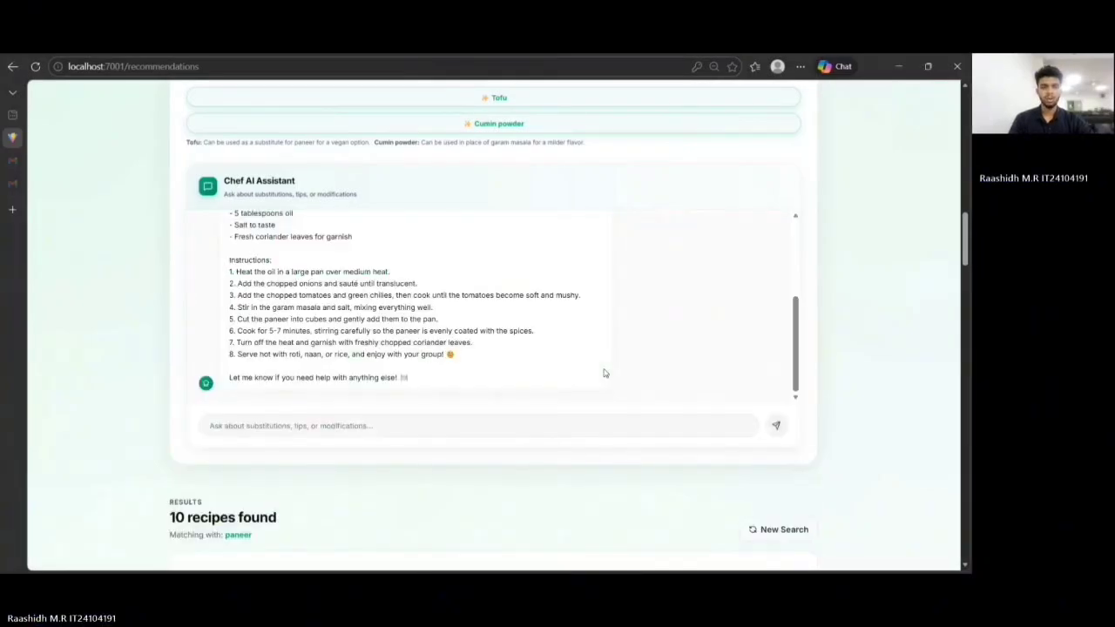
Step: Compare the assistant's ingredient quantities for 5 servings with those in the original paneer recipe
{"action": "scroll", "coordinate": [603, 372], "scroll_direction": "up", "scroll_amount": 4}
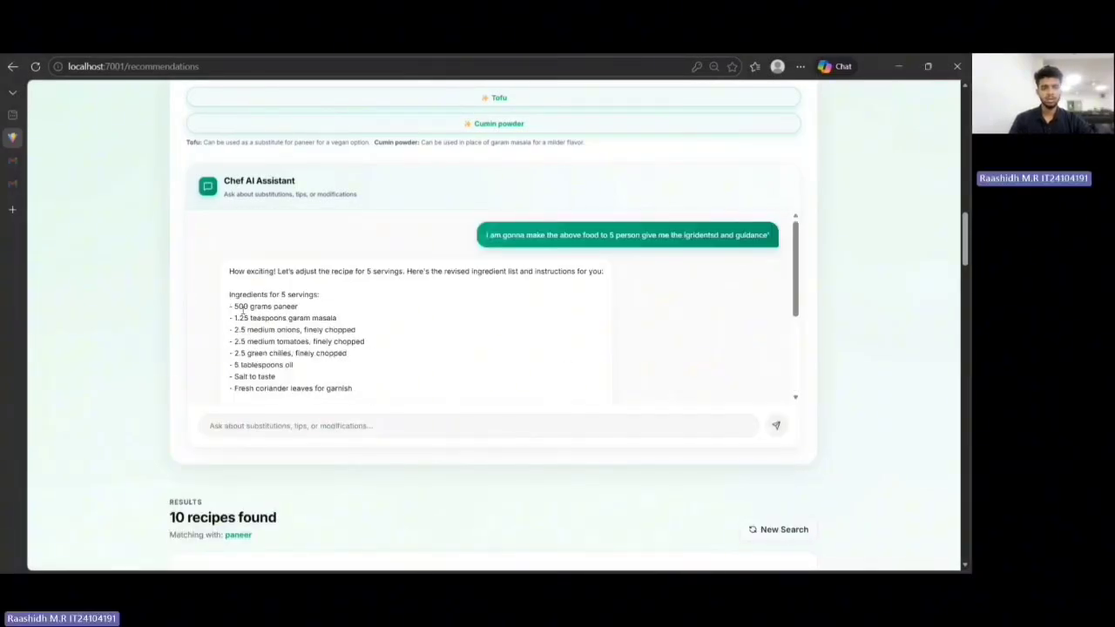
{"action": "scroll", "coordinate": [242, 315], "scroll_direction": "up", "scroll_amount": 8}
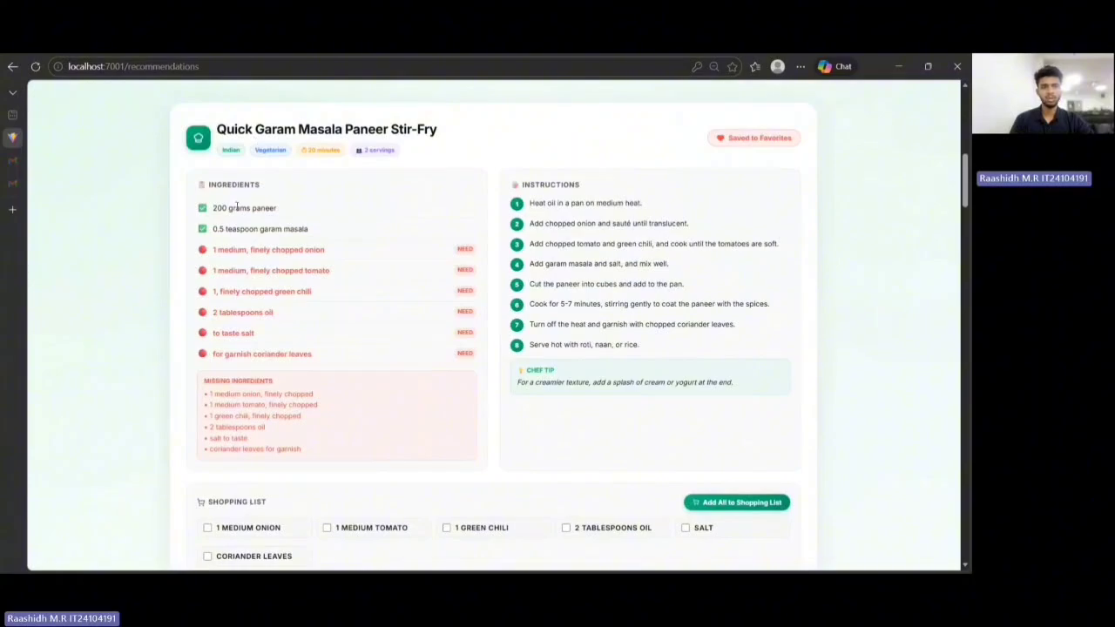
{"action": "scroll", "coordinate": [236, 209], "scroll_direction": "down", "scroll_amount": 8}
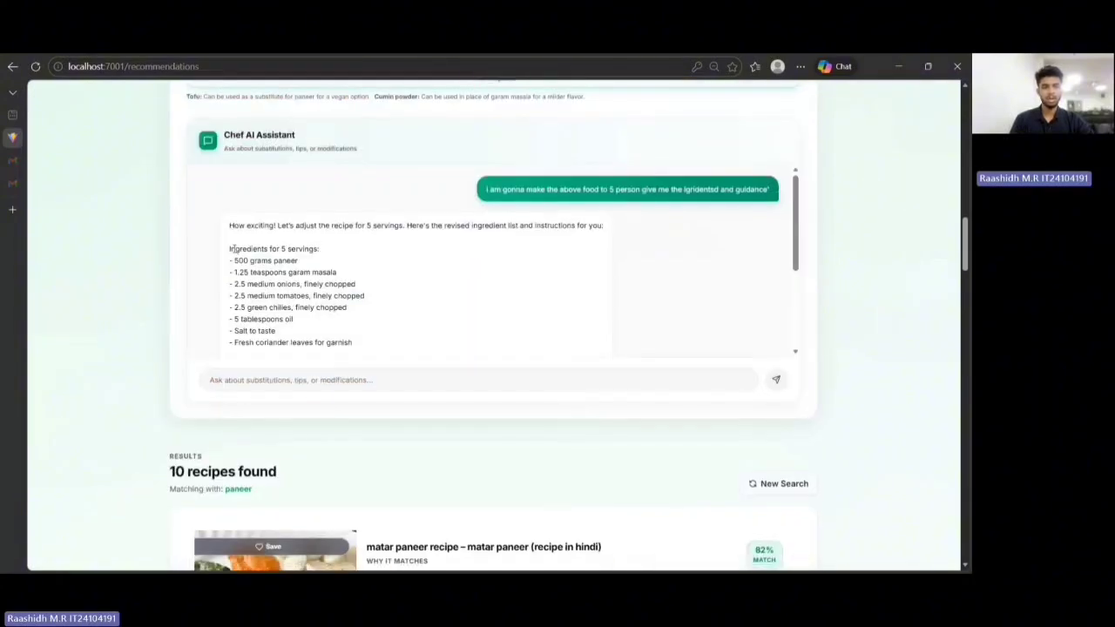
{"action": "left_click_drag", "start_coordinate": [234, 249], "coordinate": [322, 360]}
{"action": "scroll", "coordinate": [312, 222], "scroll_direction": "up", "scroll_amount": 1}
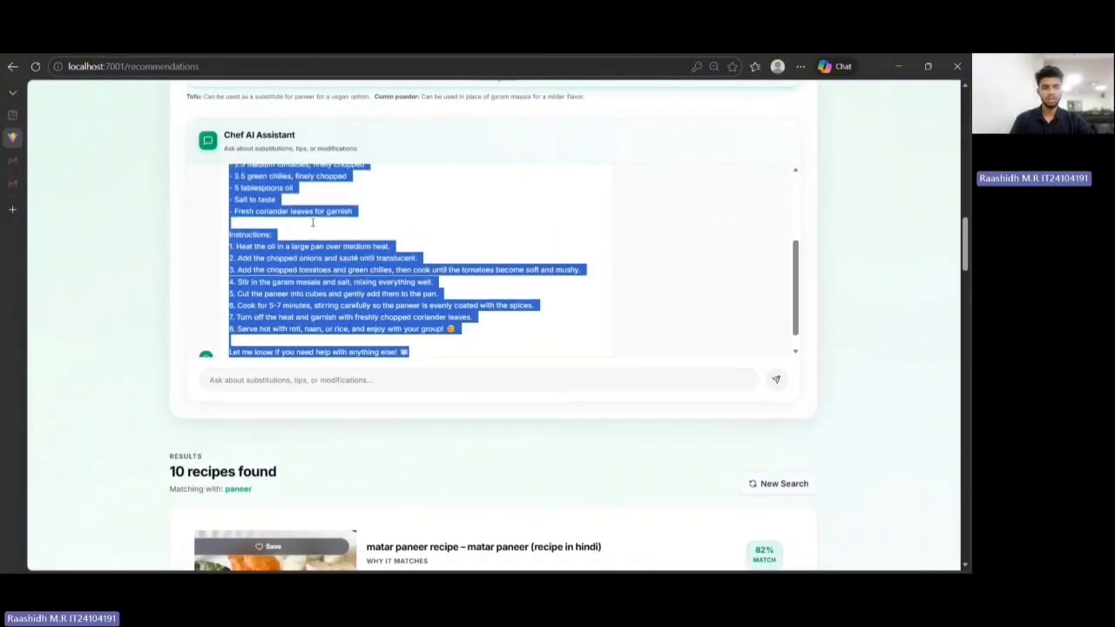
{"action": "scroll", "coordinate": [359, 283], "scroll_direction": "up", "scroll_amount": 3}
{"action": "left_click", "coordinate": [400, 302]}
Step: Read through the assistant's cooking instructions for 5 servings, highlighting the steps, and return to the paneer results list
{"action": "scroll", "coordinate": [400, 301], "scroll_direction": "down", "scroll_amount": 3}
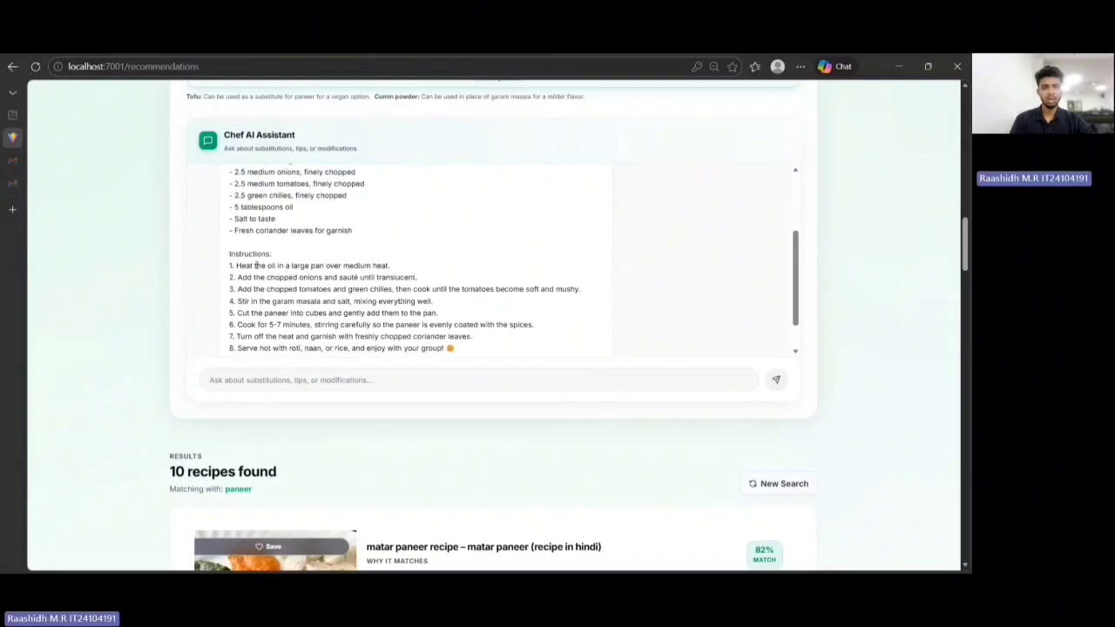
{"action": "scroll", "coordinate": [255, 264], "scroll_direction": "down", "scroll_amount": 1}
{"action": "left_click_drag", "start_coordinate": [237, 242], "coordinate": [486, 305]}
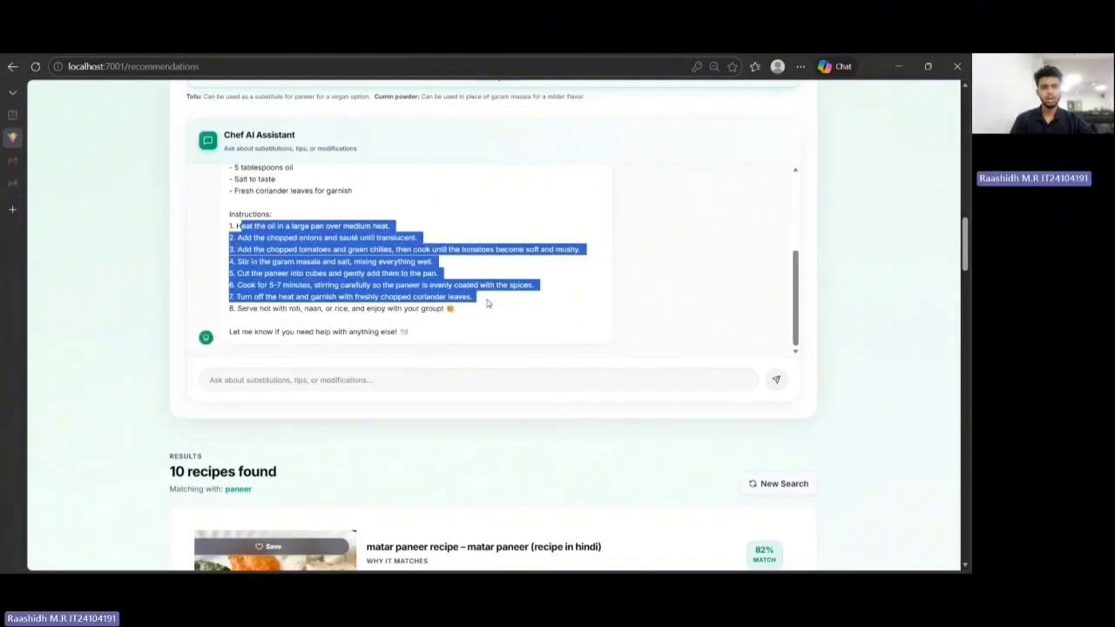
{"action": "left_click", "coordinate": [447, 325]}
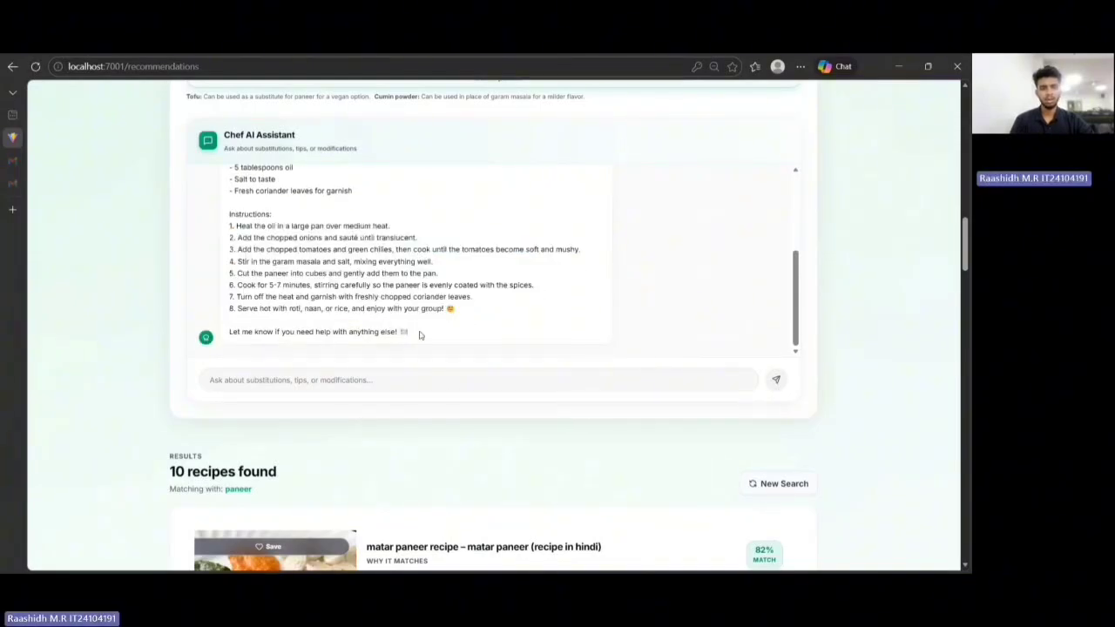
{"action": "scroll", "coordinate": [432, 319], "scroll_direction": "up", "scroll_amount": 5}
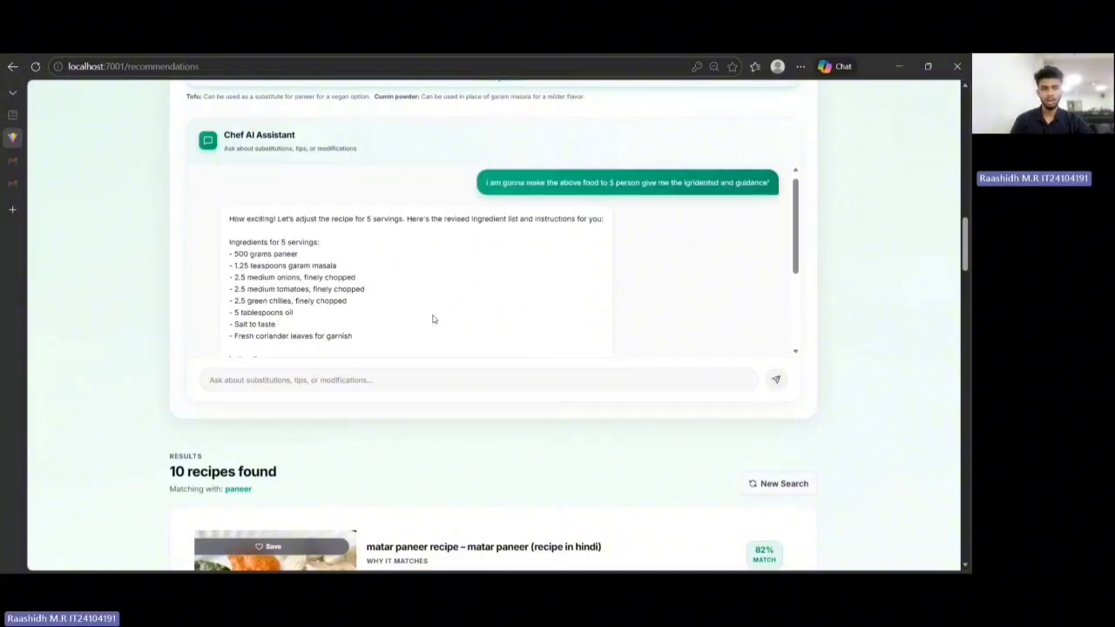
{"action": "scroll", "coordinate": [433, 319], "scroll_direction": "down", "scroll_amount": 10}
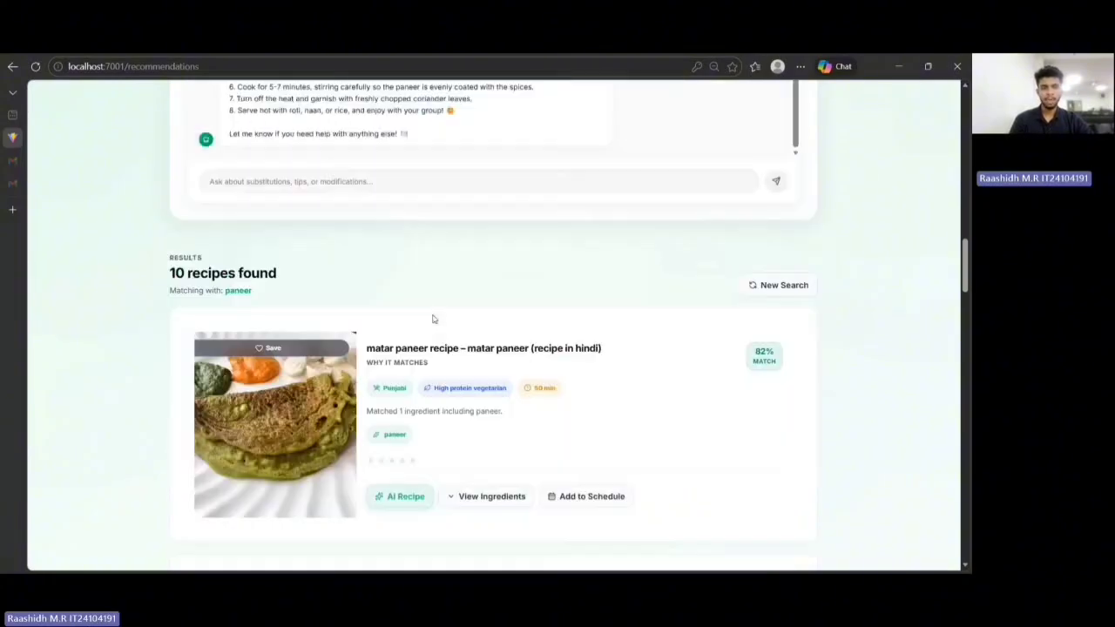
Step: Browse the paneer results and request an AI recipe for the matar paneer dish
{"action": "scroll", "coordinate": [433, 319], "scroll_direction": "up", "scroll_amount": 2}
{"action": "scroll", "coordinate": [432, 318], "scroll_direction": "down", "scroll_amount": 6}
{"action": "scroll", "coordinate": [416, 273], "scroll_direction": "up", "scroll_amount": 2}
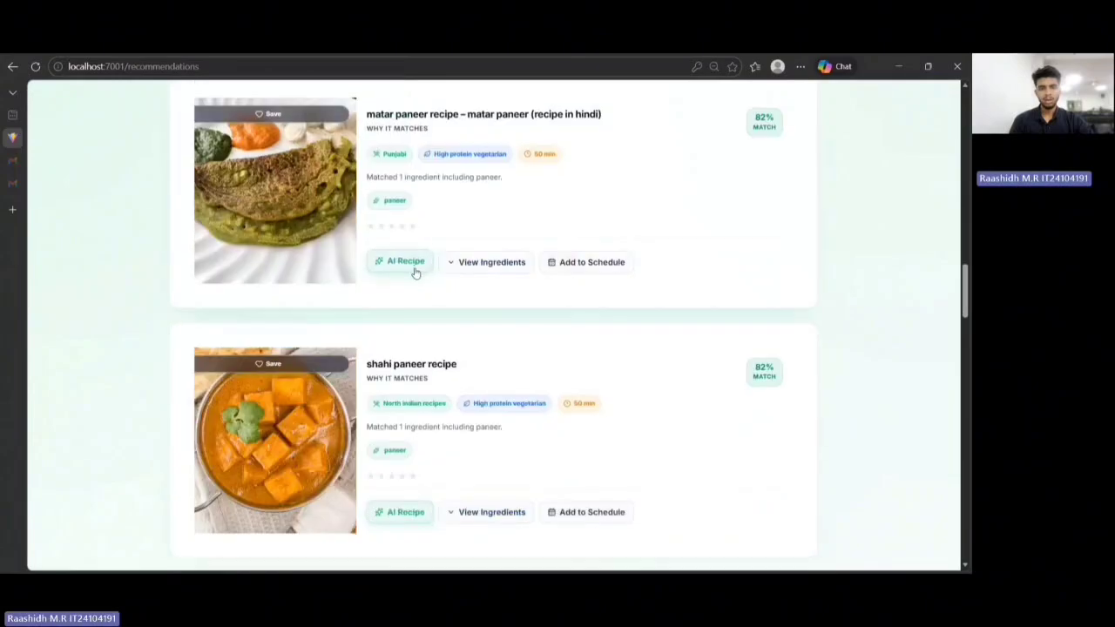
{"action": "left_click", "coordinate": [391, 260]}
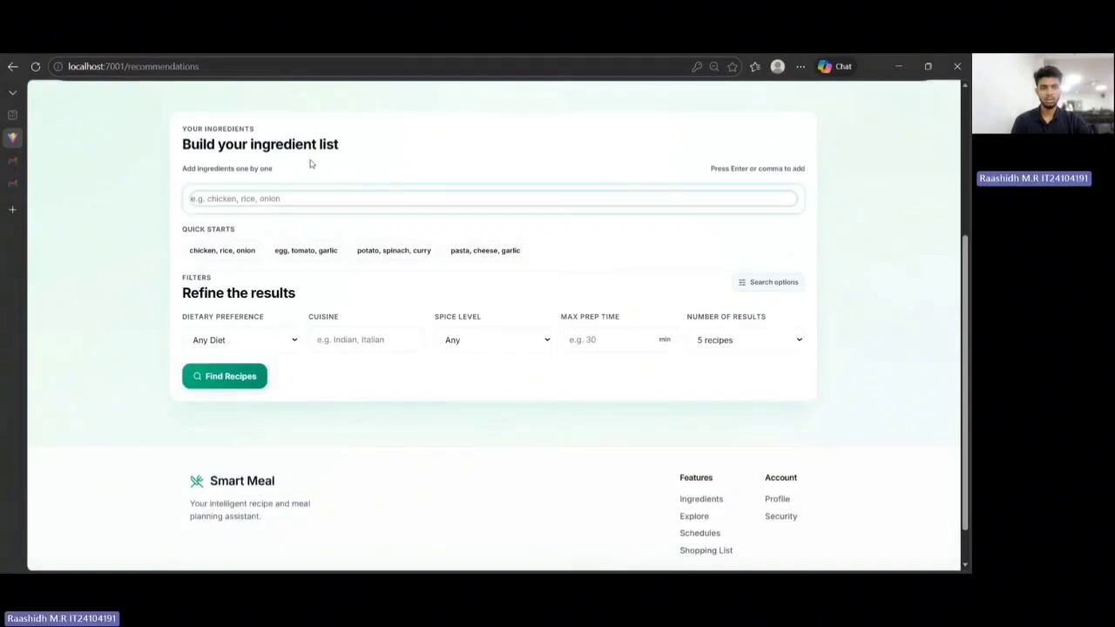
Step: Search for recipes using rice as the ingredient and generate an AI recipe from the results
{"action": "left_click", "coordinate": [313, 192]}
{"action": "type", "text": "rice"}
{"action": "key", "text": "Return"}
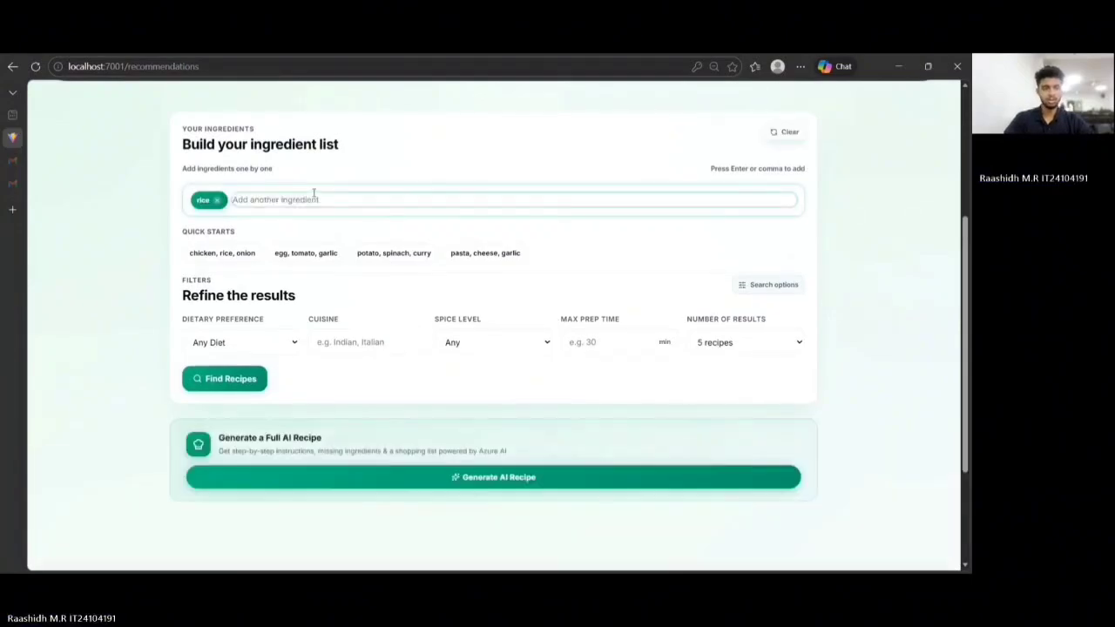
{"action": "left_click", "coordinate": [264, 217]}
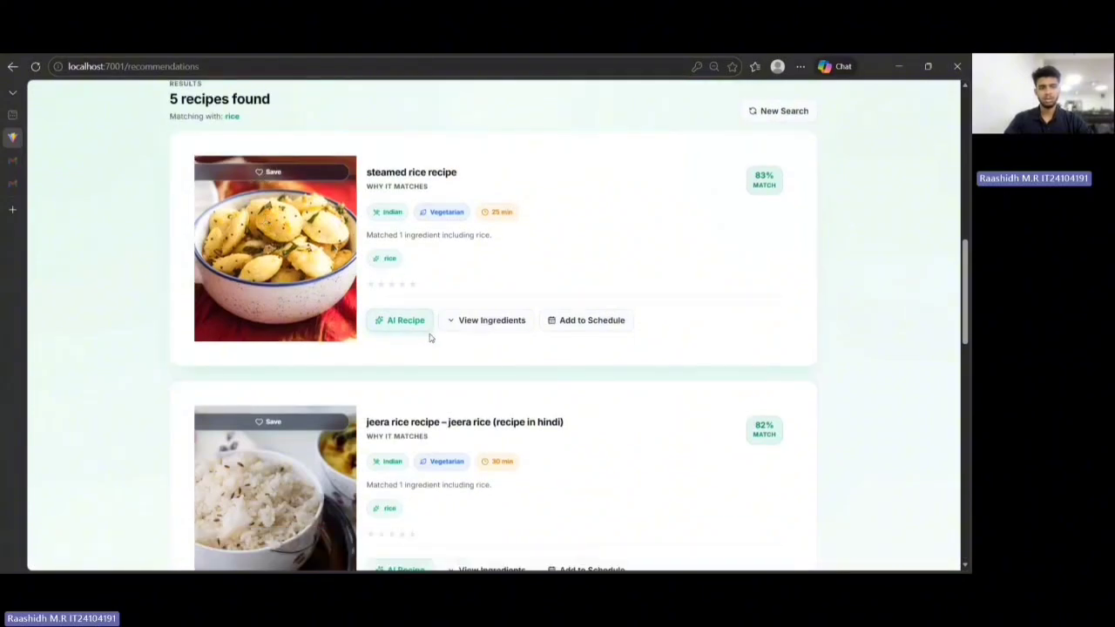
{"action": "scroll", "coordinate": [535, 299], "scroll_direction": "up", "scroll_amount": 3}
{"action": "scroll", "coordinate": [535, 298], "scroll_direction": "up", "scroll_amount": 2}
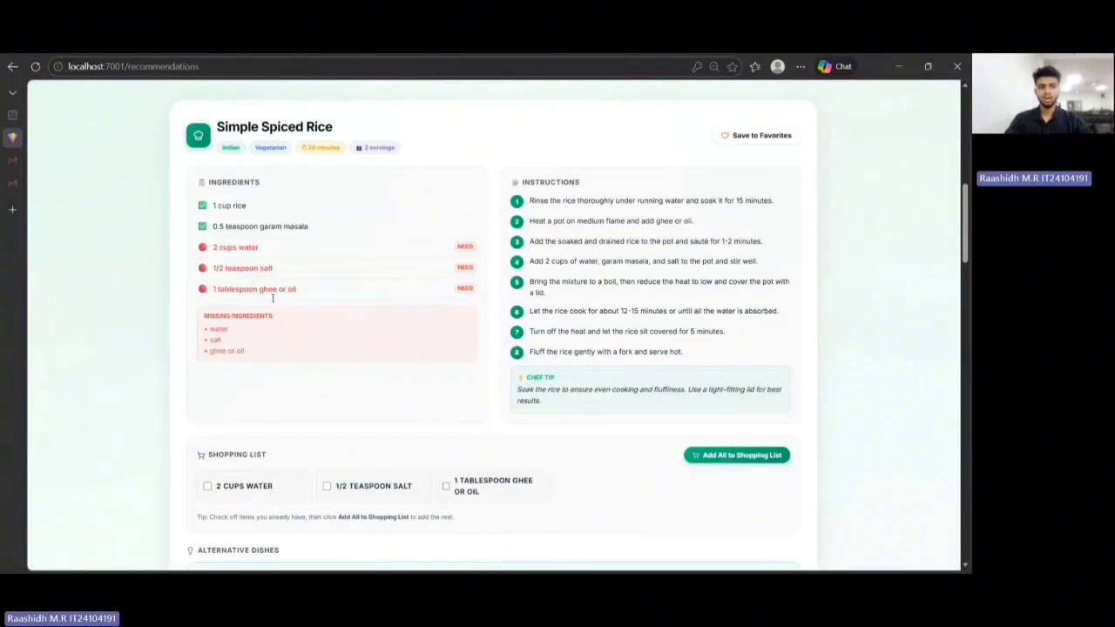
Step: Review the Simple Spiced Rice recipe's shopping list, alternative dishes and Chef AI Assistant section, and clear the rice search
{"action": "scroll", "coordinate": [403, 436], "scroll_direction": "down", "scroll_amount": 5}
{"action": "scroll", "coordinate": [493, 376], "scroll_direction": "up", "scroll_amount": 2}
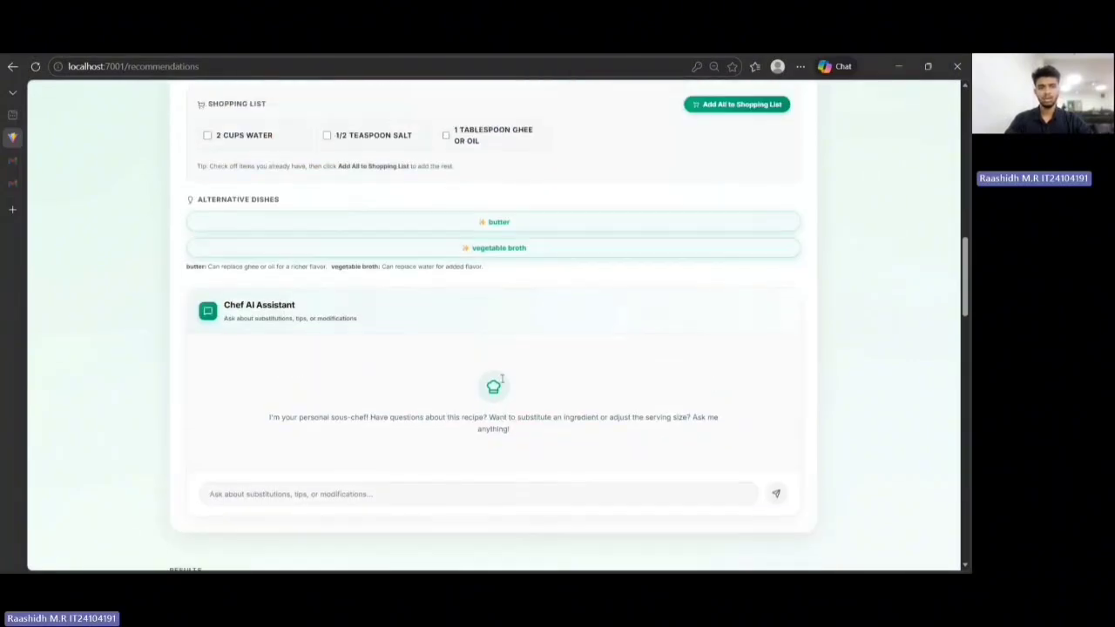
{"action": "scroll", "coordinate": [501, 380], "scroll_direction": "up", "scroll_amount": 12}
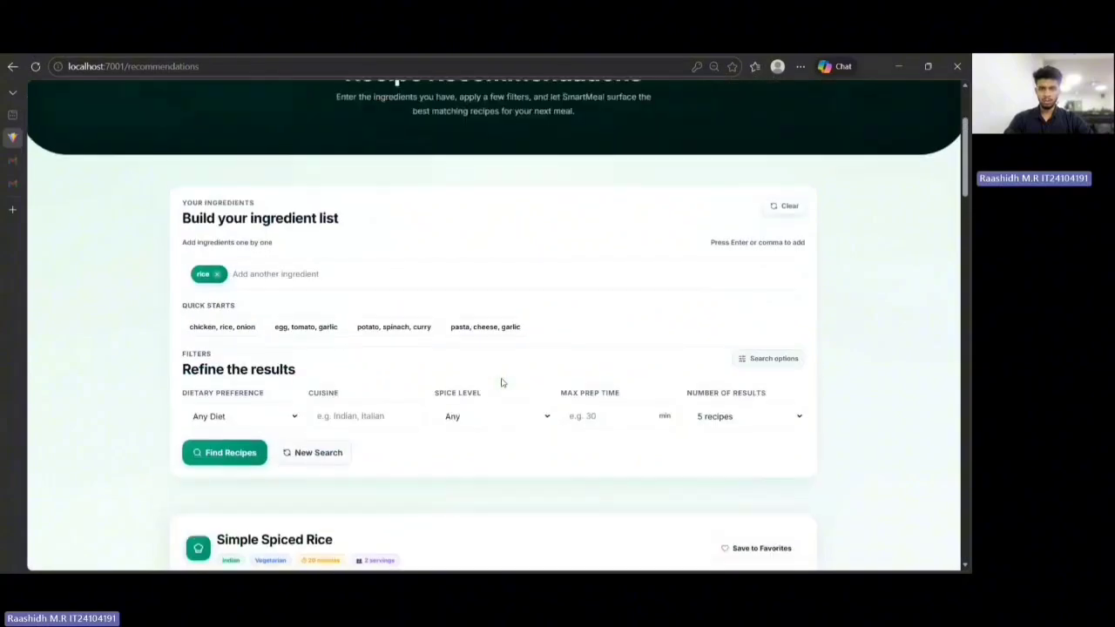
{"action": "left_click", "coordinate": [785, 209]}
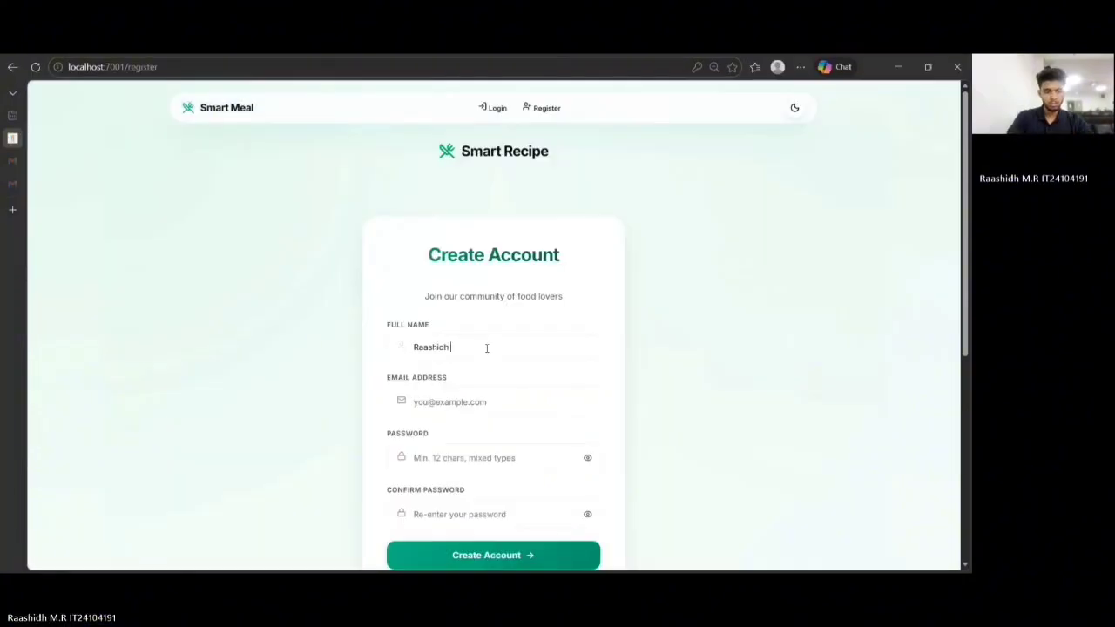
Step: Complete the registration form with the full name, a saved e-mail address and the confirmed account password, and create the account
{"action": "left_click", "coordinate": [487, 401]}
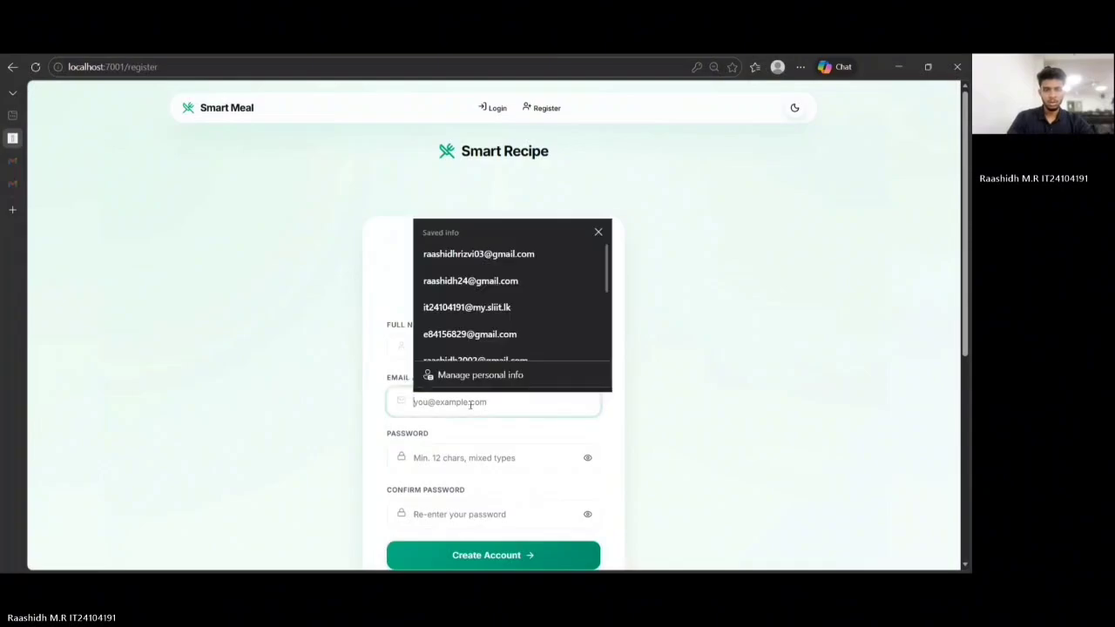
{"action": "left_click", "coordinate": [503, 333]}
{"action": "left_click", "coordinate": [484, 455]}
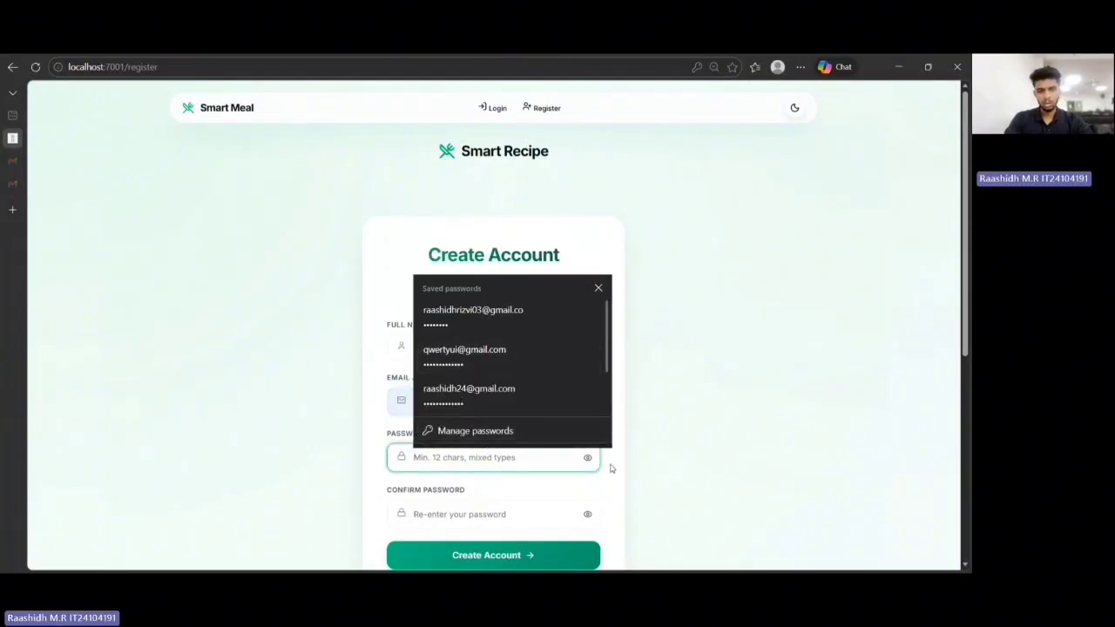
{"action": "type", "text": "@"}
{"action": "scroll", "coordinate": [611, 469], "scroll_direction": "down", "scroll_amount": 1}
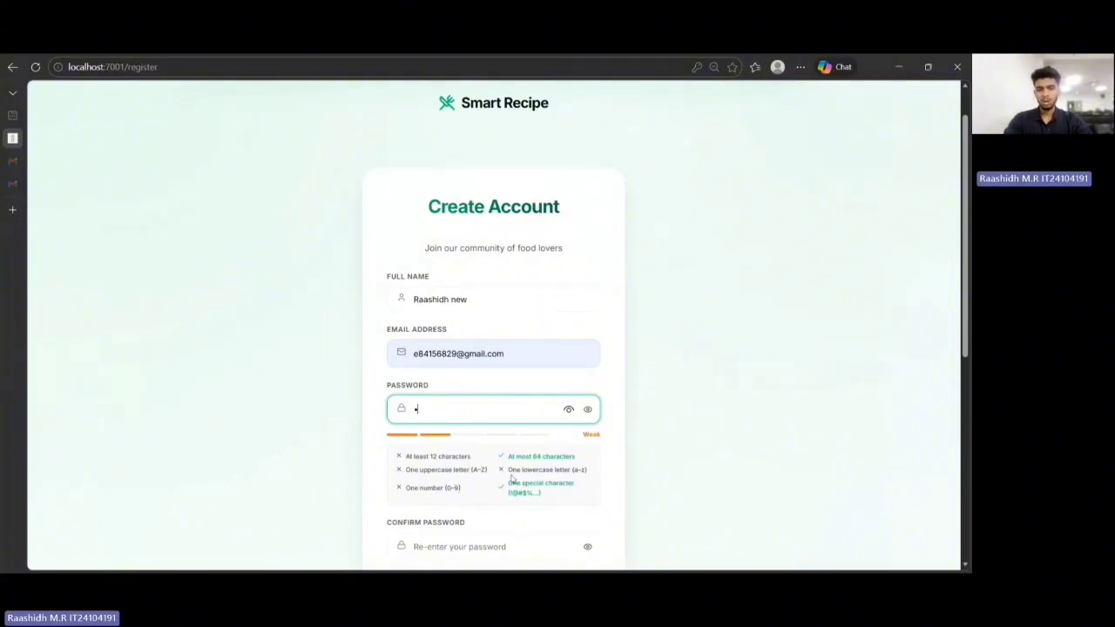
{"action": "left_click", "coordinate": [498, 416]}
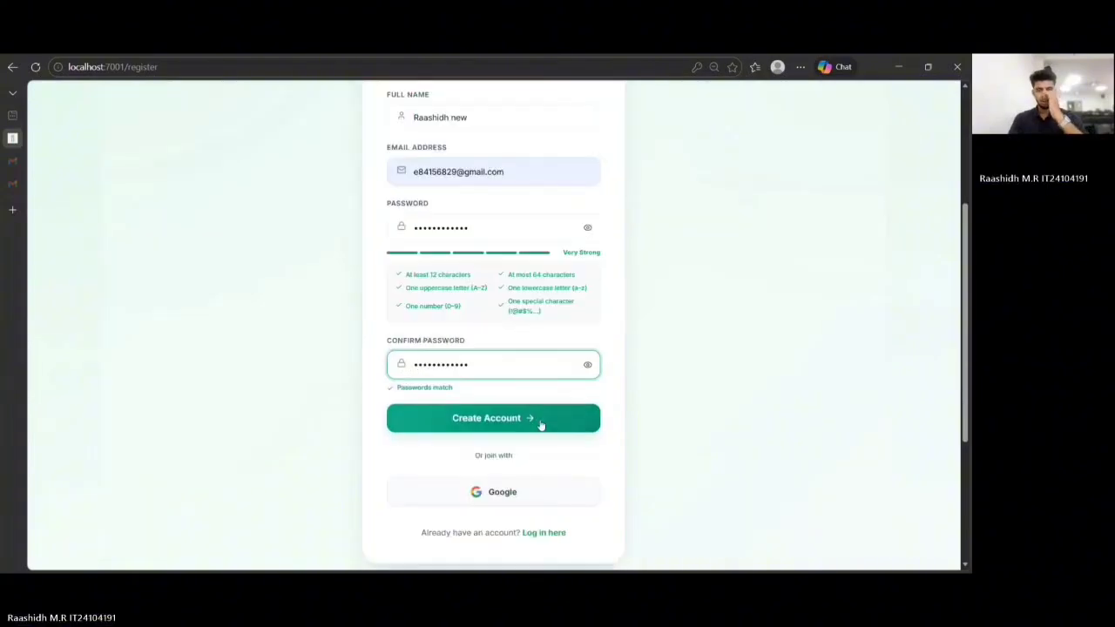
{"action": "left_click", "coordinate": [538, 421]}
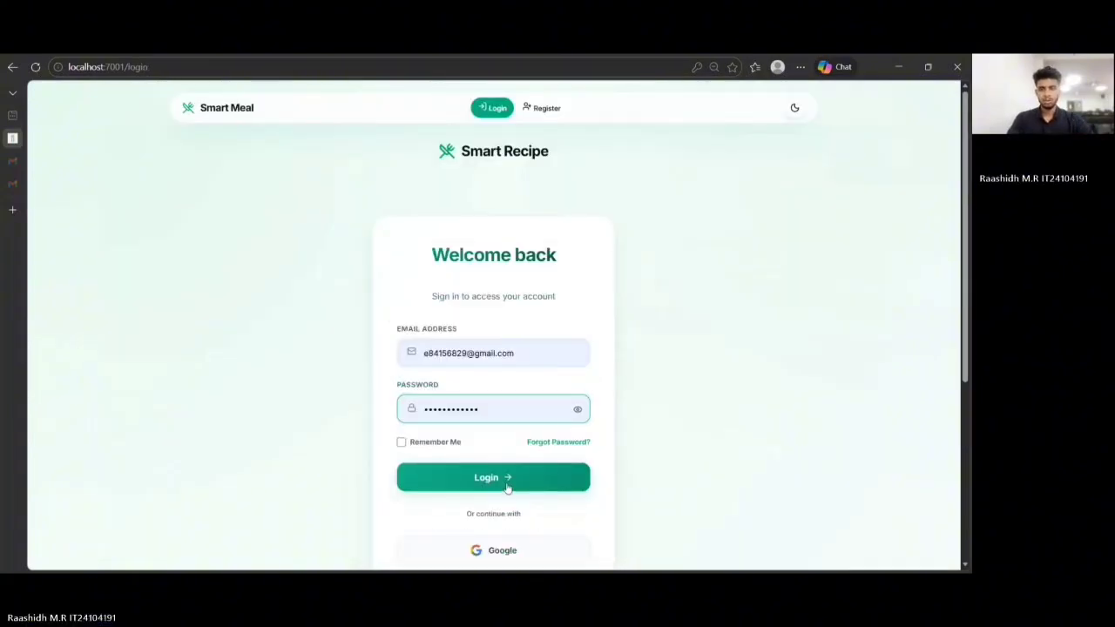
Step: Log in with the newly registered account and open its profile settings
{"action": "left_click", "coordinate": [508, 475]}
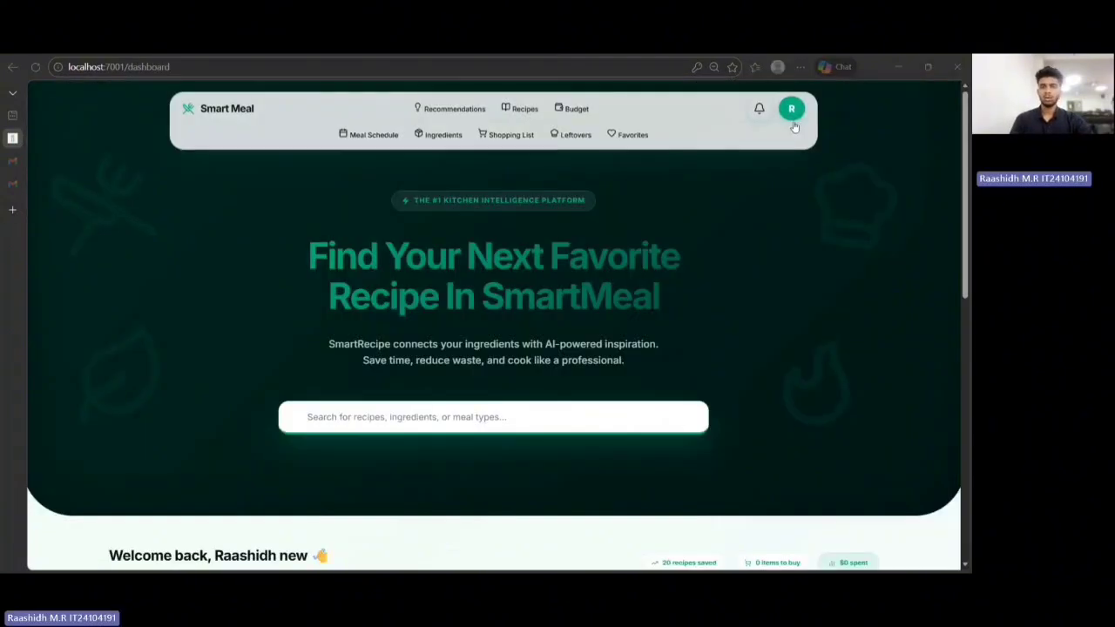
{"action": "left_click", "coordinate": [799, 107]}
{"action": "left_click", "coordinate": [738, 213]}
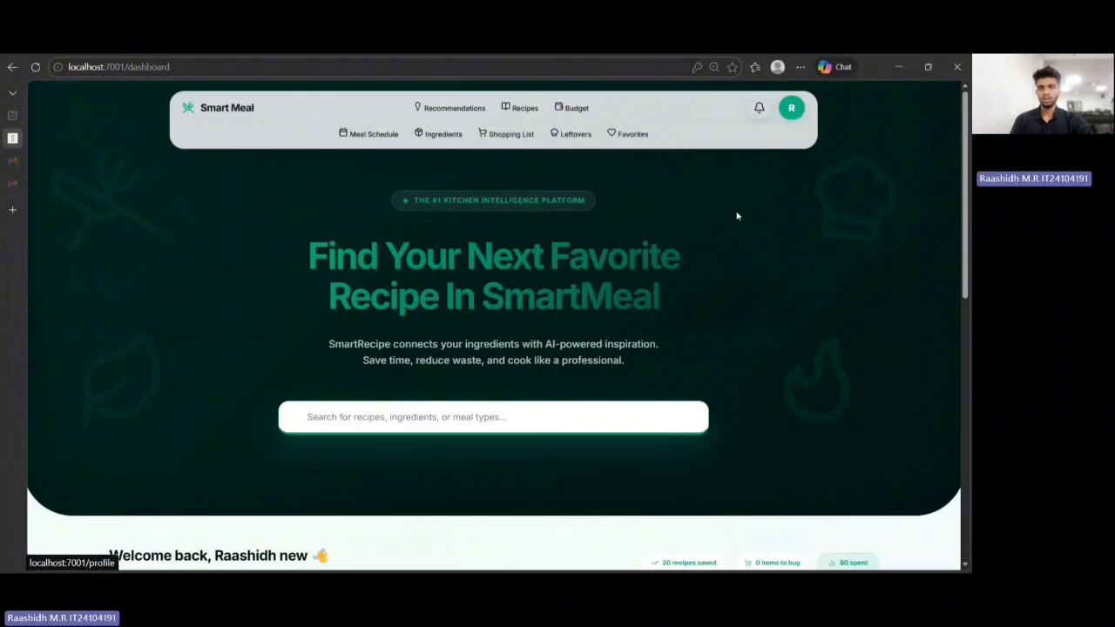
Step: Remove the last word from the full name in the profile's account information
{"action": "scroll", "coordinate": [495, 394], "scroll_direction": "down", "scroll_amount": 2}
{"action": "scroll", "coordinate": [494, 394], "scroll_direction": "down", "scroll_amount": 1}
{"action": "left_click", "coordinate": [411, 239]}
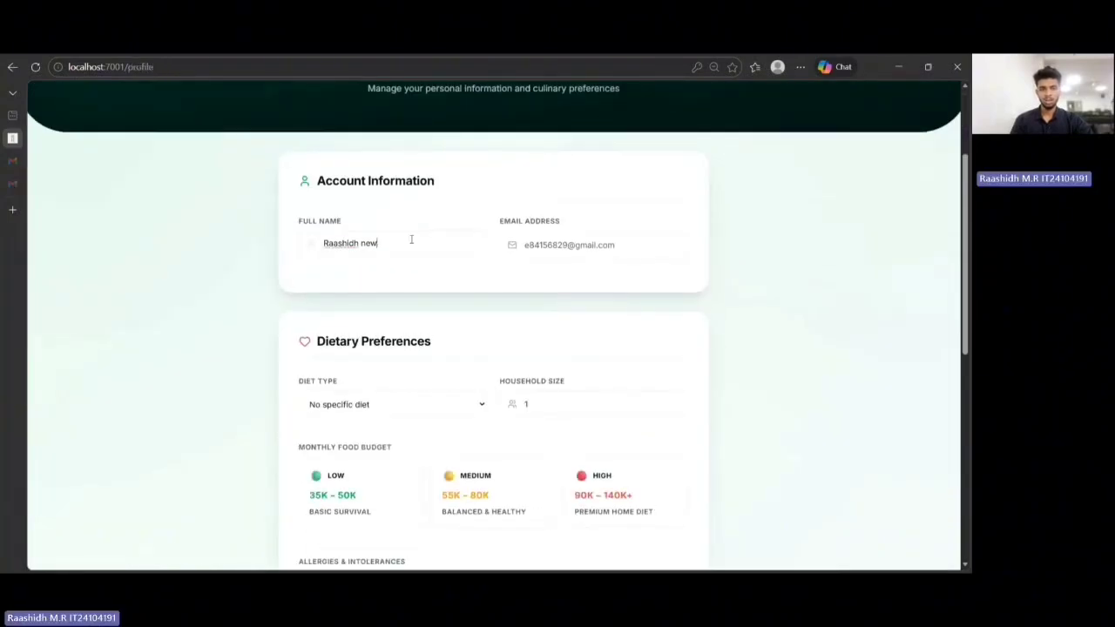
{"action": "key", "text": "BackSpace"}
{"action": "key", "text": "BackSpace"}
{"action": "key", "text": "BackSpace"}
{"action": "key", "text": "BackSpace"}
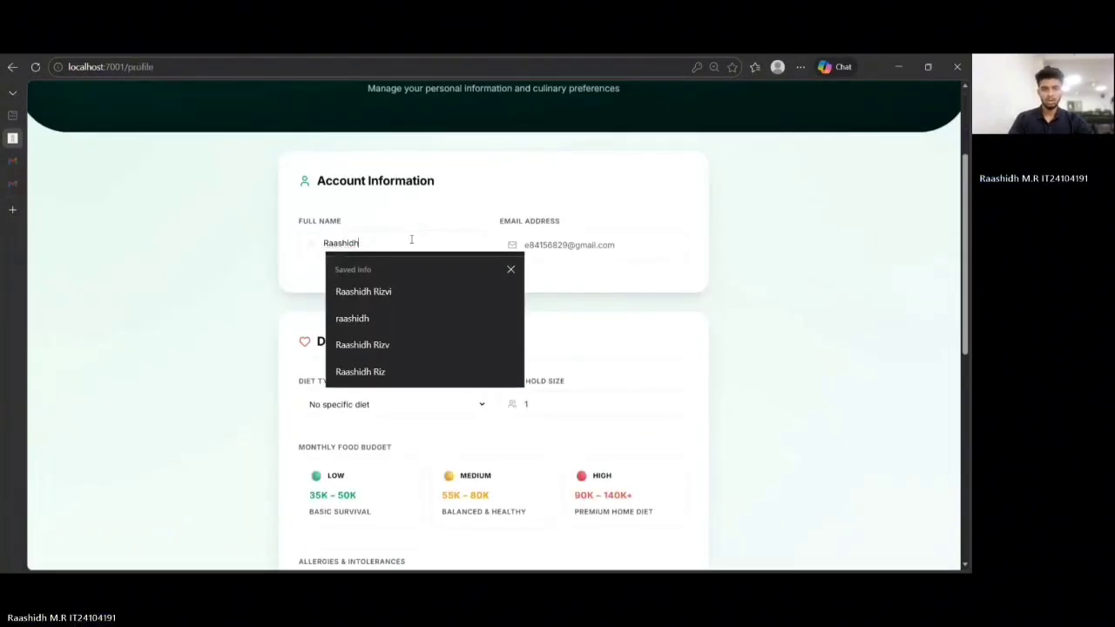
Step: Set the diet type to Vegan and the monthly food budget to Medium (55K – 80K) in the dietary preferences
{"action": "scroll", "coordinate": [410, 241], "scroll_direction": "down", "scroll_amount": 3}
{"action": "scroll", "coordinate": [493, 204], "scroll_direction": "up", "scroll_amount": 1}
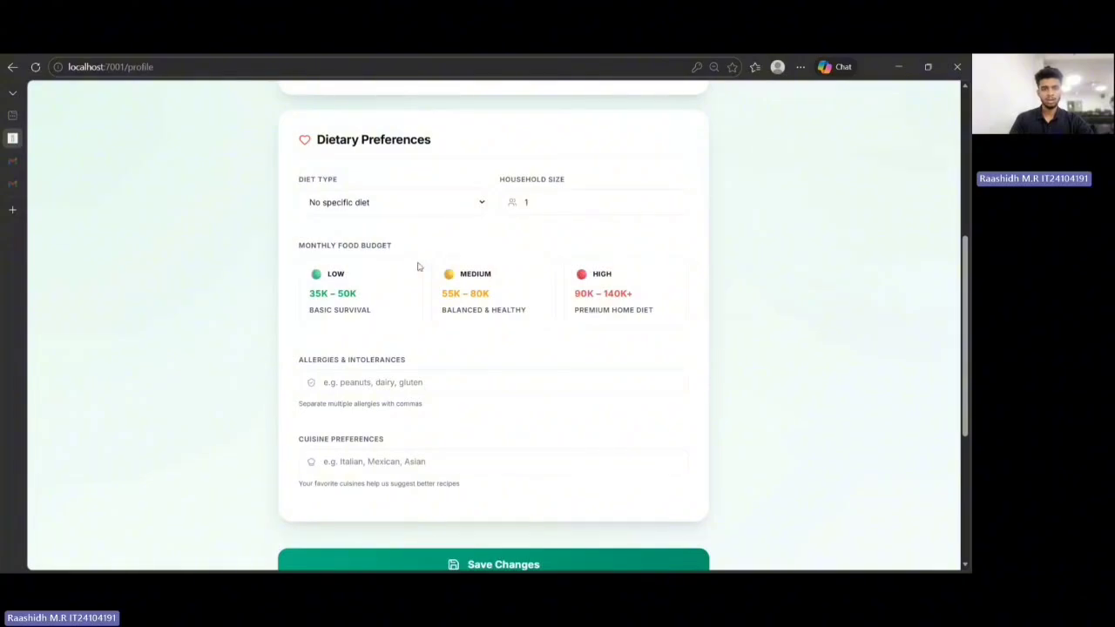
{"action": "left_click", "coordinate": [419, 267]}
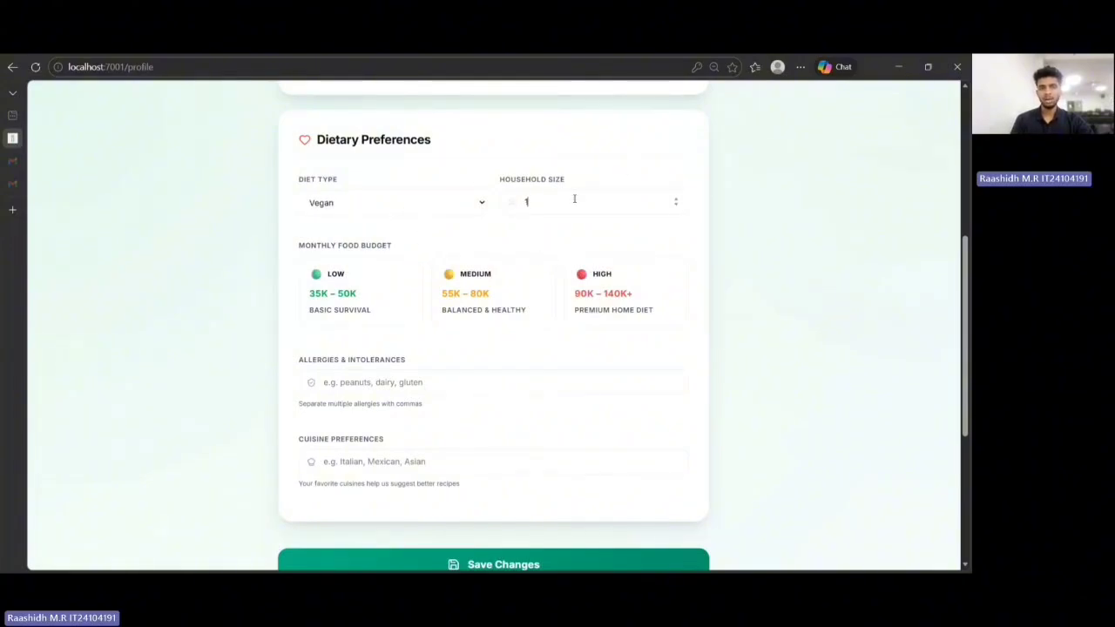
{"action": "scroll", "coordinate": [579, 199], "scroll_direction": "down", "scroll_amount": 1}
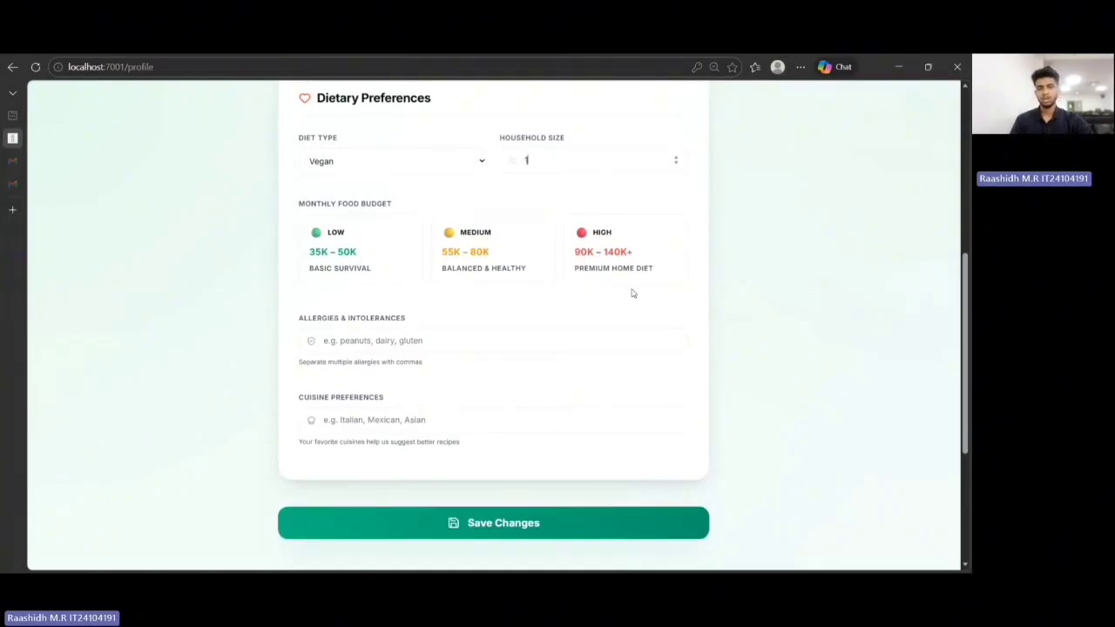
{"action": "left_click", "coordinate": [500, 269]}
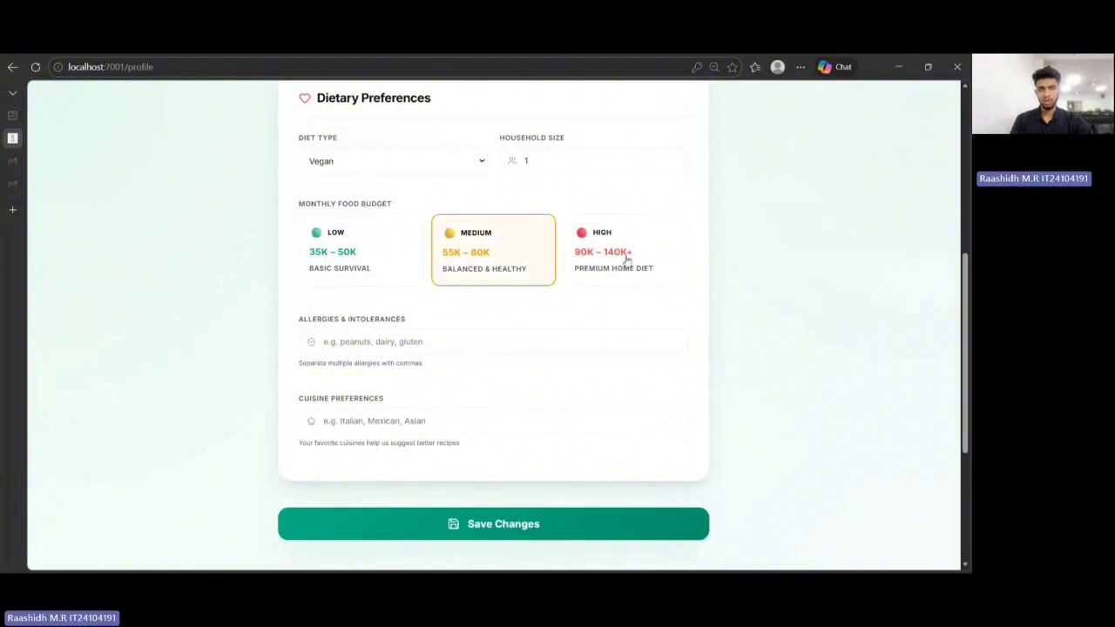
Step: Set allergies and intolerances to NONE and cuisine preferences to Indian, and save the profile changes
{"action": "left_click", "coordinate": [475, 339]}
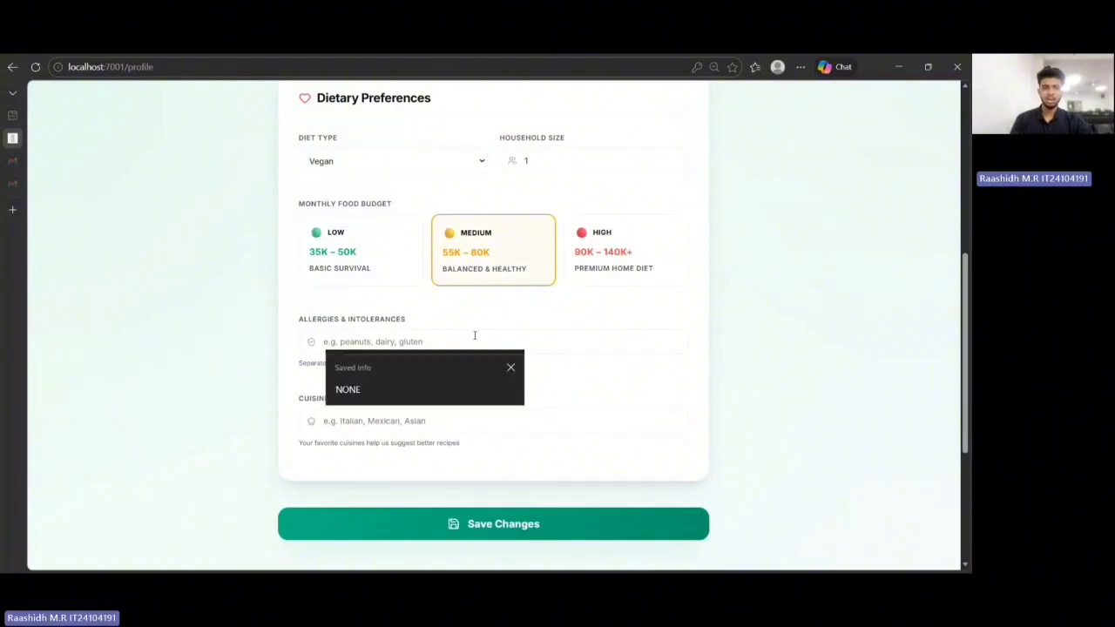
{"action": "left_click", "coordinate": [441, 382]}
{"action": "left_click", "coordinate": [445, 422]}
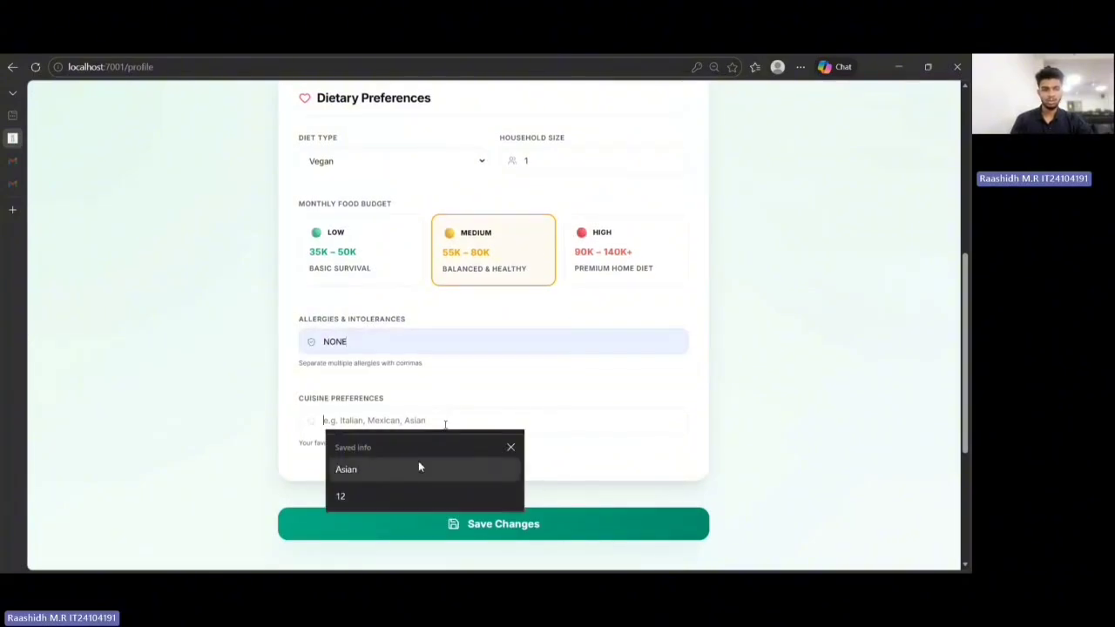
{"action": "left_click", "coordinate": [418, 462]}
{"action": "double_click", "coordinate": [393, 429]}
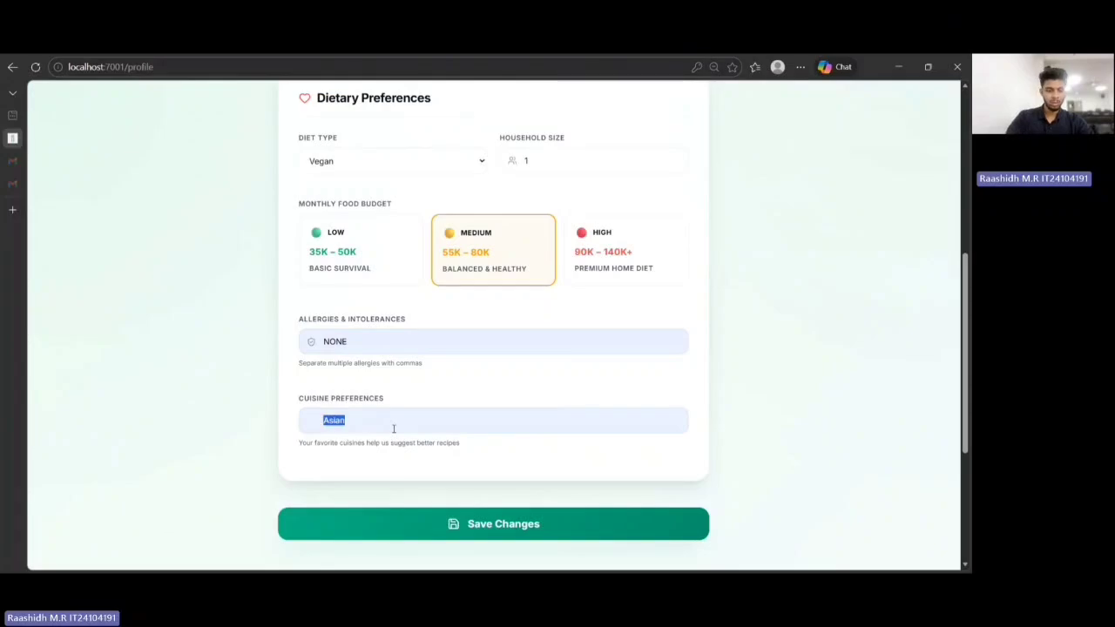
{"action": "key", "text": "BackSpace"}
{"action": "type", "text": "Indian"}
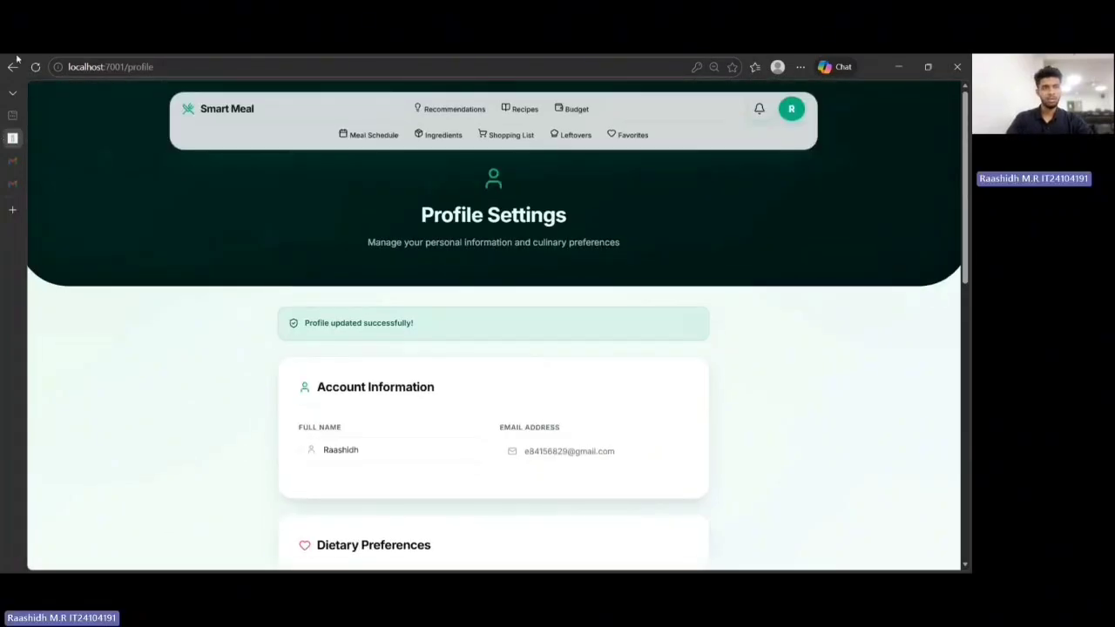
Step: Open the change password page and request an OTP code by e-mail as the verification method
{"action": "scroll", "coordinate": [432, 396], "scroll_direction": "down", "scroll_amount": 10}
{"action": "left_click", "coordinate": [446, 346]}
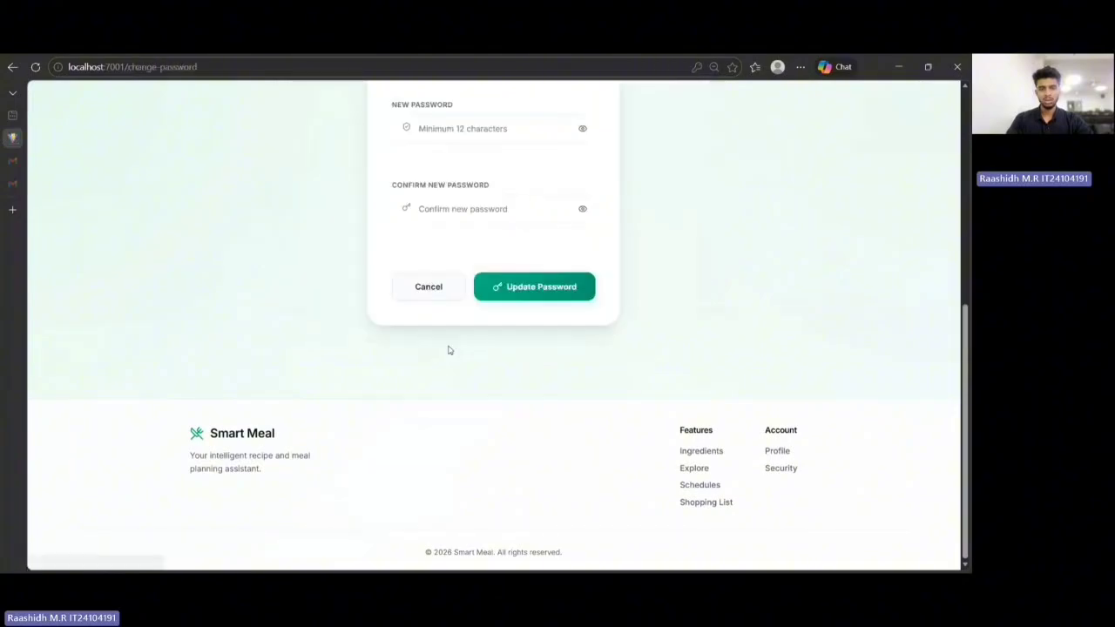
{"action": "scroll", "coordinate": [452, 330], "scroll_direction": "up", "scroll_amount": 3}
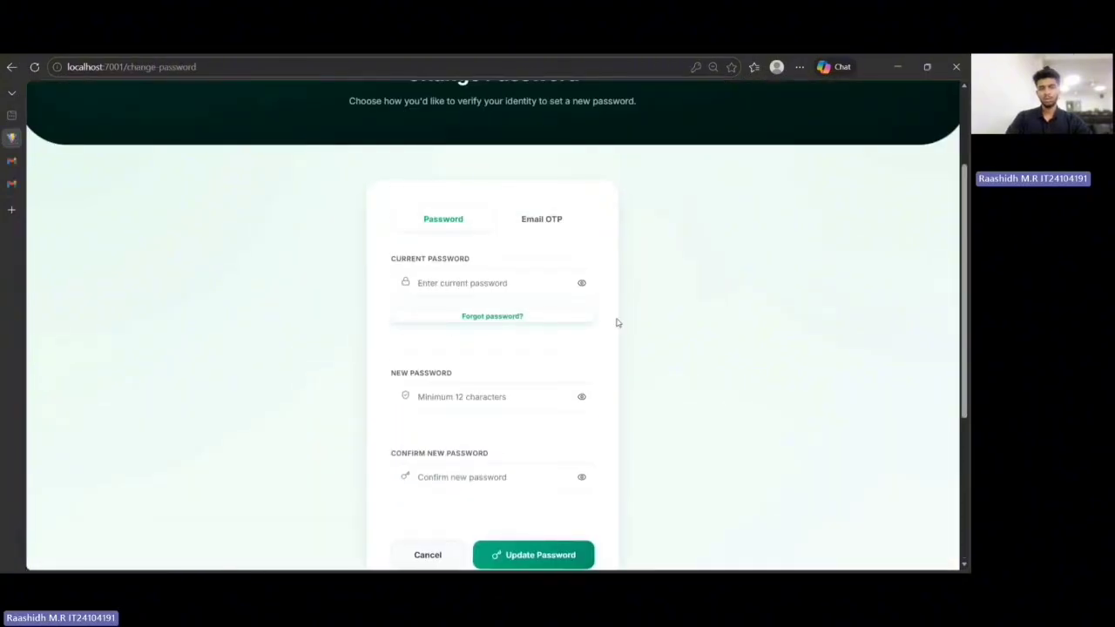
{"action": "left_click", "coordinate": [540, 222]}
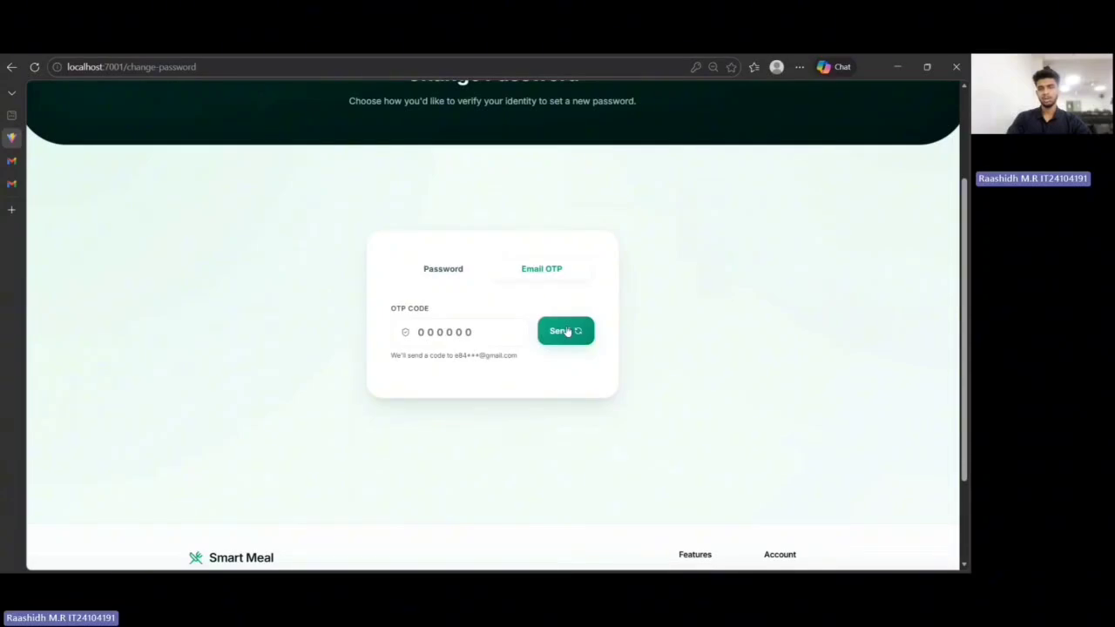
{"action": "left_click", "coordinate": [567, 331]}
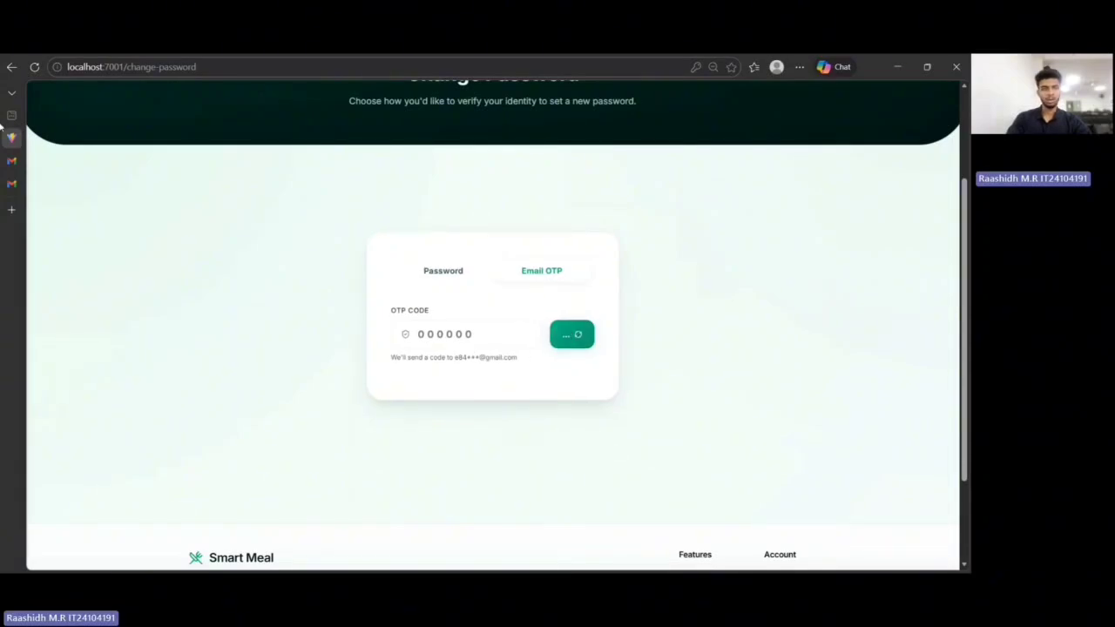
Step: Switch to Gmail, copy the verification code from the SmartRecipe password reset e-mail, and return to Smart Meal's change password page
{"action": "mouse_move", "coordinate": [18, 170]}
{"action": "left_click", "coordinate": [54, 186]}
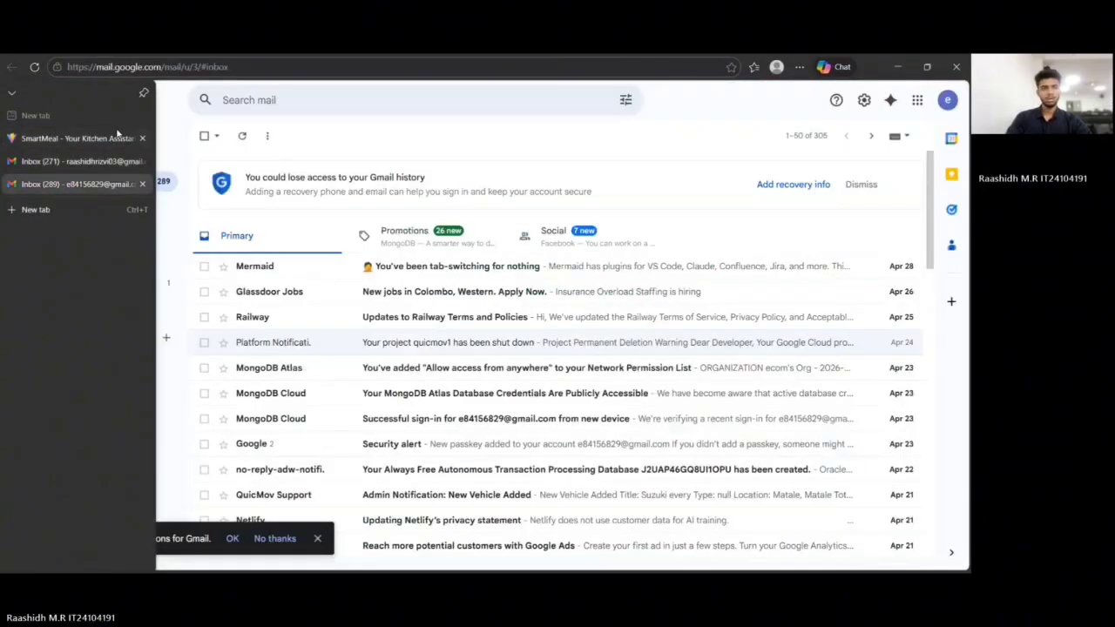
{"action": "left_click", "coordinate": [62, 145]}
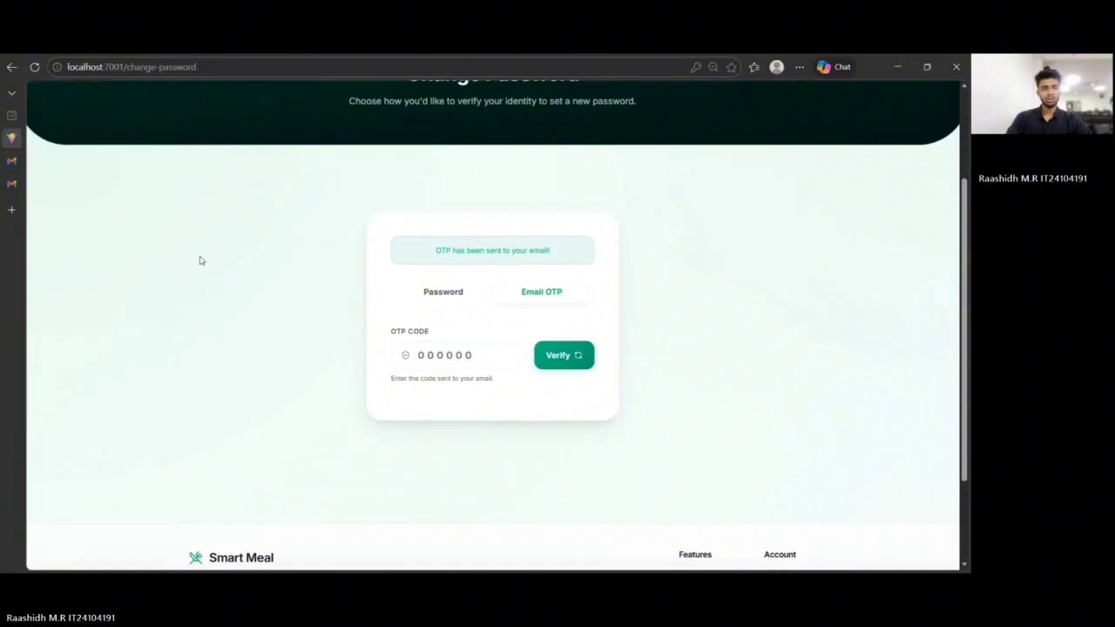
{"action": "left_click", "coordinate": [12, 183]}
{"action": "left_click", "coordinate": [243, 137]}
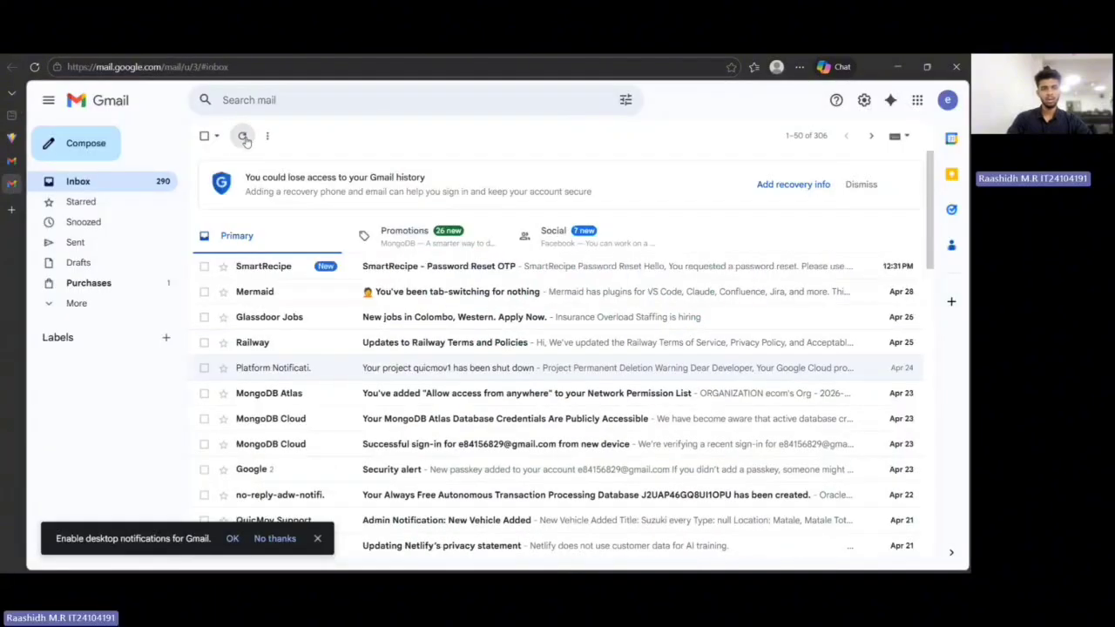
{"action": "left_click", "coordinate": [478, 264]}
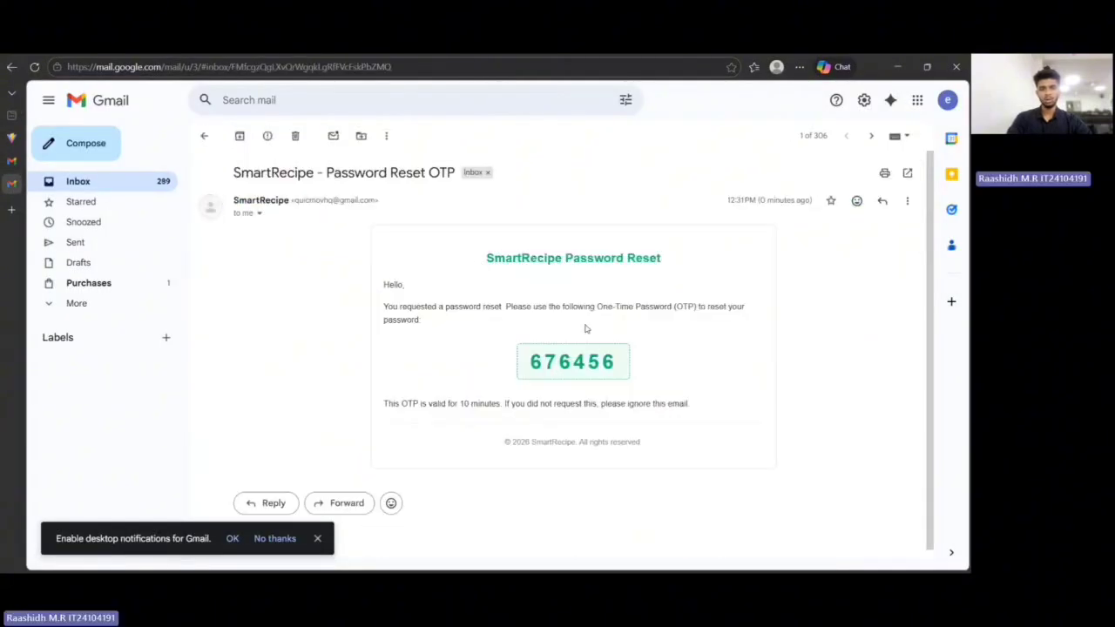
{"action": "left_click_drag", "start_coordinate": [609, 361], "coordinate": [527, 358]}
{"action": "key", "text": "ctrl+c"}
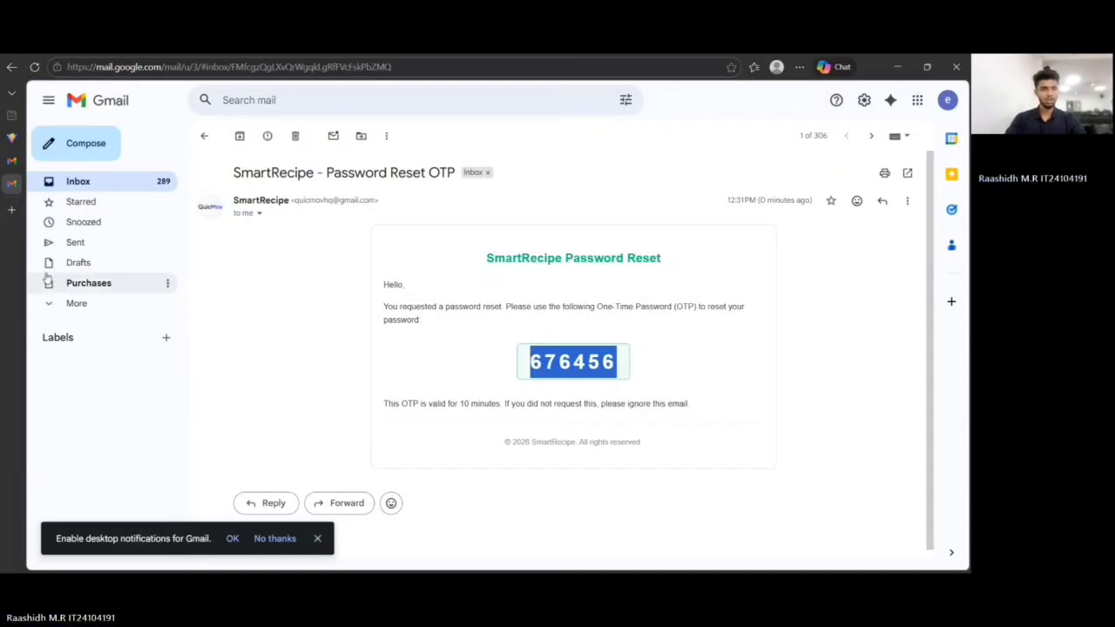
{"action": "left_click", "coordinate": [16, 139]}
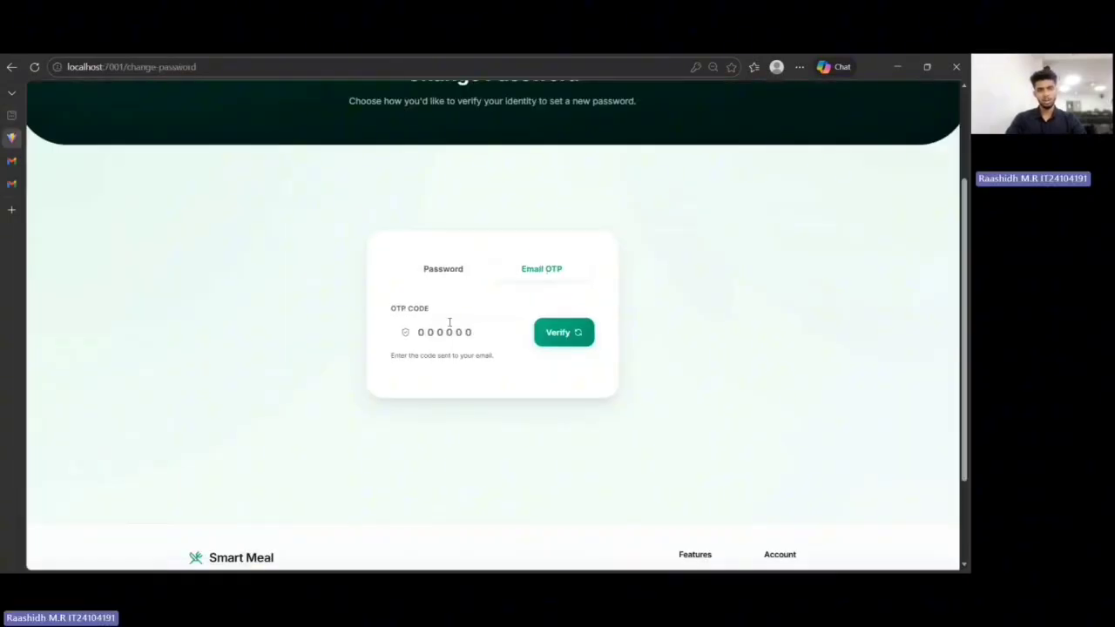
Step: Enter the copied OTP code, verify it, and go to the new password field
{"action": "key", "text": "ctrl+v"}
{"action": "left_click", "coordinate": [559, 336]}
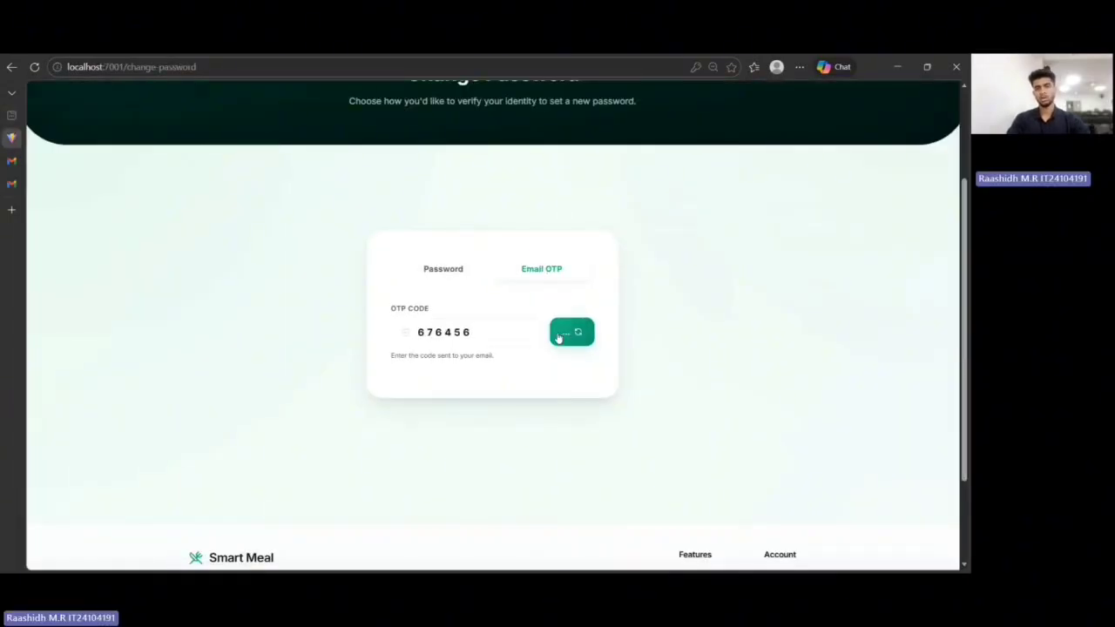
{"action": "scroll", "coordinate": [557, 334], "scroll_direction": "down", "scroll_amount": 1}
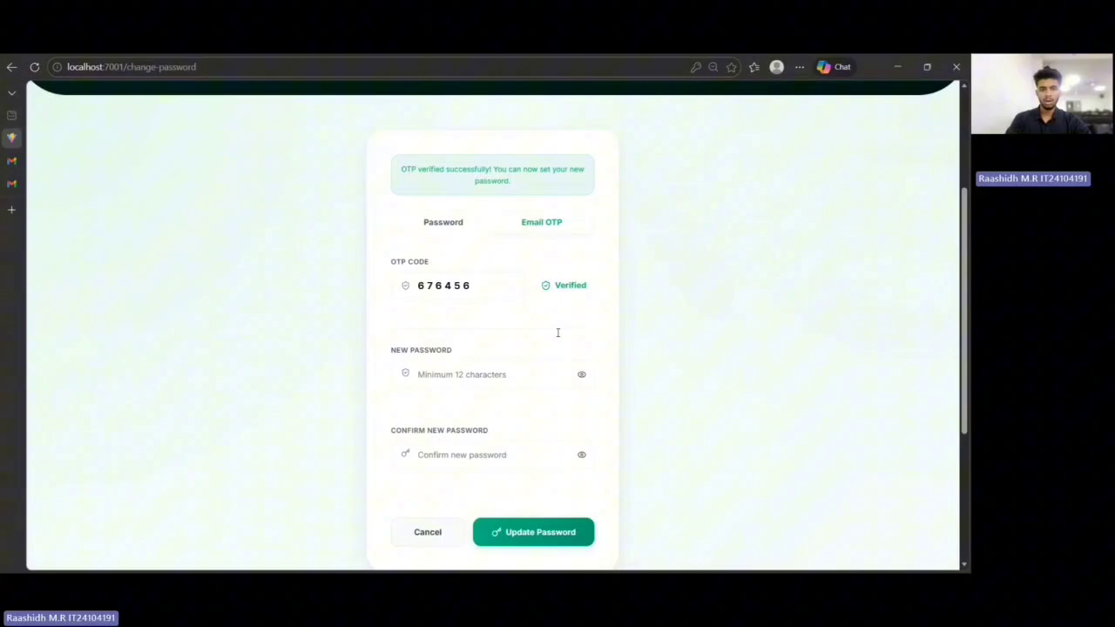
{"action": "left_click", "coordinate": [540, 374]}
{"action": "key", "text": "Escape"}
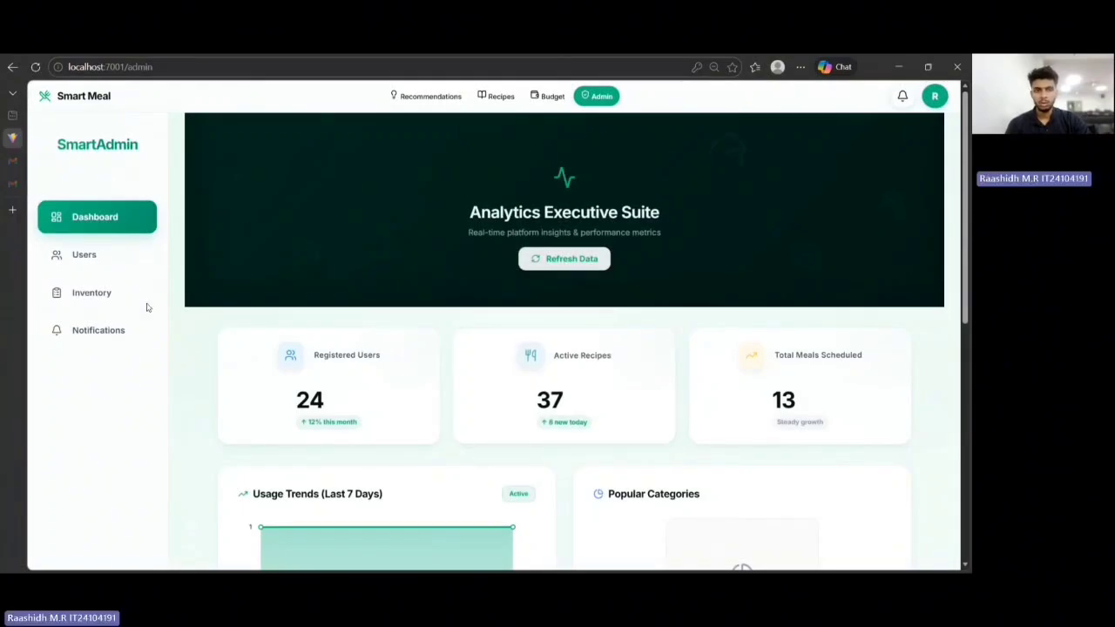
Step: Review the admin dashboard's platform metrics, usage trends, popular categories, and recommended and most favorited foods
{"action": "scroll", "coordinate": [622, 332], "scroll_direction": "down", "scroll_amount": 1}
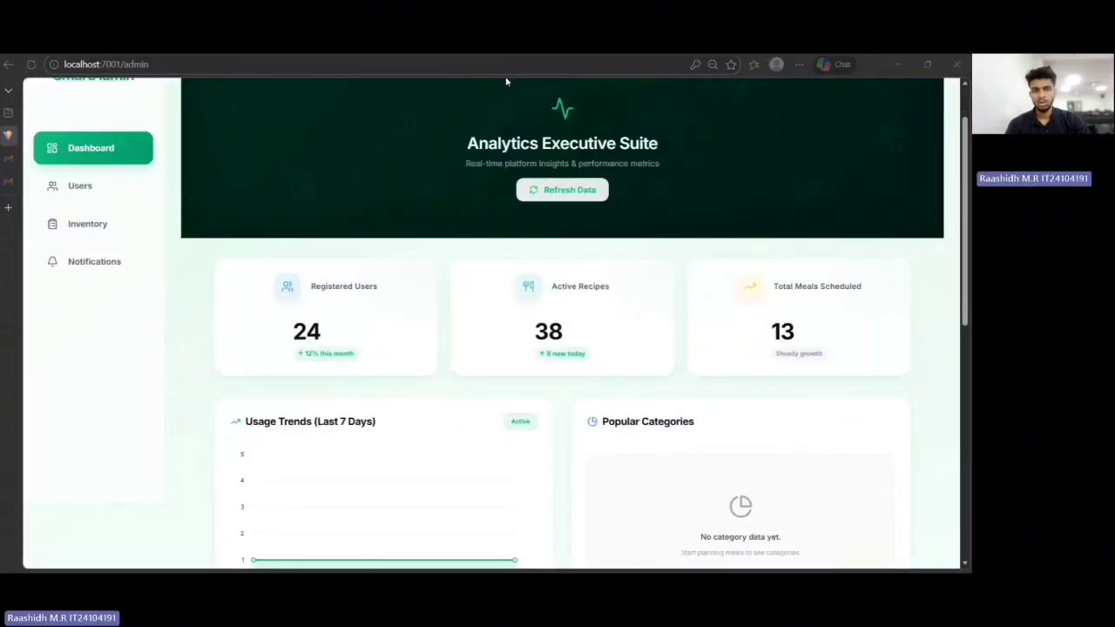
{"action": "scroll", "coordinate": [529, 308], "scroll_direction": "up", "scroll_amount": 1}
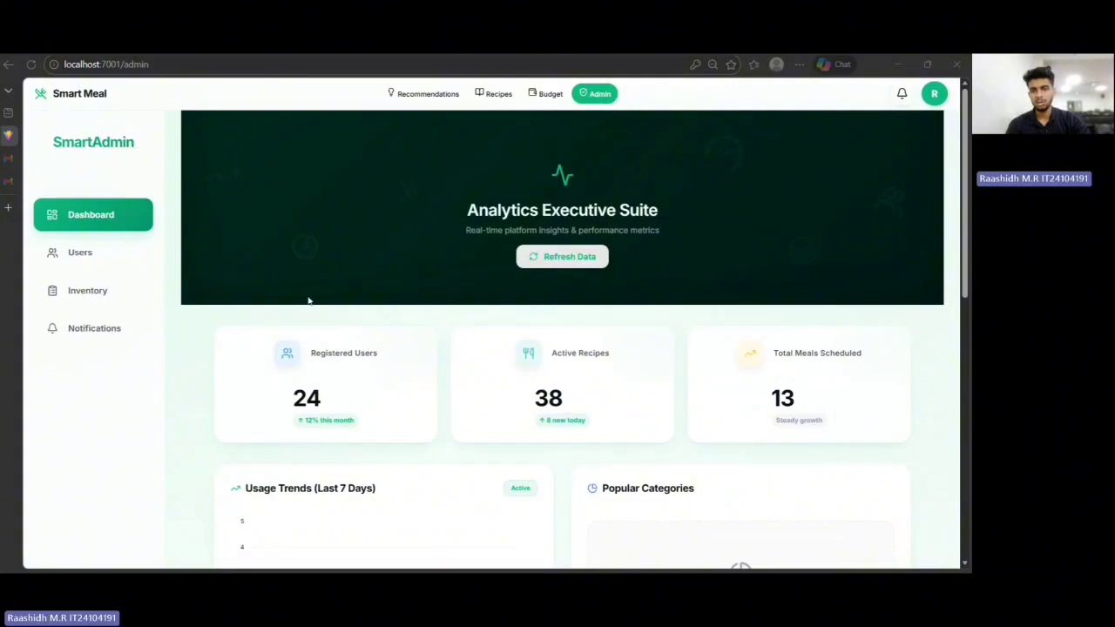
{"action": "scroll", "coordinate": [540, 374], "scroll_direction": "down", "scroll_amount": 3}
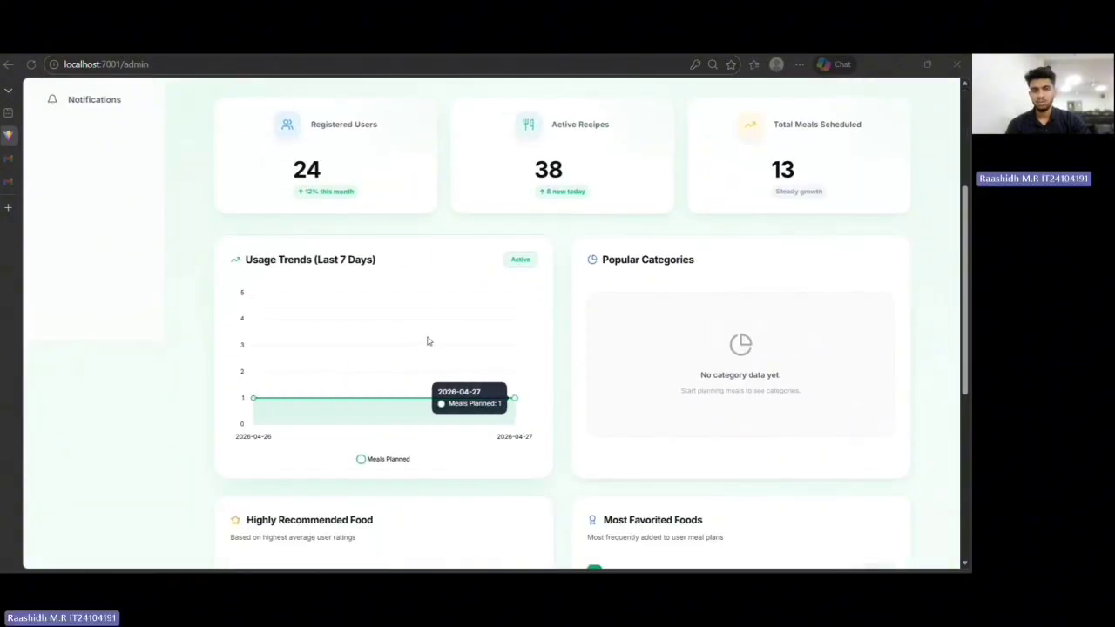
{"action": "scroll", "coordinate": [754, 386], "scroll_direction": "down", "scroll_amount": 4}
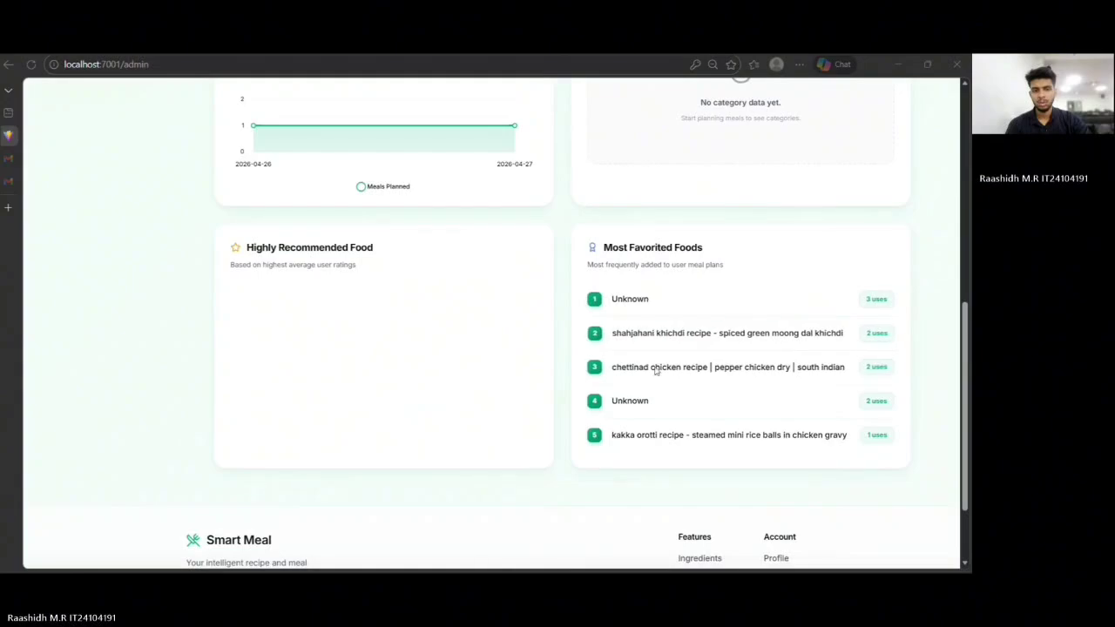
{"action": "scroll", "coordinate": [483, 369], "scroll_direction": "up", "scroll_amount": 1}
{"action": "scroll", "coordinate": [483, 369], "scroll_direction": "up", "scroll_amount": 2}
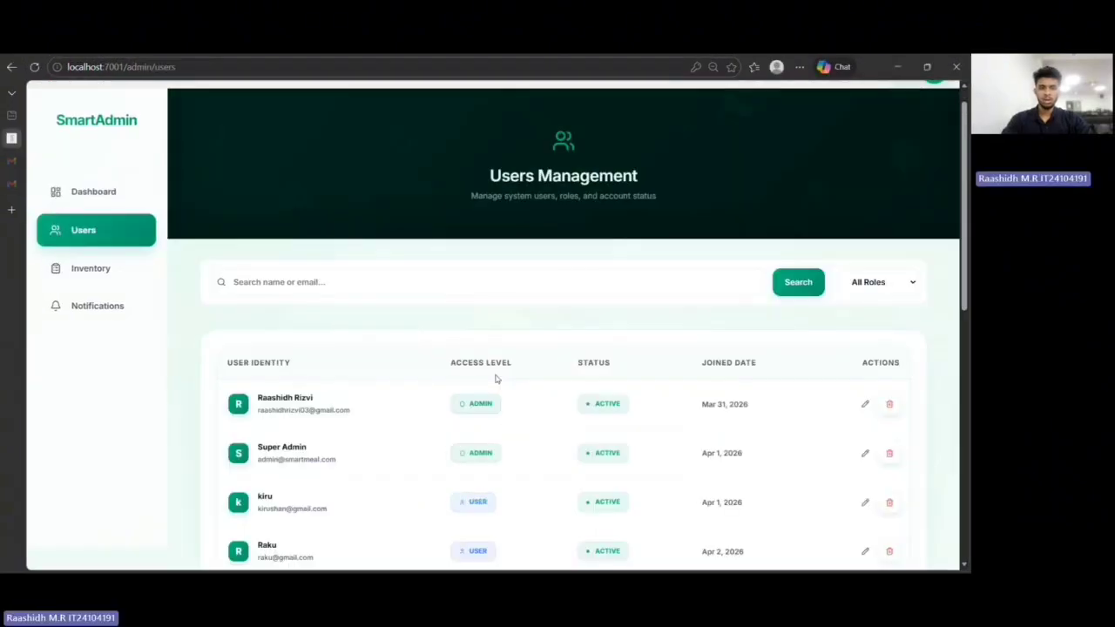
Step: Look through the users list and open the first administrator's edit page to examine its account settings and user preferences
{"action": "scroll", "coordinate": [494, 378], "scroll_direction": "down", "scroll_amount": 3}
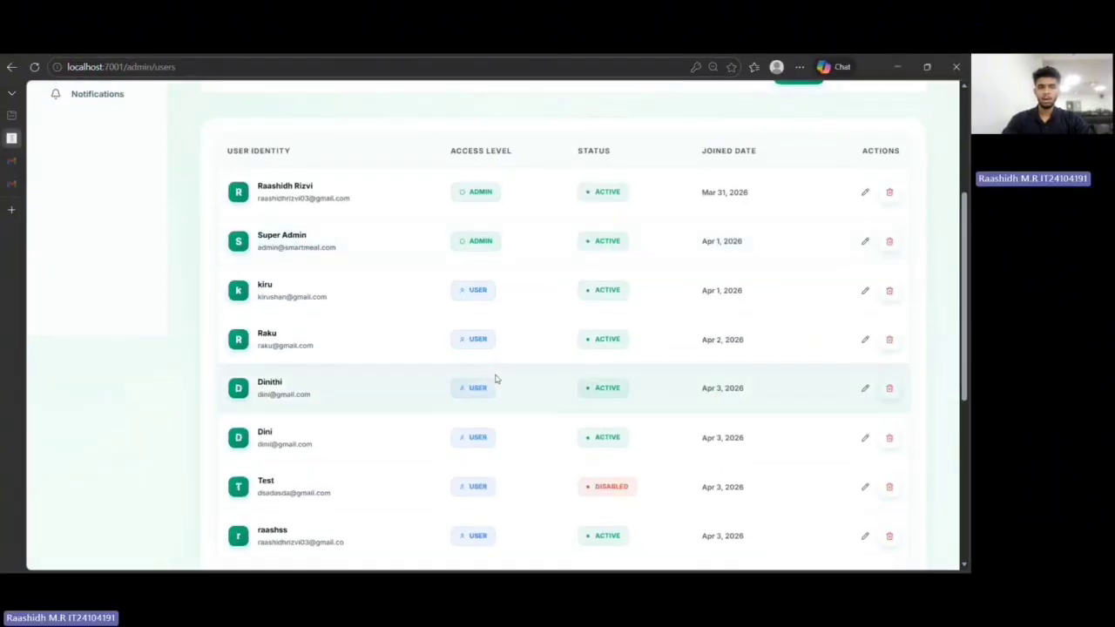
{"action": "scroll", "coordinate": [495, 379], "scroll_direction": "up", "scroll_amount": 3}
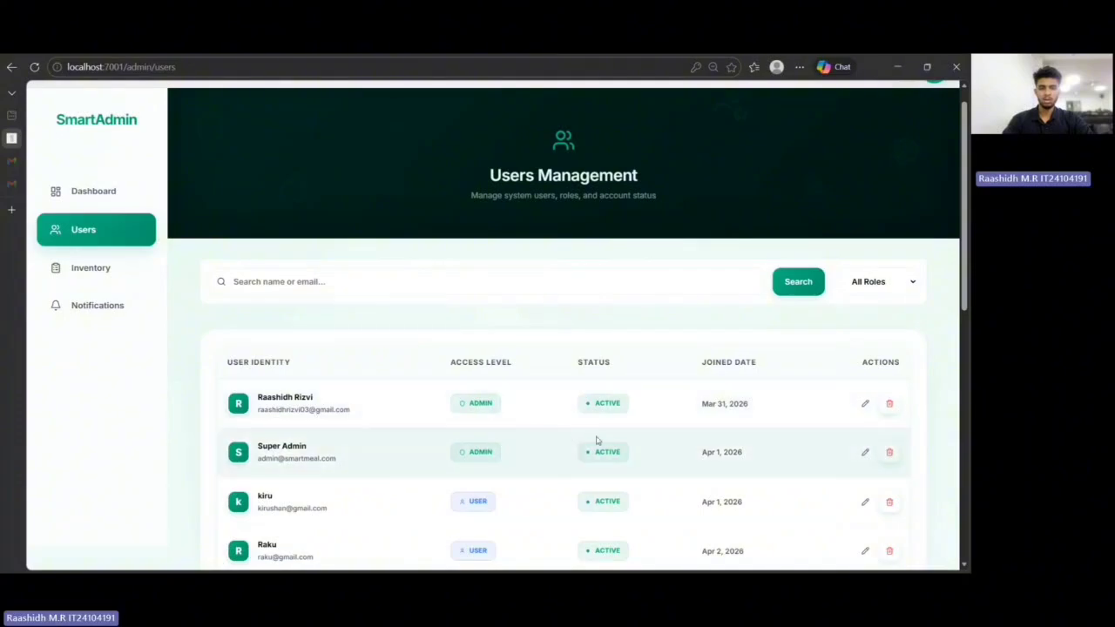
{"action": "left_click", "coordinate": [865, 403]}
{"action": "scroll", "coordinate": [779, 381], "scroll_direction": "down", "scroll_amount": 3}
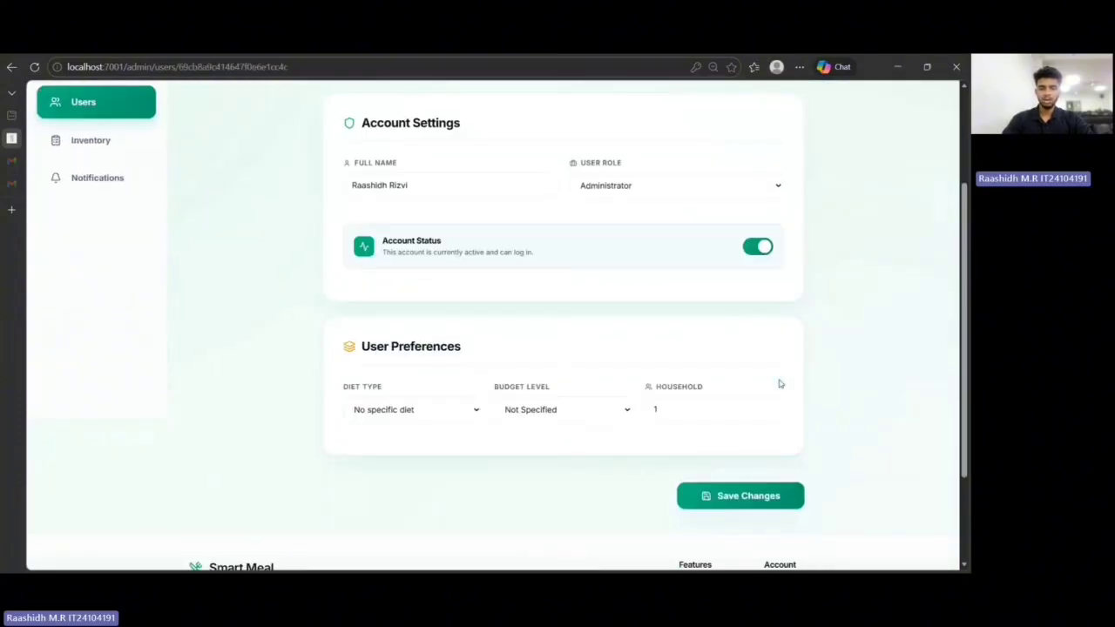
{"action": "scroll", "coordinate": [780, 383], "scroll_direction": "up", "scroll_amount": 3}
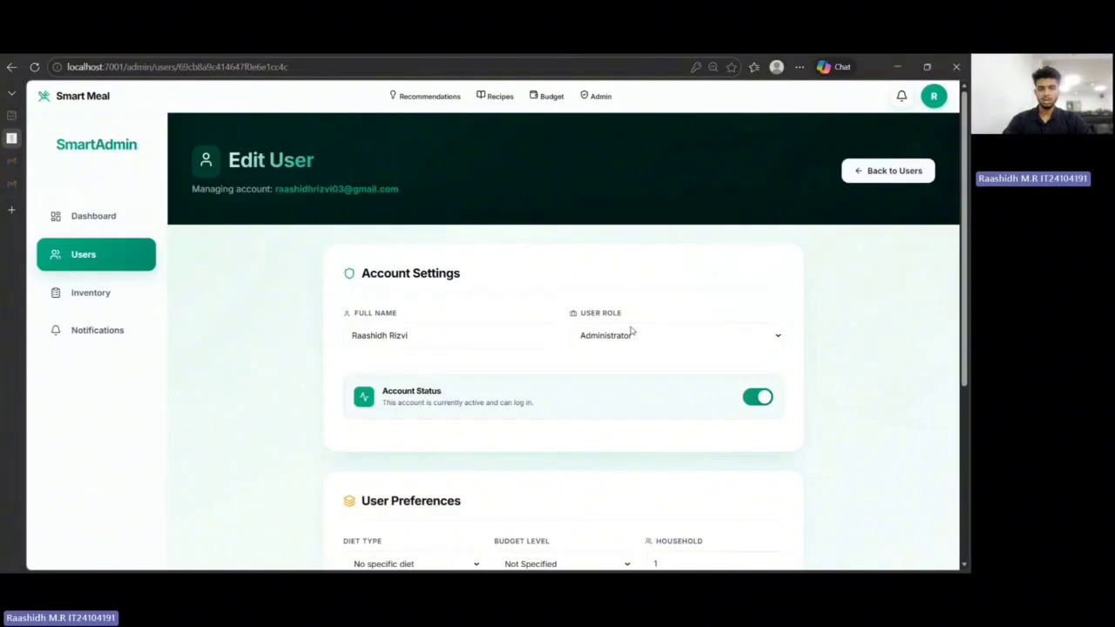
{"action": "scroll", "coordinate": [677, 281], "scroll_direction": "down", "scroll_amount": 3}
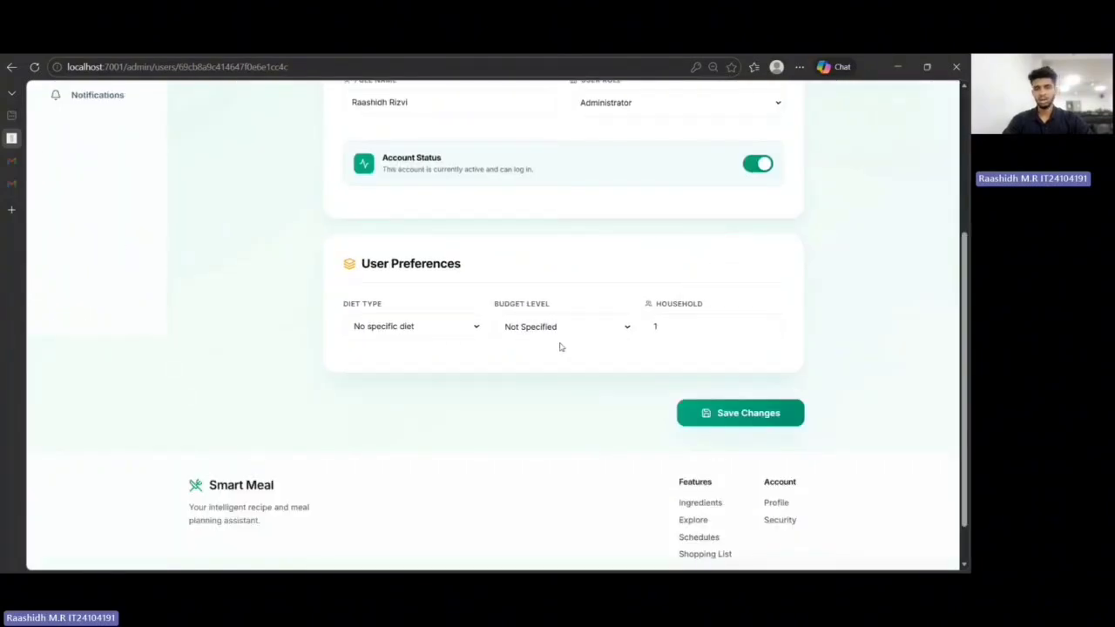
{"action": "scroll", "coordinate": [671, 349], "scroll_direction": "up", "scroll_amount": 2}
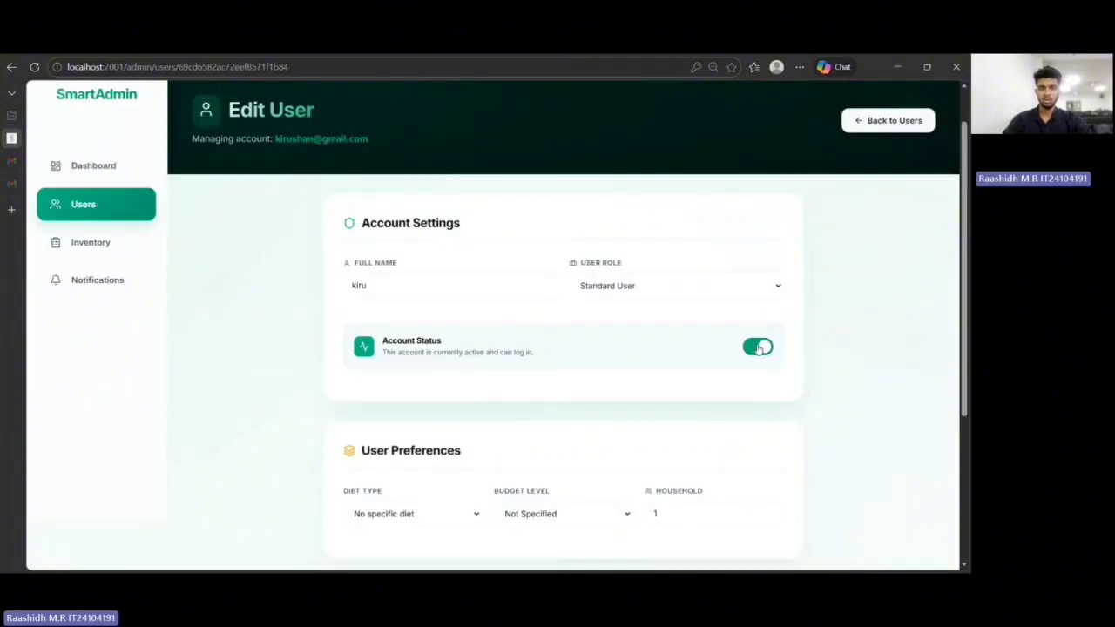
Step: Disable and re-enable the standard user's account status, and leave the edit page without saving
{"action": "left_click", "coordinate": [758, 349]}
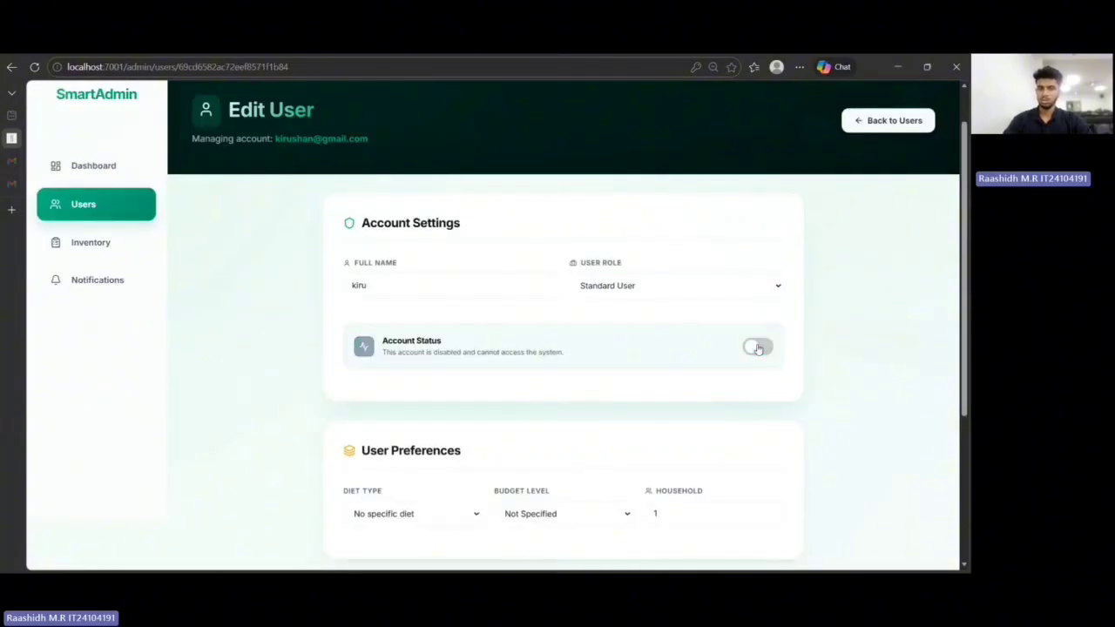
{"action": "left_click", "coordinate": [759, 348]}
{"action": "scroll", "coordinate": [758, 349], "scroll_direction": "down", "scroll_amount": 3}
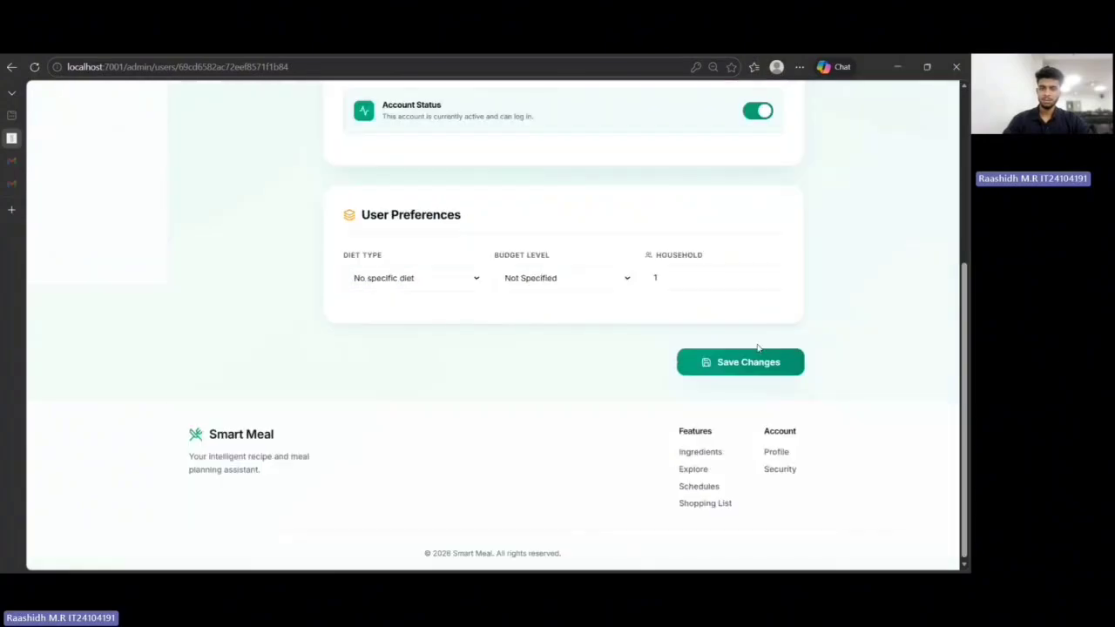
{"action": "scroll", "coordinate": [757, 347], "scroll_direction": "up", "scroll_amount": 3}
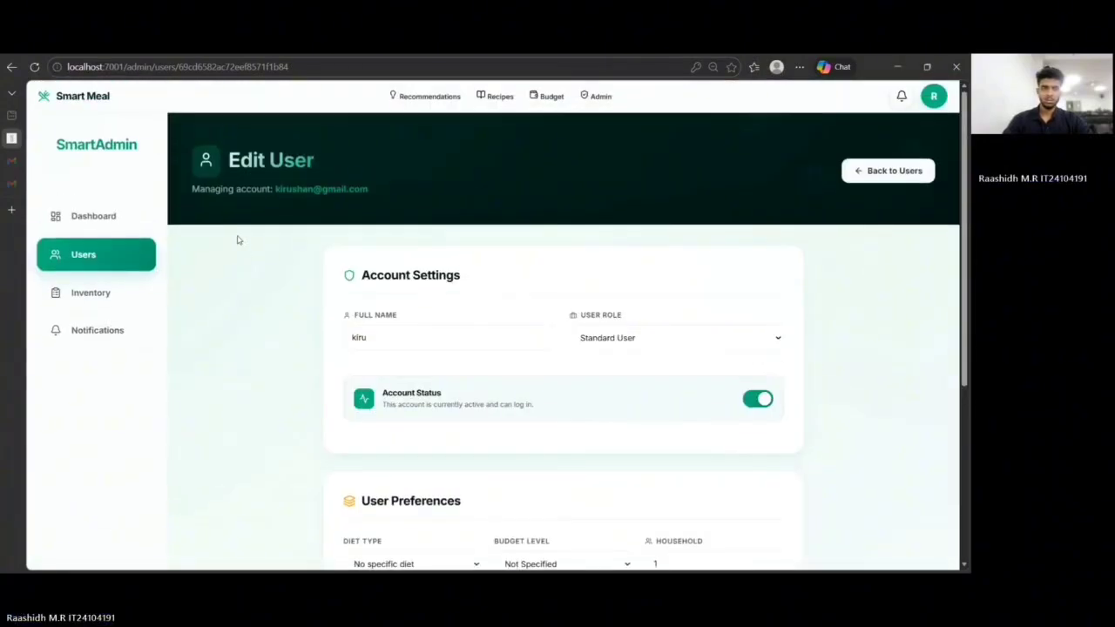
{"action": "left_click", "coordinate": [11, 67]}
Step: Open the admin notifications page, run an expiration scan, and highlight the scan's result message
{"action": "left_click", "coordinate": [95, 157]}
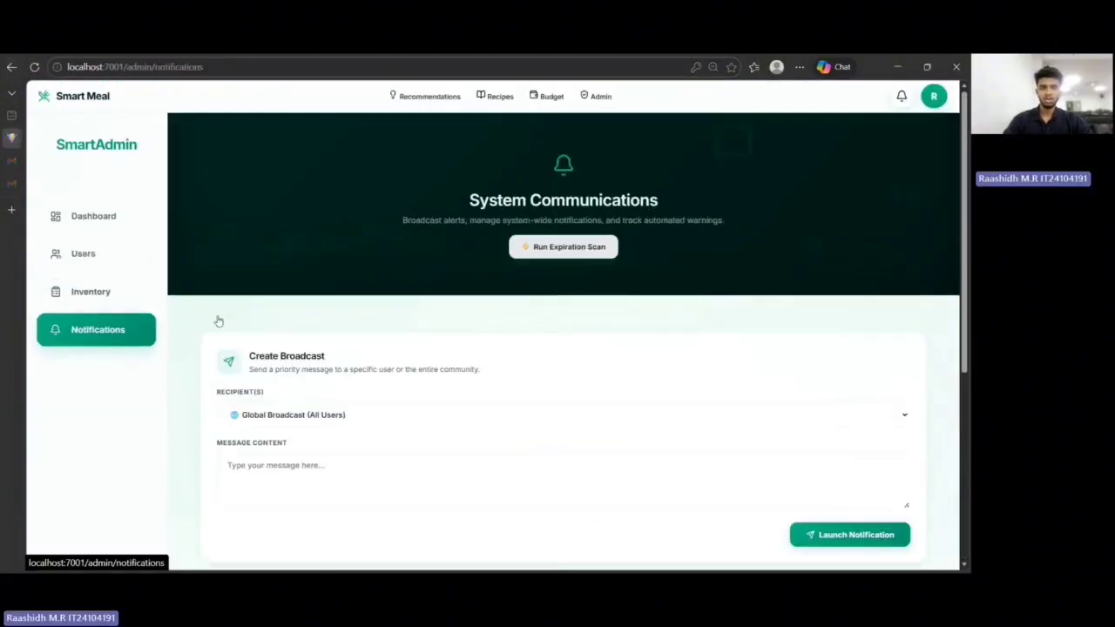
{"action": "scroll", "coordinate": [411, 397], "scroll_direction": "down", "scroll_amount": 1}
{"action": "scroll", "coordinate": [429, 509], "scroll_direction": "down", "scroll_amount": 2}
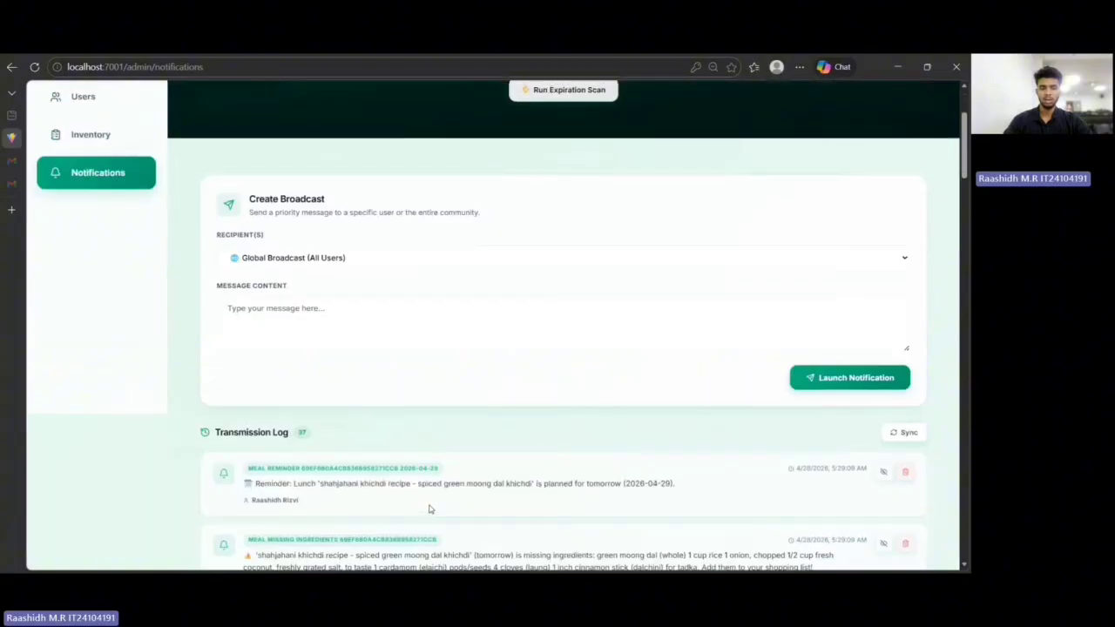
{"action": "scroll", "coordinate": [428, 509], "scroll_direction": "down", "scroll_amount": 1}
{"action": "scroll", "coordinate": [567, 259], "scroll_direction": "up", "scroll_amount": 4}
{"action": "left_click", "coordinate": [566, 252]}
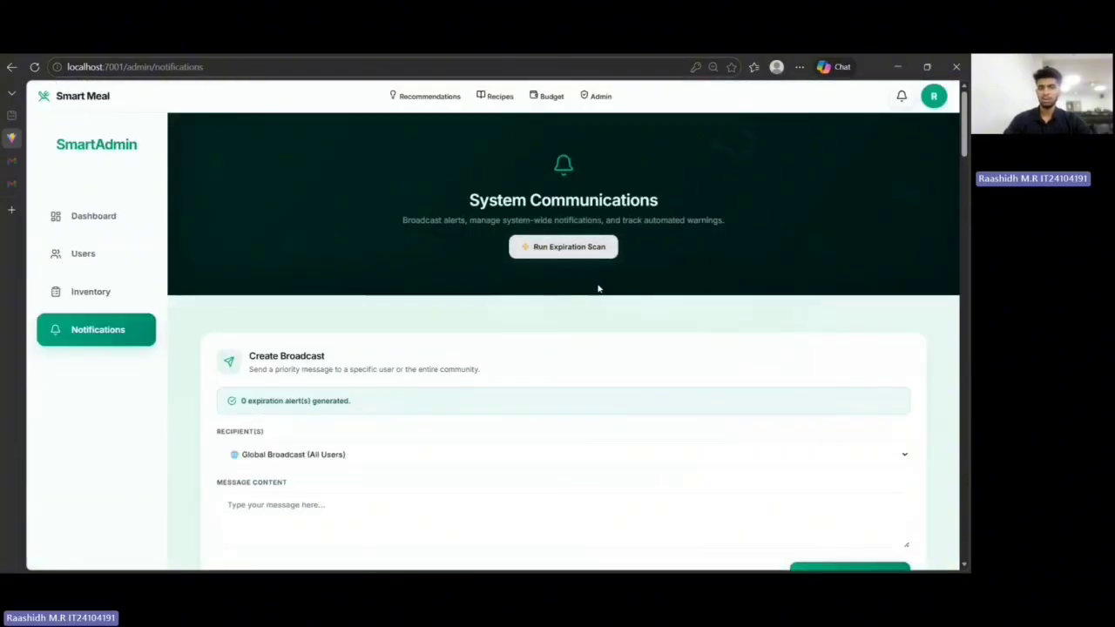
{"action": "triple_click", "coordinate": [362, 401]}
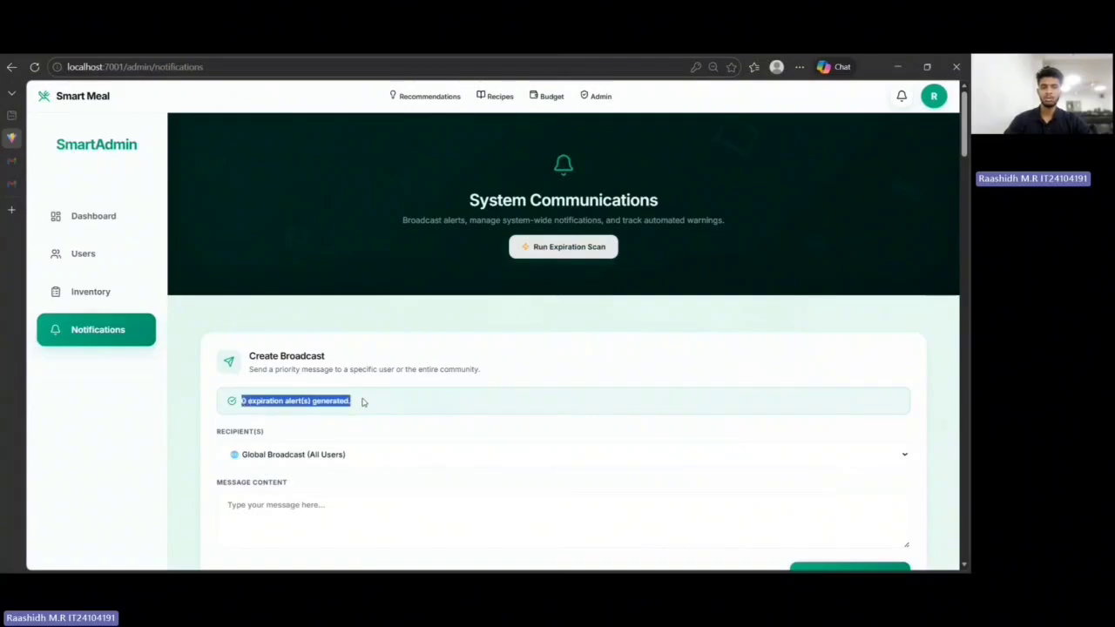
{"action": "left_click", "coordinate": [404, 438]}
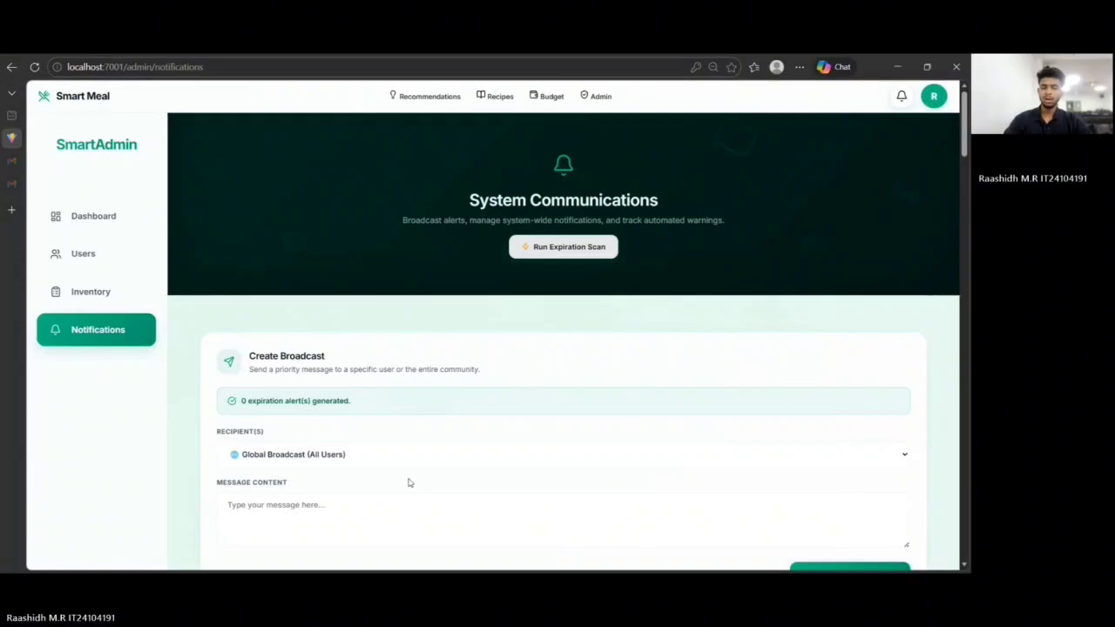
Step: Broadcast the message "hi test 1" to all users
{"action": "scroll", "coordinate": [408, 482], "scroll_direction": "down", "scroll_amount": 2}
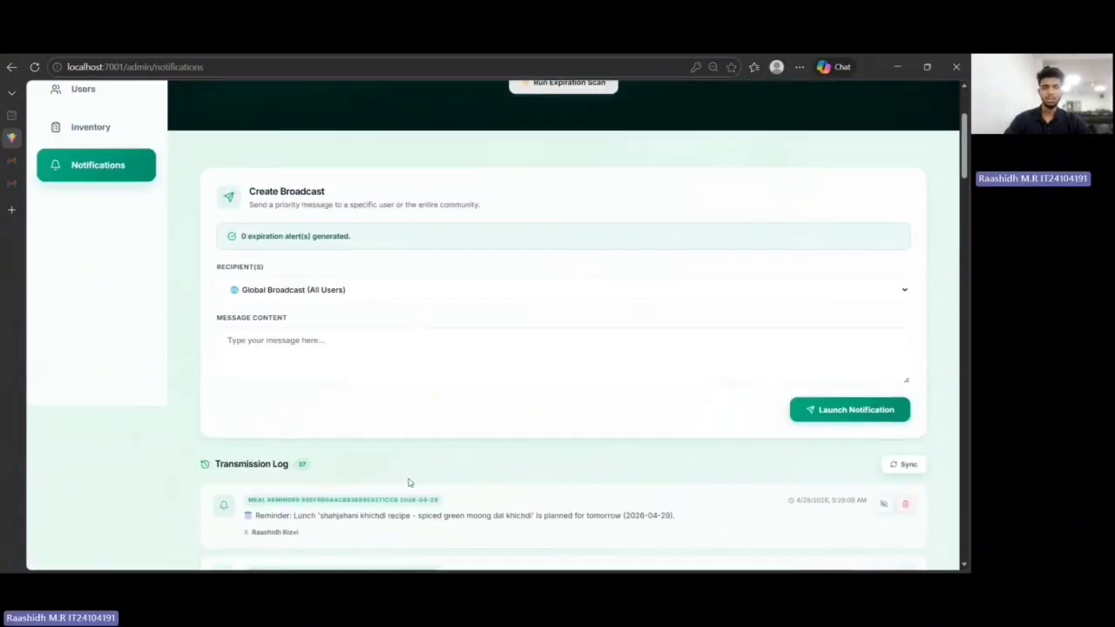
{"action": "scroll", "coordinate": [392, 372], "scroll_direction": "up", "scroll_amount": 1}
{"action": "left_click", "coordinate": [370, 389]}
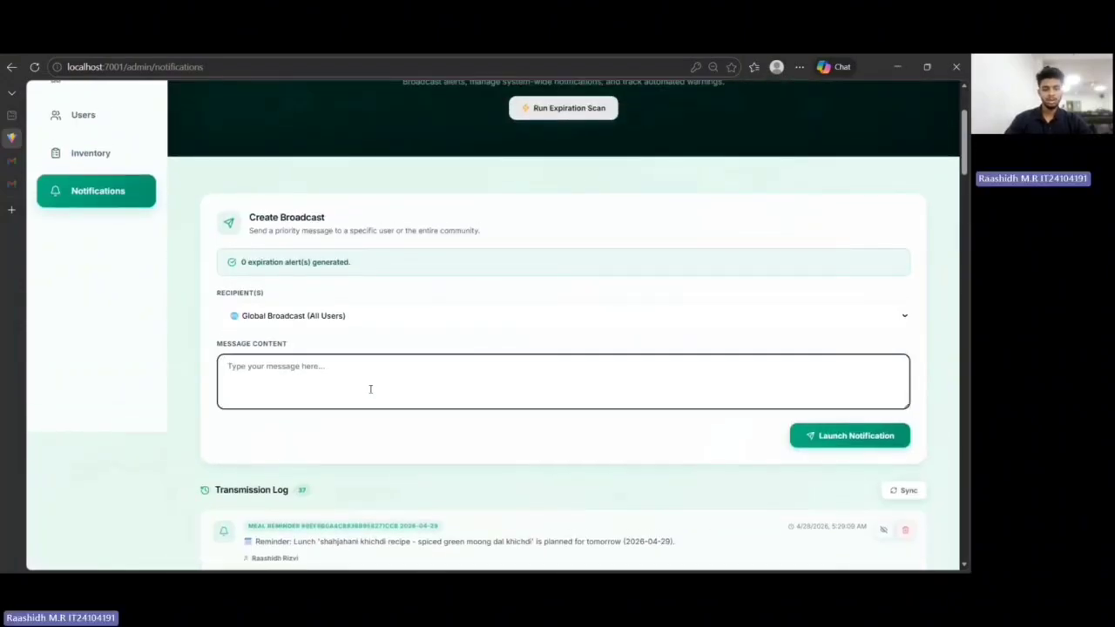
{"action": "type", "text": "hi test 1"}
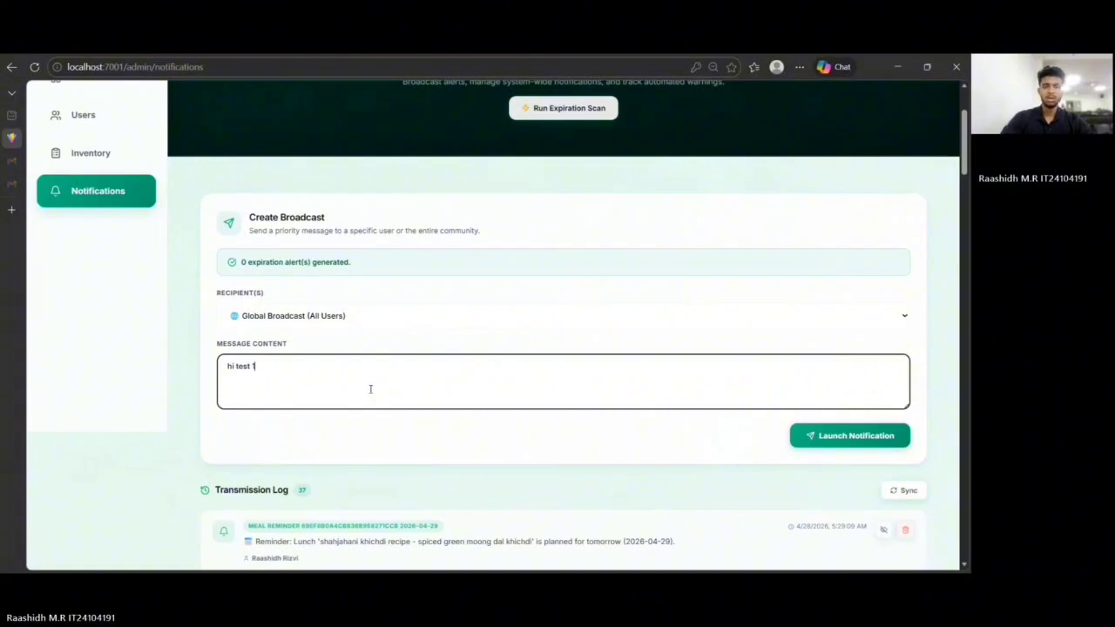
{"action": "left_click", "coordinate": [836, 444]}
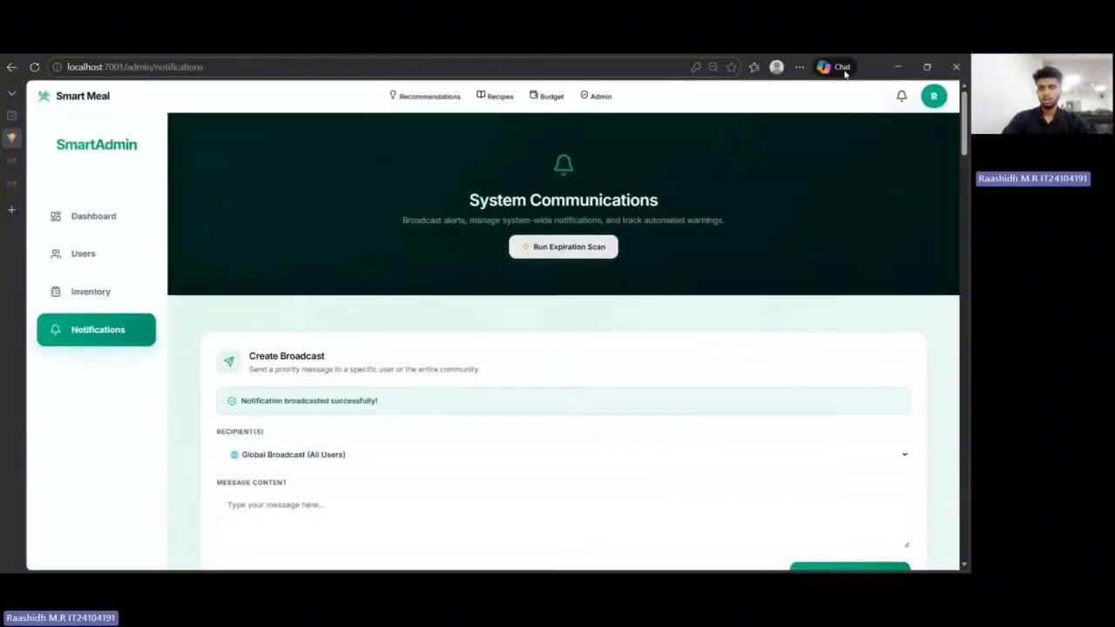
Step: Mark the "hi test 1" admin message as read in the personal notifications, and delete it there
{"action": "left_click", "coordinate": [898, 105]}
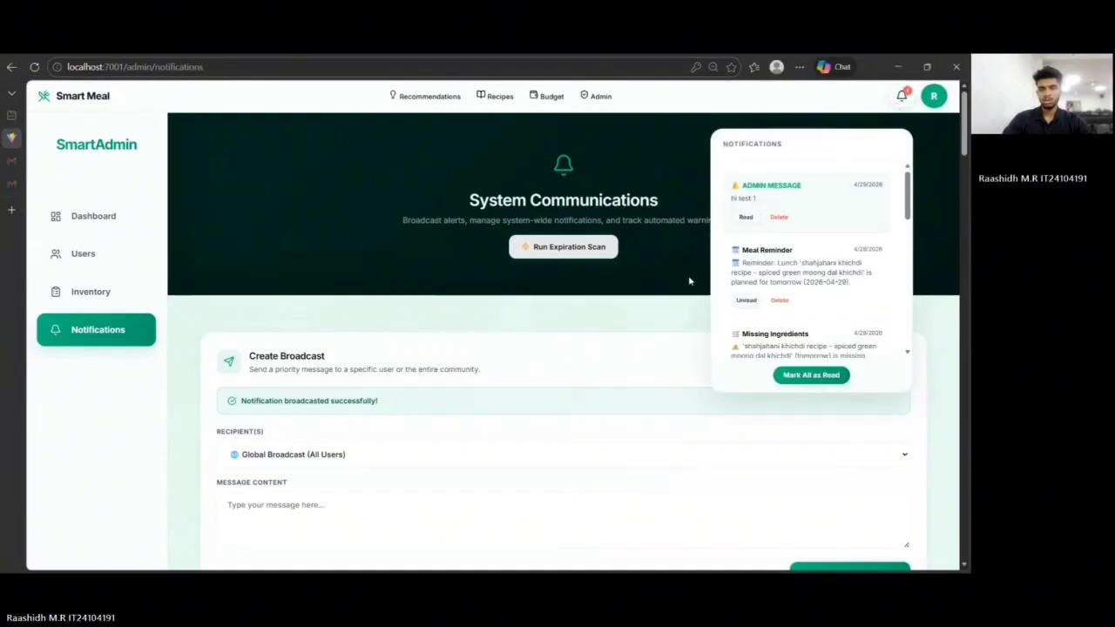
{"action": "scroll", "coordinate": [688, 288], "scroll_direction": "down", "scroll_amount": 1}
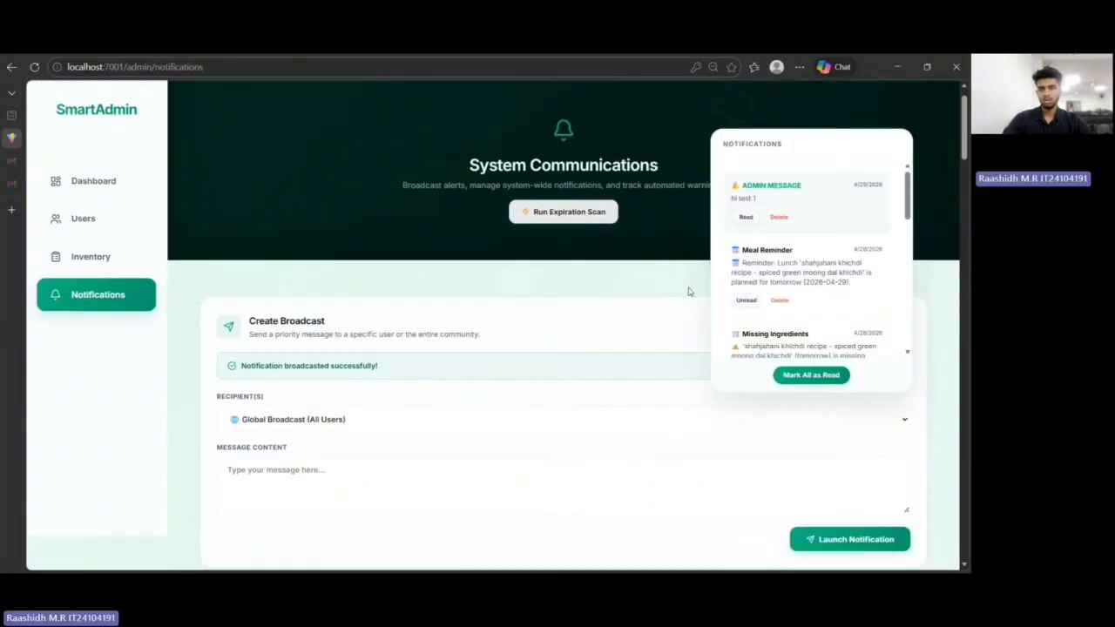
{"action": "left_click", "coordinate": [746, 218]}
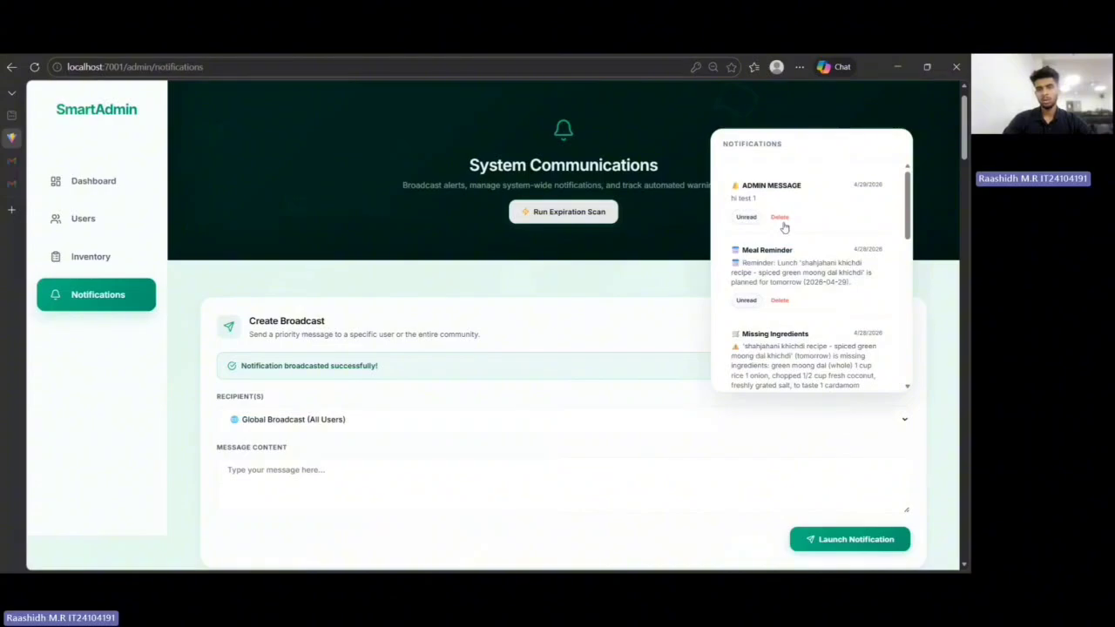
{"action": "left_click", "coordinate": [779, 218]}
{"action": "left_click", "coordinate": [573, 153]}
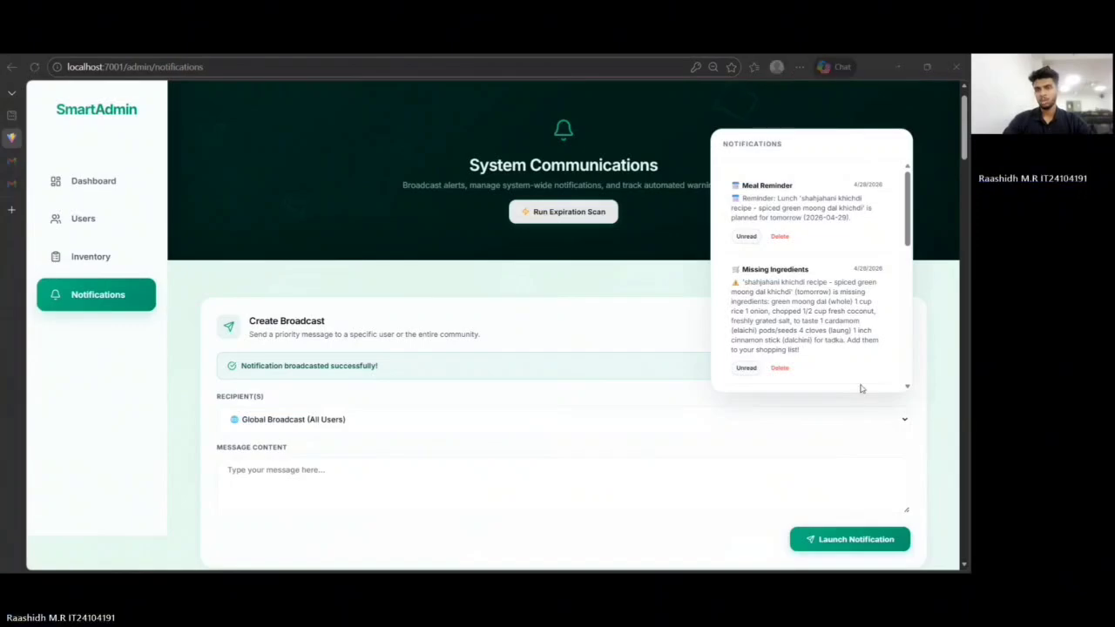
Step: Review the meal reminder, missing ingredients and budget warning notifications, and examine the recent entries in the transmission log
{"action": "left_click_drag", "start_coordinate": [732, 195], "coordinate": [860, 225]}
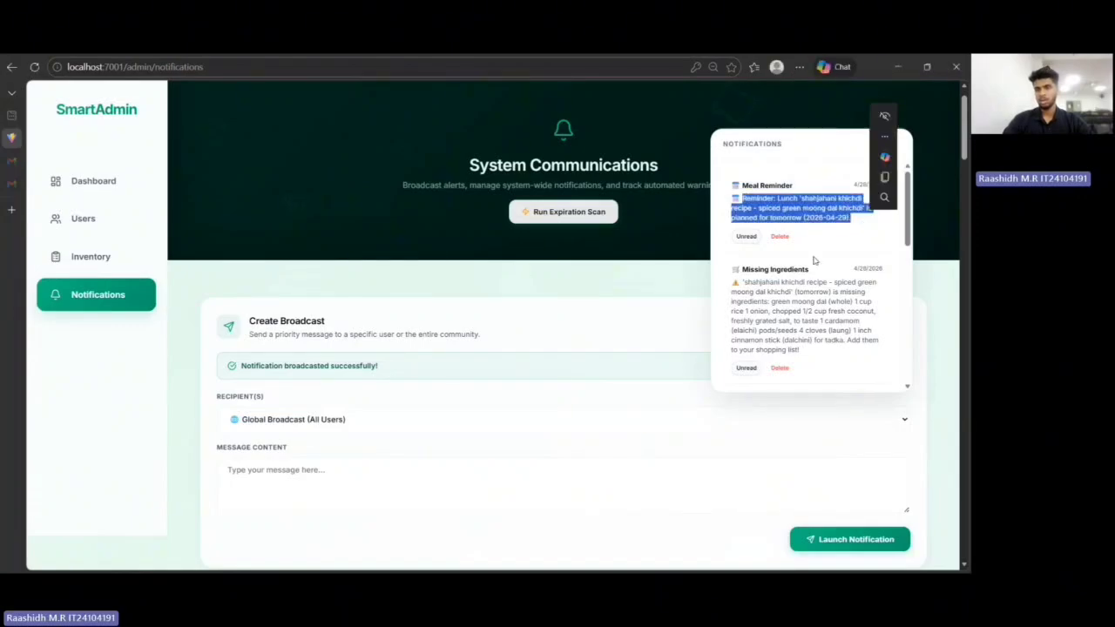
{"action": "scroll", "coordinate": [814, 259], "scroll_direction": "down", "scroll_amount": 1}
{"action": "left_click_drag", "start_coordinate": [764, 218], "coordinate": [863, 301]}
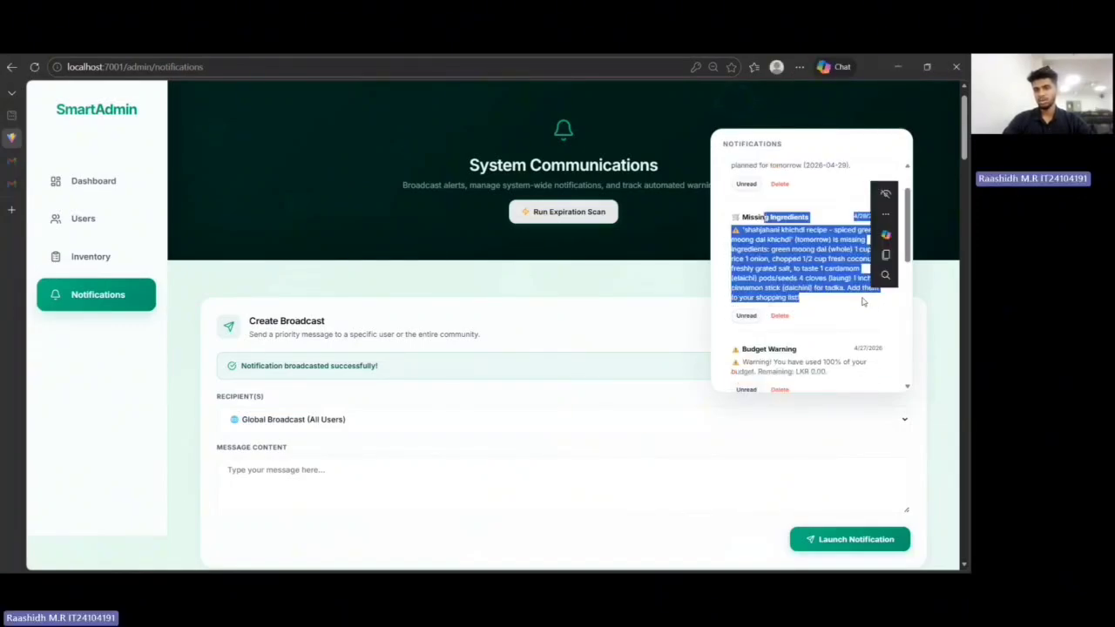
{"action": "scroll", "coordinate": [863, 302], "scroll_direction": "down", "scroll_amount": 2}
{"action": "left_click_drag", "start_coordinate": [731, 274], "coordinate": [821, 305]}
{"action": "left_click", "coordinate": [580, 359]}
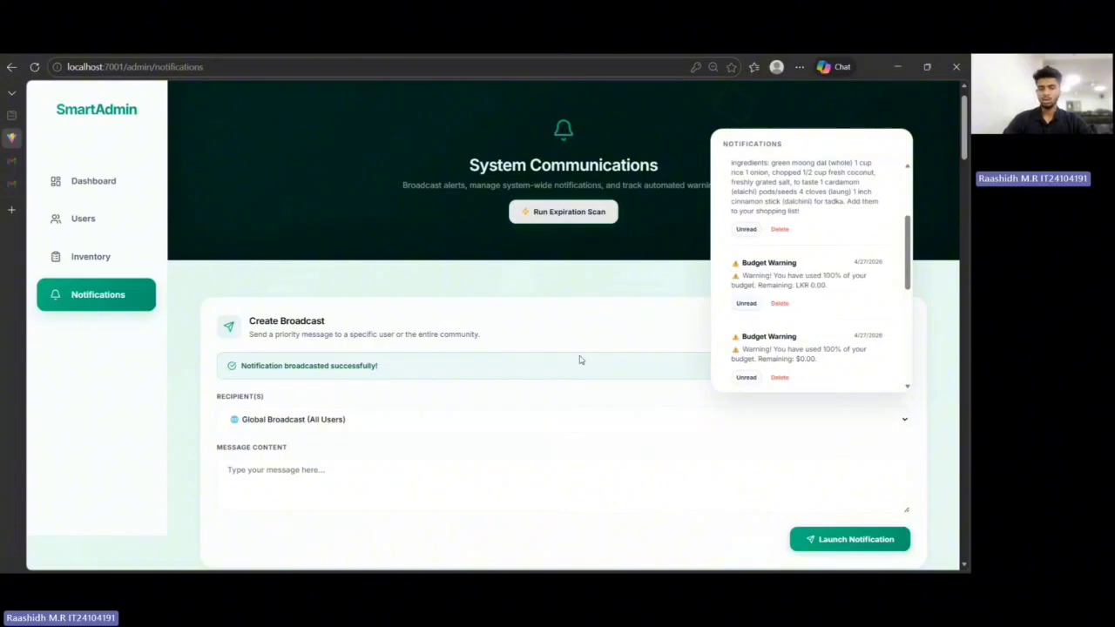
{"action": "scroll", "coordinate": [580, 360], "scroll_direction": "down", "scroll_amount": 5}
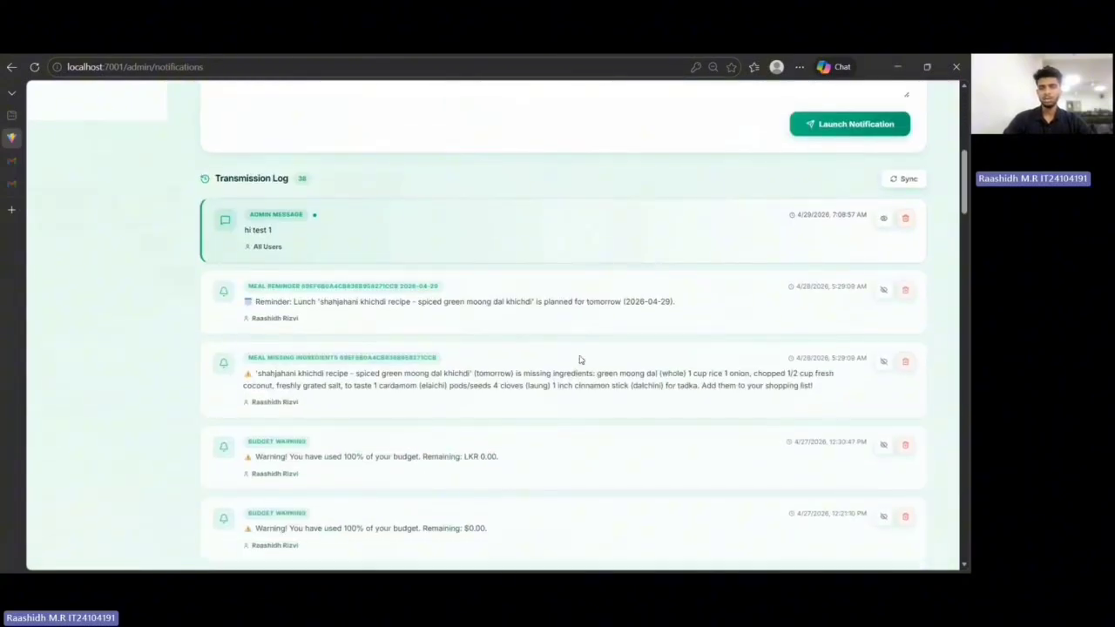
{"action": "scroll", "coordinate": [580, 360], "scroll_direction": "down", "scroll_amount": 1}
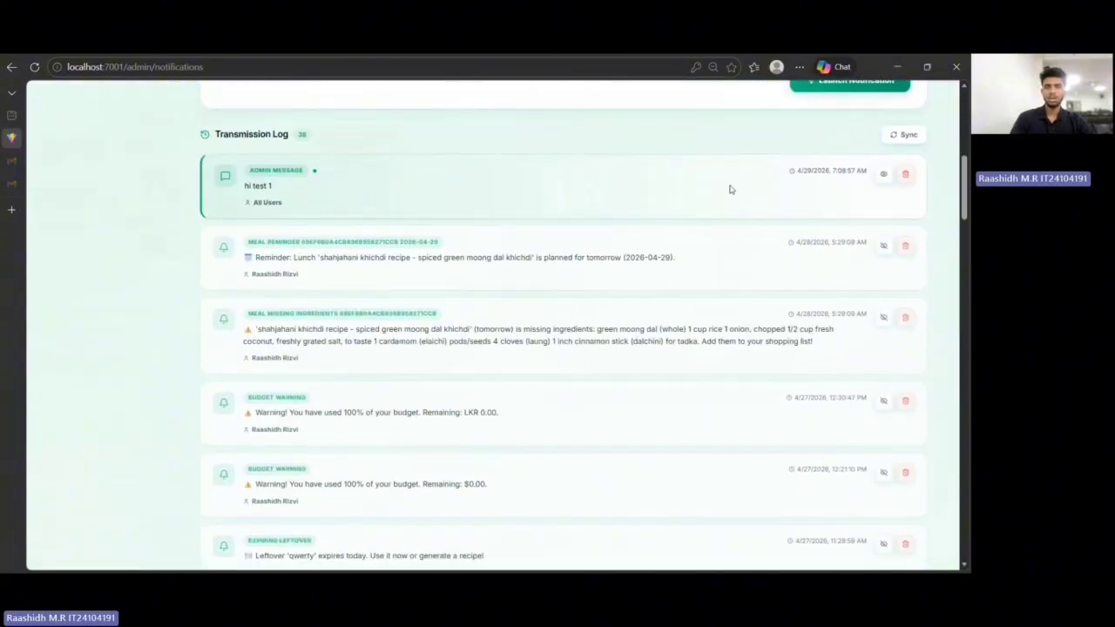
Step: Mark the "hi test 1" admin message as read in the transmission log
{"action": "left_click", "coordinate": [882, 178]}
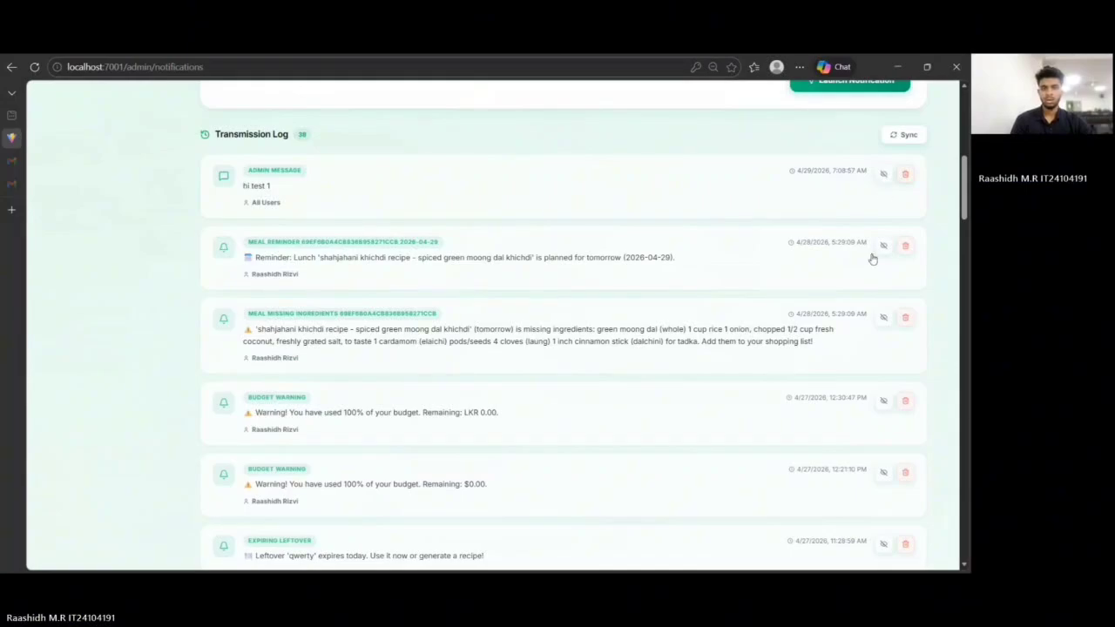
{"action": "scroll", "coordinate": [798, 276], "scroll_direction": "down", "scroll_amount": 2}
{"action": "scroll", "coordinate": [478, 449], "scroll_direction": "up", "scroll_amount": 8}
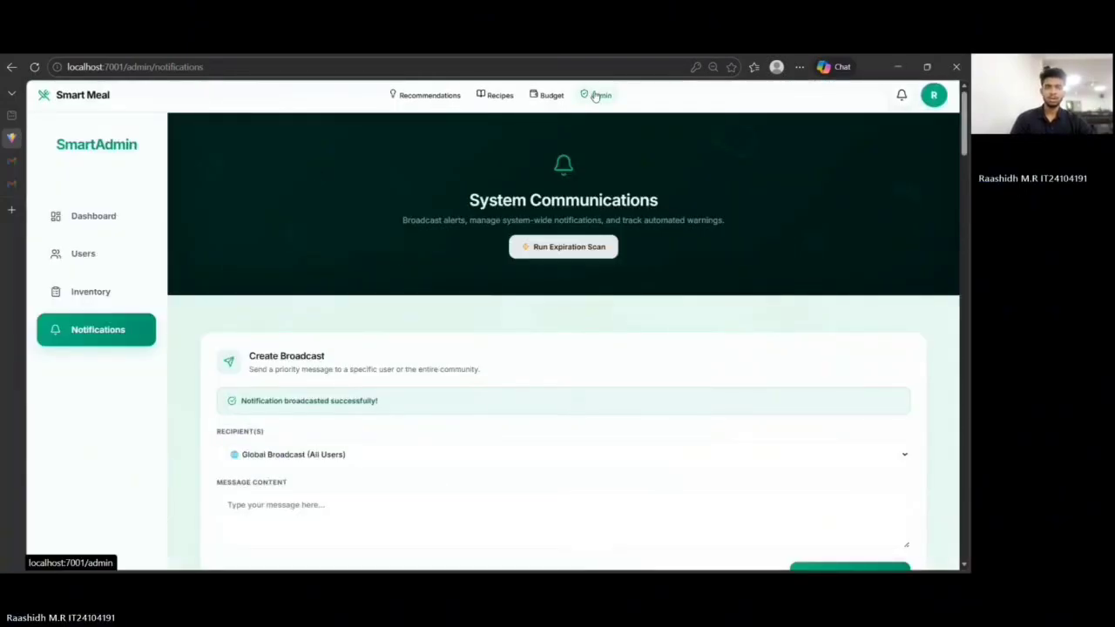
Step: Open the Recommendations page and switch the site to dark mode
{"action": "left_click", "coordinate": [430, 105]}
{"action": "left_click", "coordinate": [789, 107]}
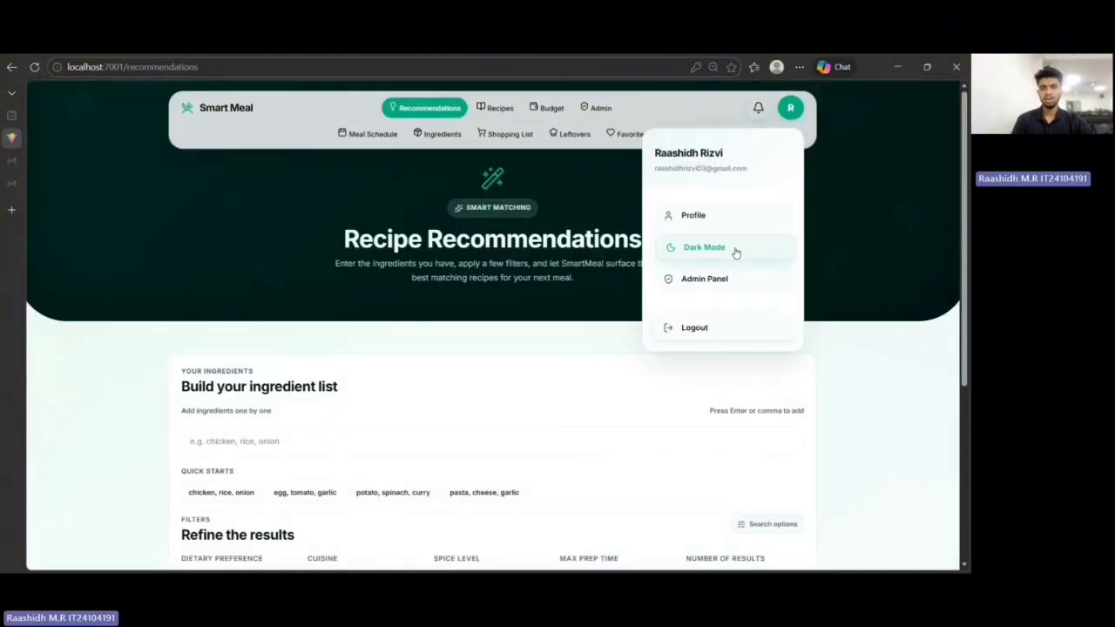
{"action": "left_click", "coordinate": [736, 250]}
Step: Open the home dashboard and examine its hero section, feature cards and footer in dark mode
{"action": "left_click", "coordinate": [241, 108]}
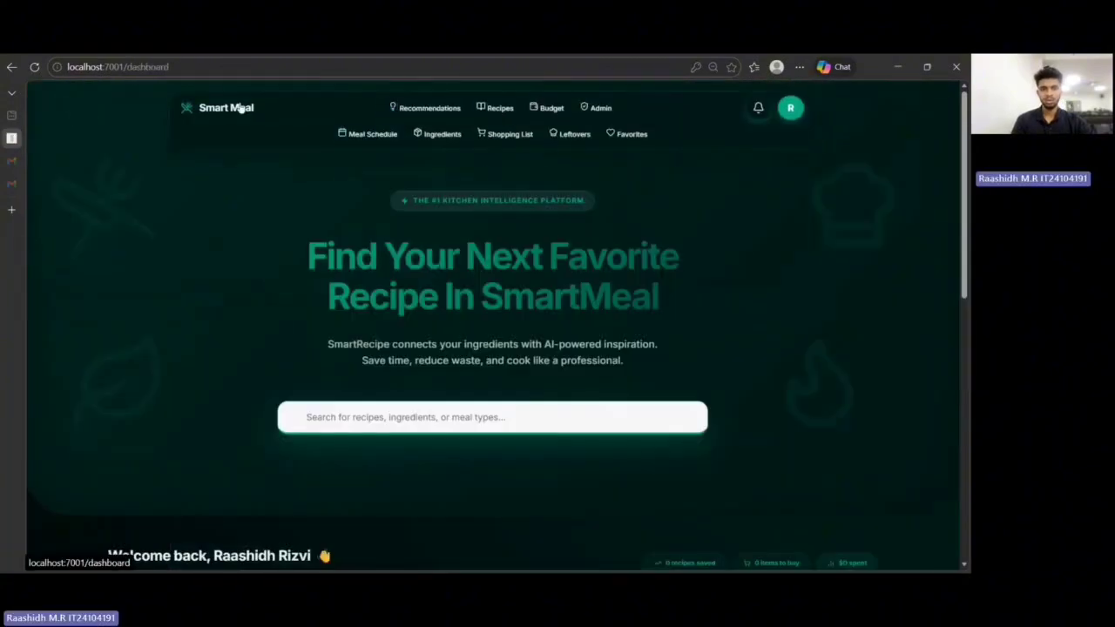
{"action": "scroll", "coordinate": [510, 331], "scroll_direction": "down", "scroll_amount": 10}
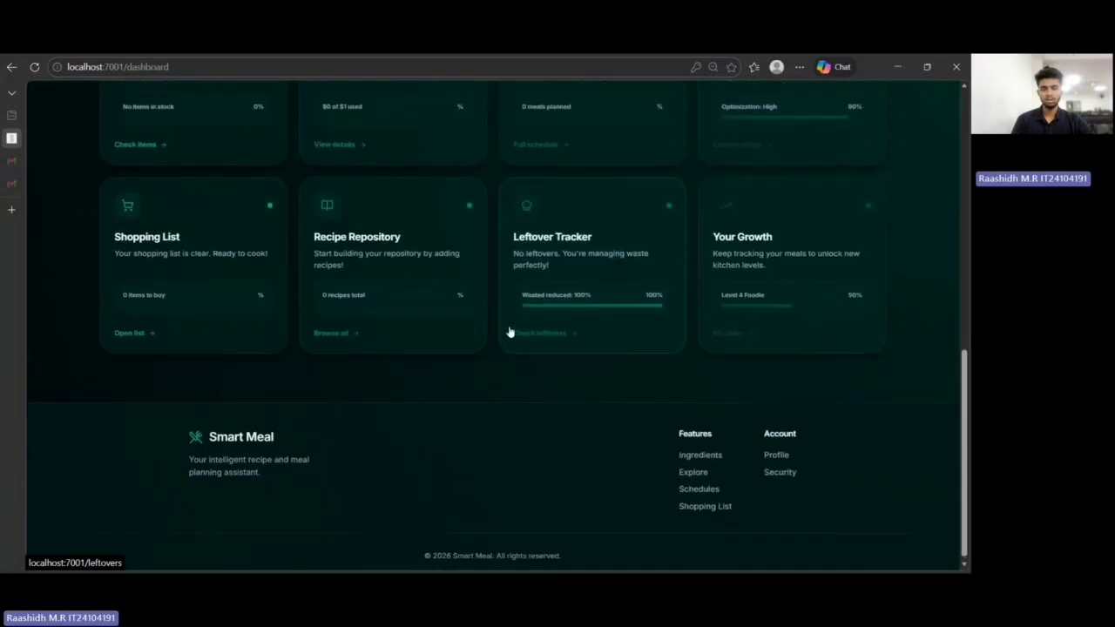
{"action": "scroll", "coordinate": [510, 331], "scroll_direction": "up", "scroll_amount": 10}
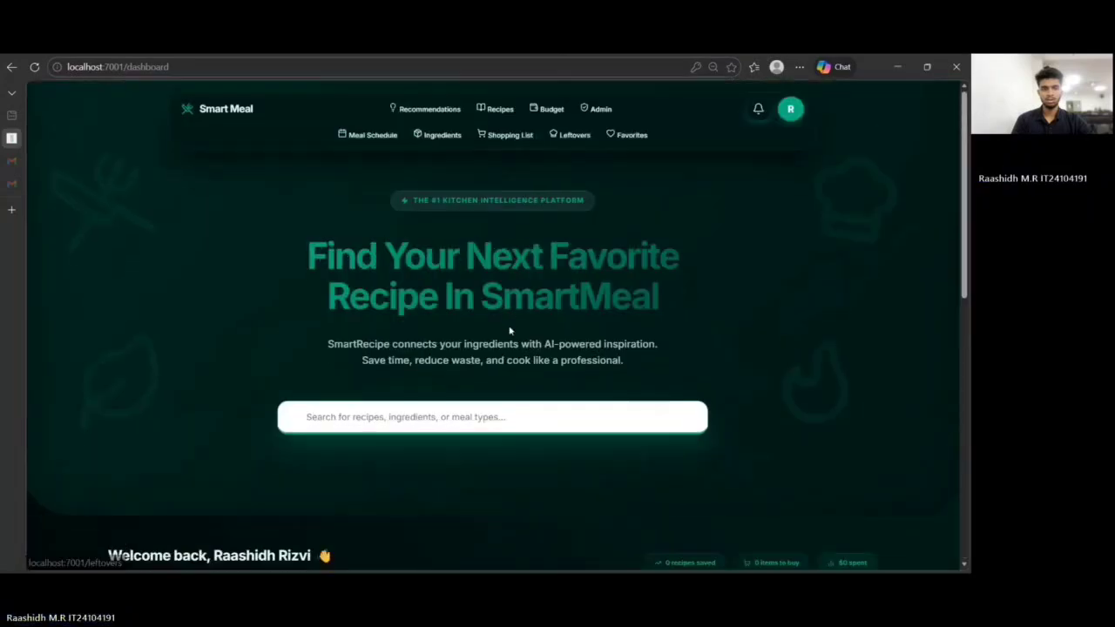
Step: Review the Recipes, Budget, Admin, Recommendations, Meal Schedule, Ingredients, Shopping List, Leftovers and Favorites pages in dark mode
{"action": "left_click", "coordinate": [489, 106]}
{"action": "left_click", "coordinate": [544, 108]}
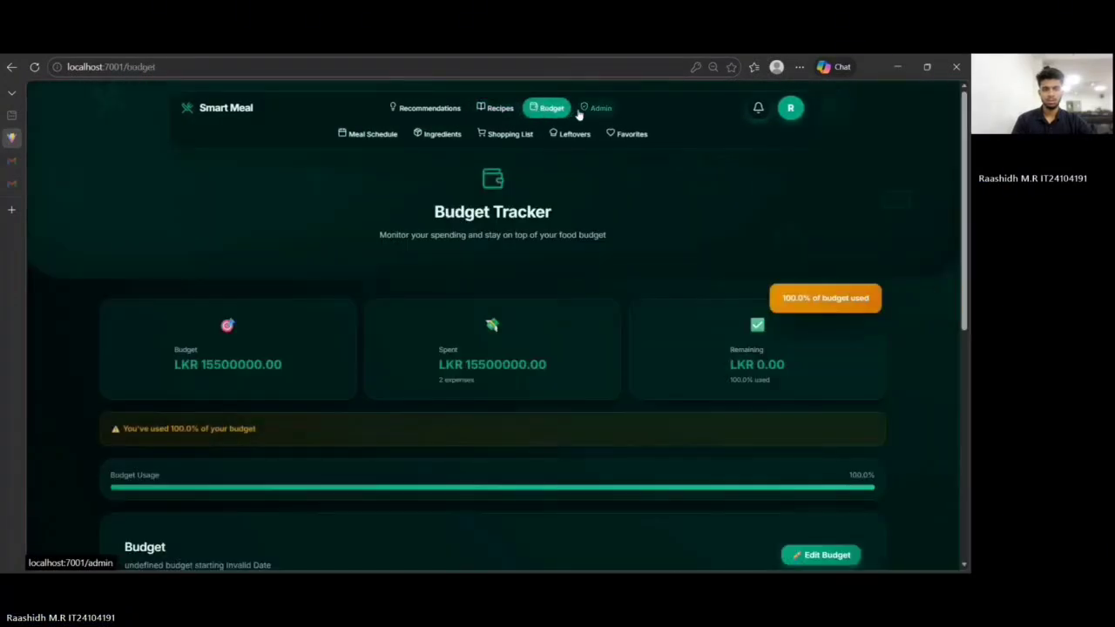
{"action": "left_click", "coordinate": [579, 113]}
{"action": "left_click", "coordinate": [400, 99]}
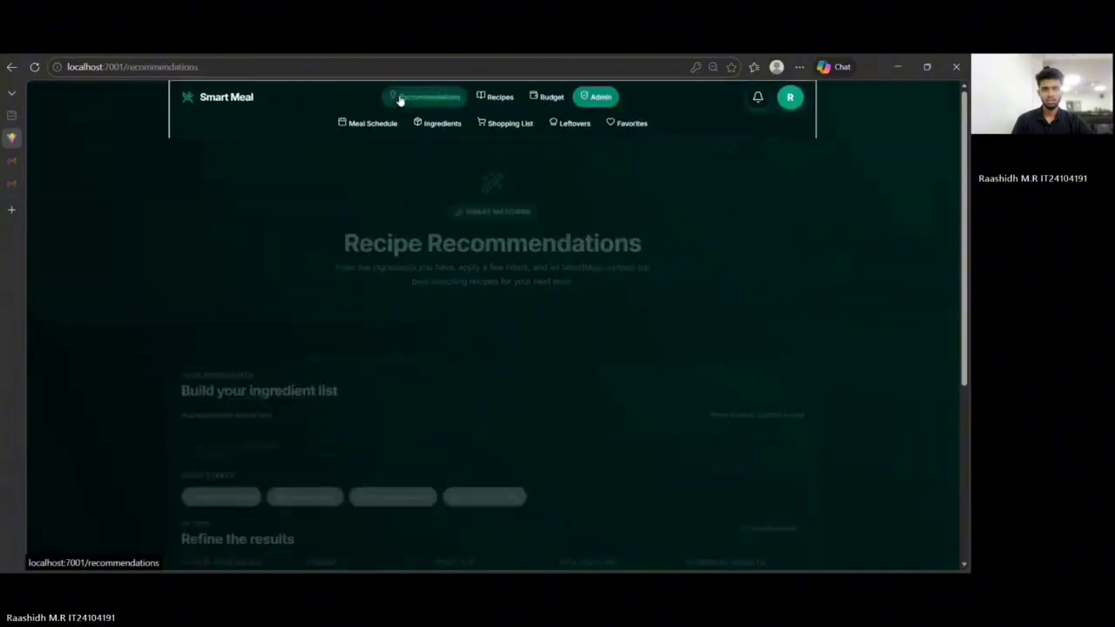
{"action": "left_click", "coordinate": [380, 135]}
{"action": "left_click", "coordinate": [440, 135]}
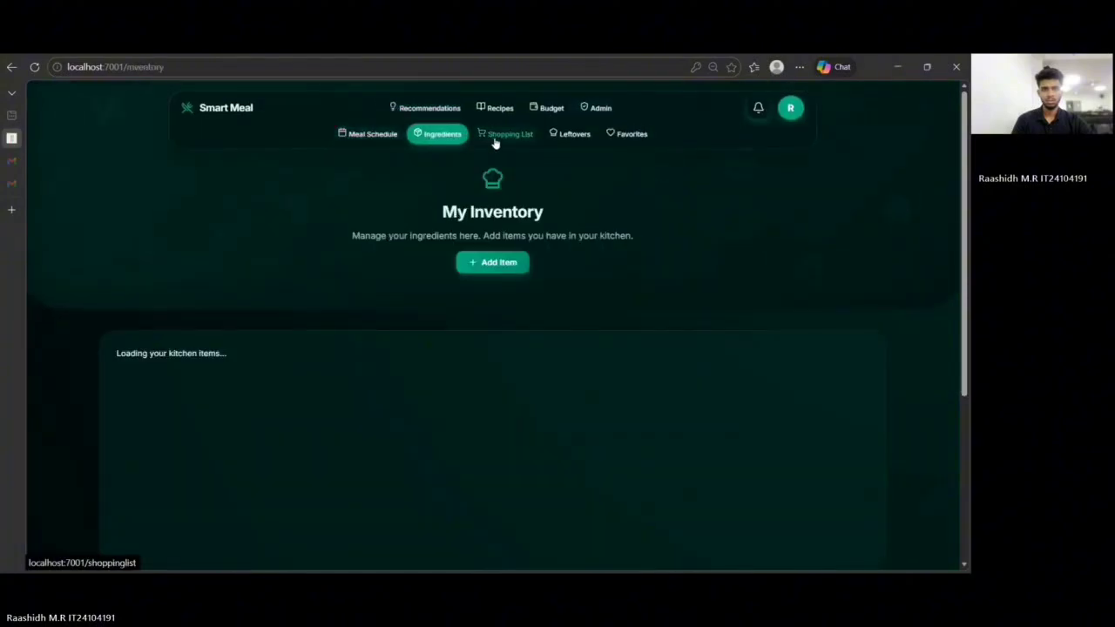
{"action": "left_click", "coordinate": [494, 140]}
{"action": "left_click", "coordinate": [559, 137]}
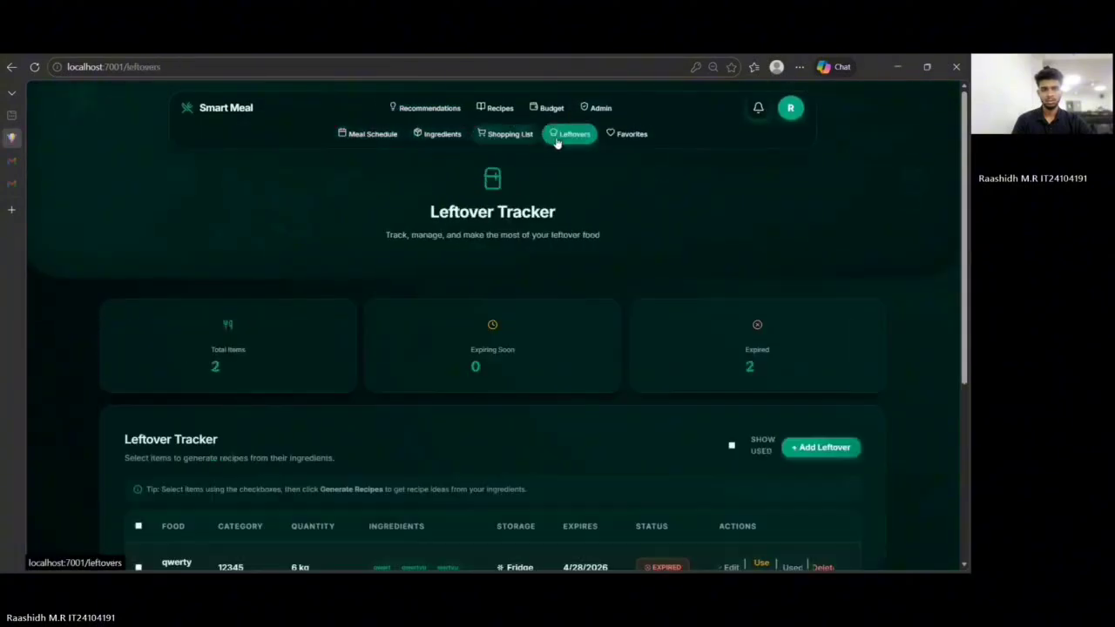
{"action": "left_click", "coordinate": [612, 144]}
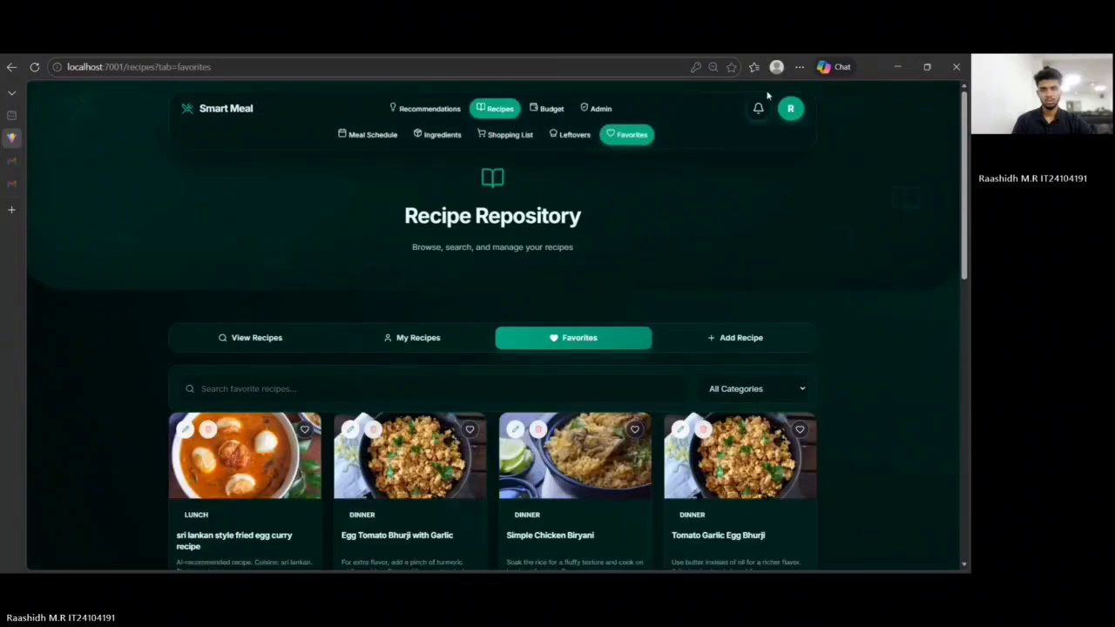
Step: Switch the site back to light mode and return to the Recommendations page
{"action": "left_click", "coordinate": [790, 108]}
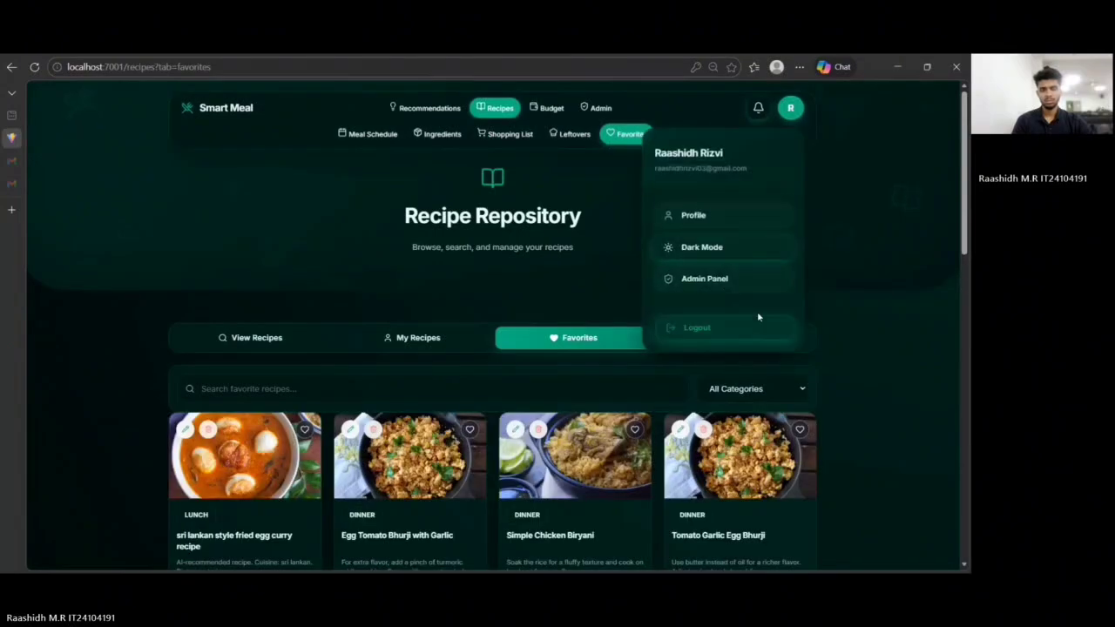
{"action": "left_click", "coordinate": [736, 248]}
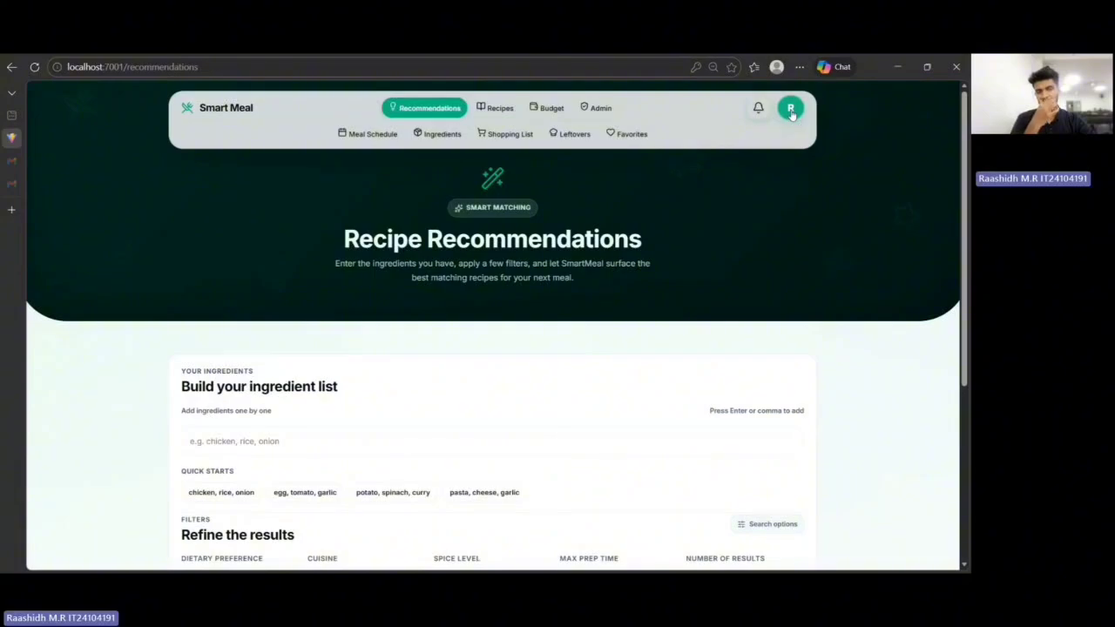
{"action": "left_click", "coordinate": [791, 111]}
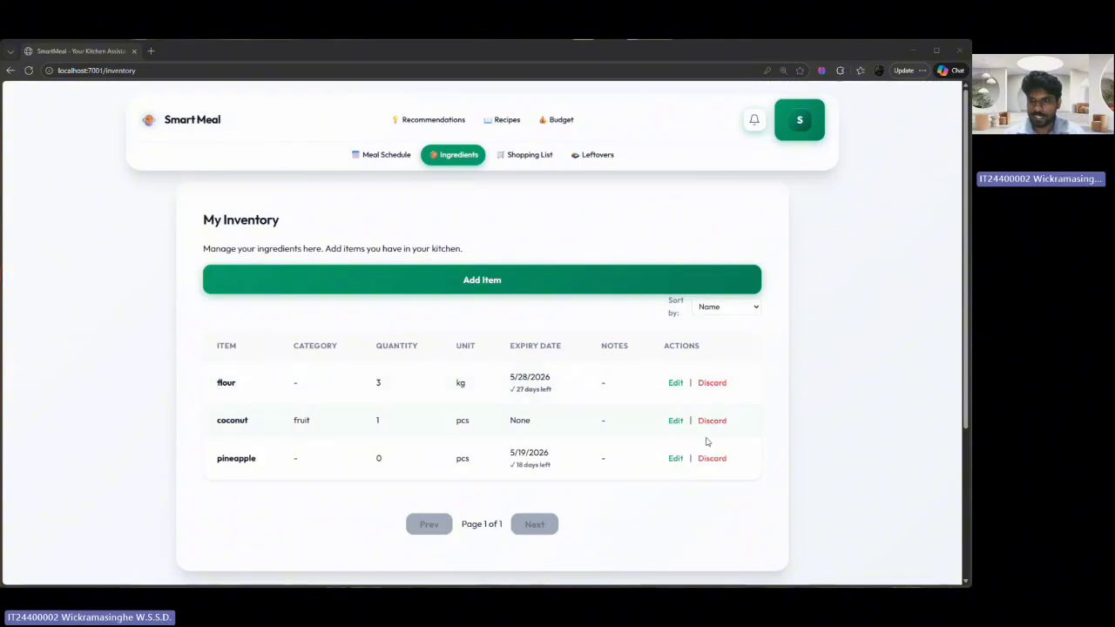
Step: Start a new kitchen item in the inventory and enter "apple" as its ingredient name, leaving the category empty
{"action": "left_click", "coordinate": [461, 274]}
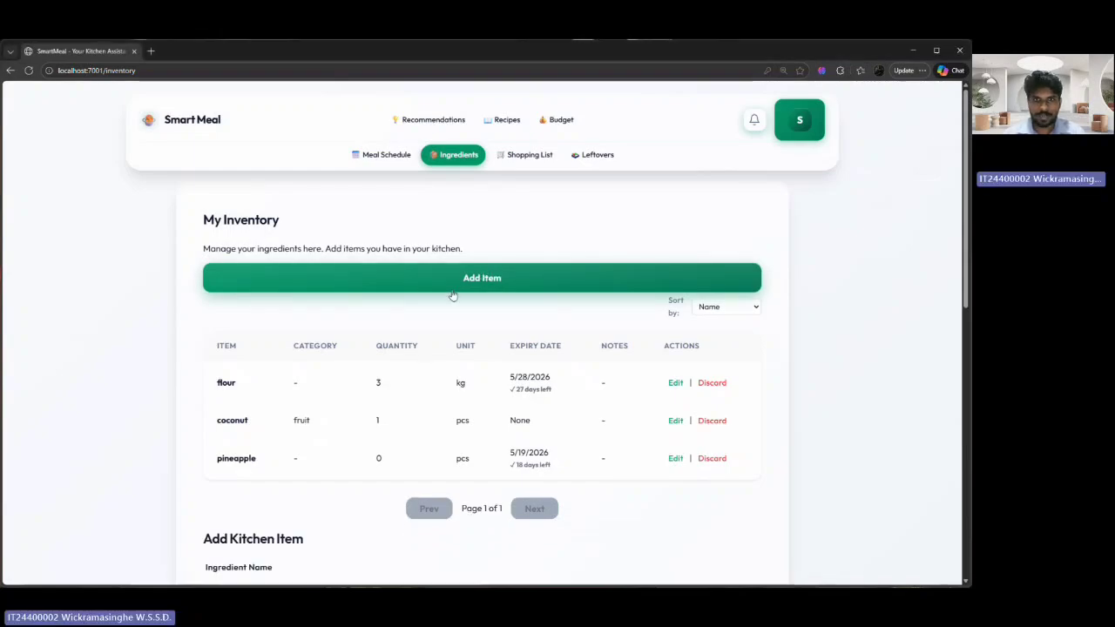
{"action": "scroll", "coordinate": [486, 294], "scroll_direction": "down", "scroll_amount": 1}
{"action": "scroll", "coordinate": [488, 253], "scroll_direction": "down", "scroll_amount": 3}
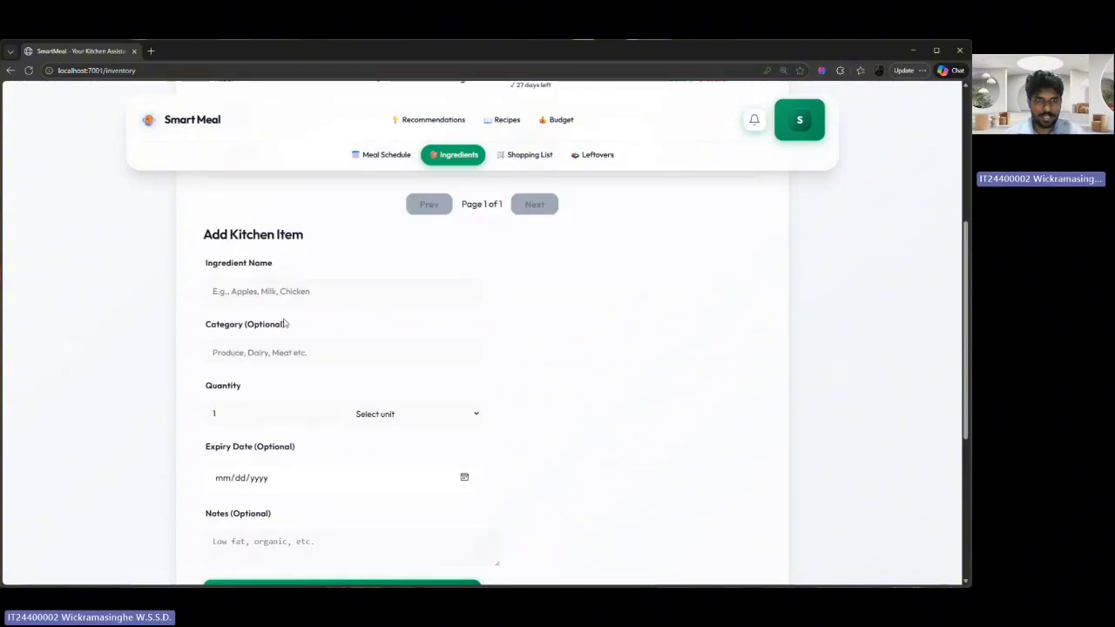
{"action": "left_click", "coordinate": [339, 291]}
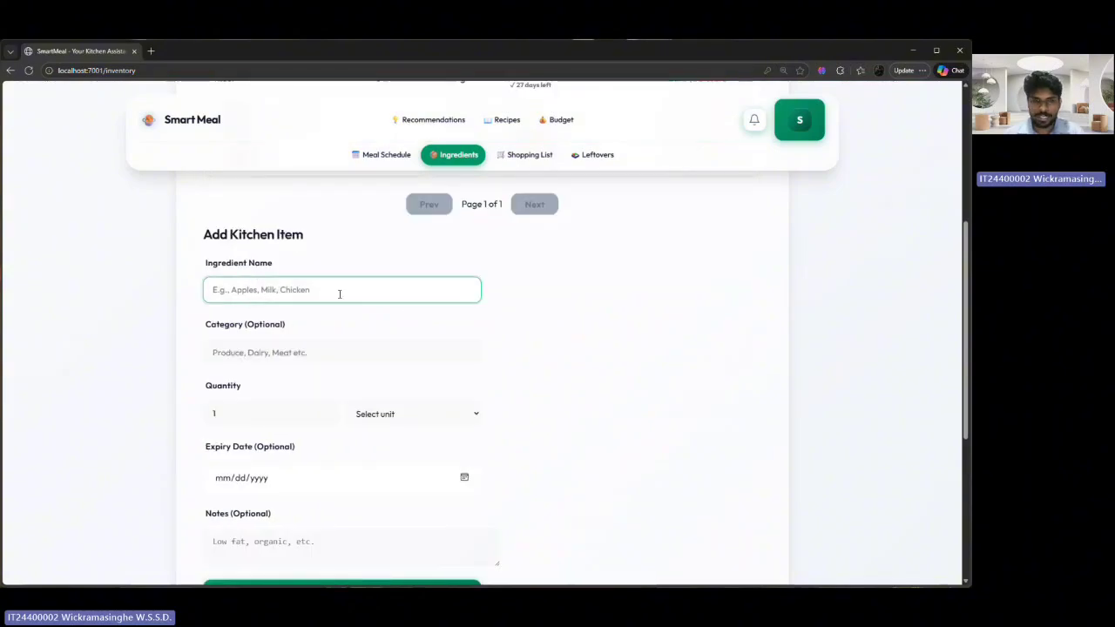
{"action": "type", "text": "apple"}
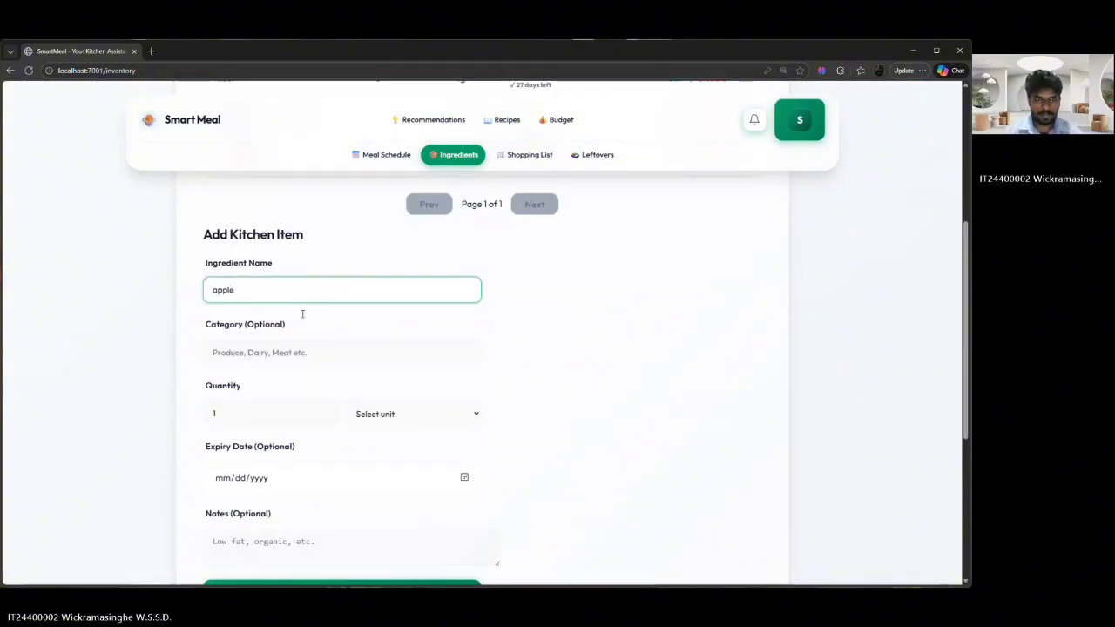
{"action": "left_click", "coordinate": [291, 359]}
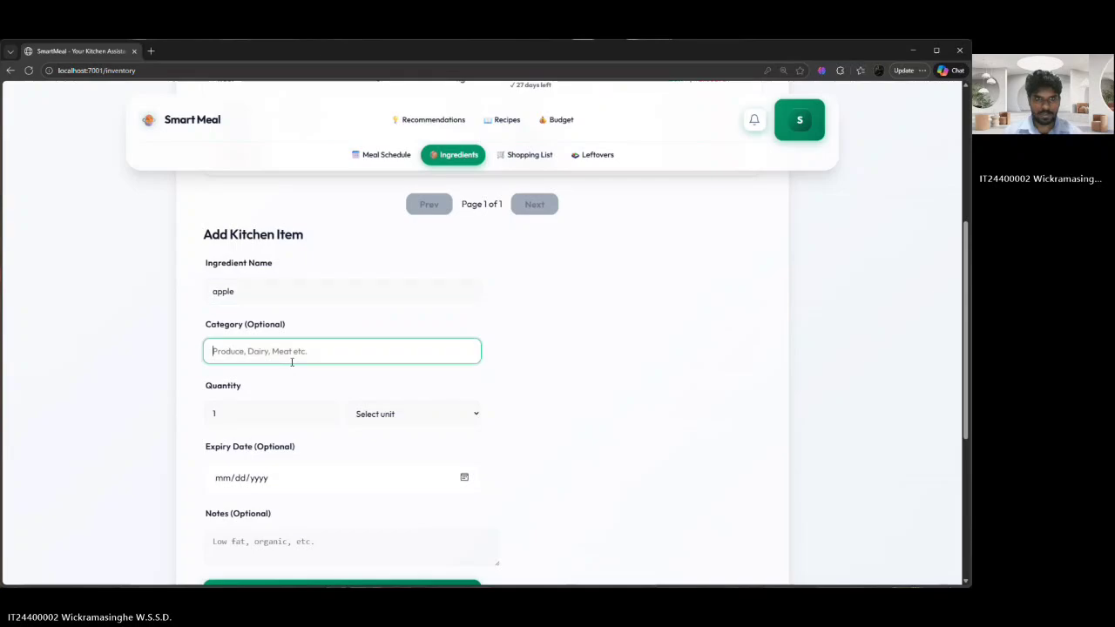
{"action": "scroll", "coordinate": [291, 363], "scroll_direction": "down", "scroll_amount": 1}
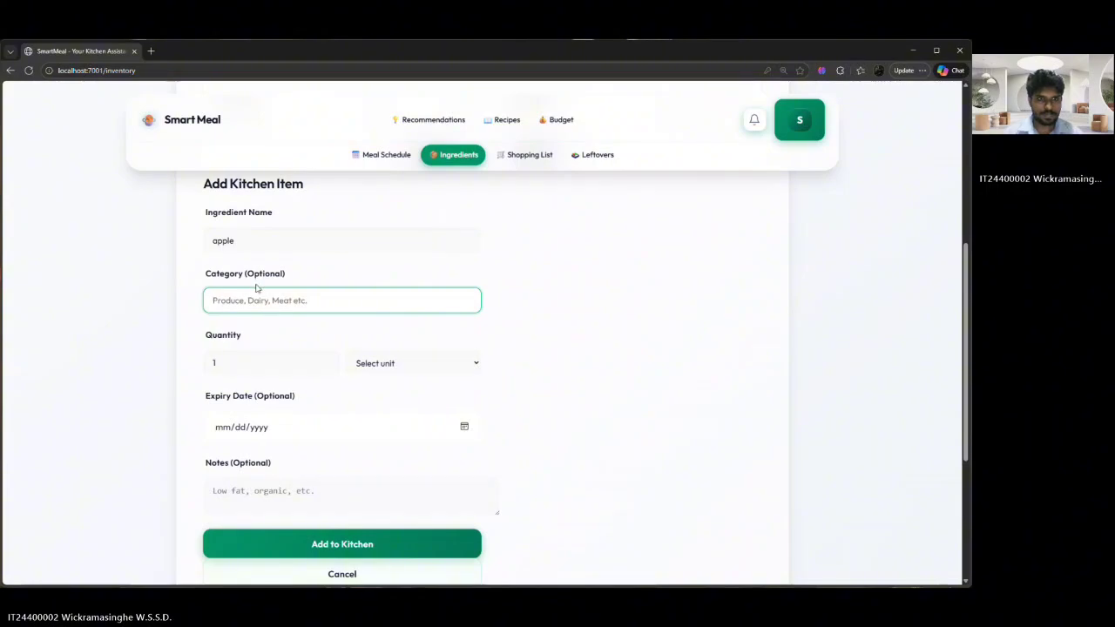
Step: Set the new item's unit to pcs and add it to the kitchen inventory
{"action": "left_click", "coordinate": [426, 370]}
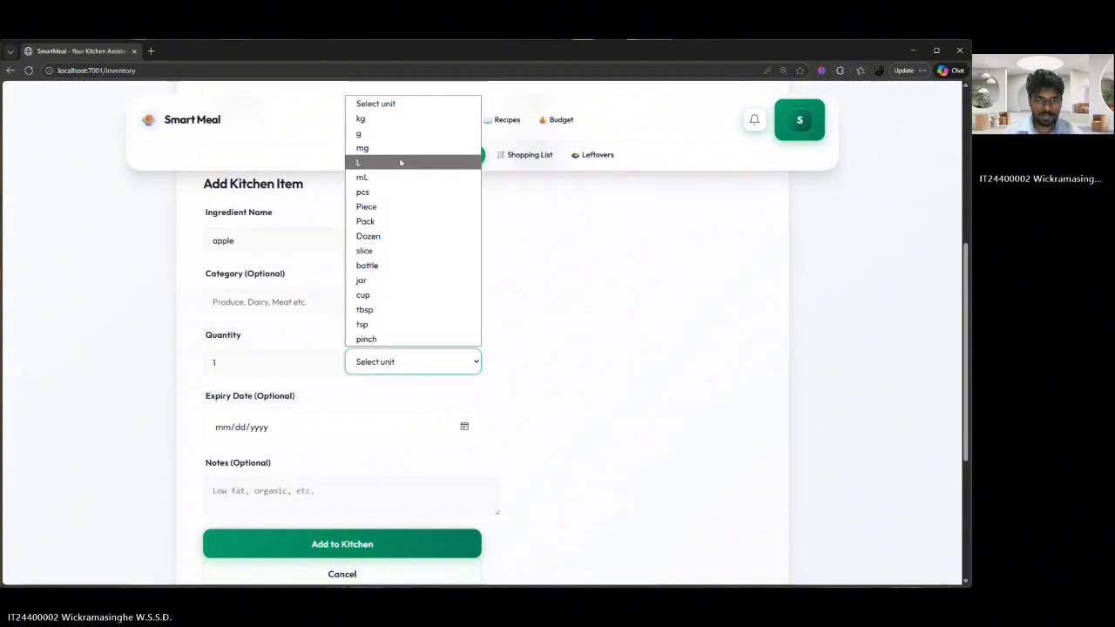
{"action": "left_click", "coordinate": [399, 193]}
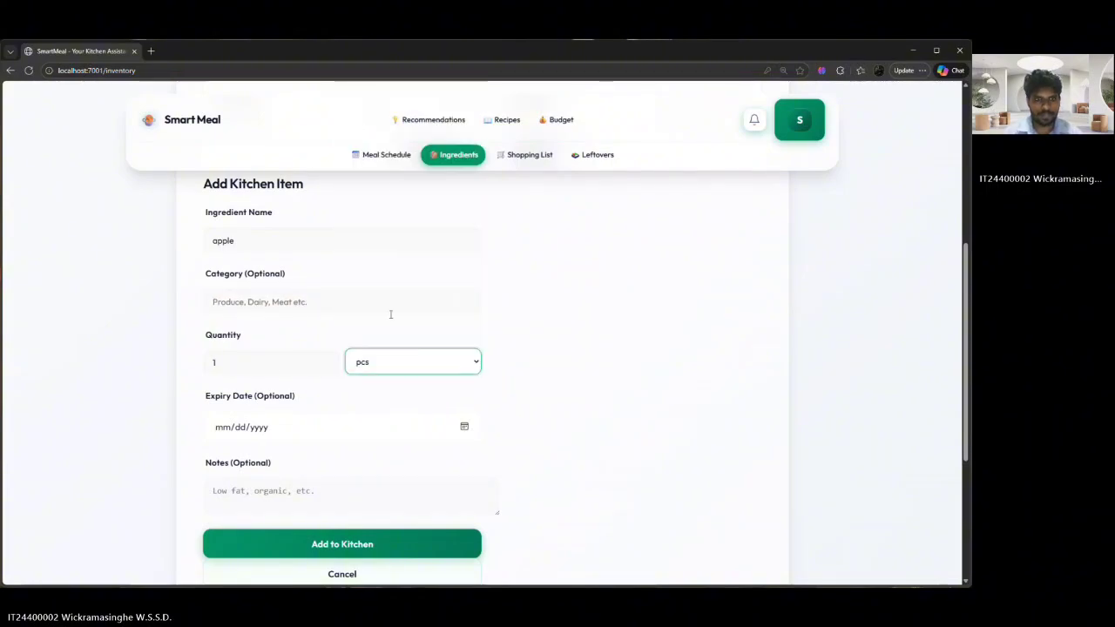
{"action": "scroll", "coordinate": [358, 479], "scroll_direction": "down", "scroll_amount": 1}
{"action": "left_click", "coordinate": [354, 493]}
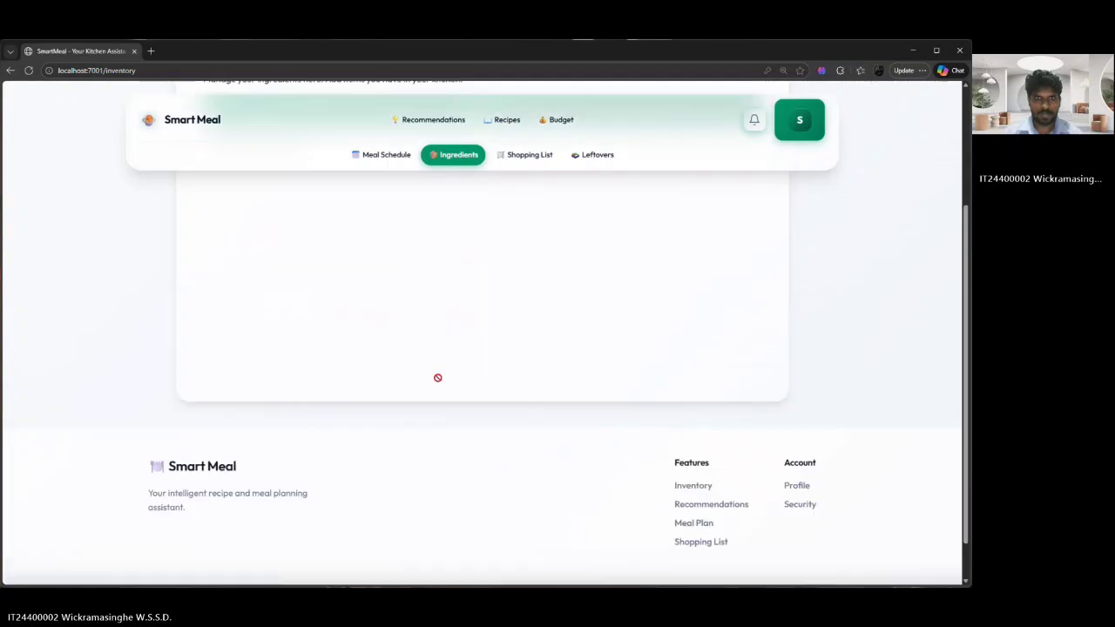
{"action": "scroll", "coordinate": [459, 351], "scroll_direction": "up", "scroll_amount": 2}
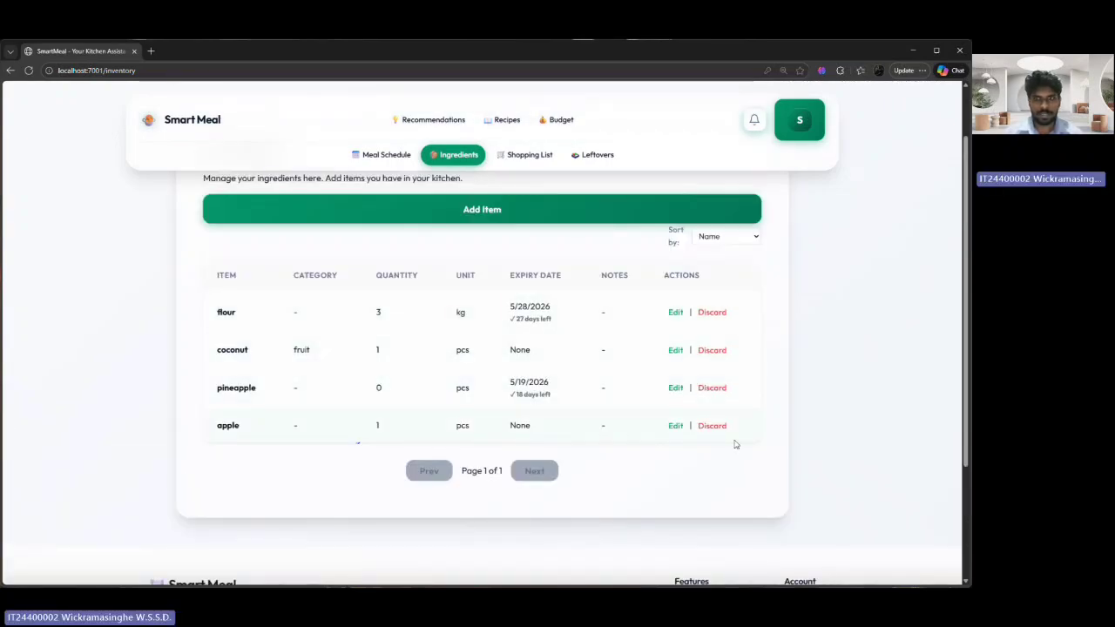
Step: Open the apple item for editing and set its category to "dairy"
{"action": "left_click", "coordinate": [675, 426]}
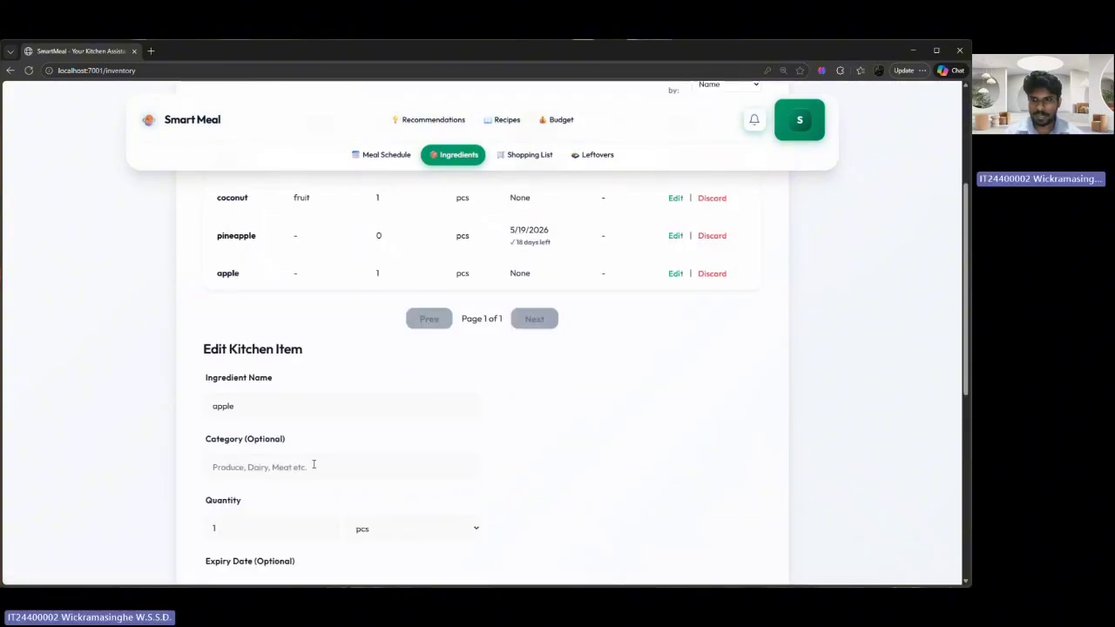
{"action": "scroll", "coordinate": [309, 444], "scroll_direction": "down", "scroll_amount": 1}
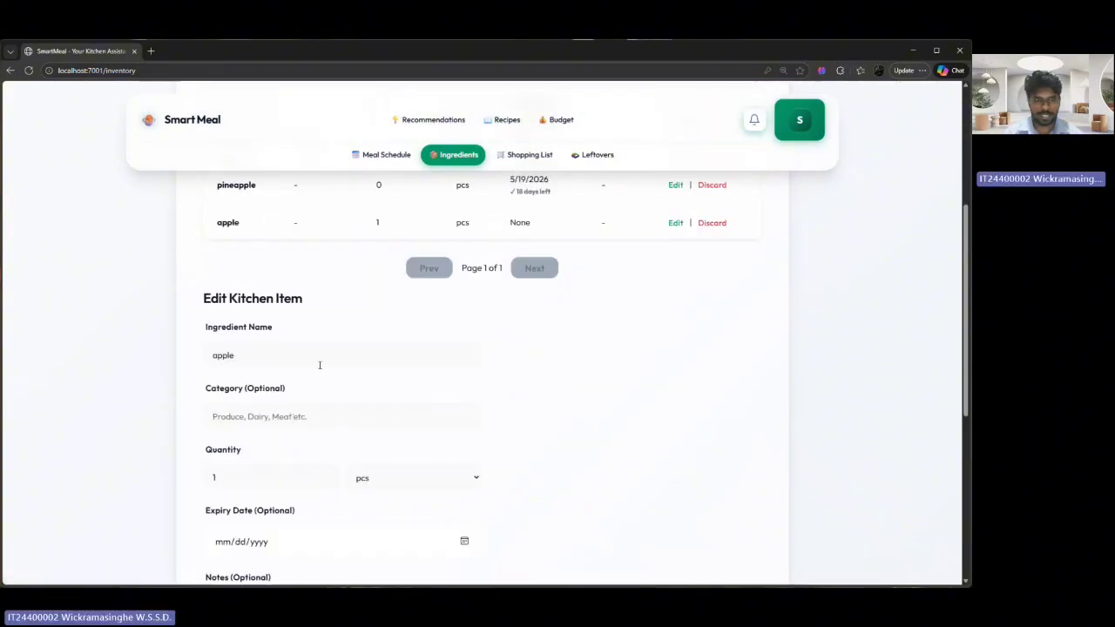
{"action": "left_click", "coordinate": [271, 416]}
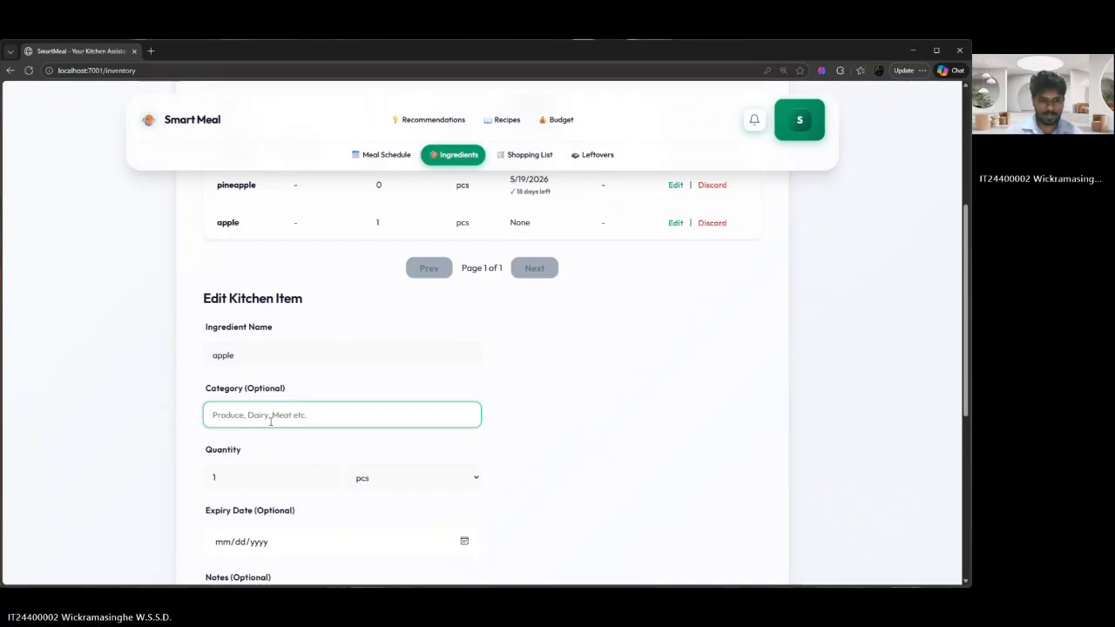
{"action": "type", "text": "dairy"}
{"action": "scroll", "coordinate": [270, 420], "scroll_direction": "down", "scroll_amount": 2}
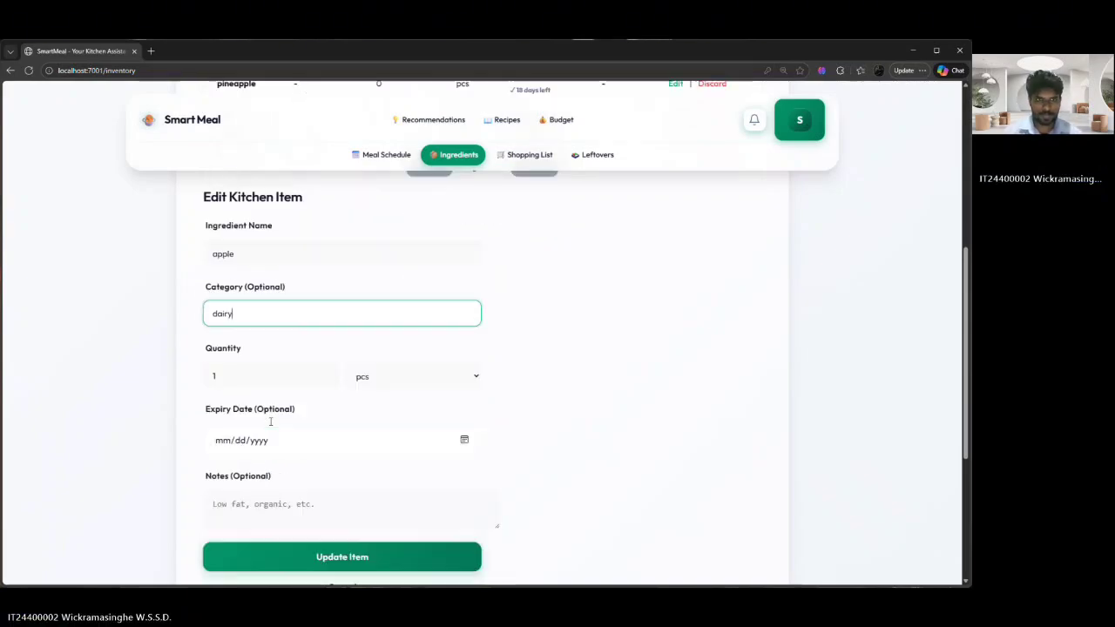
Step: Clear the item's ingredient name and try to update the item with the name left blank
{"action": "left_click", "coordinate": [272, 256]}
{"action": "key", "text": "BackSpace"}
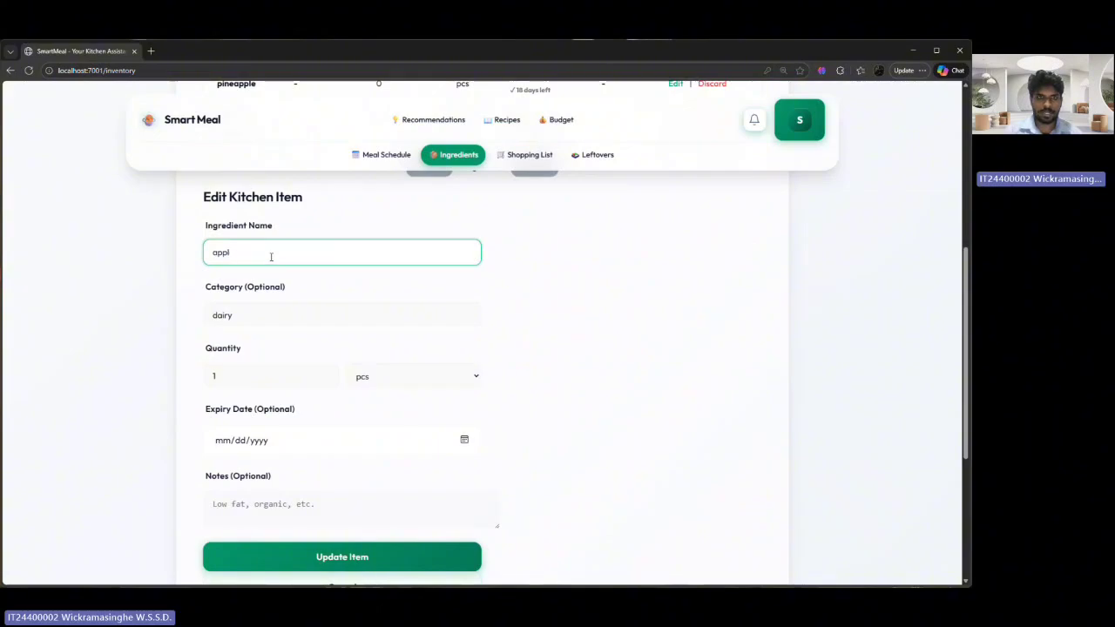
{"action": "key", "text": "BackSpace"}
{"action": "key", "text": "BackSpace"}
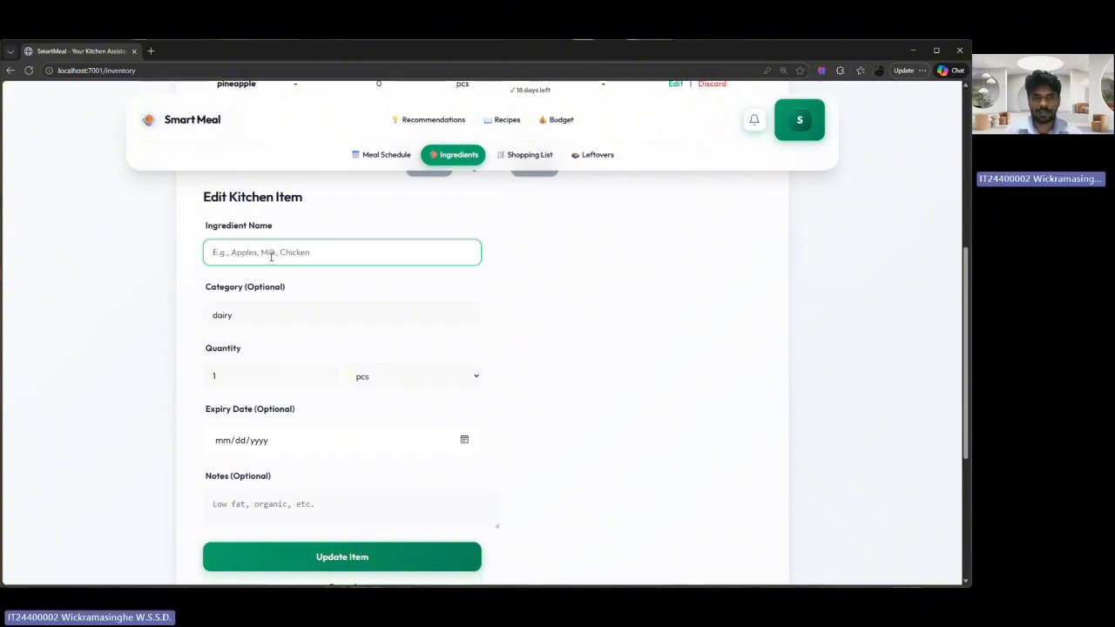
{"action": "scroll", "coordinate": [200, 263], "scroll_direction": "down", "scroll_amount": 2}
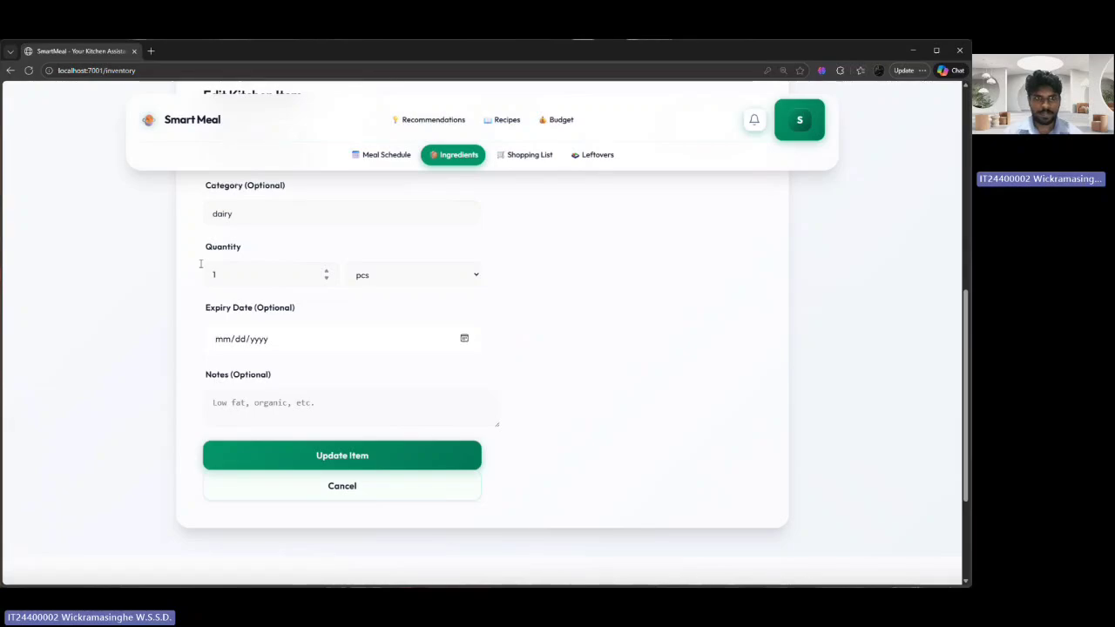
{"action": "scroll", "coordinate": [328, 257], "scroll_direction": "up", "scroll_amount": 2}
{"action": "scroll", "coordinate": [319, 288], "scroll_direction": "down", "scroll_amount": 2}
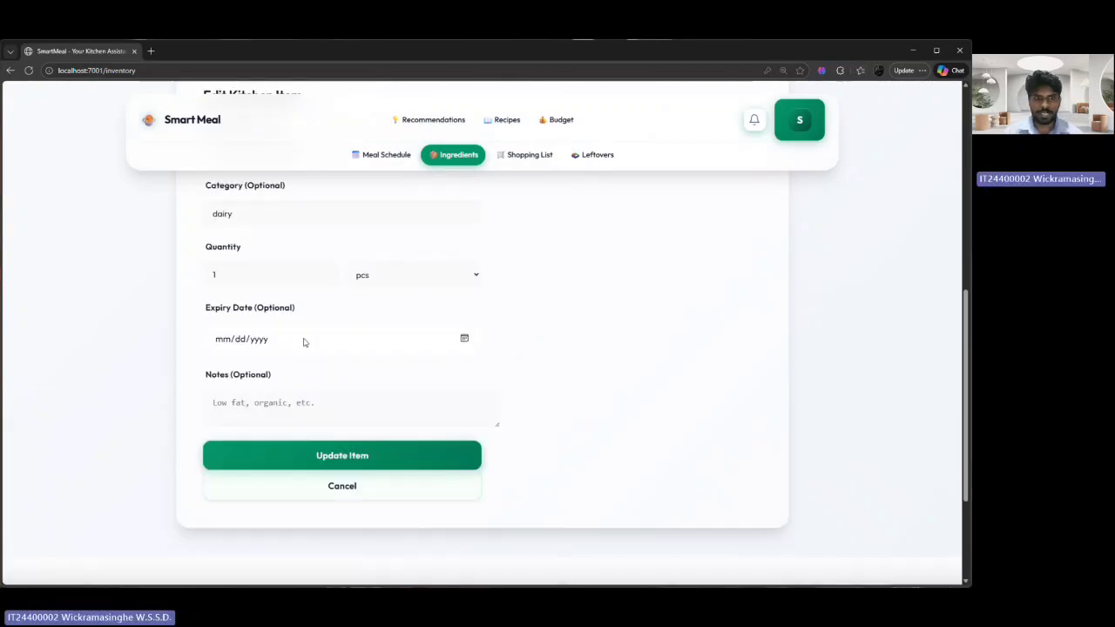
{"action": "left_click", "coordinate": [308, 448]}
Step: Enter "milk" as the item's ingredient name and submit the update
{"action": "scroll", "coordinate": [301, 305], "scroll_direction": "up", "scroll_amount": 1}
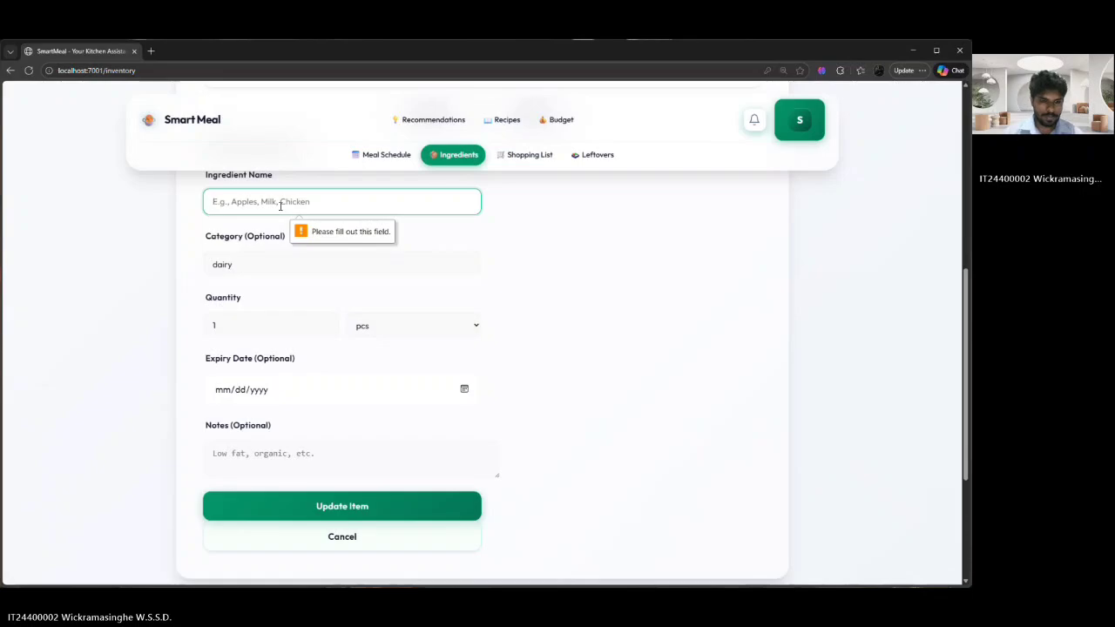
{"action": "type", "text": "milk"}
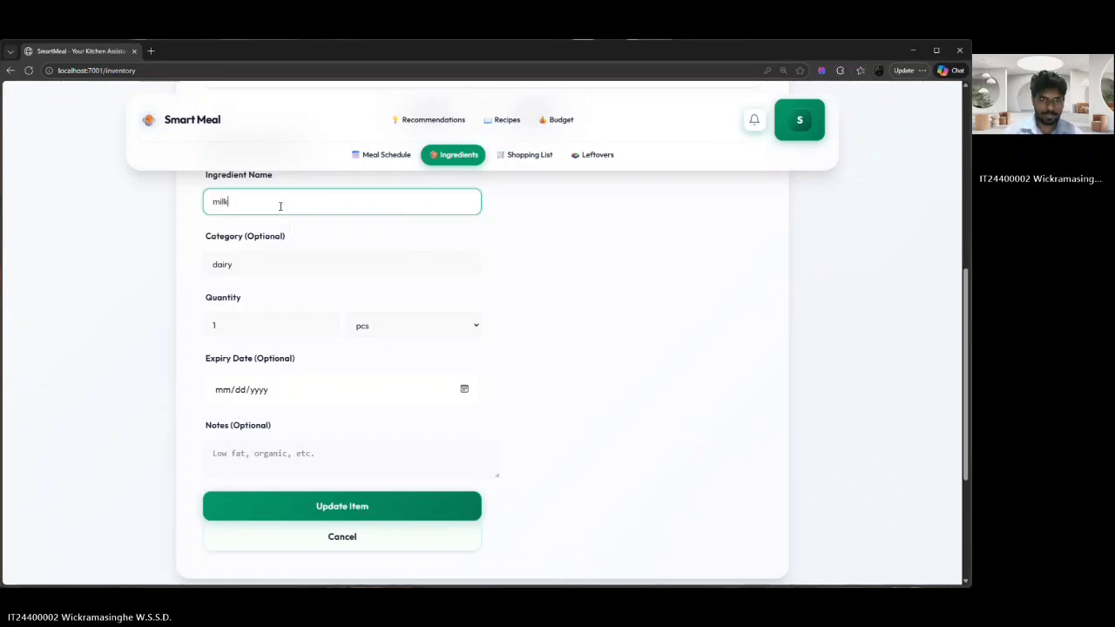
{"action": "left_click", "coordinate": [318, 508]}
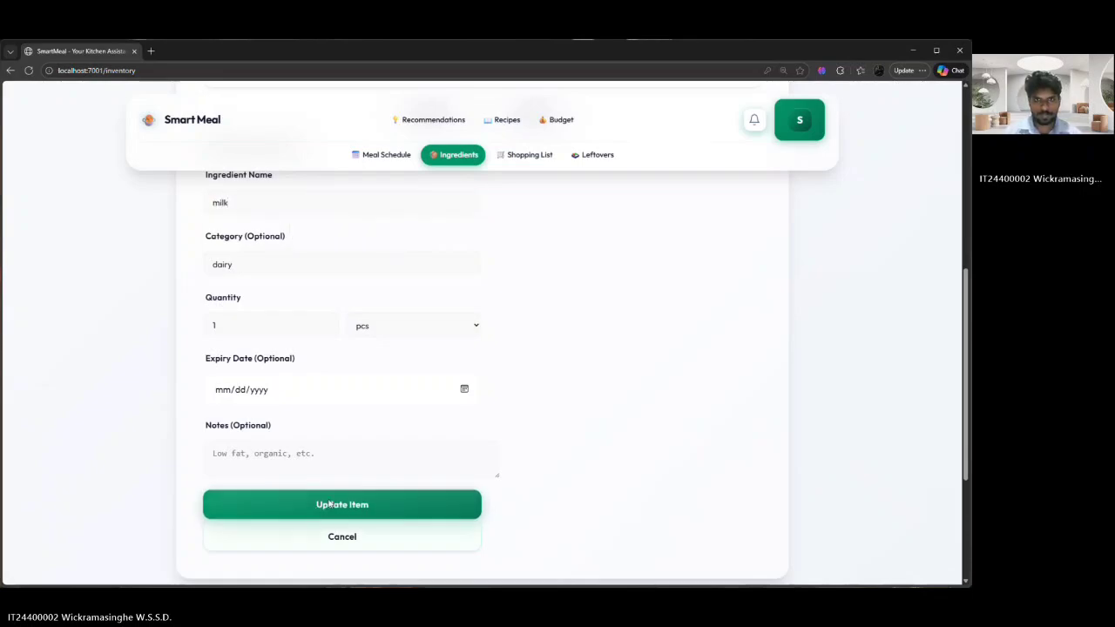
Step: Discard the milk item from the kitchen inventory and confirm its removal
{"action": "scroll", "coordinate": [433, 447], "scroll_direction": "up", "scroll_amount": 2}
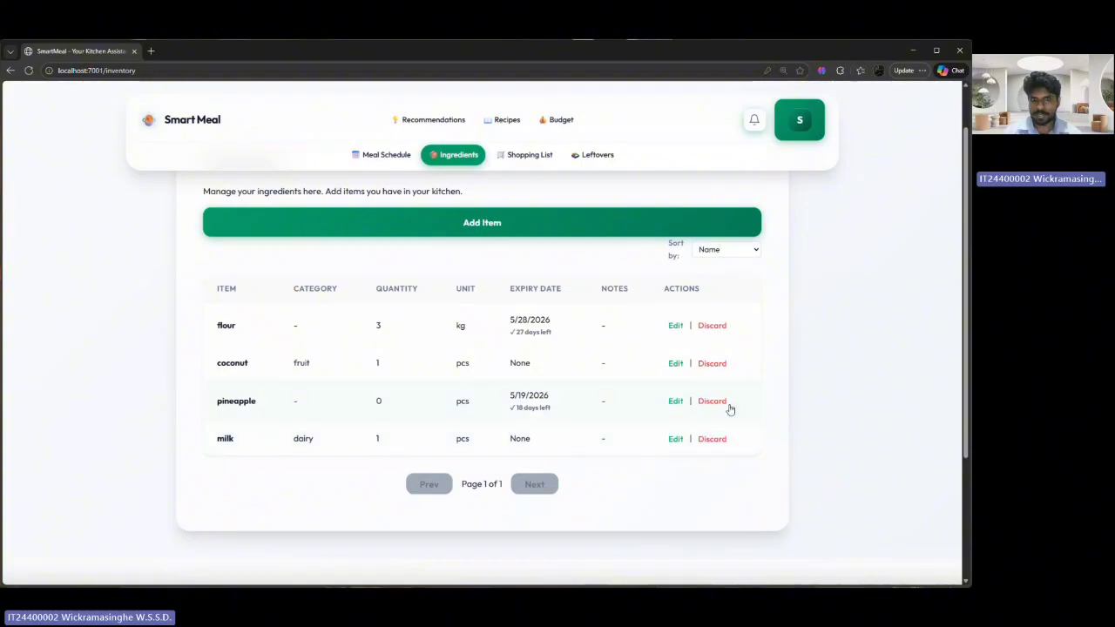
{"action": "left_click", "coordinate": [719, 439]}
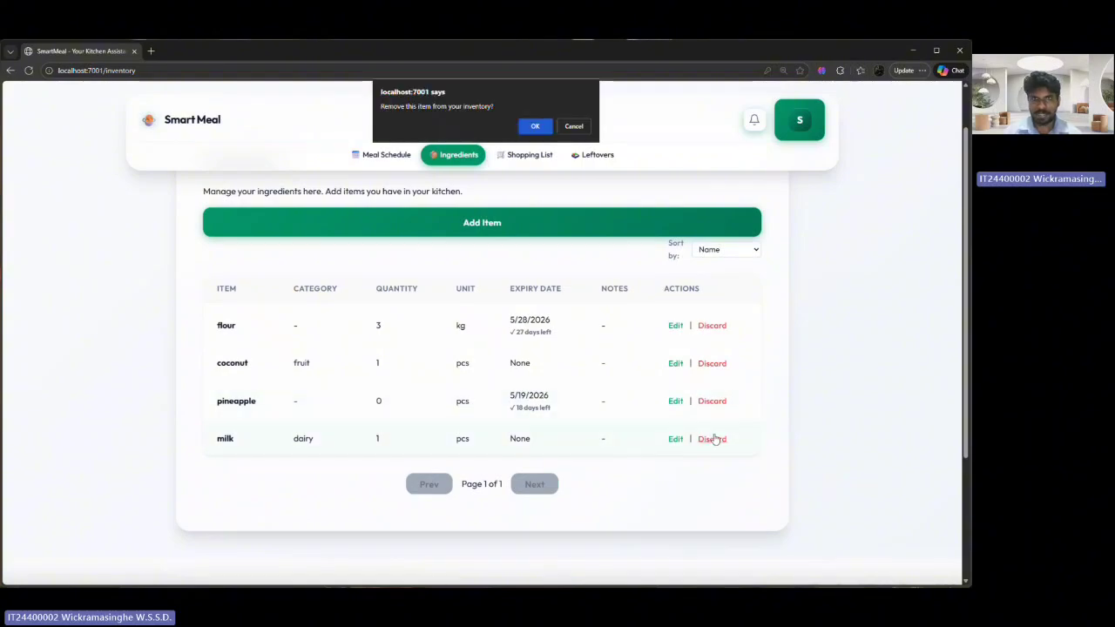
{"action": "left_click", "coordinate": [533, 127]}
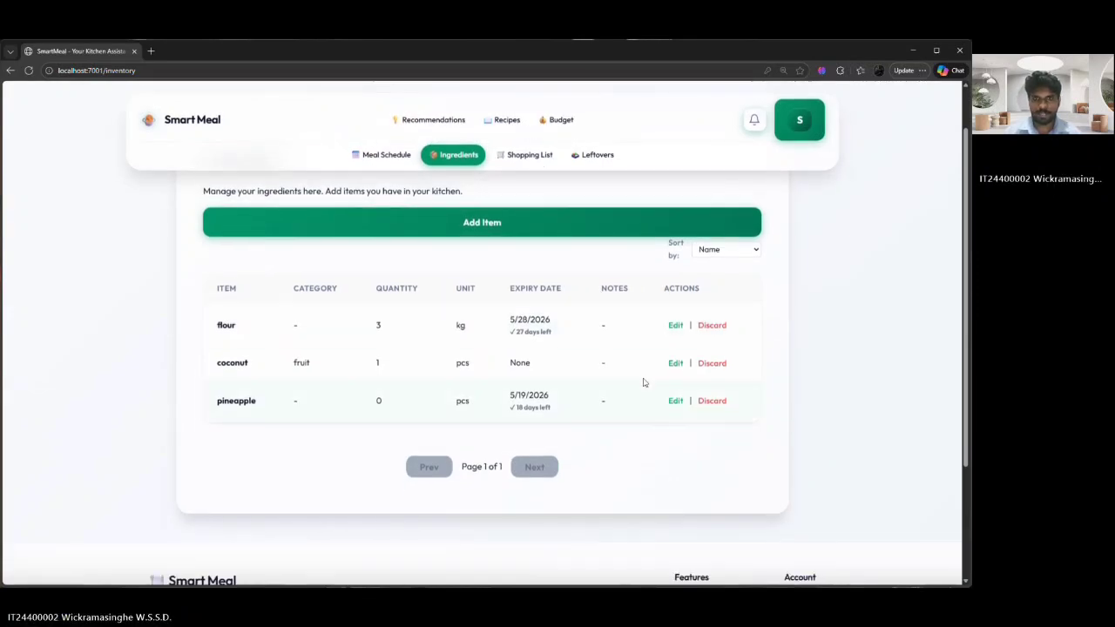
{"action": "scroll", "coordinate": [644, 382], "scroll_direction": "up", "scroll_amount": 1}
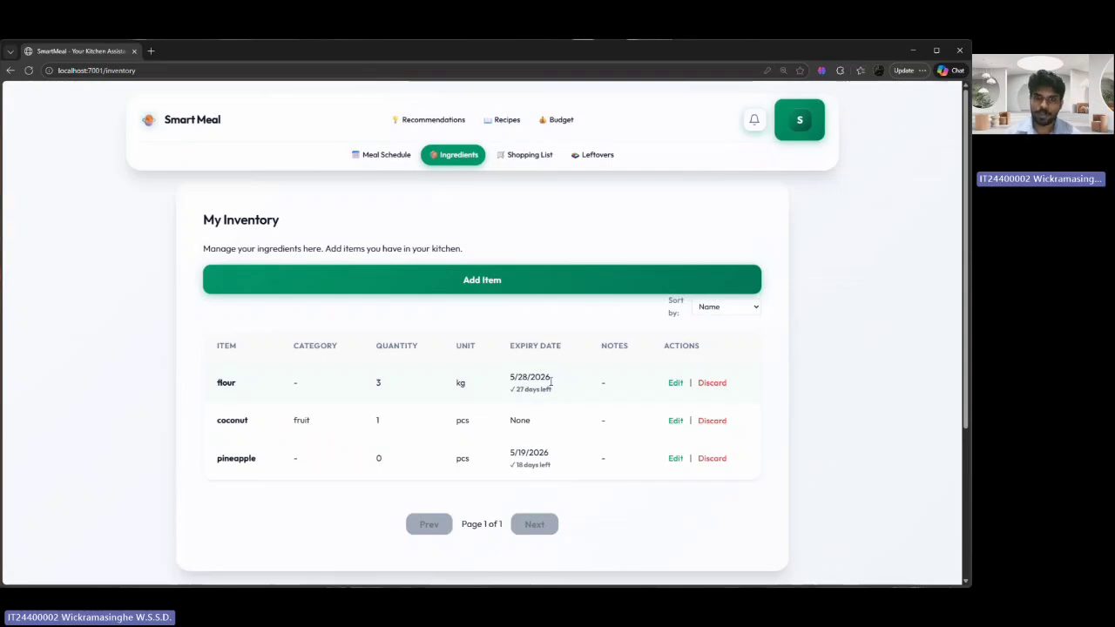
Step: Start adding a new kitchen item and set its expiry date to 05/02/2026
{"action": "scroll", "coordinate": [492, 374], "scroll_direction": "down", "scroll_amount": 2}
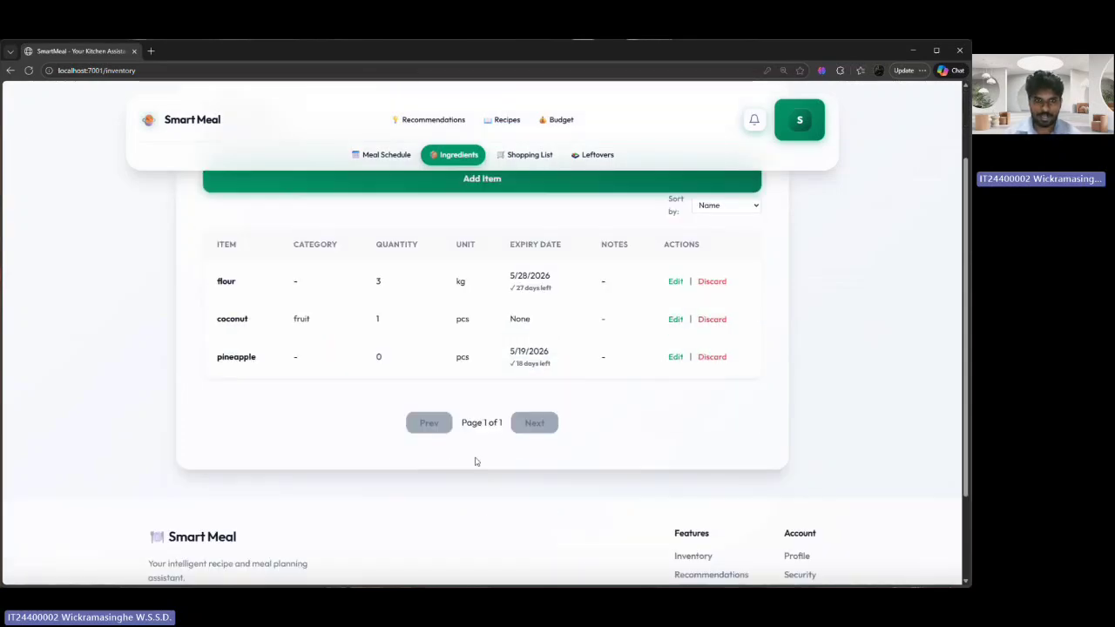
{"action": "scroll", "coordinate": [474, 462], "scroll_direction": "down", "scroll_amount": 1}
{"action": "scroll", "coordinate": [474, 461], "scroll_direction": "up", "scroll_amount": 3}
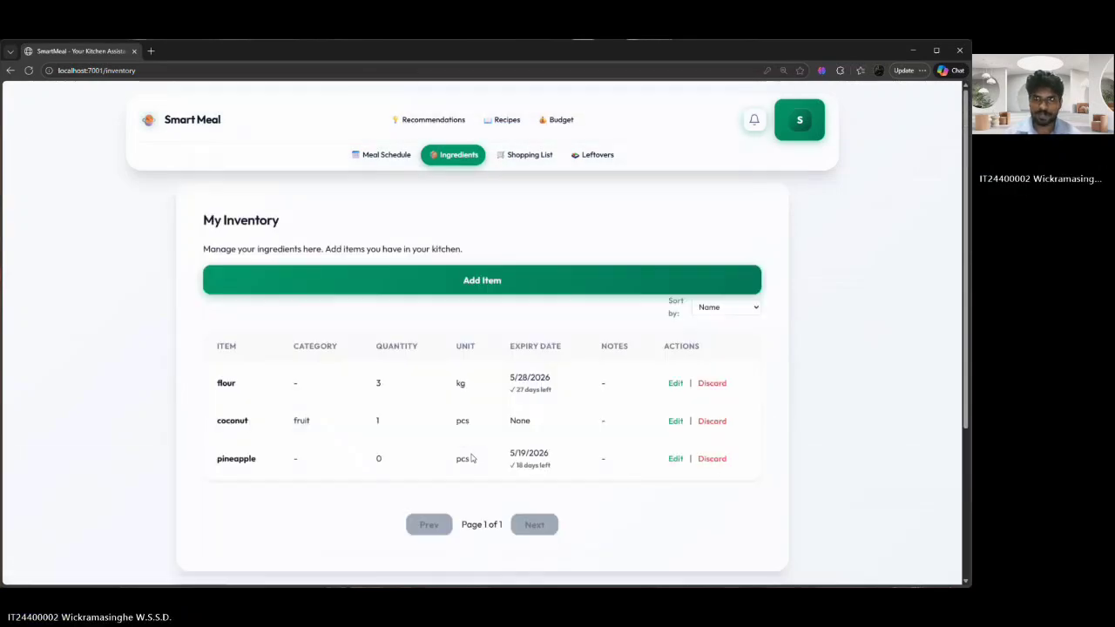
{"action": "left_click", "coordinate": [514, 282]}
{"action": "scroll", "coordinate": [522, 313], "scroll_direction": "down", "scroll_amount": 5}
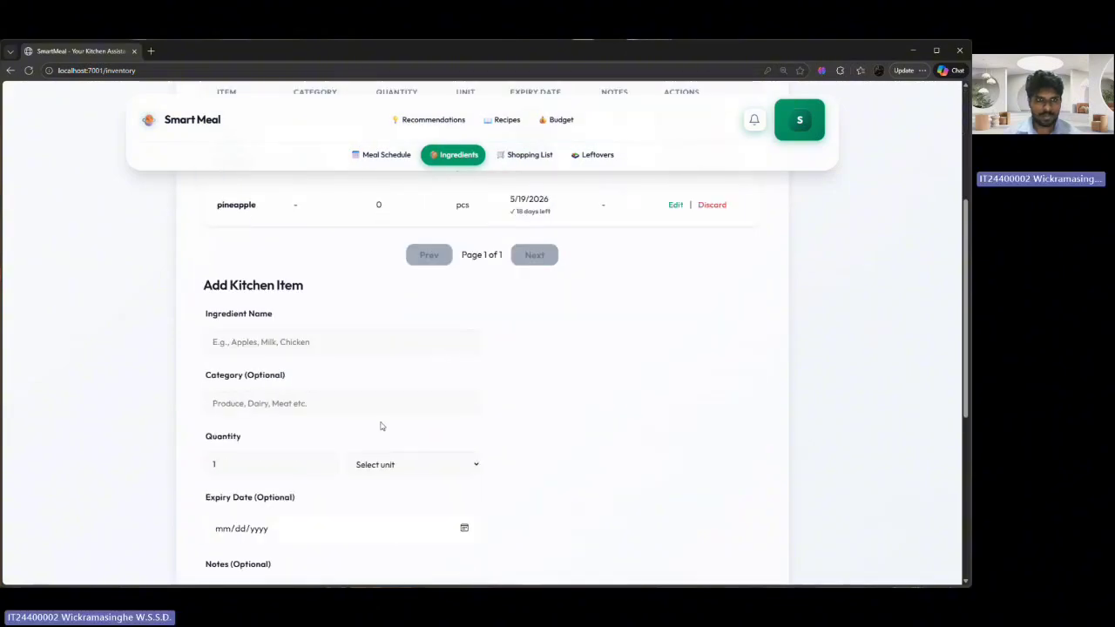
{"action": "scroll", "coordinate": [380, 426], "scroll_direction": "down", "scroll_amount": 2}
{"action": "left_click", "coordinate": [463, 427]}
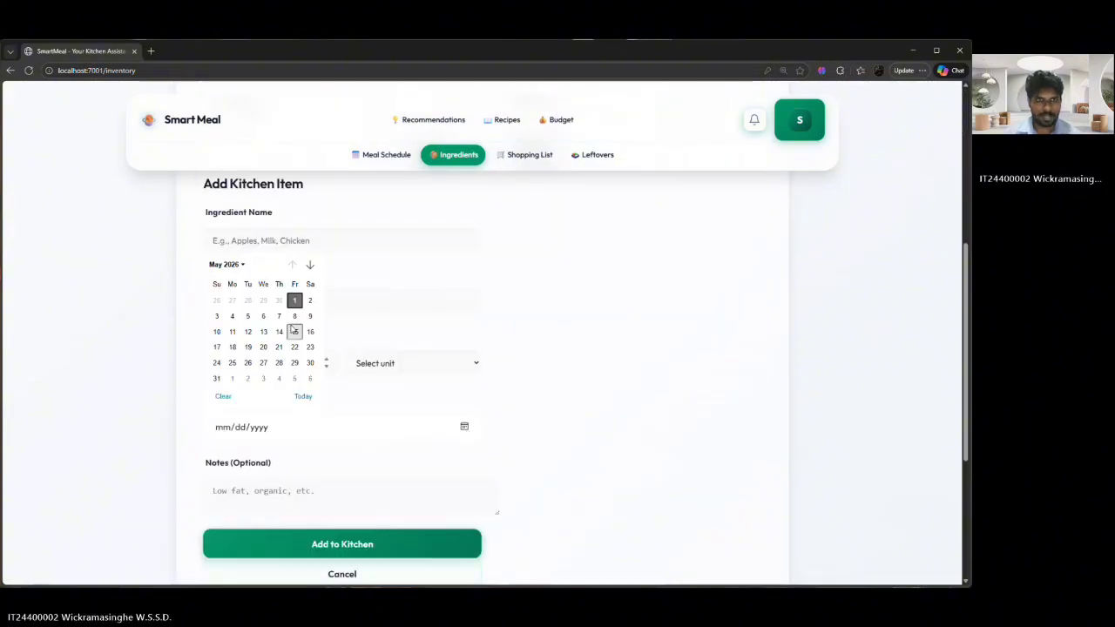
{"action": "left_click", "coordinate": [309, 300]}
{"action": "scroll", "coordinate": [348, 470], "scroll_direction": "up", "scroll_amount": 2}
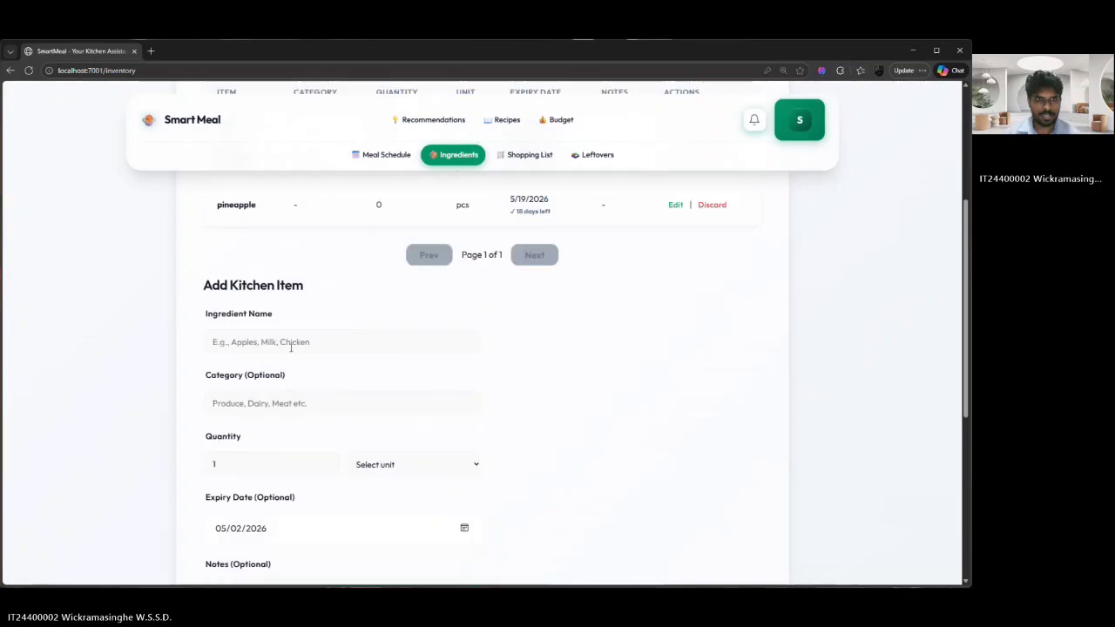
Step: Fill in "mango" as the new item's ingredient name and replace it with "banana"
{"action": "left_click", "coordinate": [290, 342]}
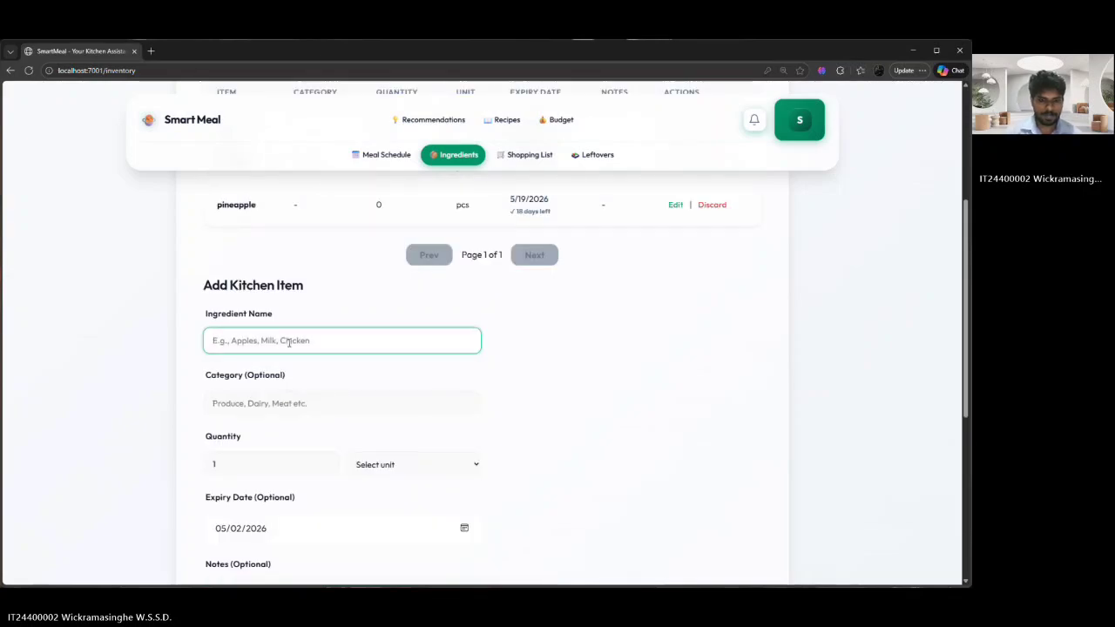
{"action": "type", "text": "mo"}
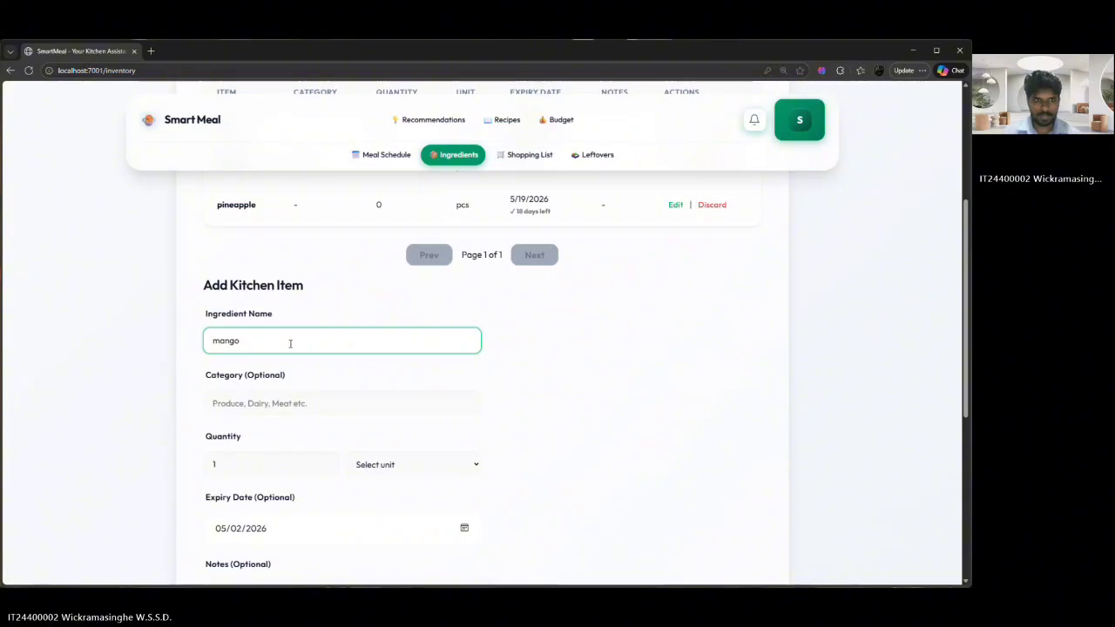
{"action": "scroll", "coordinate": [291, 345], "scroll_direction": "down", "scroll_amount": 1}
{"action": "key", "text": "BackSpace"}
{"action": "key", "text": "BackSpace"}
{"action": "key", "text": "BackSpace"}
{"action": "key", "text": "BackSpace"}
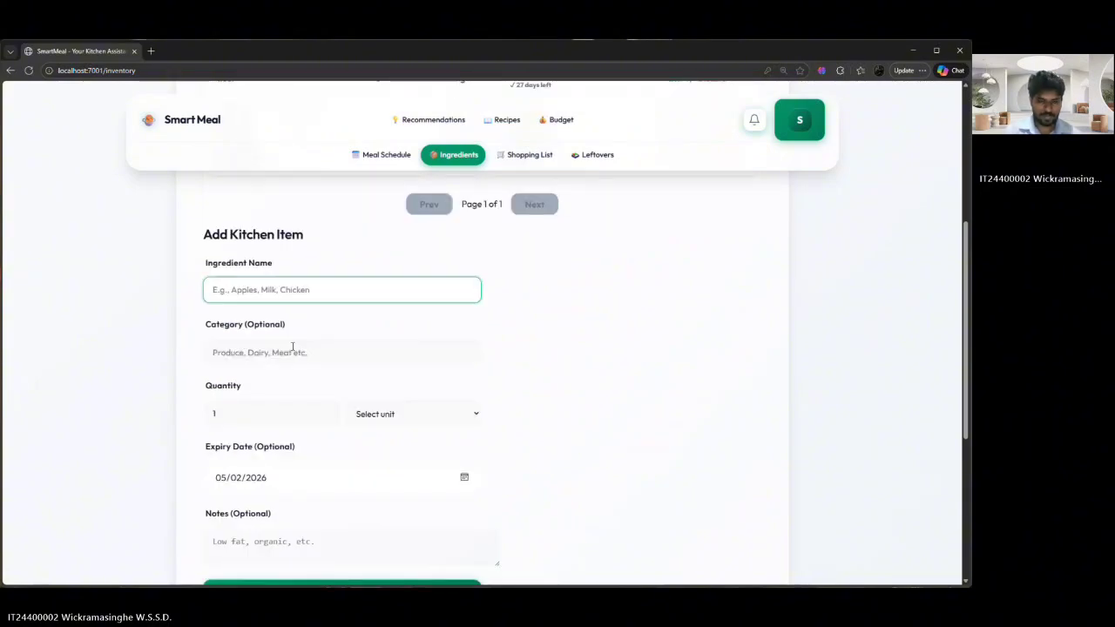
{"action": "type", "text": "banana"}
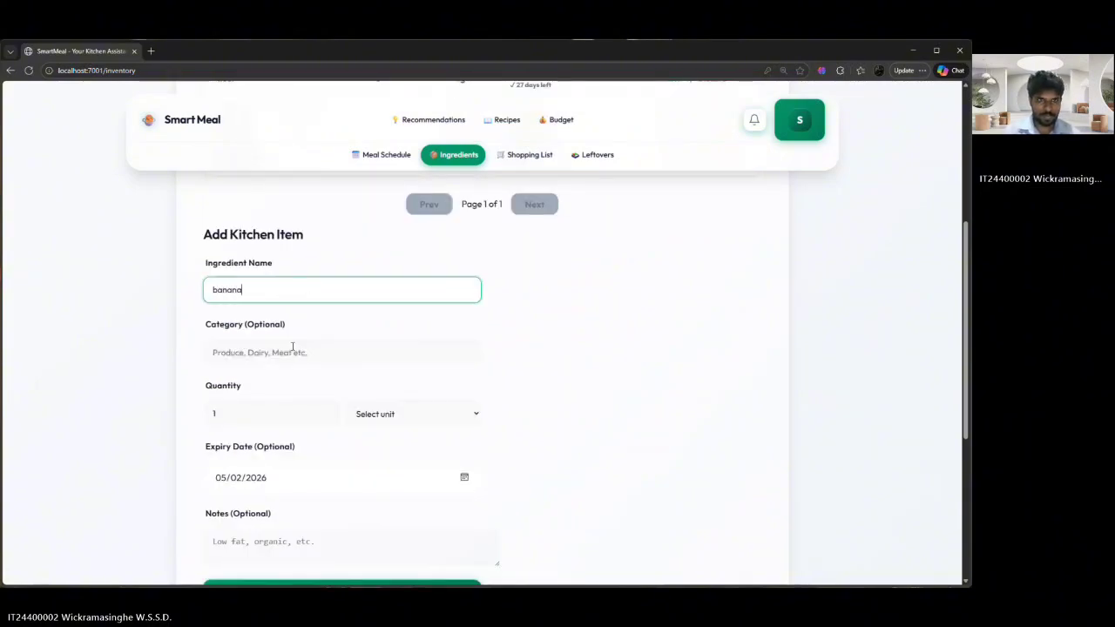
Step: Set the banana item's unit to pcs and add it to the kitchen inventory
{"action": "scroll", "coordinate": [295, 350], "scroll_direction": "down", "scroll_amount": 1}
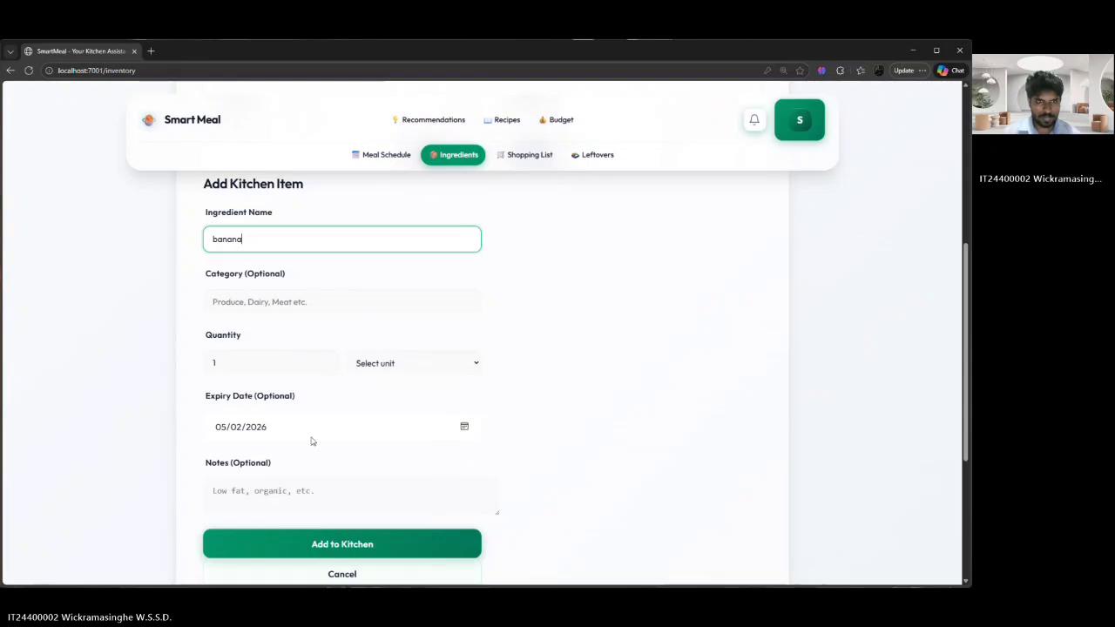
{"action": "left_click", "coordinate": [420, 365]}
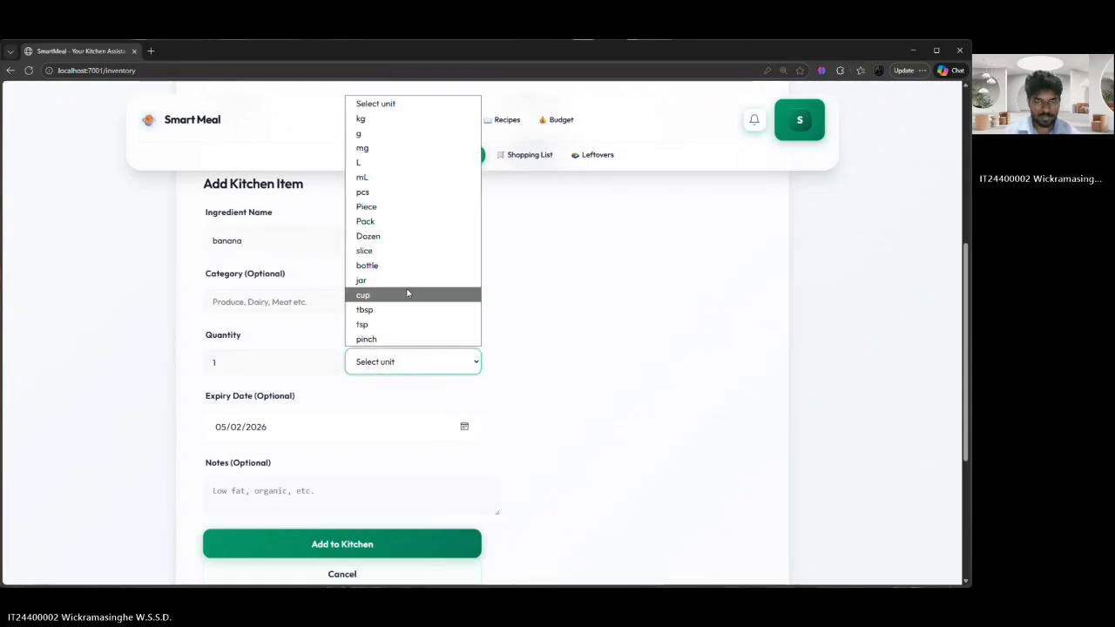
{"action": "left_click", "coordinate": [396, 189]}
{"action": "left_click", "coordinate": [364, 534]}
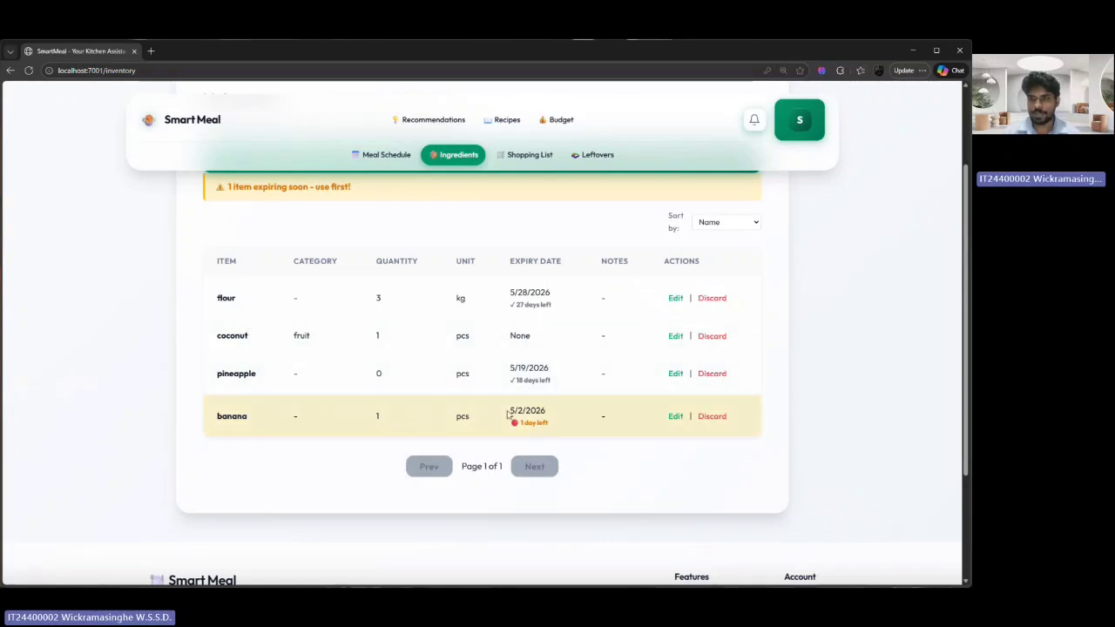
{"action": "scroll", "coordinate": [430, 355], "scroll_direction": "up", "scroll_amount": 2}
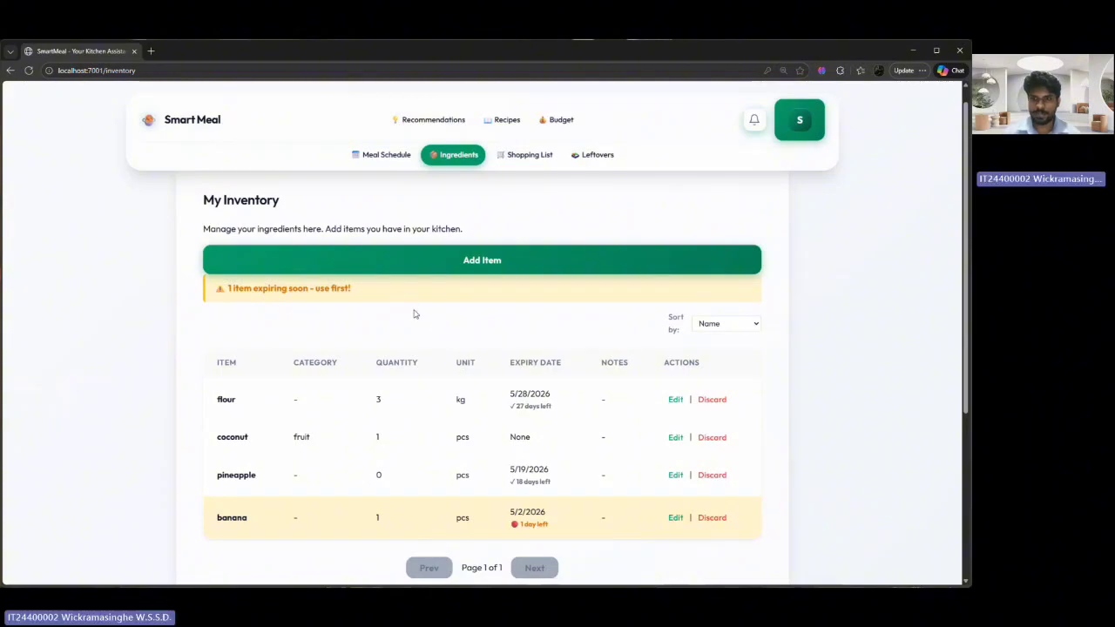
{"action": "scroll", "coordinate": [415, 301], "scroll_direction": "up", "scroll_amount": 1}
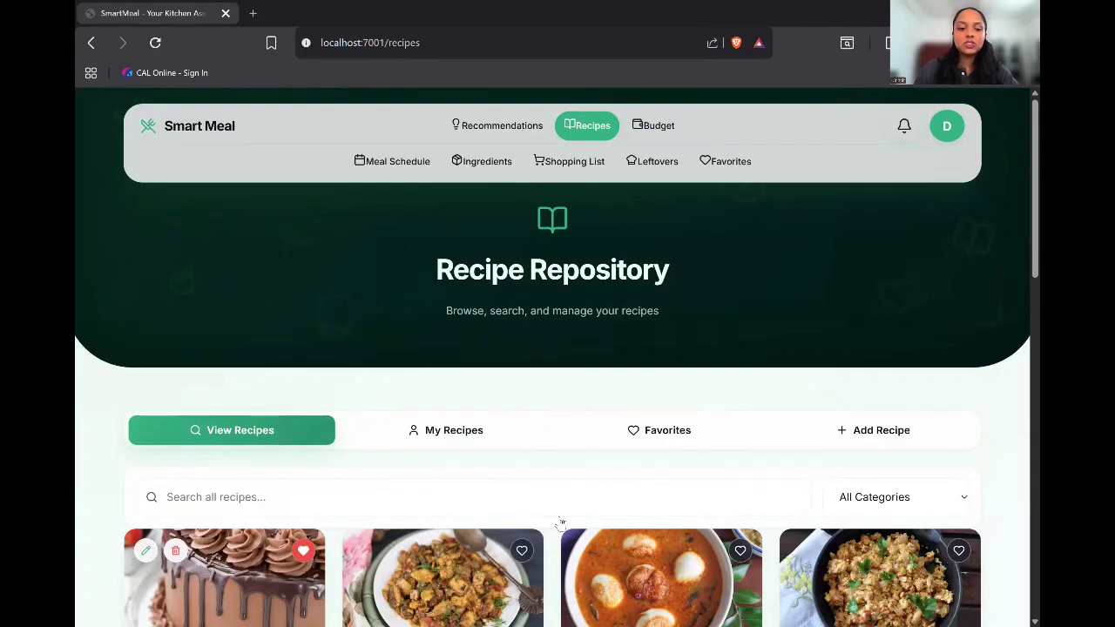
Step: Browse the full recipe list, the personal recipes and the favorites in the Recipe Repository
{"action": "scroll", "coordinate": [507, 494], "scroll_direction": "down", "scroll_amount": 1}
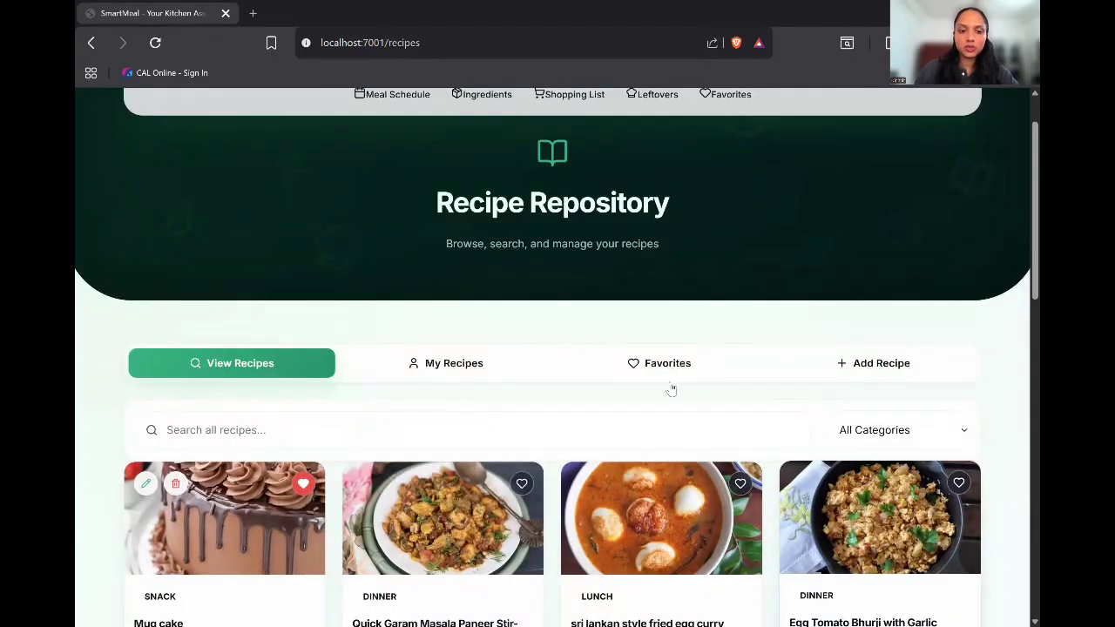
{"action": "scroll", "coordinate": [493, 401], "scroll_direction": "down", "scroll_amount": 4}
{"action": "scroll", "coordinate": [687, 470], "scroll_direction": "up", "scroll_amount": 5}
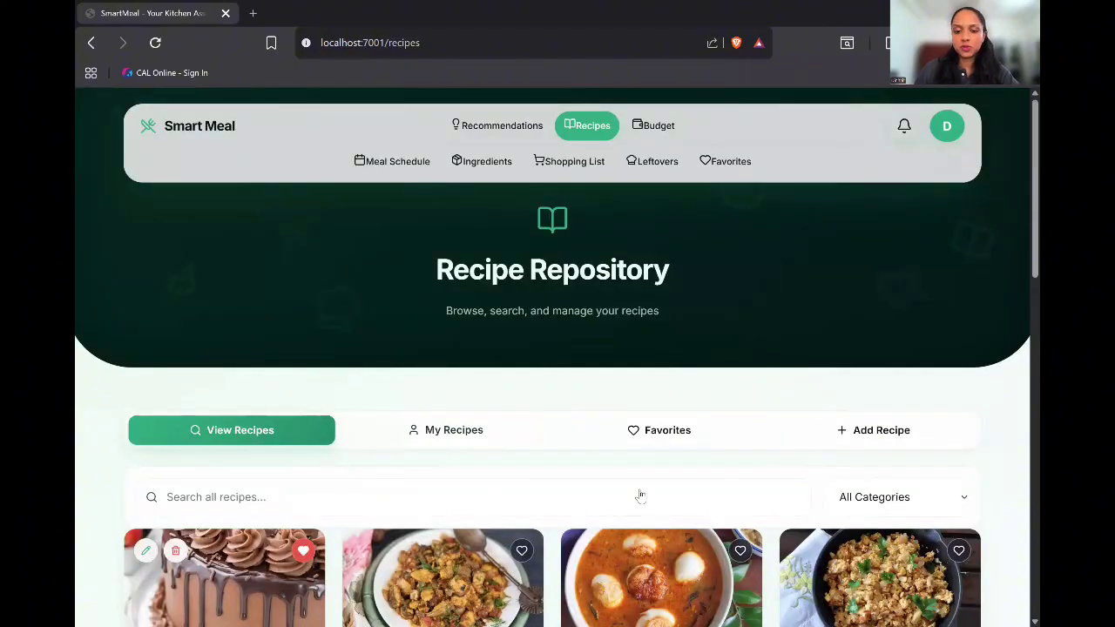
{"action": "scroll", "coordinate": [640, 495], "scroll_direction": "down", "scroll_amount": 2}
{"action": "left_click", "coordinate": [448, 296]}
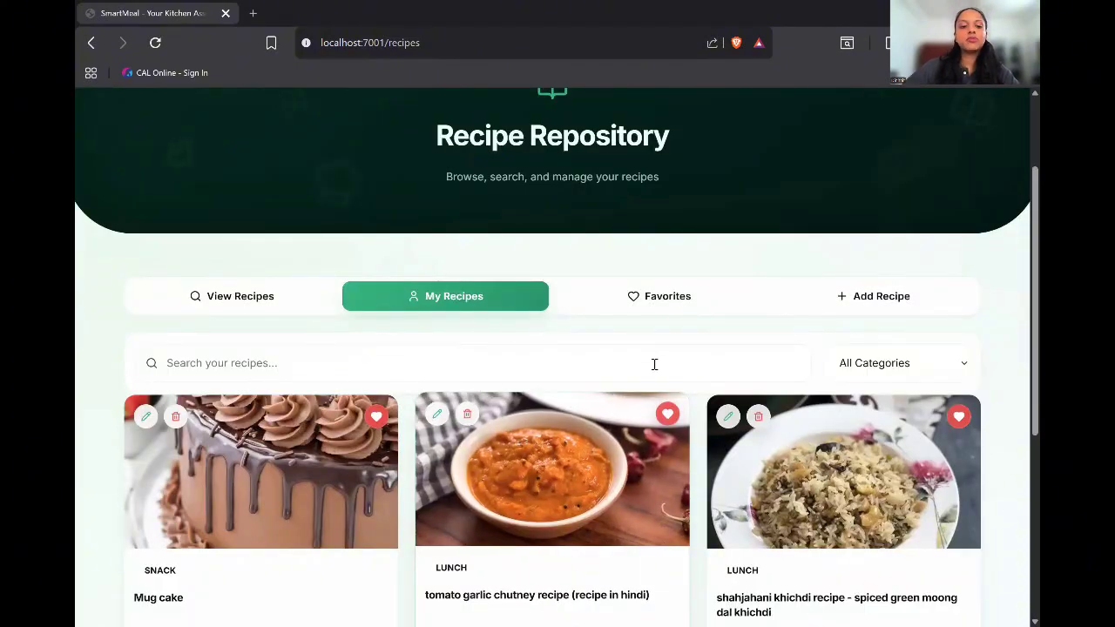
{"action": "left_click", "coordinate": [660, 296]}
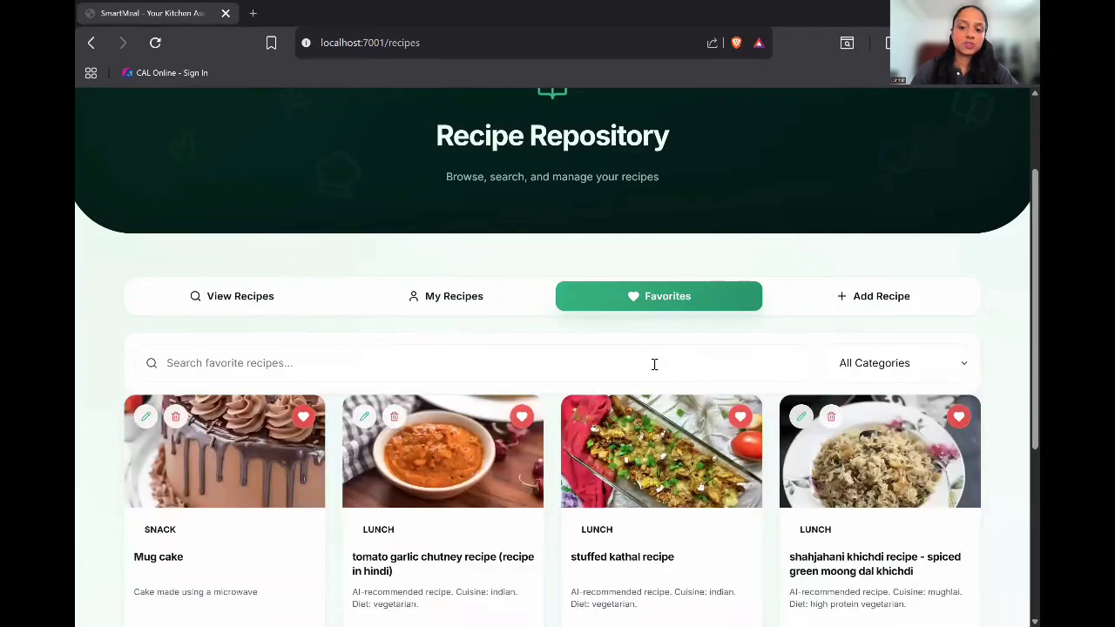
Step: Start a new recipe titled "Pasta" in the Dinner category, with the description "simple pasta recipe" and a cook time of 50 minutes
{"action": "left_click", "coordinate": [813, 298]}
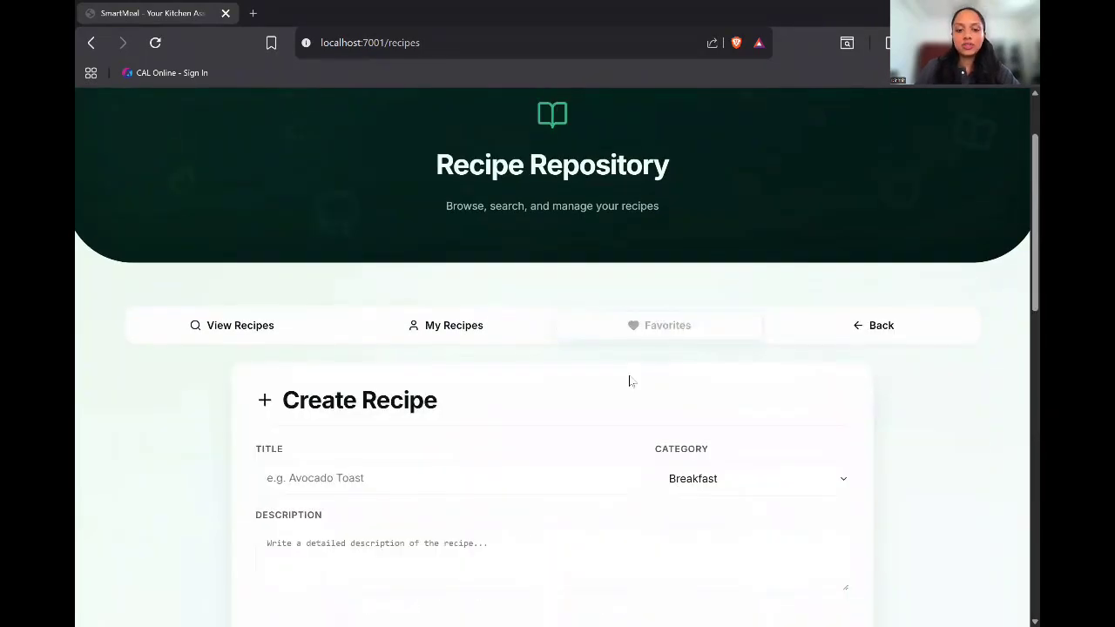
{"action": "scroll", "coordinate": [471, 345], "scroll_direction": "down", "scroll_amount": 2}
{"action": "left_click", "coordinate": [471, 345]}
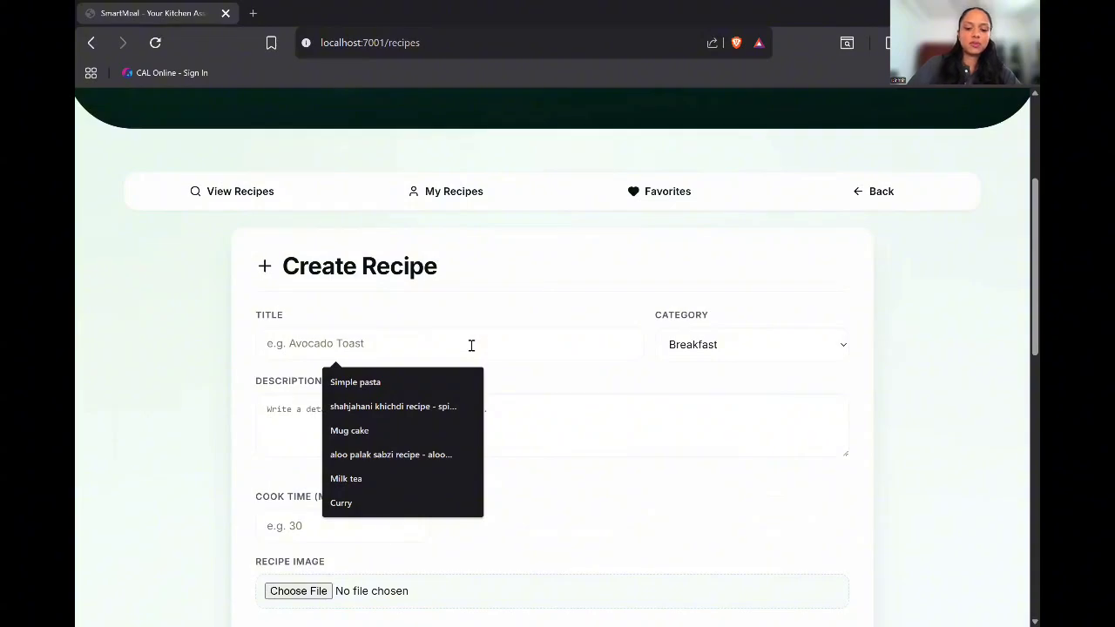
{"action": "type", "text": "Pas"}
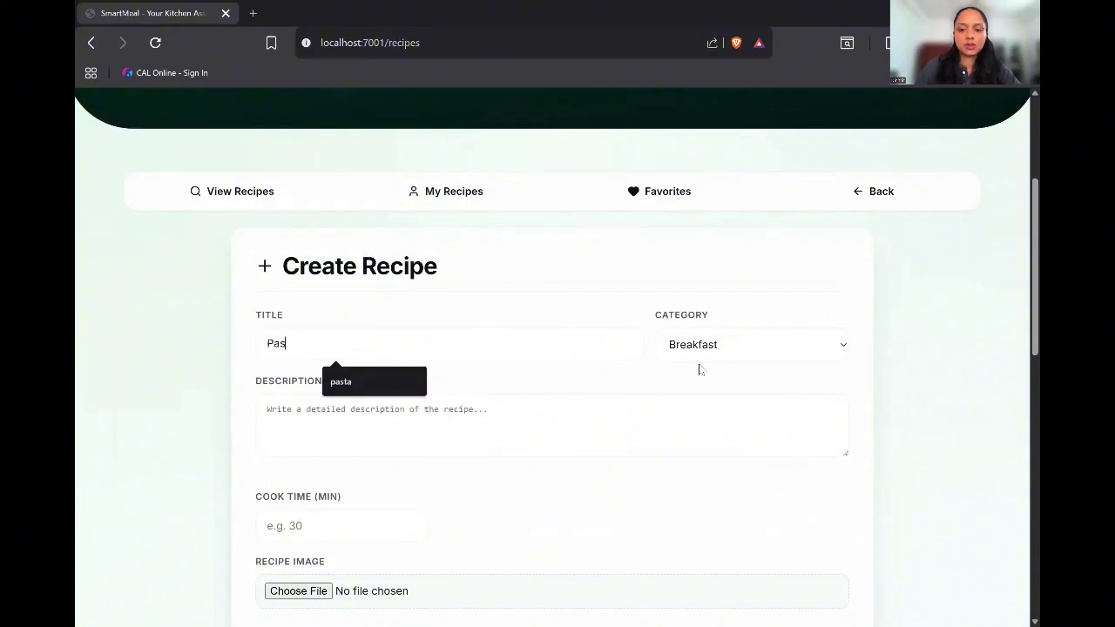
{"action": "type", "text": "ta"}
{"action": "left_click", "coordinate": [525, 416]}
{"action": "type", "text": "simple pasta recipe"}
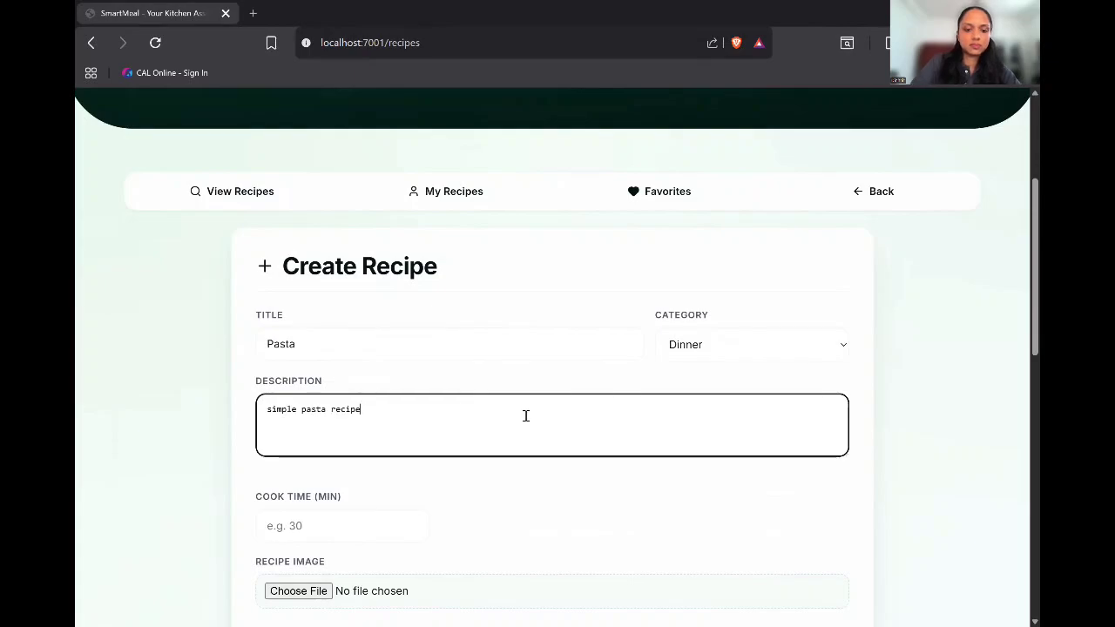
{"action": "left_click", "coordinate": [345, 526]}
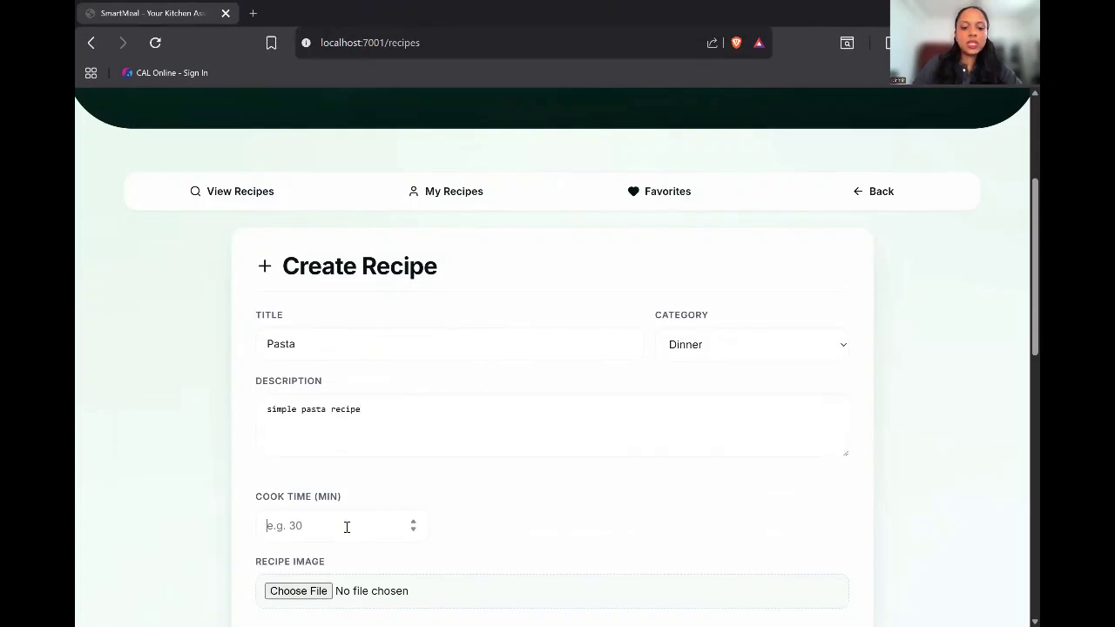
{"action": "type", "text": "50"}
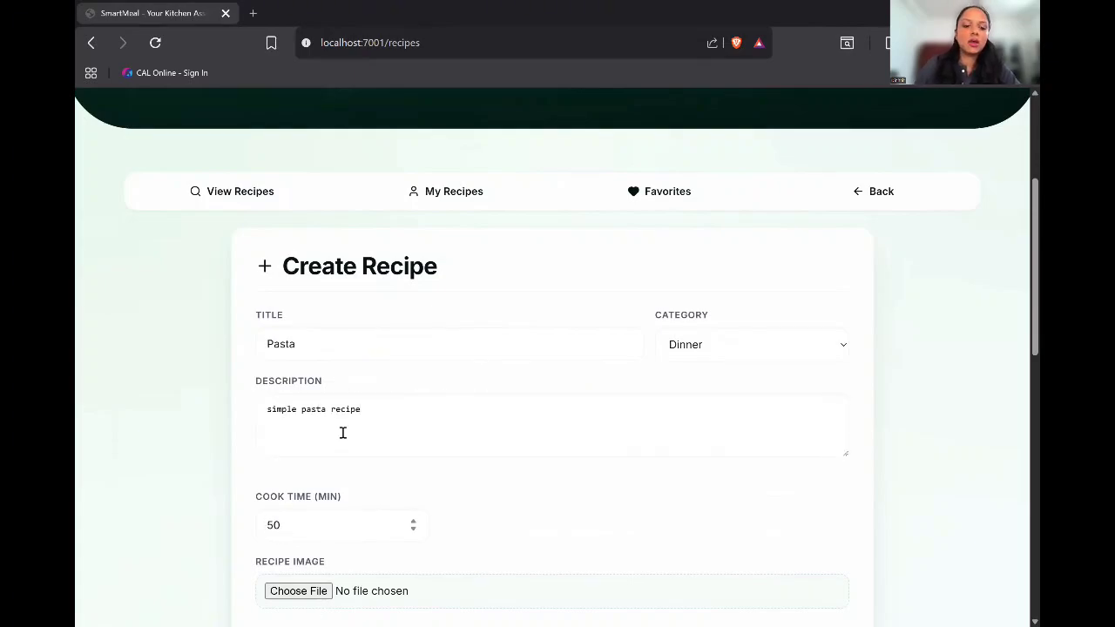
Step: Attach the file pasta.jpg as the recipe image
{"action": "scroll", "coordinate": [339, 426], "scroll_direction": "down", "scroll_amount": 1}
{"action": "scroll", "coordinate": [338, 397], "scroll_direction": "down", "scroll_amount": 1}
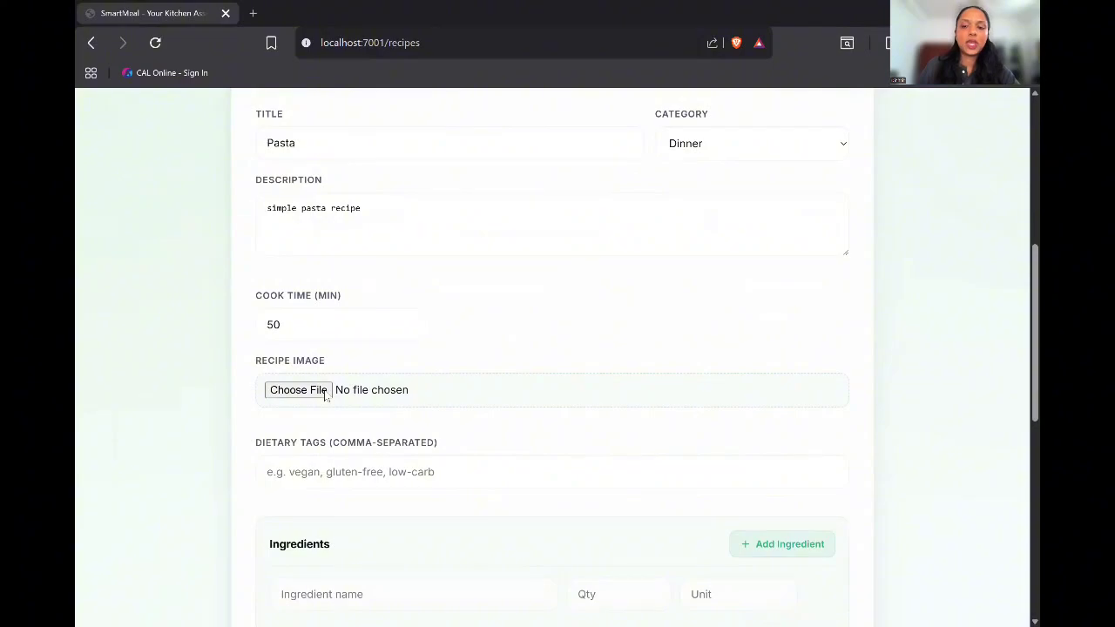
{"action": "left_click", "coordinate": [325, 392]}
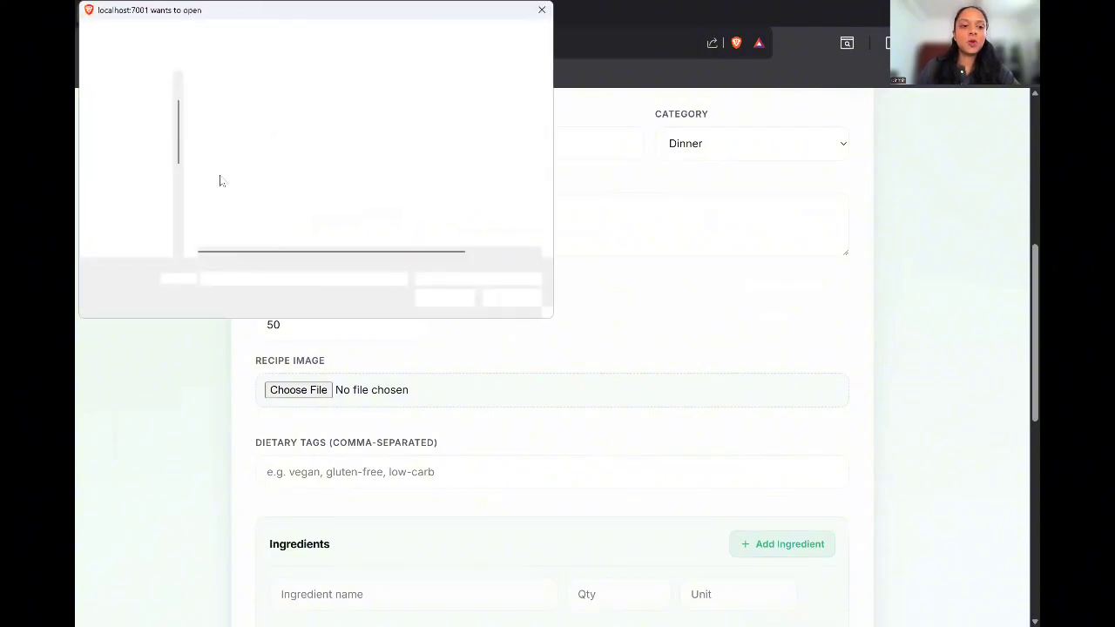
{"action": "left_click", "coordinate": [221, 179]}
{"action": "key", "text": "Return"}
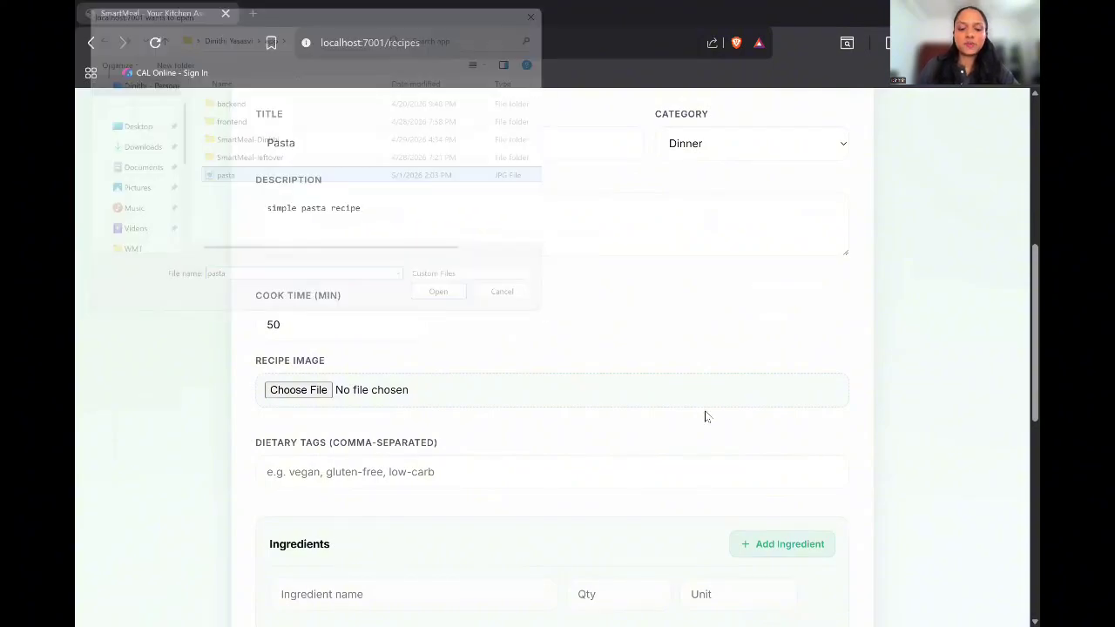
Step: Enter "vegan" as the recipe's dietary tag
{"action": "scroll", "coordinate": [705, 417], "scroll_direction": "down", "scroll_amount": 3}
{"action": "left_click", "coordinate": [423, 386]}
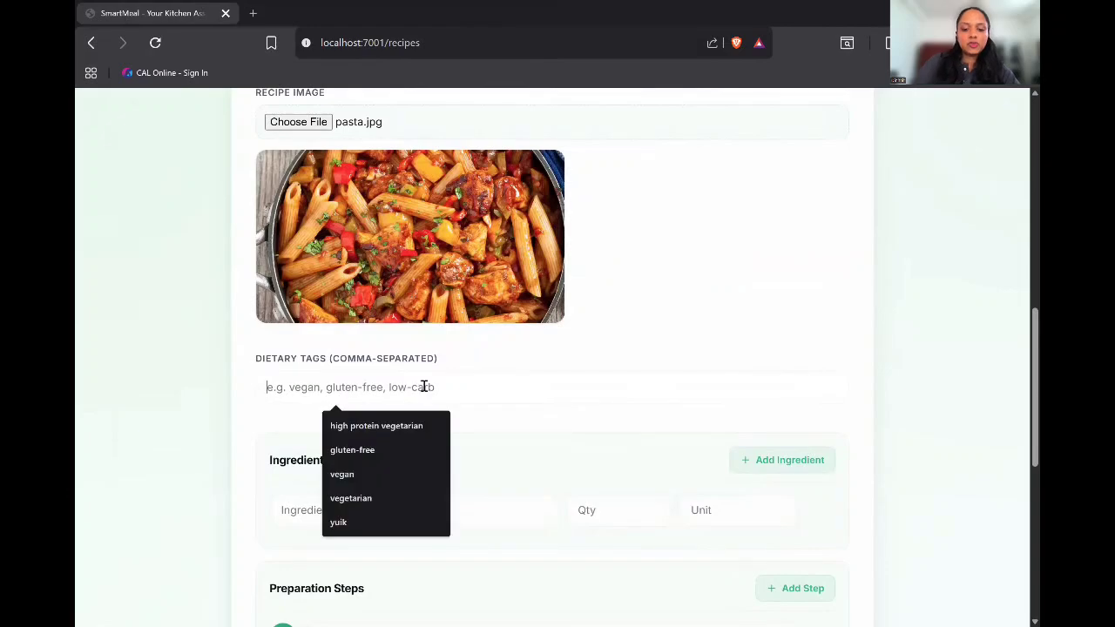
{"action": "type", "text": "vegan"}
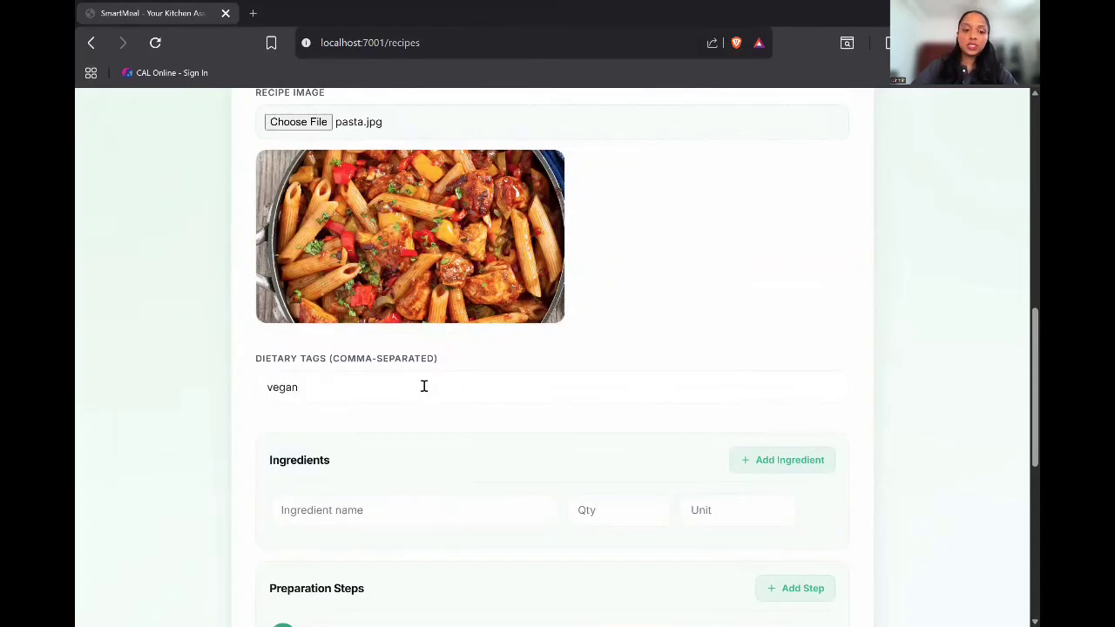
Step: Add pasta as the recipe's ingredient with quantity 250 and unit g
{"action": "scroll", "coordinate": [397, 311], "scroll_direction": "down", "scroll_amount": 2}
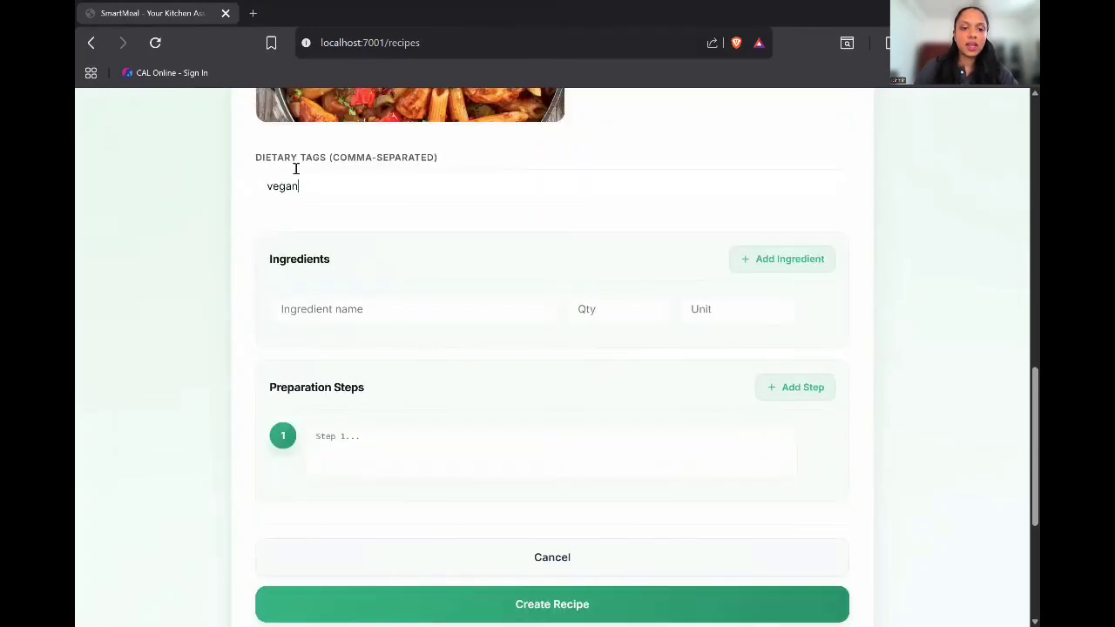
{"action": "left_click", "coordinate": [499, 304]}
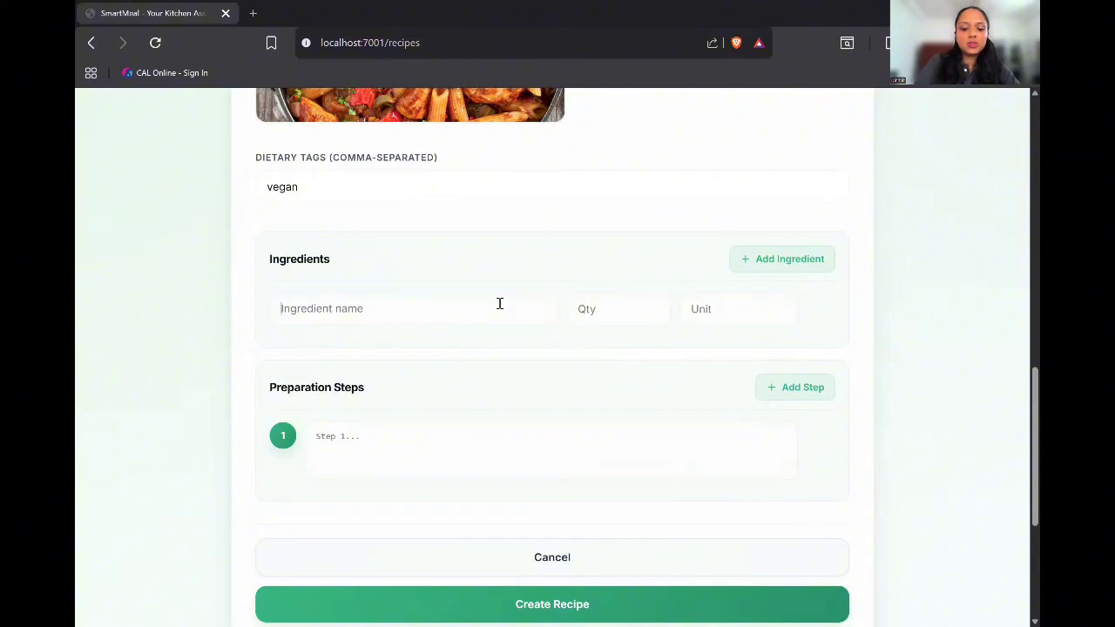
{"action": "type", "text": "pasta"}
{"action": "left_click", "coordinate": [622, 314]}
{"action": "type", "text": "250"}
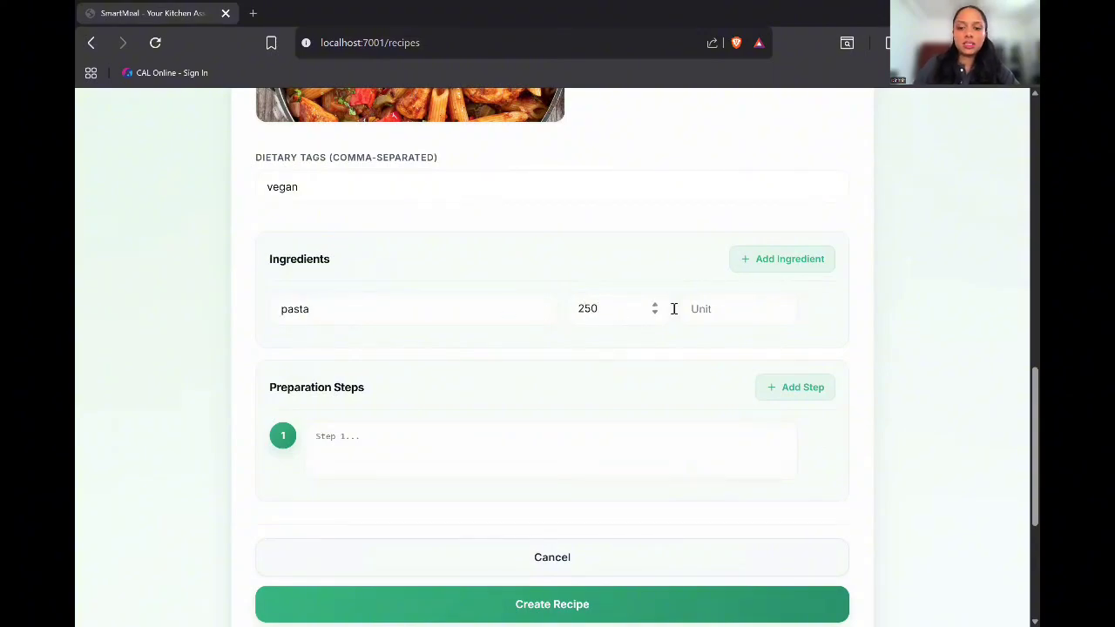
{"action": "left_click", "coordinate": [745, 310]}
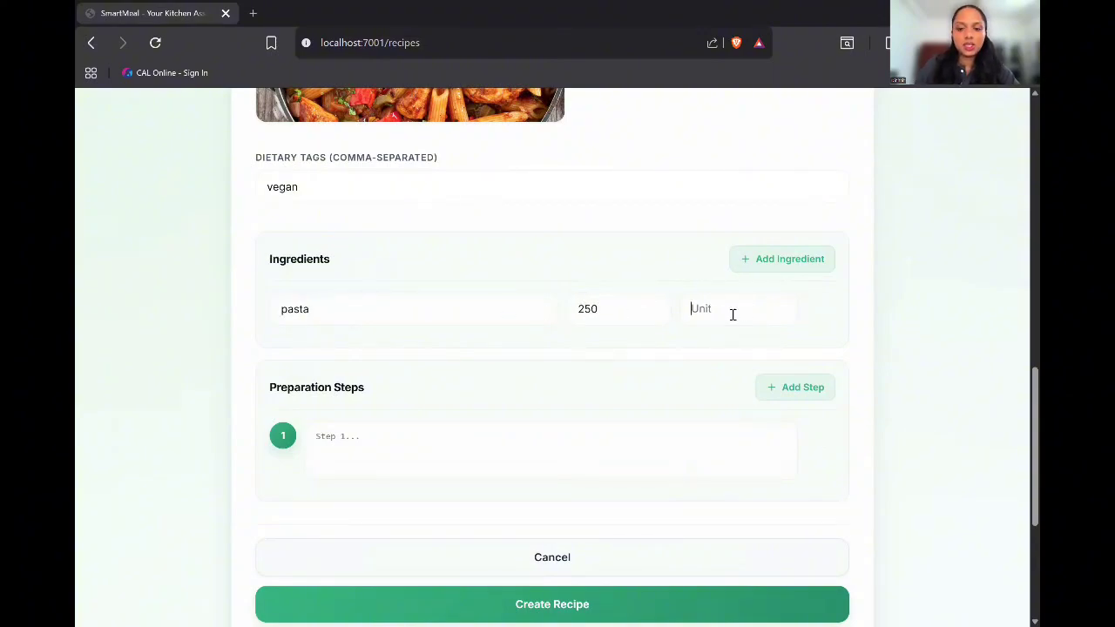
{"action": "type", "text": "g"}
Step: Enter "Boil the pasta" as the first preparation step and create the recipe
{"action": "scroll", "coordinate": [562, 164], "scroll_direction": "down", "scroll_amount": 3}
{"action": "left_click", "coordinate": [562, 247]}
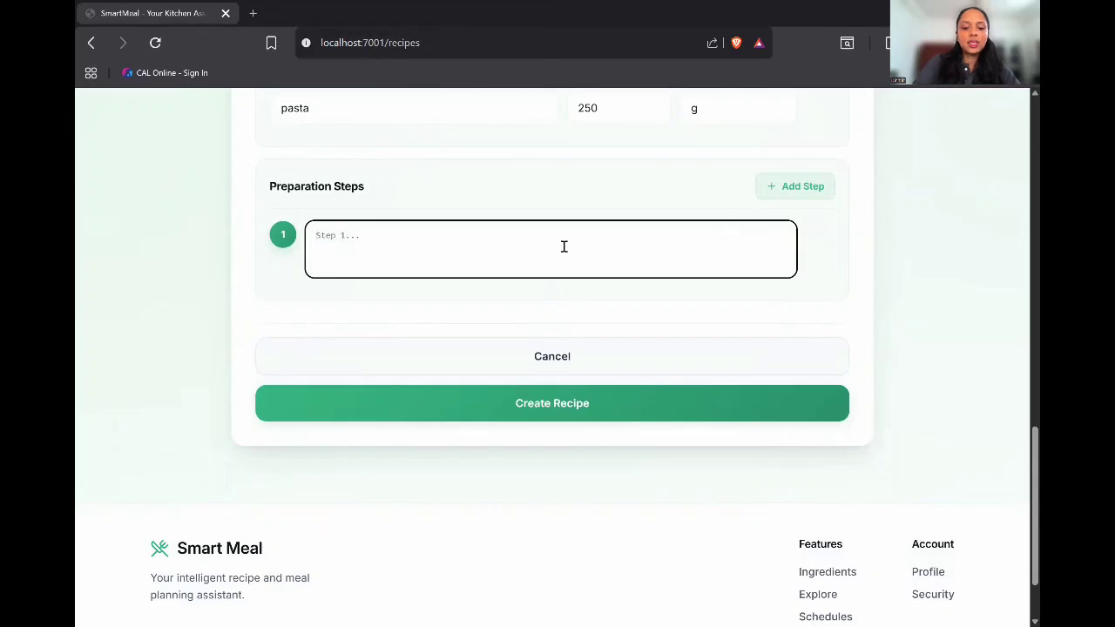
{"action": "type", "text": "Boil th"}
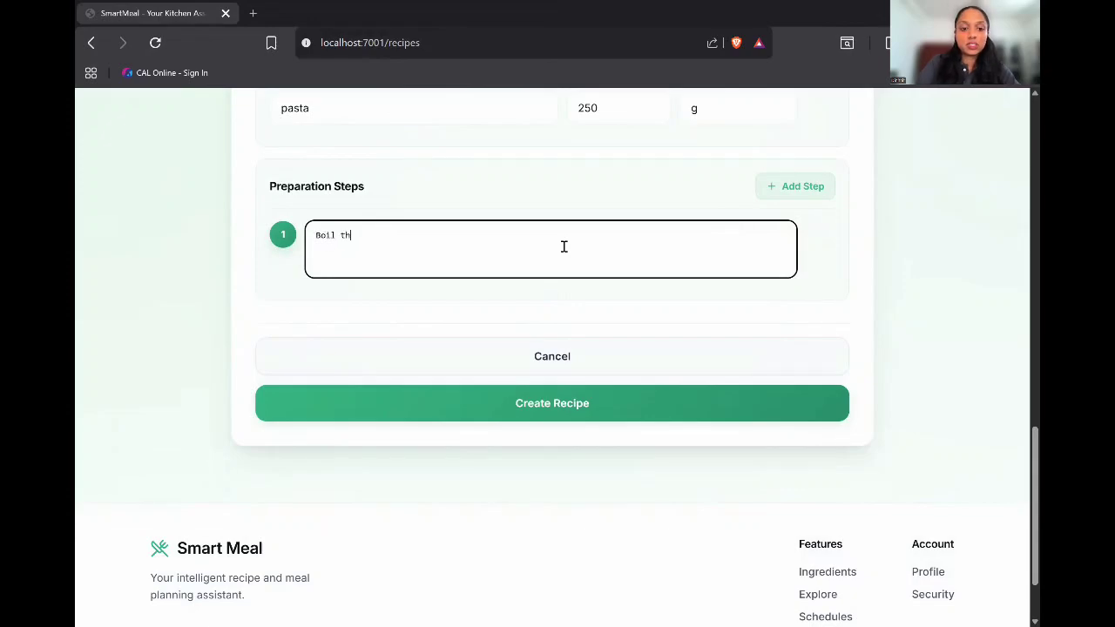
{"action": "type", "text": "e pasta"}
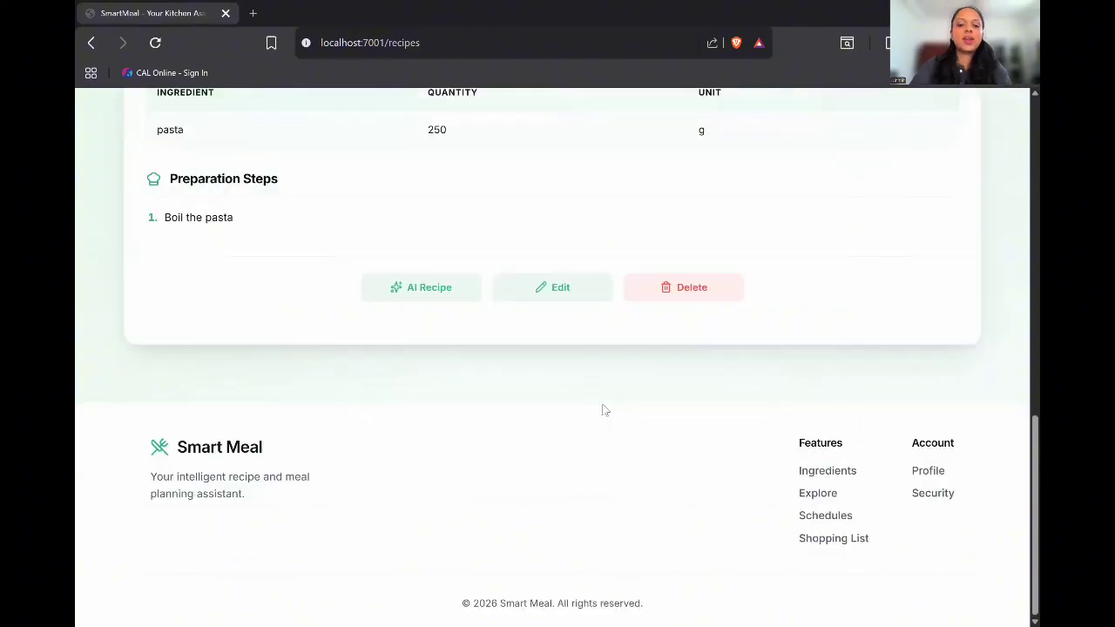
Step: Review the details of the new Pasta recipe and look it up among the personal recipes
{"action": "scroll", "coordinate": [747, 415], "scroll_direction": "up", "scroll_amount": 2}
{"action": "scroll", "coordinate": [750, 415], "scroll_direction": "up", "scroll_amount": 3}
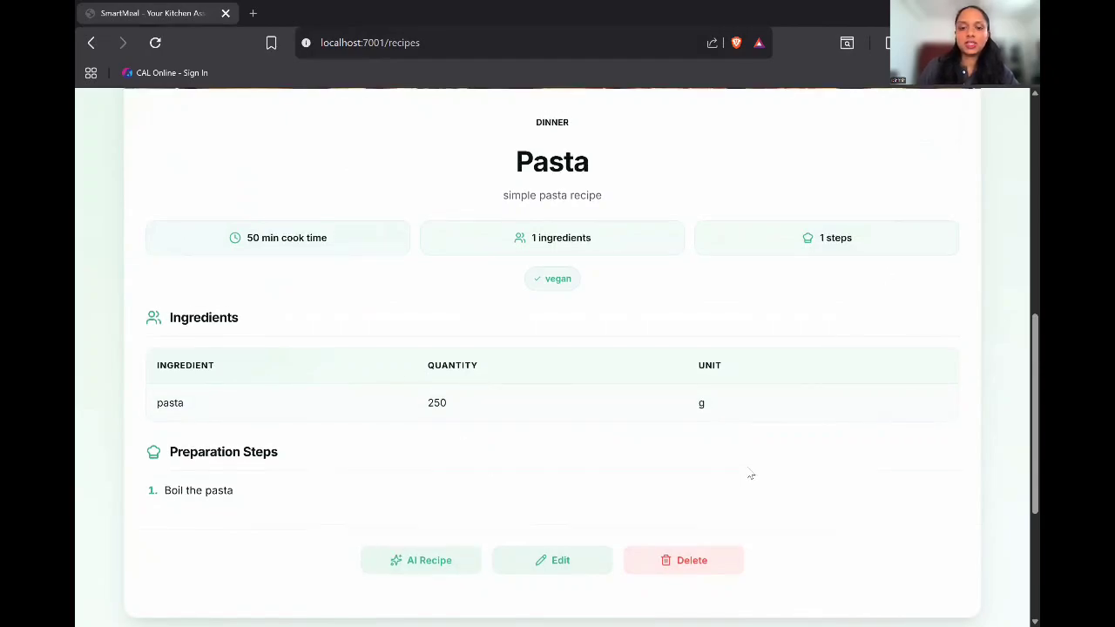
{"action": "scroll", "coordinate": [750, 473], "scroll_direction": "up", "scroll_amount": 1}
{"action": "scroll", "coordinate": [751, 472], "scroll_direction": "up", "scroll_amount": 5}
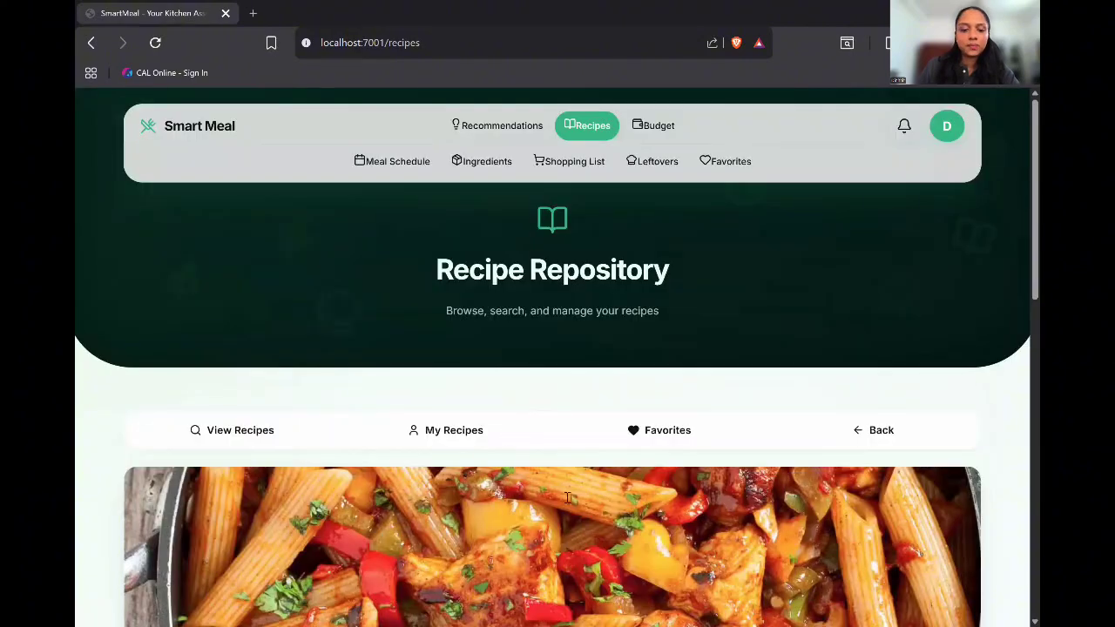
{"action": "left_click", "coordinate": [504, 430]}
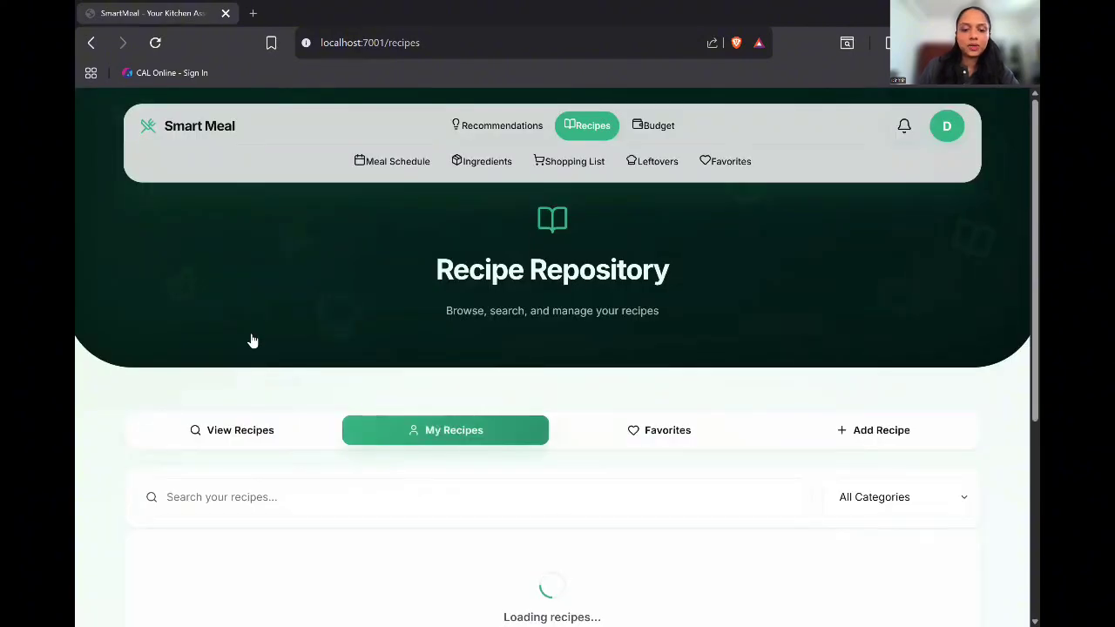
{"action": "scroll", "coordinate": [249, 340], "scroll_direction": "down", "scroll_amount": 2}
{"action": "scroll", "coordinate": [240, 329], "scroll_direction": "down", "scroll_amount": 1}
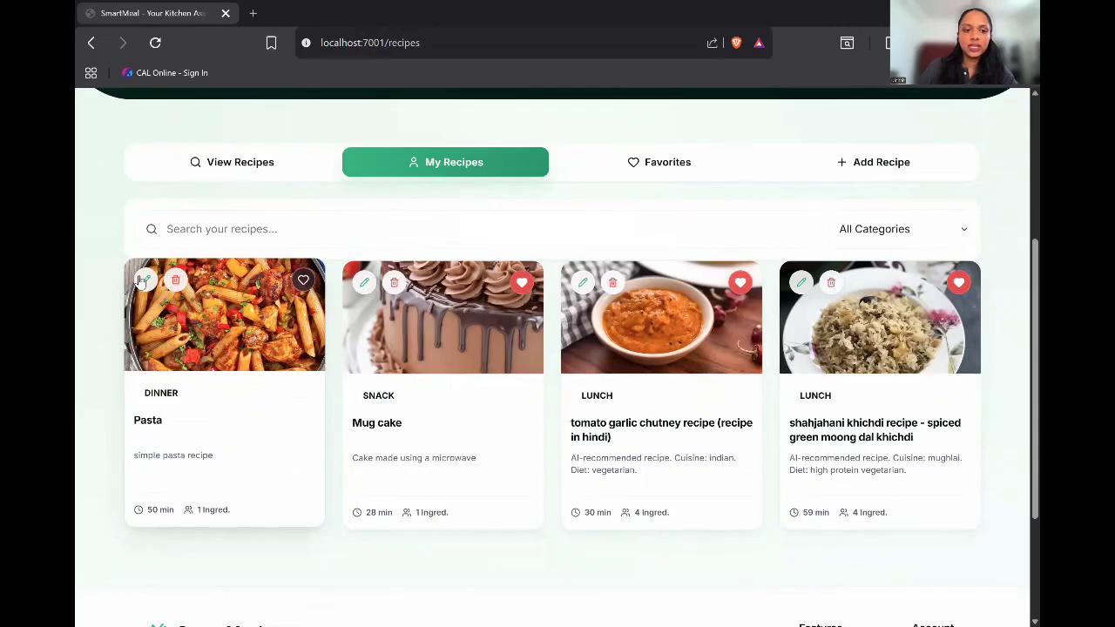
{"action": "scroll", "coordinate": [283, 285], "scroll_direction": "up", "scroll_amount": 3}
{"action": "scroll", "coordinate": [279, 289], "scroll_direction": "down", "scroll_amount": 3}
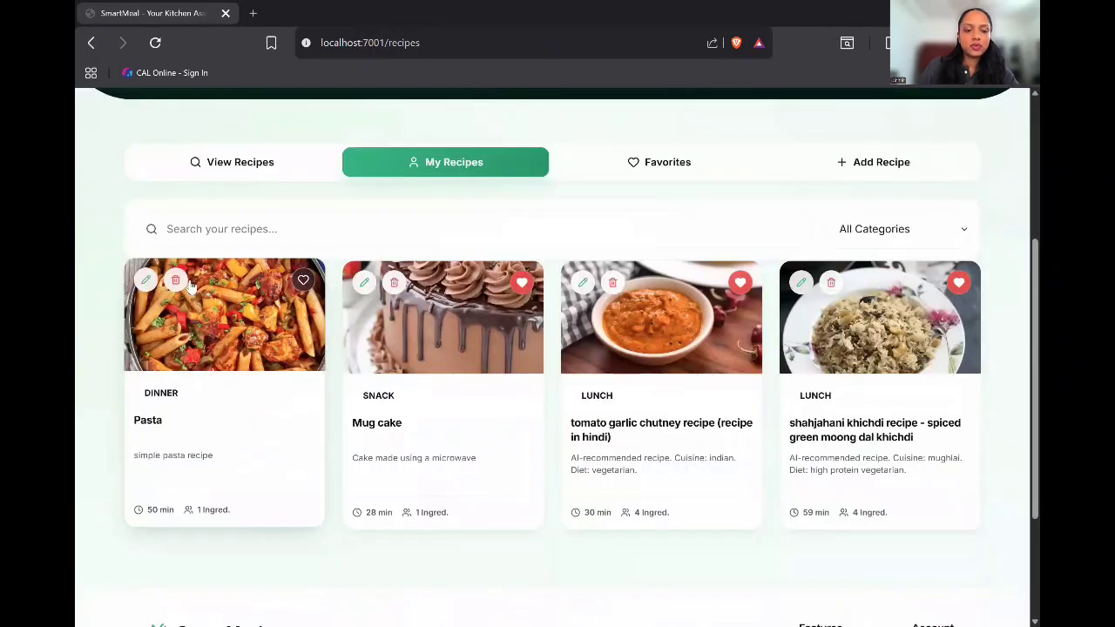
Step: Edit the Pasta recipe, changing its title to "Pasta recipe", and save the update
{"action": "left_click", "coordinate": [175, 280]}
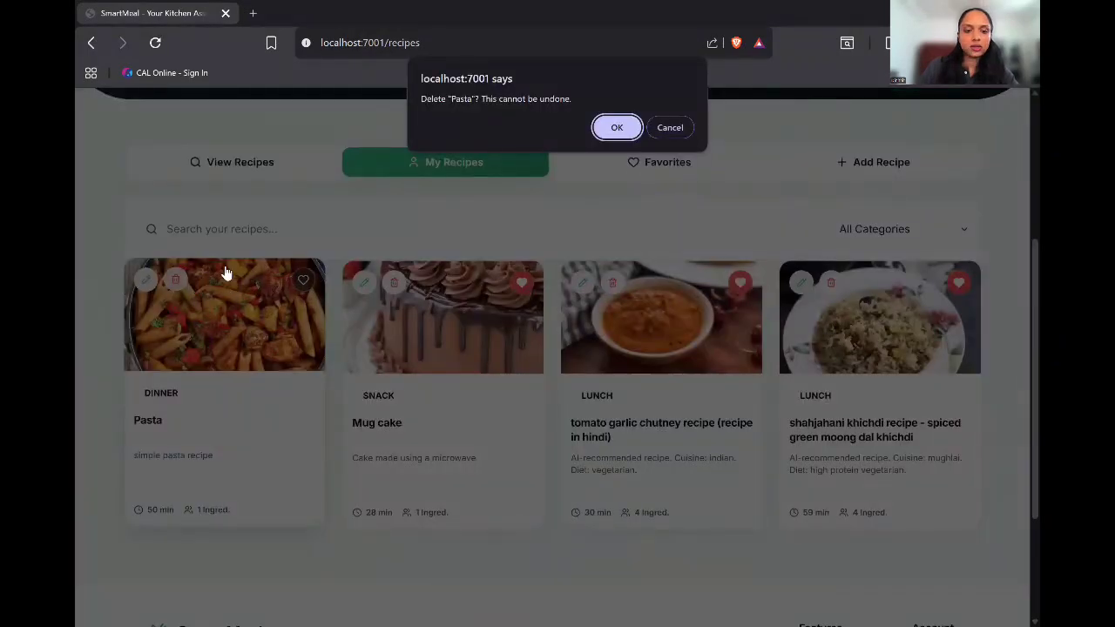
{"action": "key", "text": "Escape"}
{"action": "left_click", "coordinate": [147, 281]}
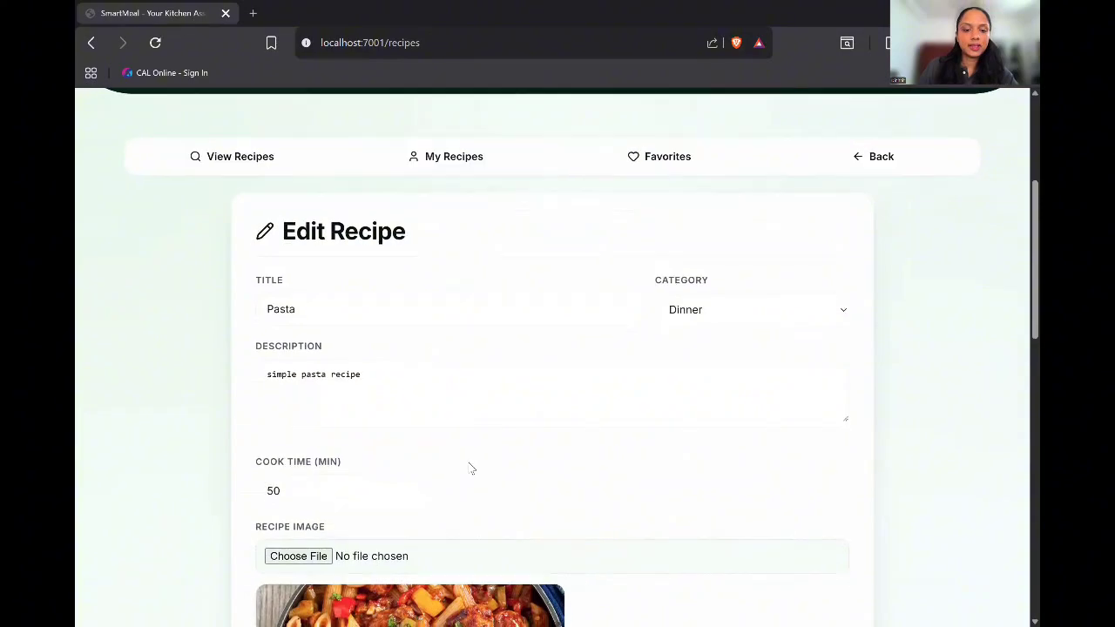
{"action": "scroll", "coordinate": [360, 202], "scroll_direction": "down", "scroll_amount": 2}
{"action": "left_click", "coordinate": [360, 182]}
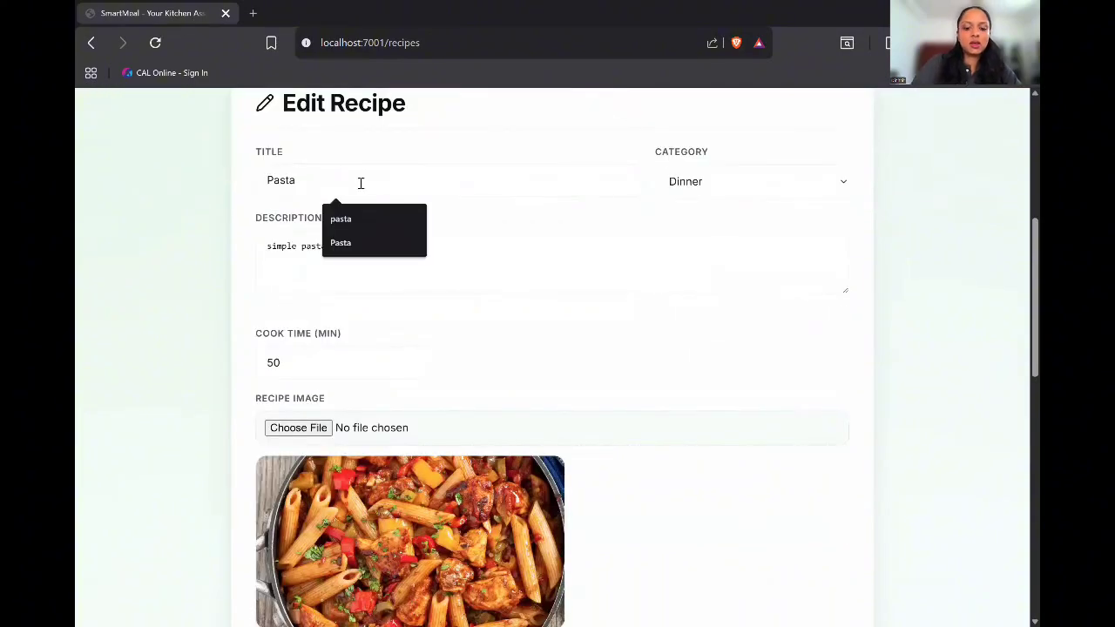
{"action": "type", "text": "recipe"}
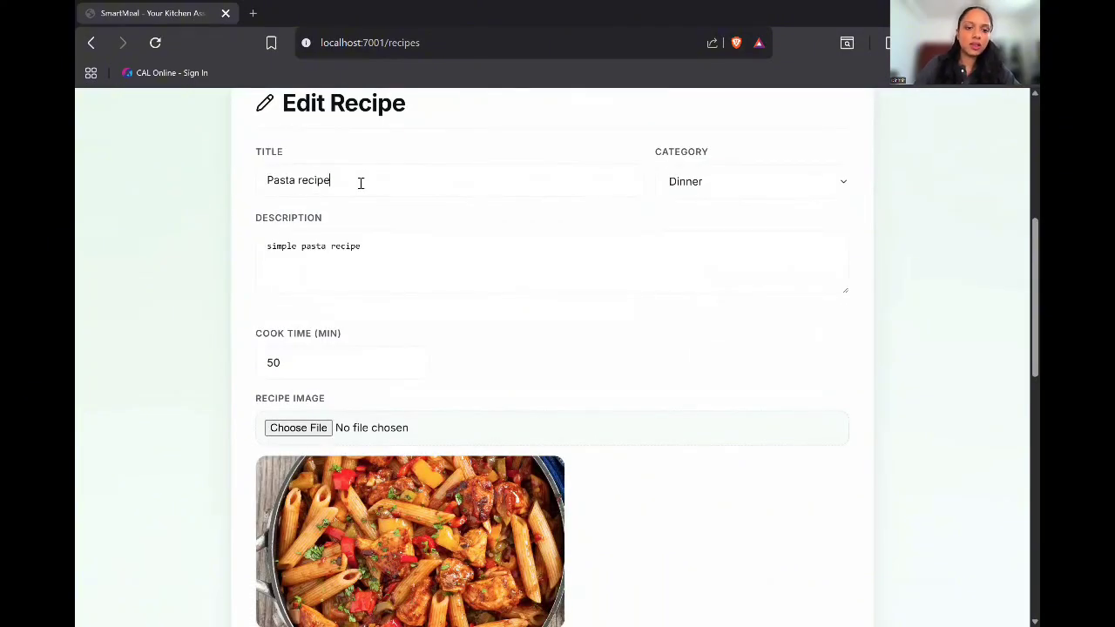
{"action": "scroll", "coordinate": [564, 393], "scroll_direction": "down", "scroll_amount": 4}
{"action": "scroll", "coordinate": [574, 310], "scroll_direction": "down", "scroll_amount": 5}
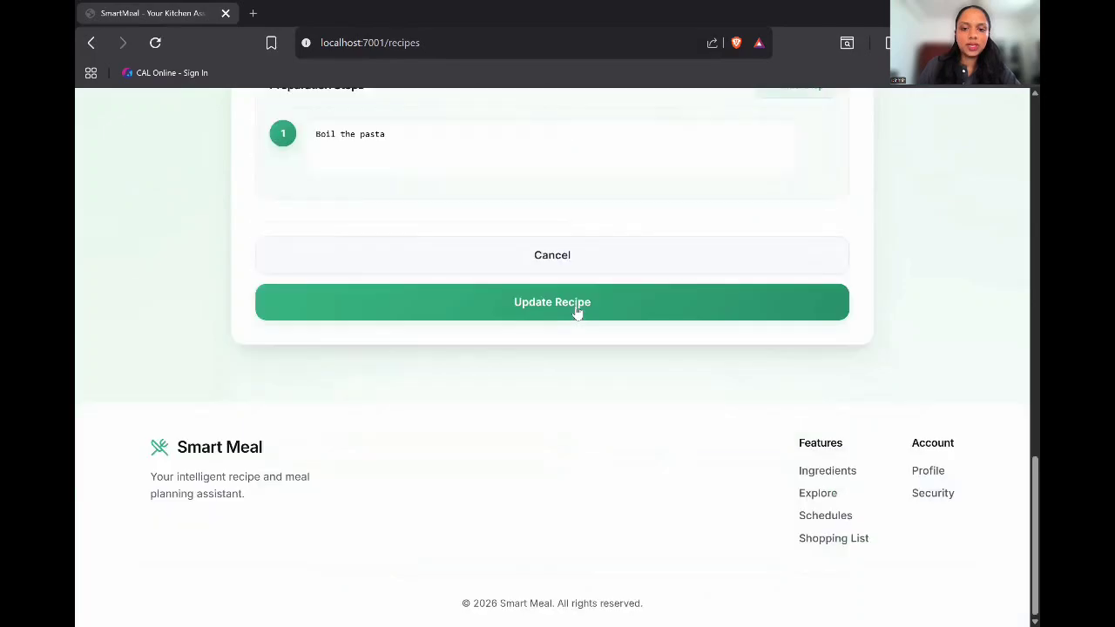
{"action": "left_click", "coordinate": [575, 305]}
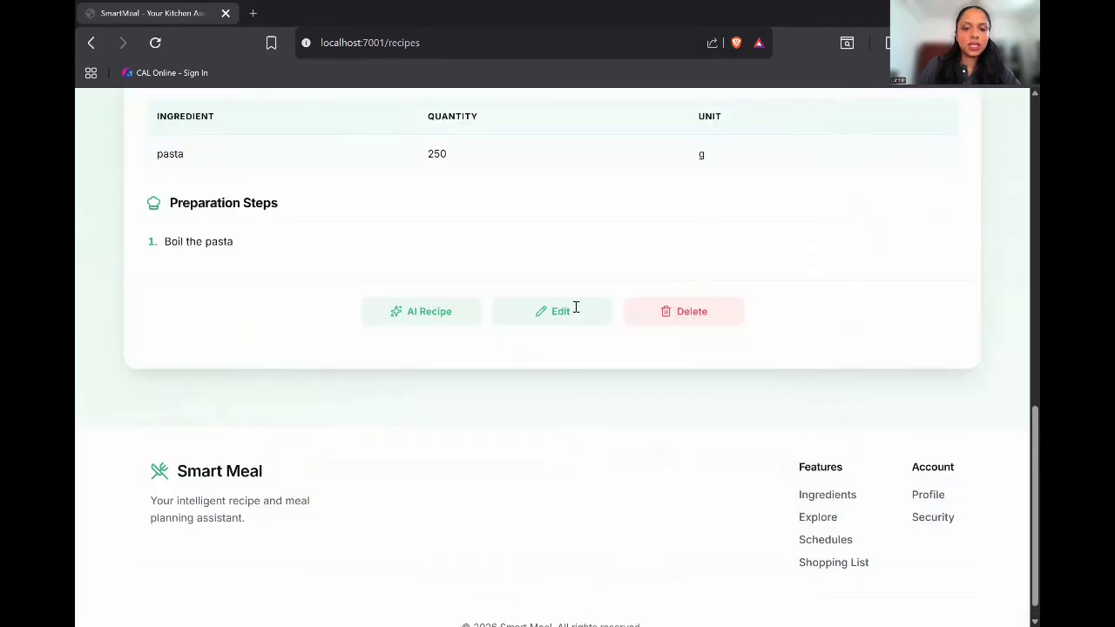
Step: Delete the updated pasta recipe from its detail page
{"action": "scroll", "coordinate": [570, 315], "scroll_direction": "up", "scroll_amount": 10}
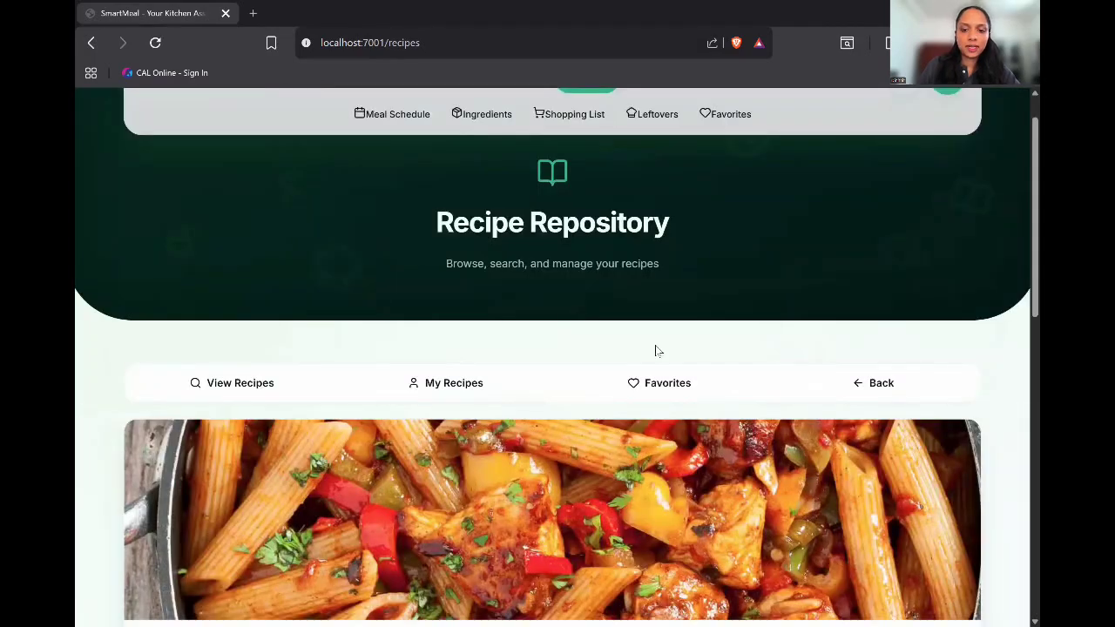
{"action": "scroll", "coordinate": [655, 347], "scroll_direction": "down", "scroll_amount": 5}
{"action": "scroll", "coordinate": [662, 261], "scroll_direction": "down", "scroll_amount": 5}
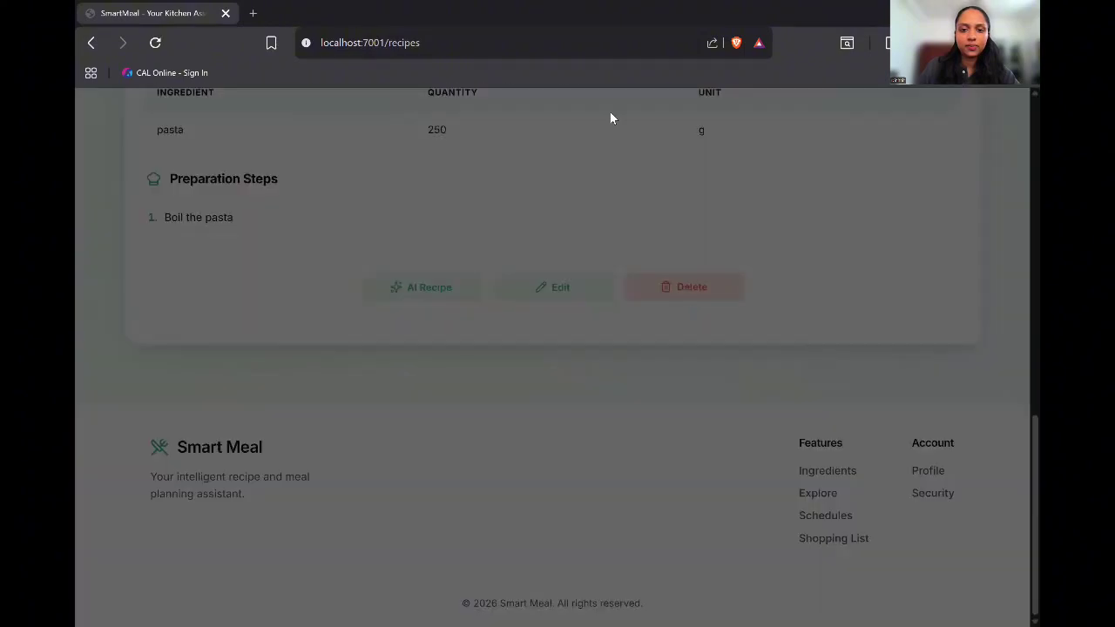
{"action": "left_click", "coordinate": [1018, 287]}
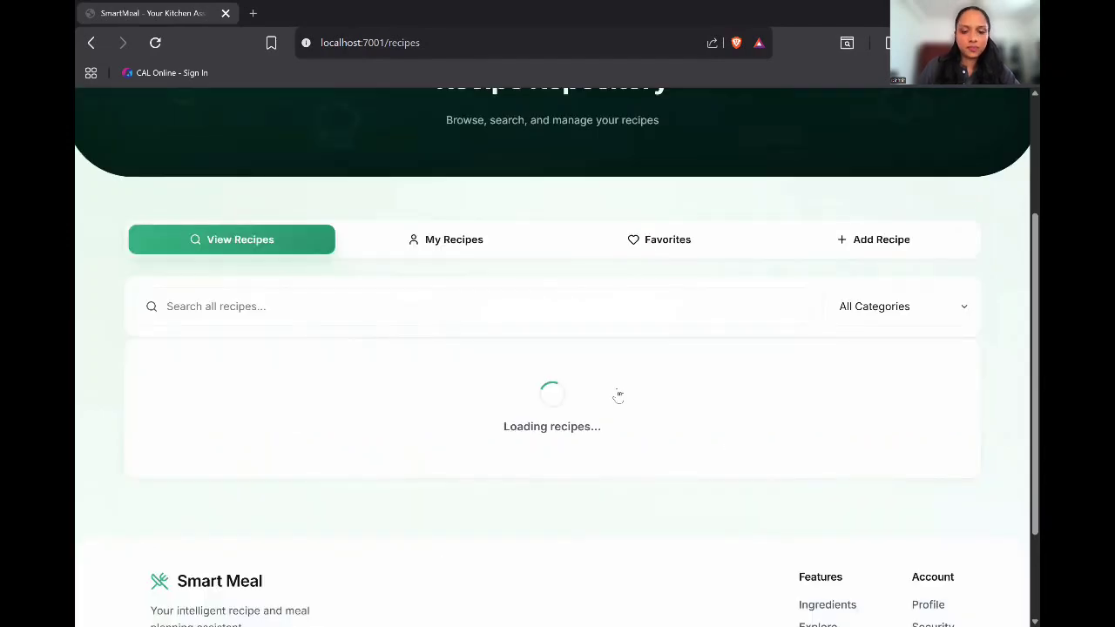
Step: Open the Recipe Recommendations page and examine its ingredient list, quick starts and result filters
{"action": "scroll", "coordinate": [440, 199], "scroll_direction": "up", "scroll_amount": 2}
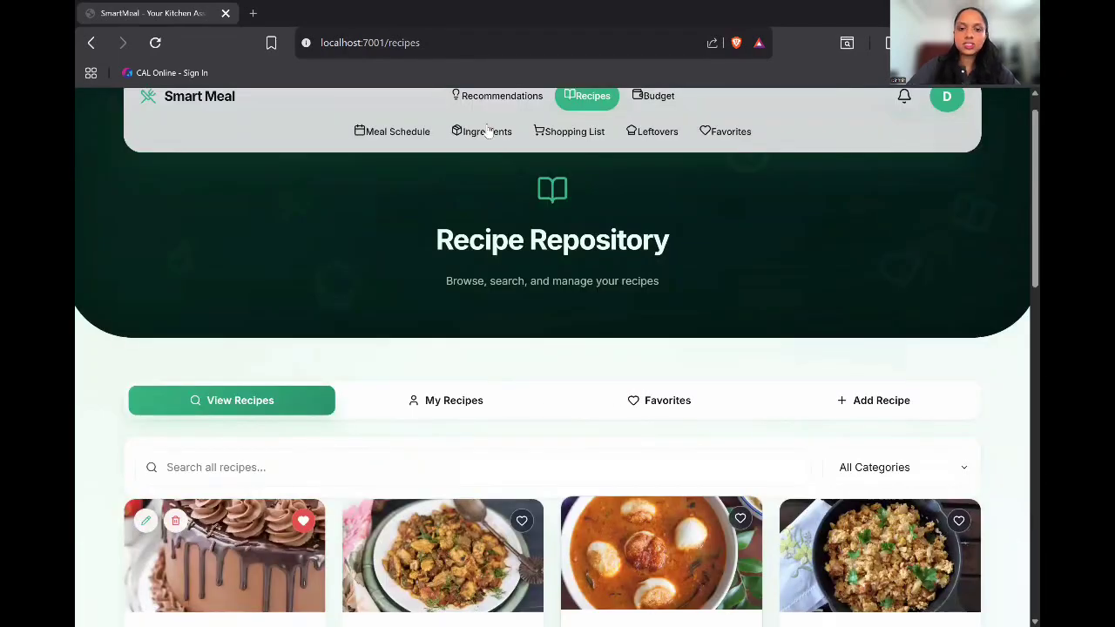
{"action": "left_click", "coordinate": [488, 126]}
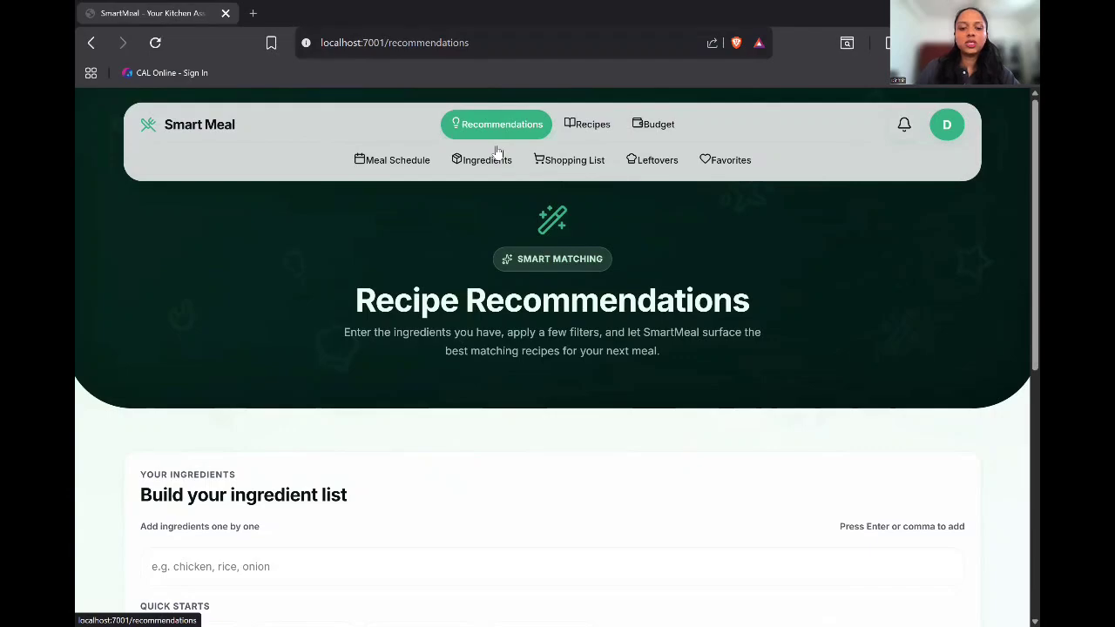
{"action": "scroll", "coordinate": [392, 254], "scroll_direction": "down", "scroll_amount": 4}
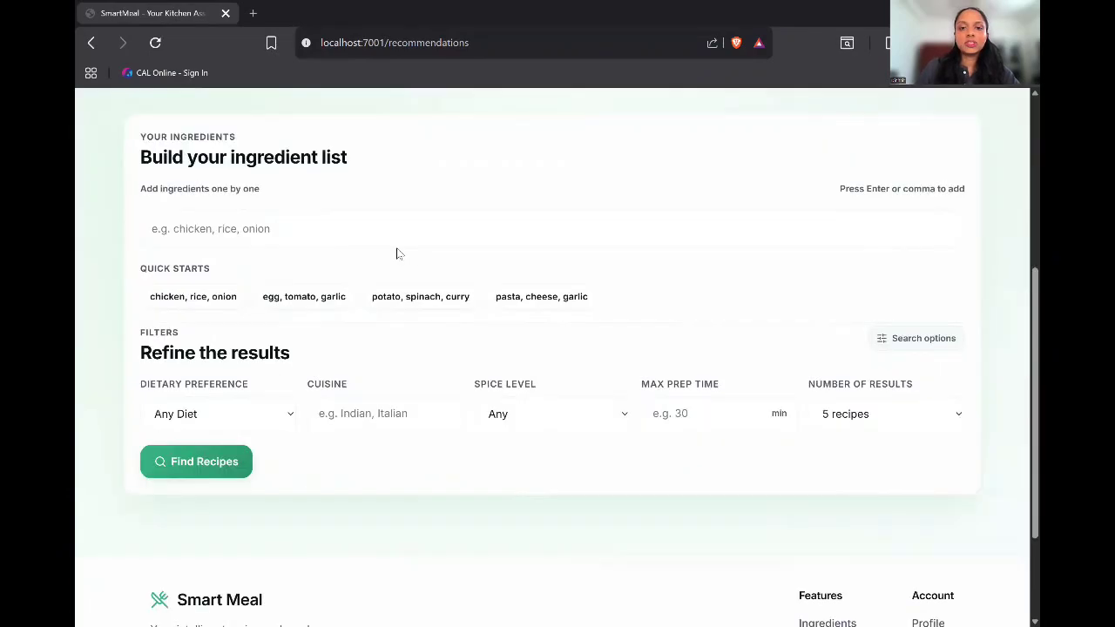
{"action": "scroll", "coordinate": [392, 296], "scroll_direction": "up", "scroll_amount": 1}
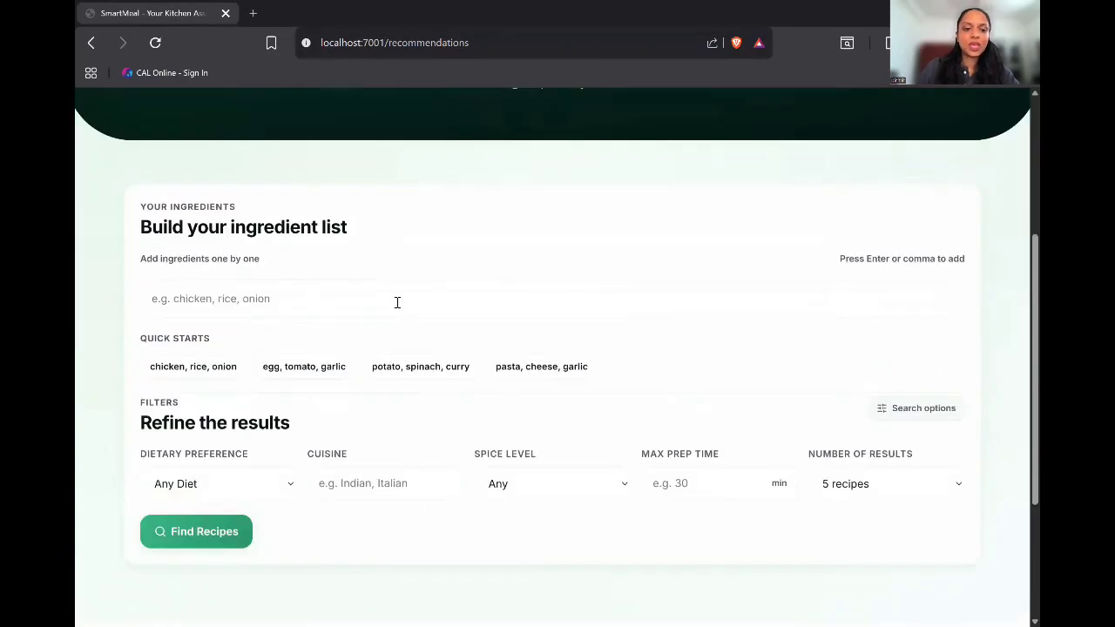
{"action": "scroll", "coordinate": [627, 392], "scroll_direction": "up", "scroll_amount": 1}
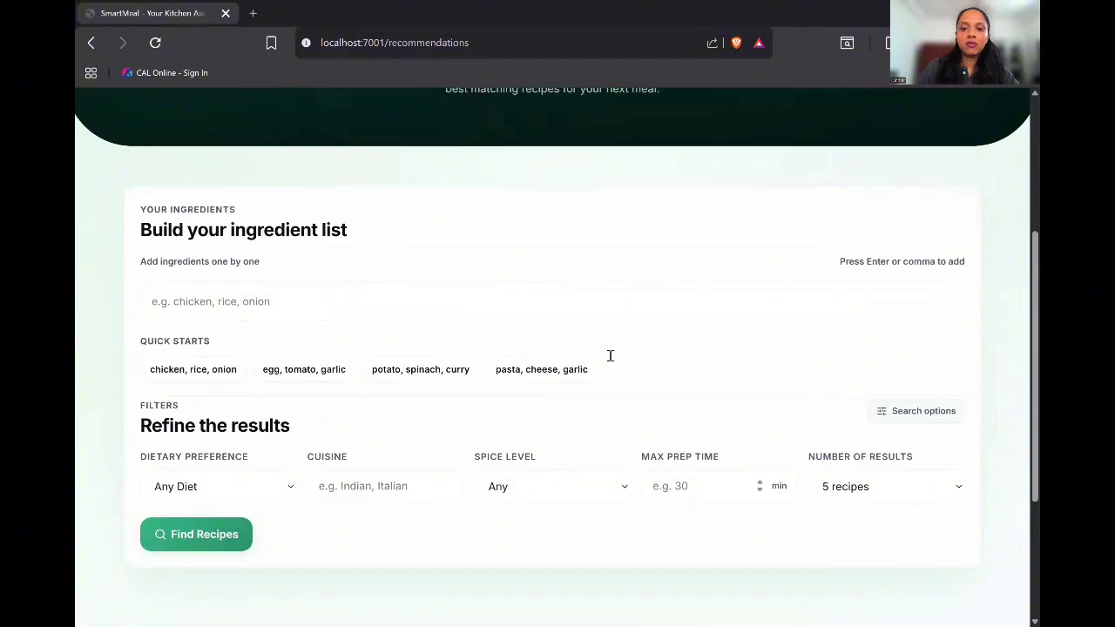
{"action": "scroll", "coordinate": [590, 129], "scroll_direction": "up", "scroll_amount": 3}
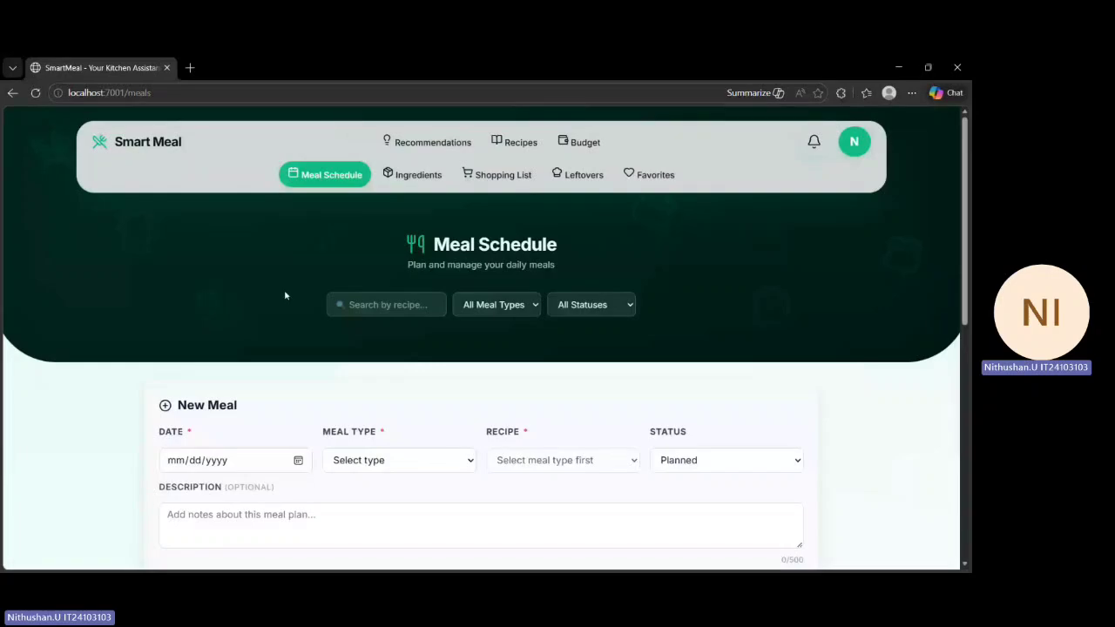
Step: Set the new meal's date to 05/06/2026, its meal type to Breakfast and its recipe to Applejuice
{"action": "scroll", "coordinate": [284, 289], "scroll_direction": "down", "scroll_amount": 2}
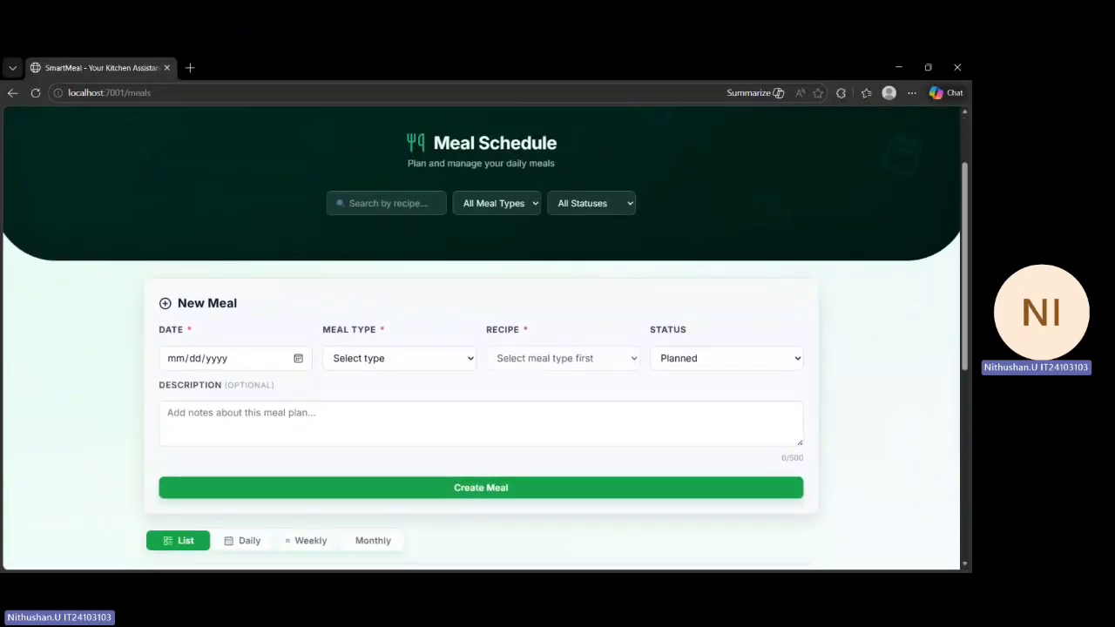
{"action": "scroll", "coordinate": [296, 322], "scroll_direction": "down", "scroll_amount": 1}
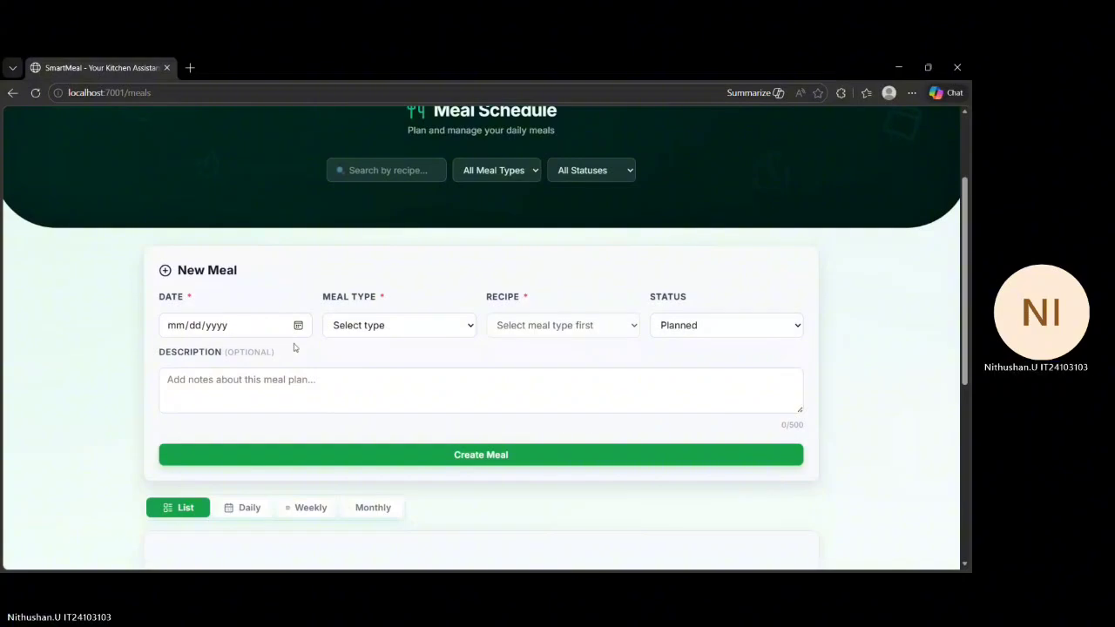
{"action": "left_click", "coordinate": [235, 410]}
{"action": "left_click", "coordinate": [394, 330]}
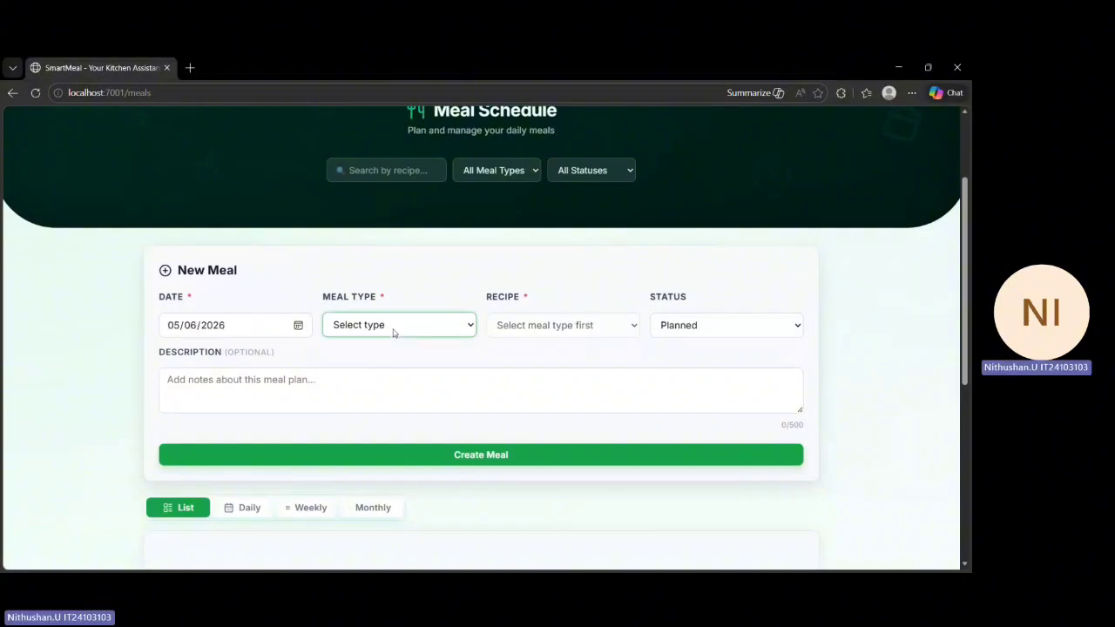
{"action": "left_click", "coordinate": [383, 359]}
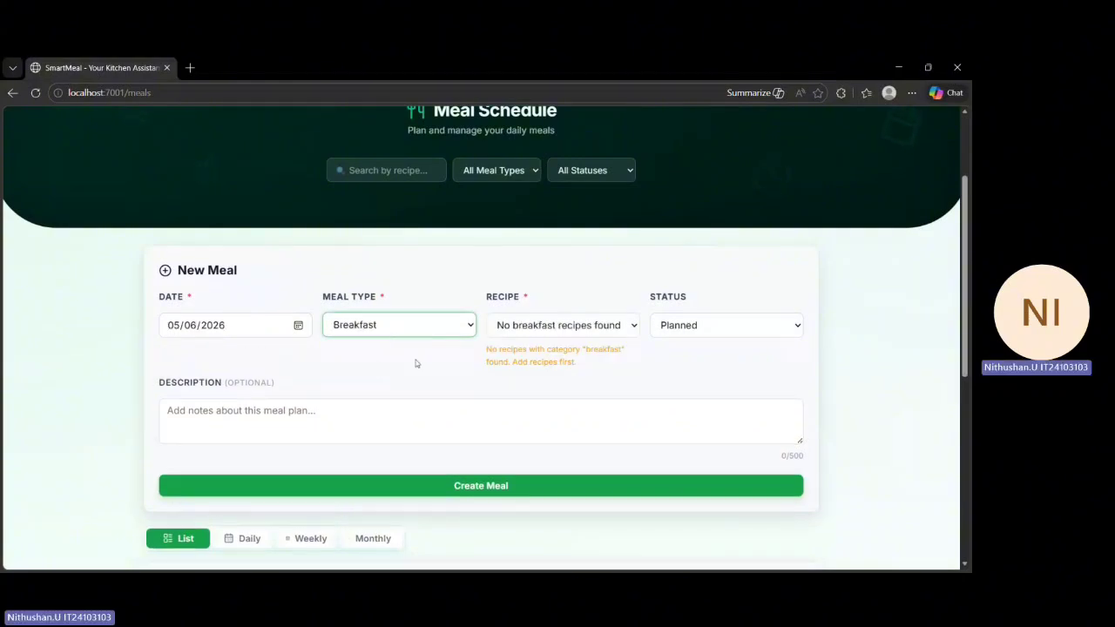
{"action": "left_click", "coordinate": [513, 332]}
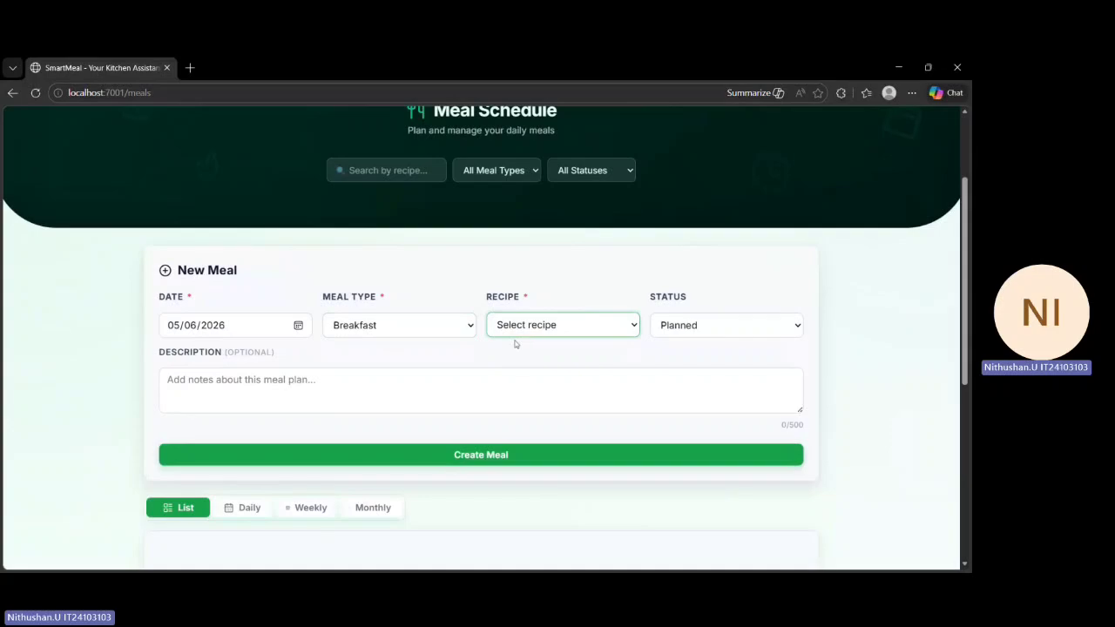
{"action": "left_click", "coordinate": [514, 344]}
Step: Keep the meal's status as Planned, enter the description "avagsdsd" and create the meal
{"action": "left_click", "coordinate": [669, 329]}
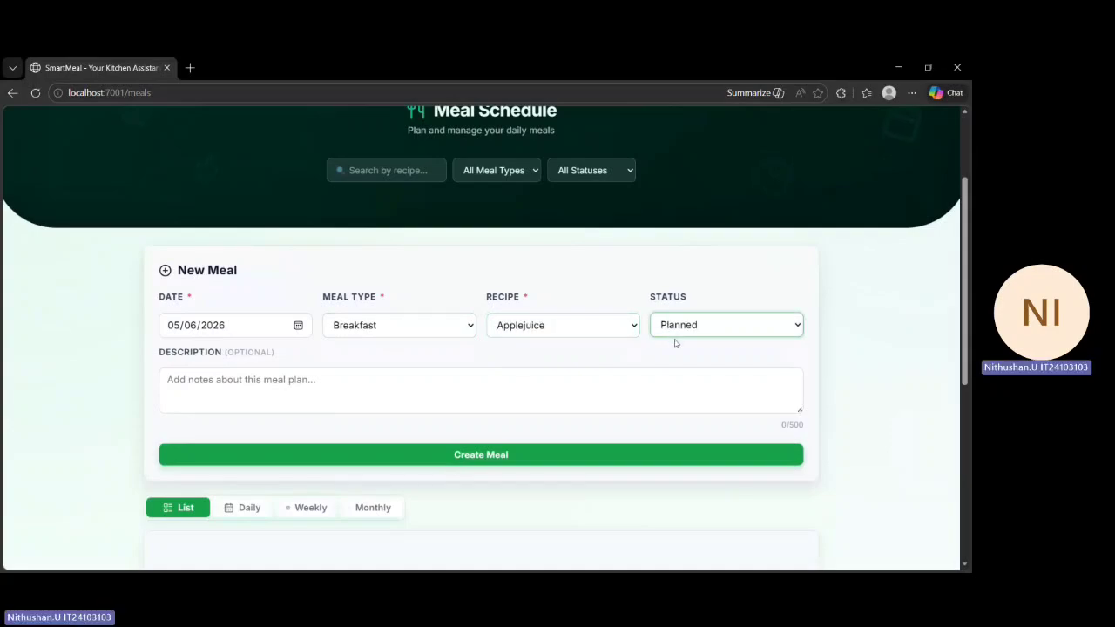
{"action": "left_click", "coordinate": [424, 374]}
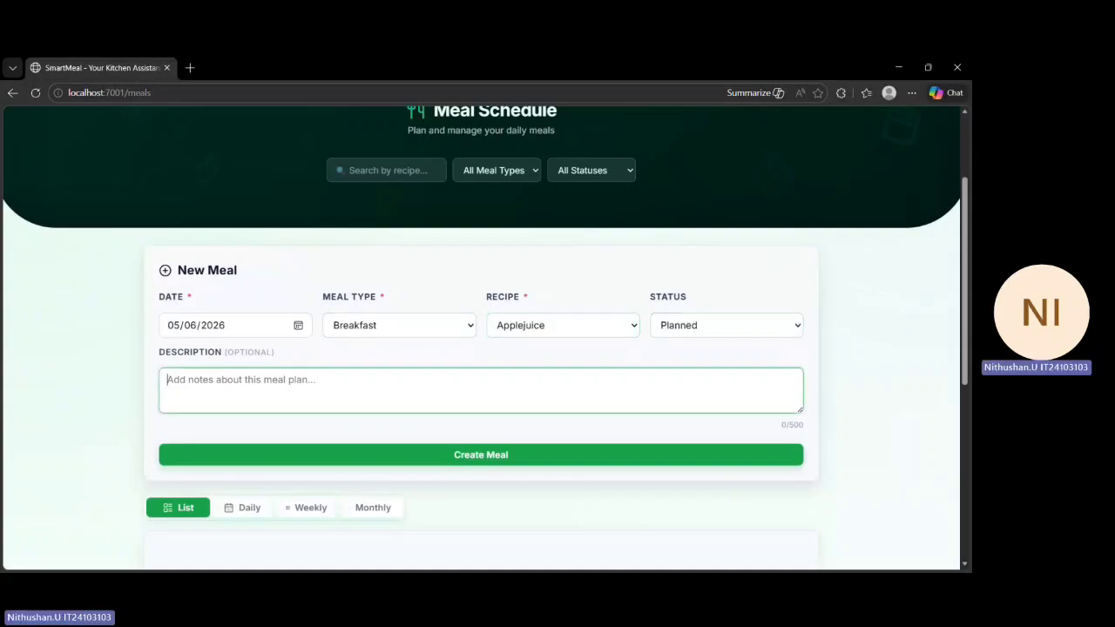
{"action": "type", "text": "avagsdsd"}
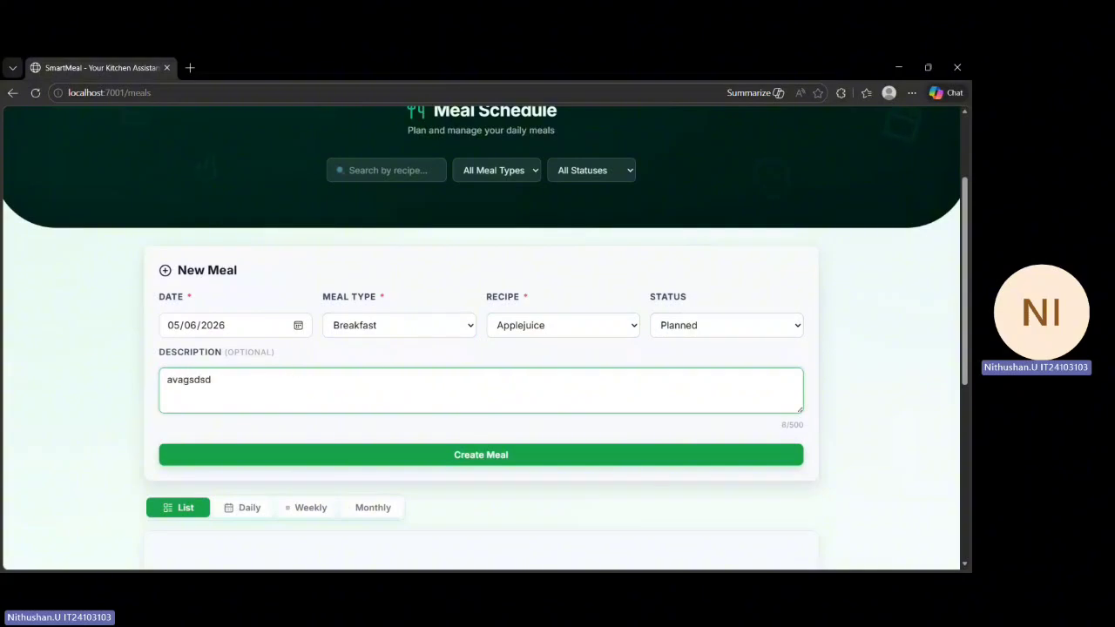
{"action": "left_click", "coordinate": [477, 453]}
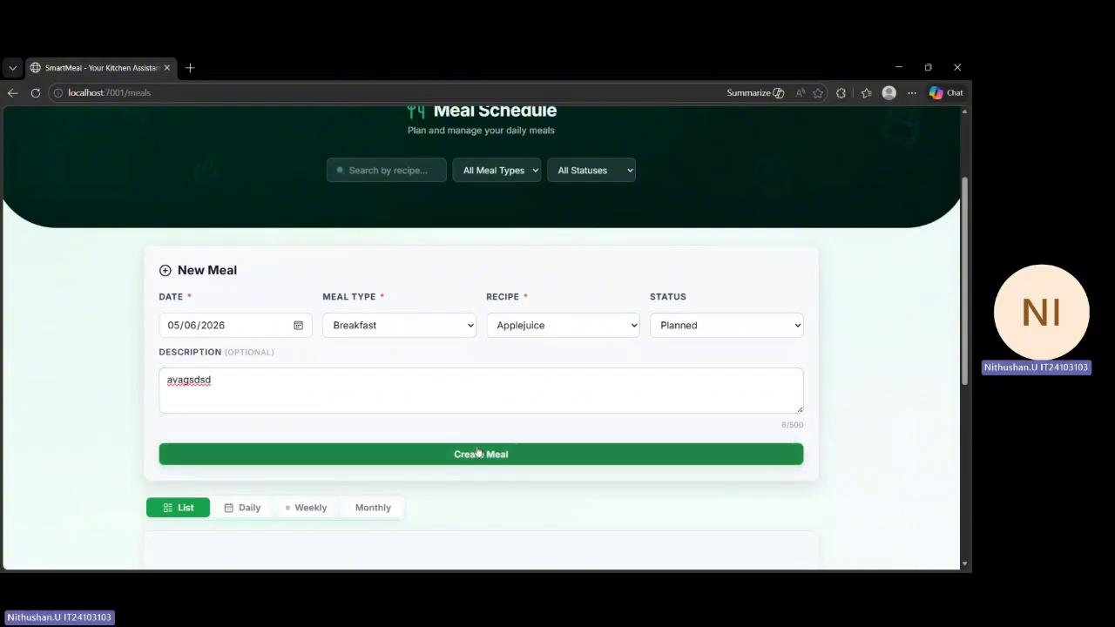
{"action": "scroll", "coordinate": [288, 394], "scroll_direction": "down", "scroll_amount": 2}
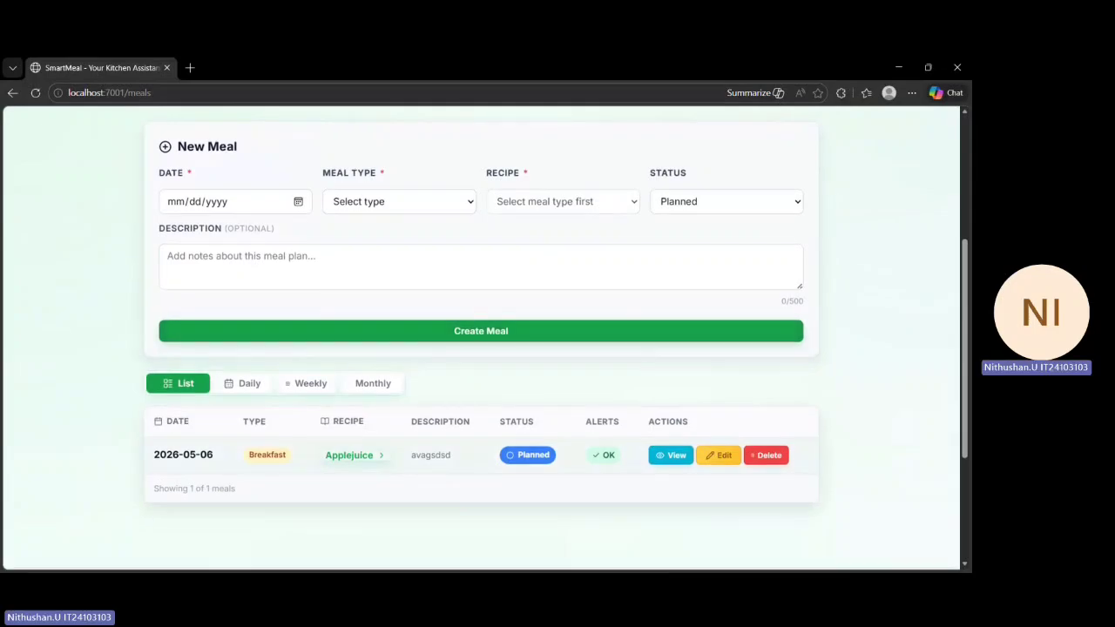
Step: Examine the meal schedule in the Daily and Weekly views
{"action": "left_click", "coordinate": [250, 382]}
{"action": "scroll", "coordinate": [346, 398], "scroll_direction": "down", "scroll_amount": 2}
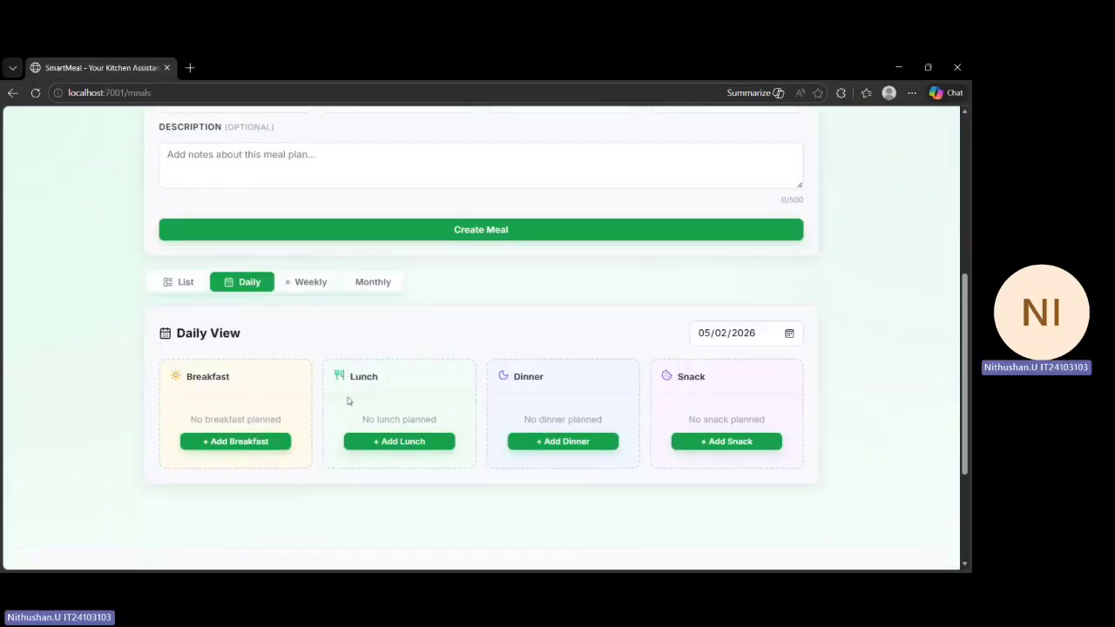
{"action": "left_click", "coordinate": [307, 280]}
{"action": "scroll", "coordinate": [424, 331], "scroll_direction": "down", "scroll_amount": 4}
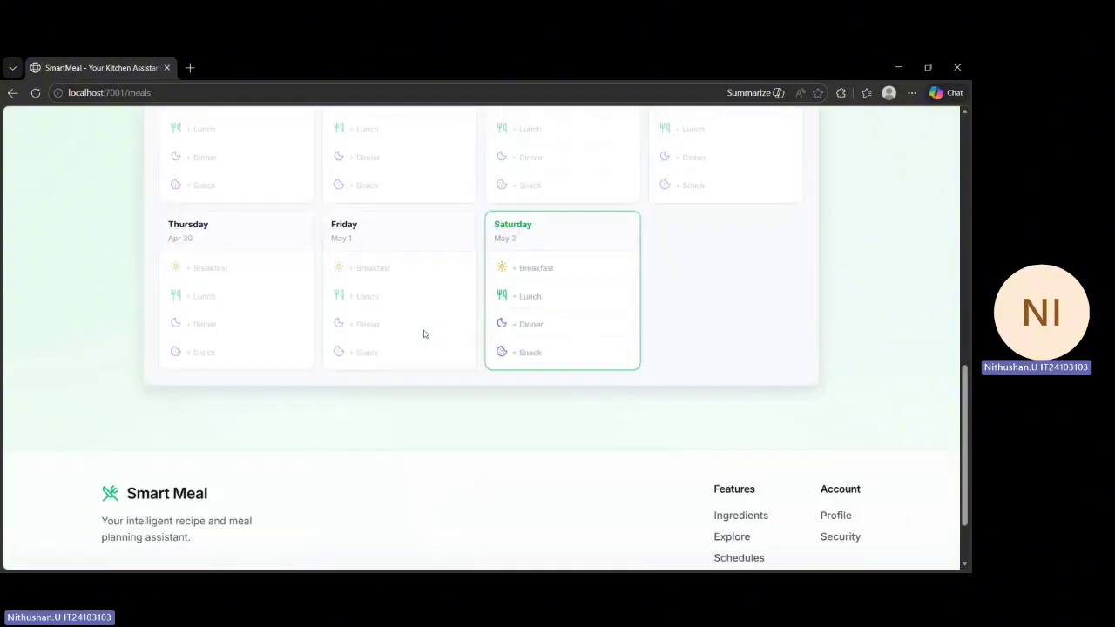
{"action": "scroll", "coordinate": [424, 334], "scroll_direction": "up", "scroll_amount": 3}
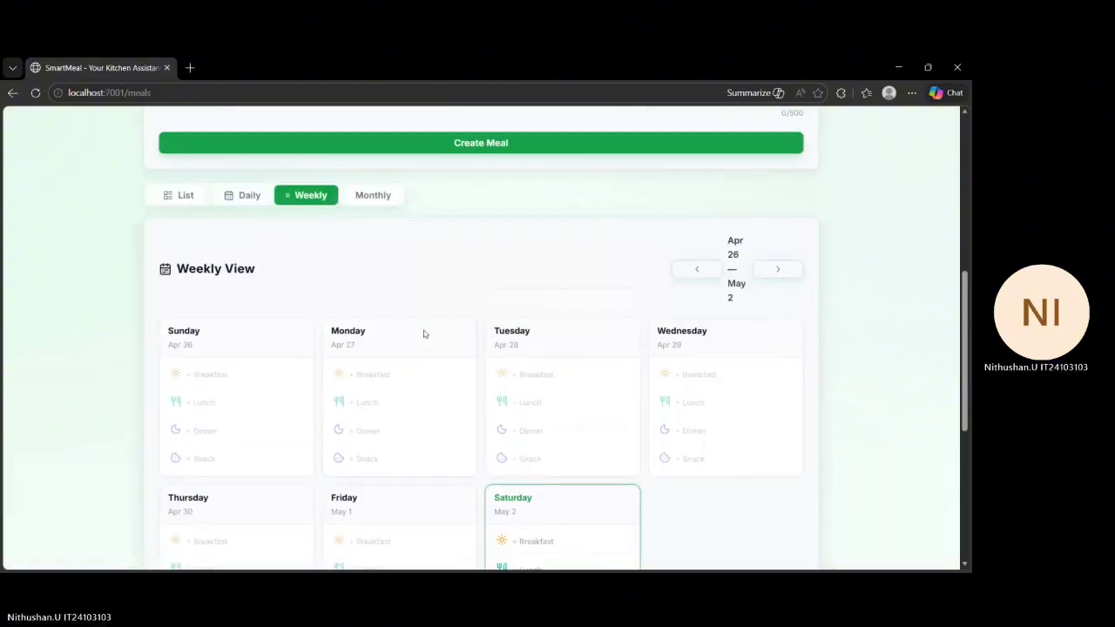
Step: Switch the schedule to the Monthly view and start a new dinner on Thursday, May 14
{"action": "left_click", "coordinate": [368, 200]}
{"action": "scroll", "coordinate": [401, 293], "scroll_direction": "down", "scroll_amount": 6}
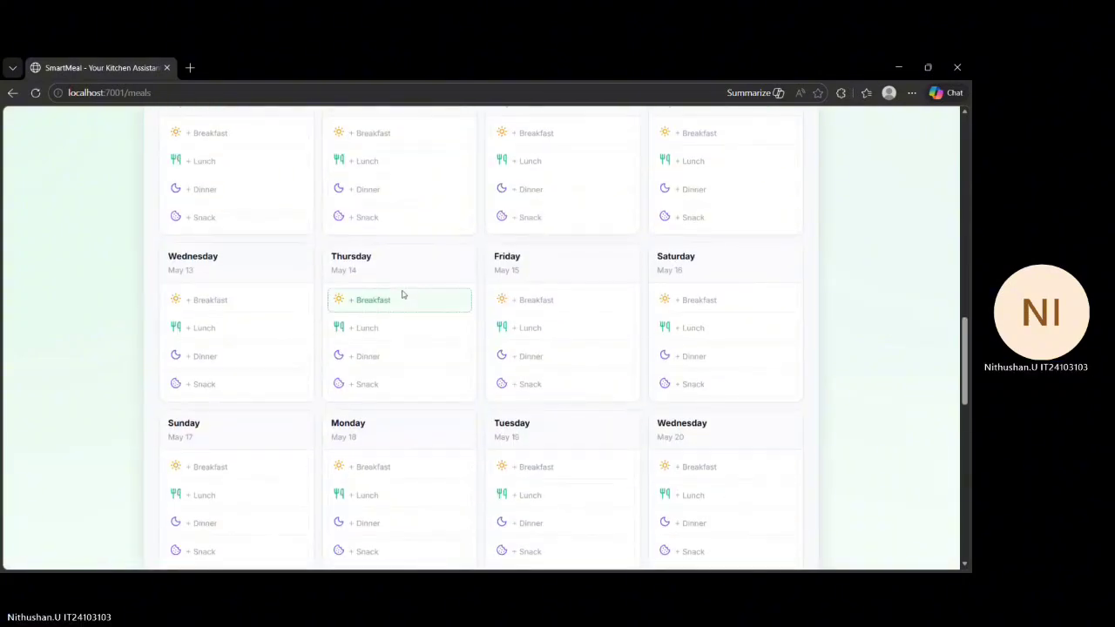
{"action": "scroll", "coordinate": [403, 295], "scroll_direction": "down", "scroll_amount": 1}
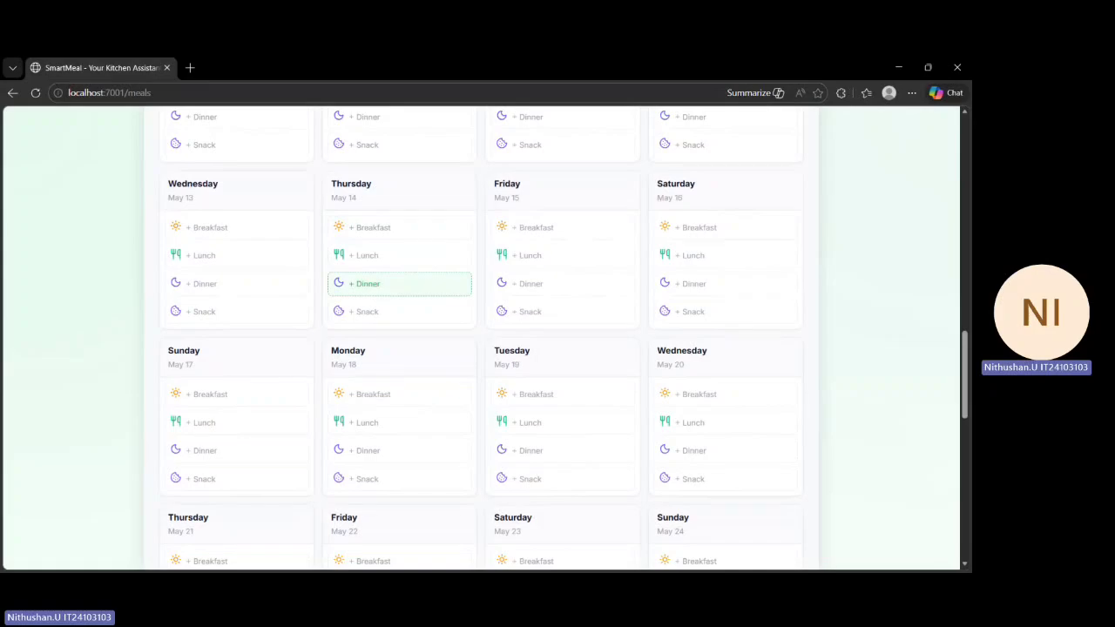
{"action": "left_click", "coordinate": [403, 294]}
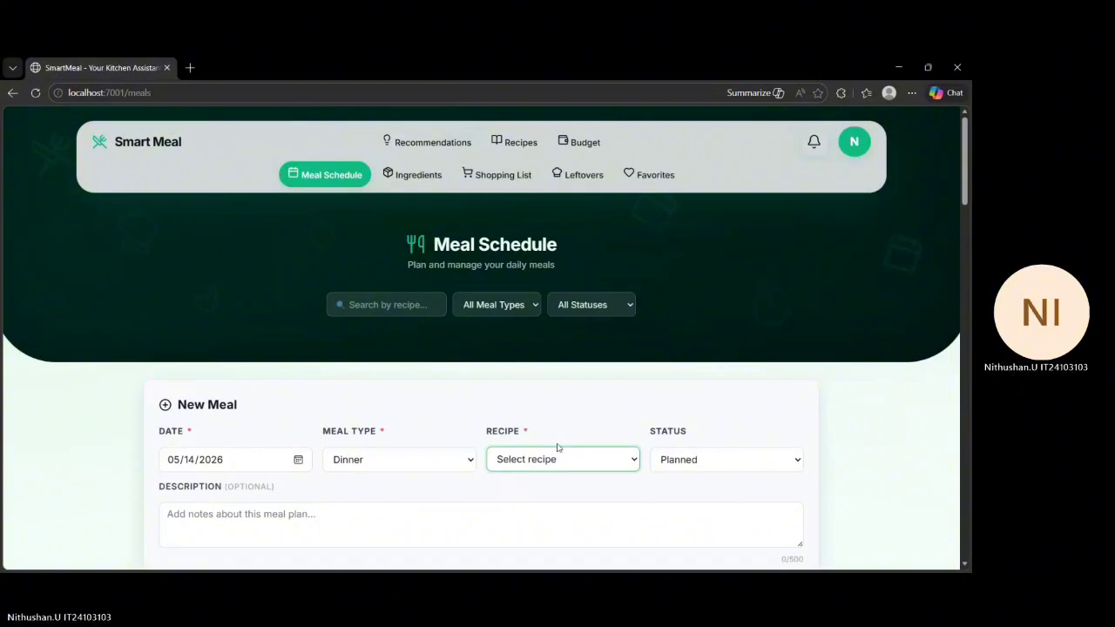
Step: Choose Test Chicken Dish for the May 14 dinner, create the meal and accept adding its missing ingredients to the shopping list
{"action": "left_click", "coordinate": [557, 447]}
{"action": "left_click", "coordinate": [555, 414]}
{"action": "scroll", "coordinate": [616, 466], "scroll_direction": "down", "scroll_amount": 2}
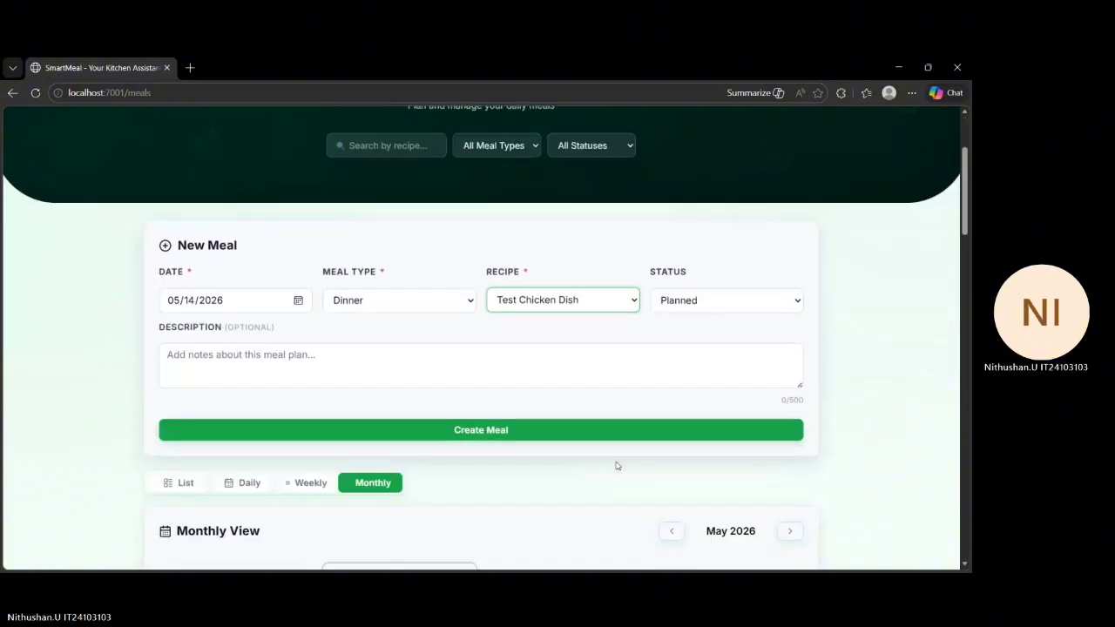
{"action": "left_click", "coordinate": [540, 429]}
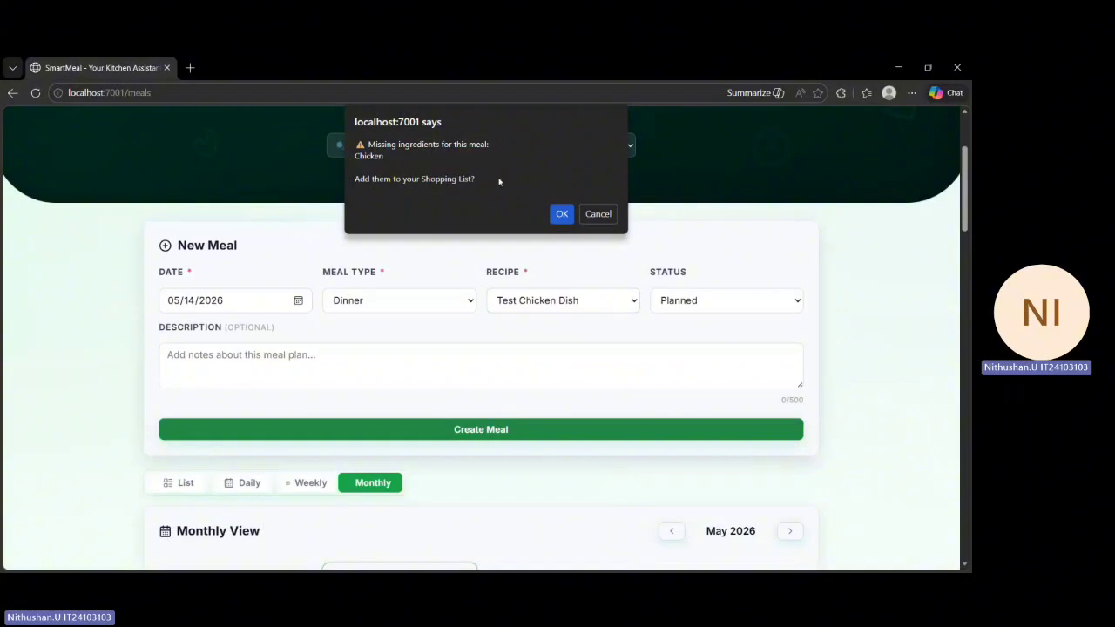
{"action": "left_click", "coordinate": [563, 214]}
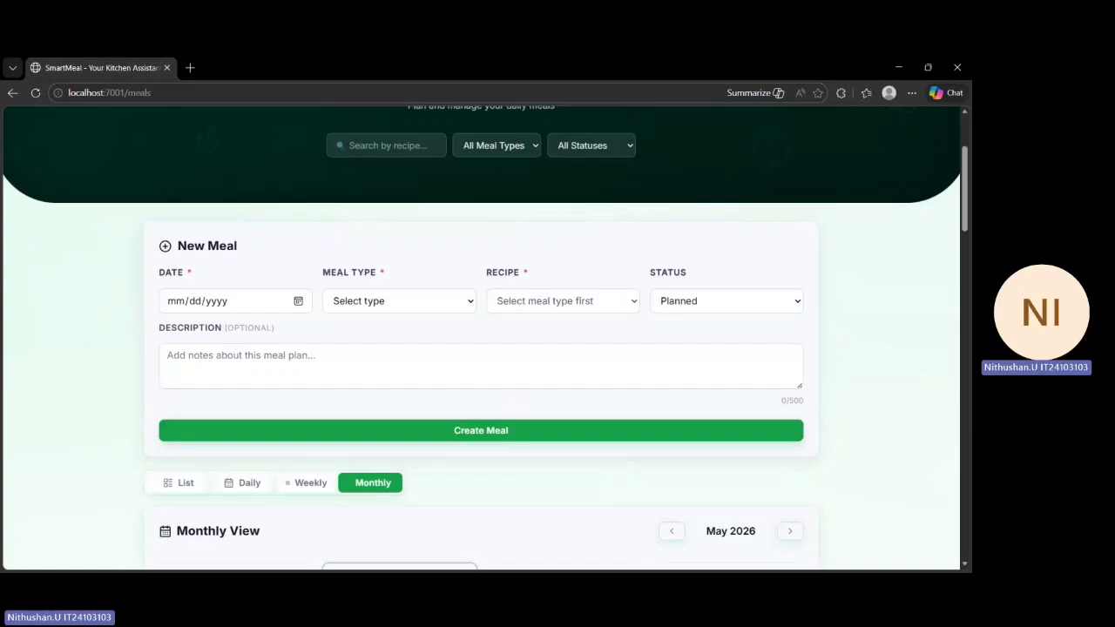
Step: Show the scheduled meals as a list and inspect the missing-ingredient alert of the Test Chicken Dish dinner
{"action": "scroll", "coordinate": [235, 202], "scroll_direction": "down", "scroll_amount": 3}
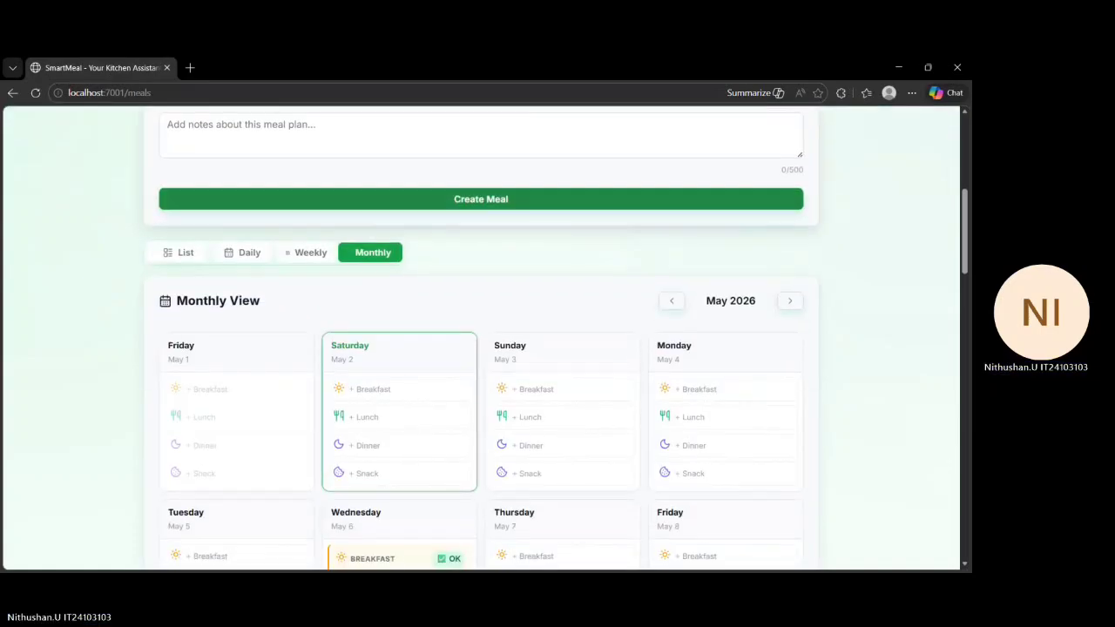
{"action": "left_click", "coordinate": [185, 252]}
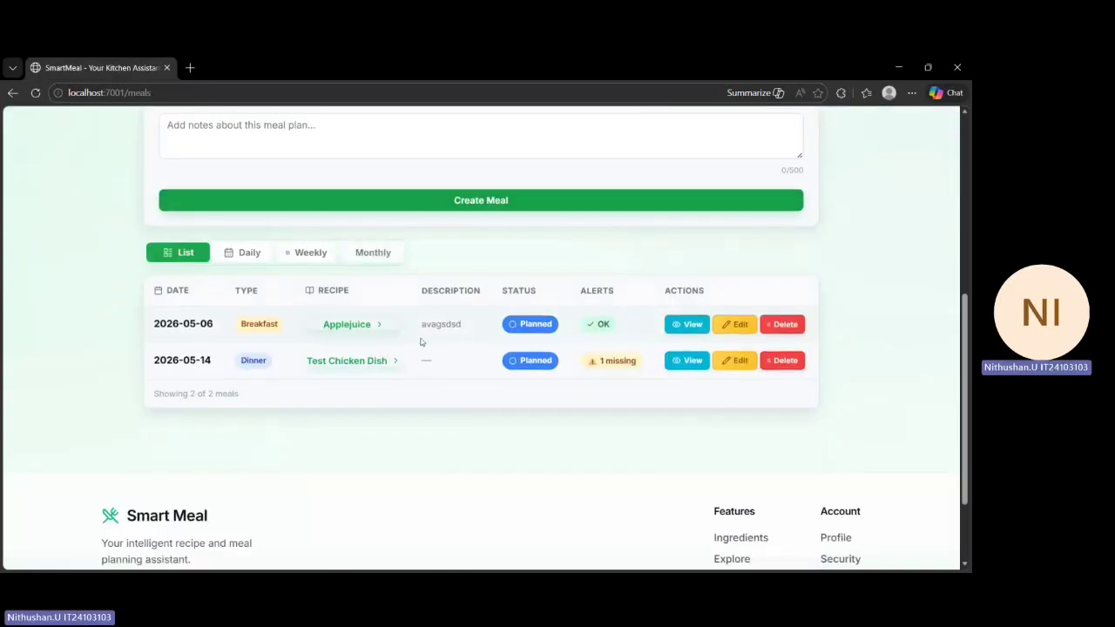
{"action": "mouse_move", "coordinate": [630, 367]}
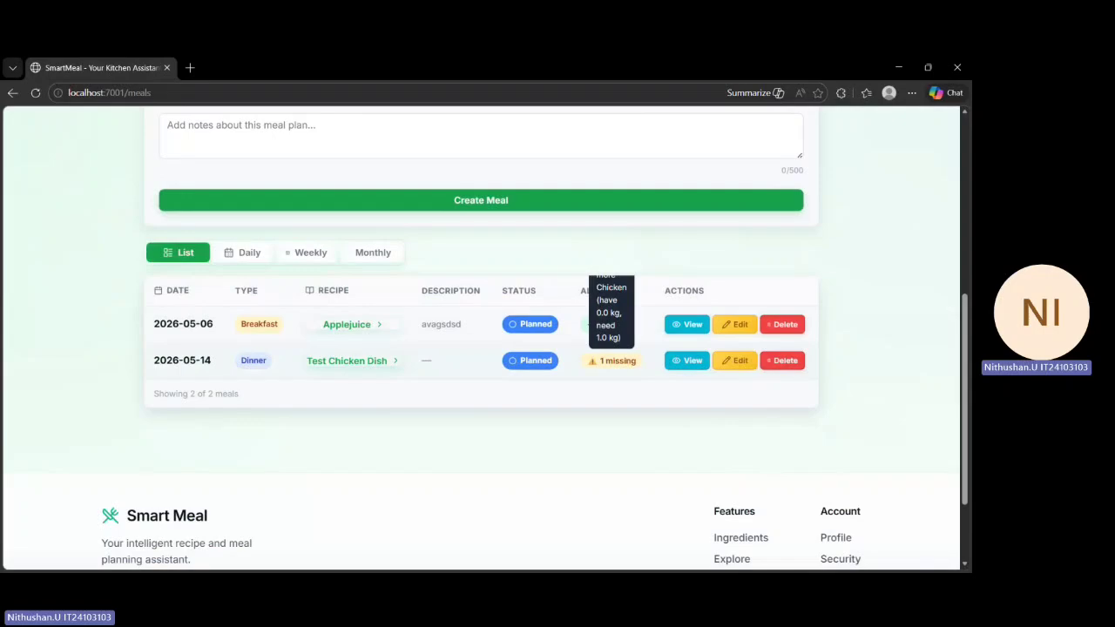
Step: Try to create an Applejuice breakfast for the past date 04/28/2026
{"action": "scroll", "coordinate": [607, 364], "scroll_direction": "up", "scroll_amount": 1}
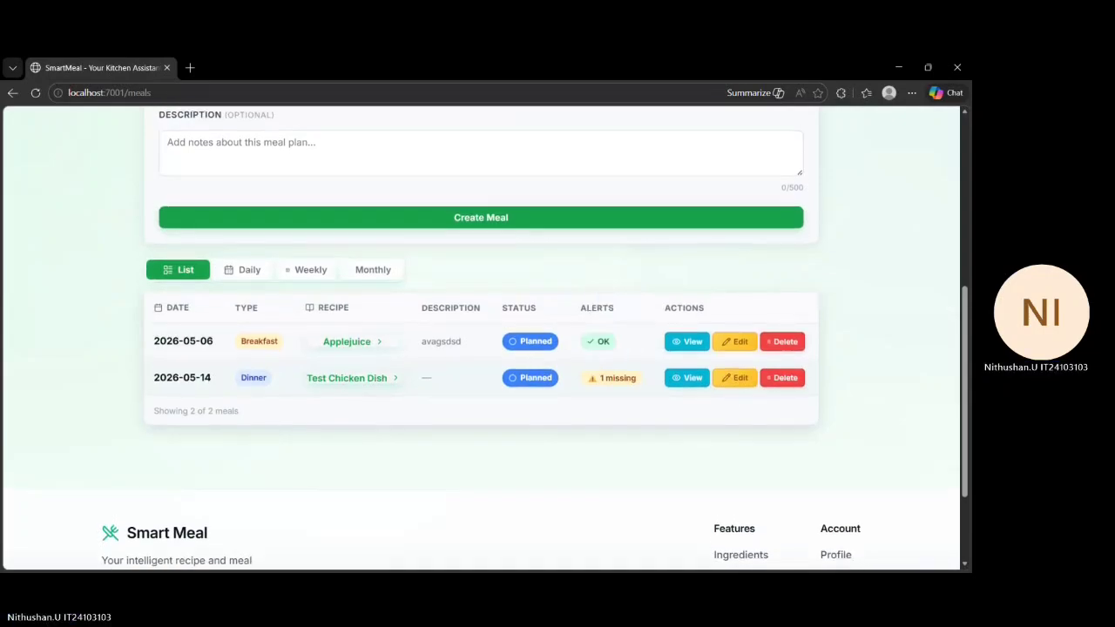
{"action": "scroll", "coordinate": [607, 364], "scroll_direction": "up", "scroll_amount": 1}
{"action": "scroll", "coordinate": [323, 229], "scroll_direction": "up", "scroll_amount": 1}
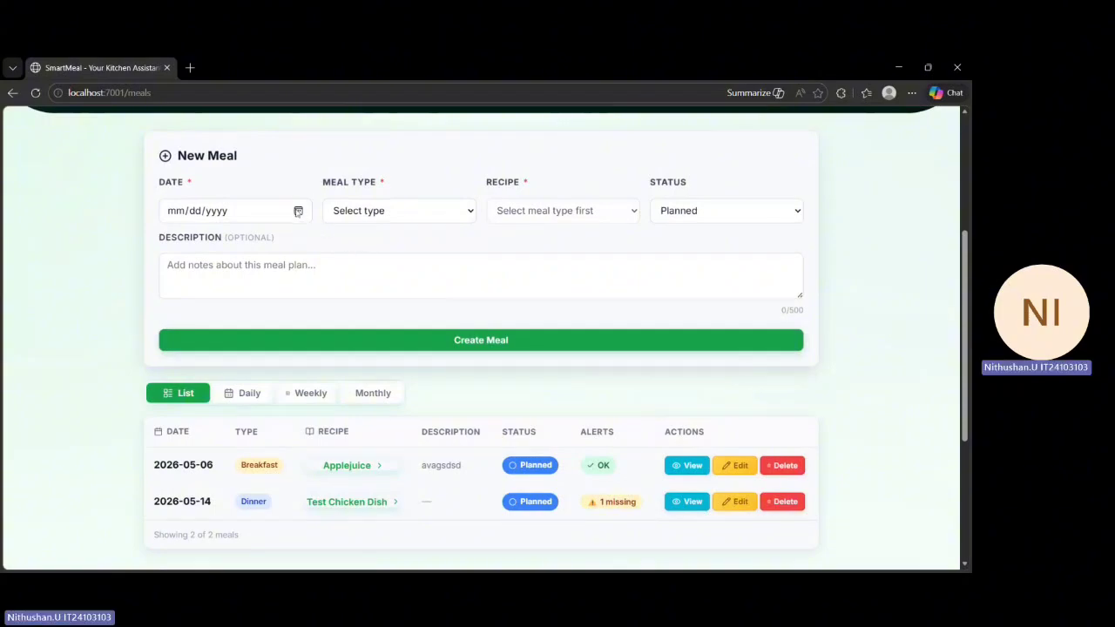
{"action": "left_click", "coordinate": [297, 210]}
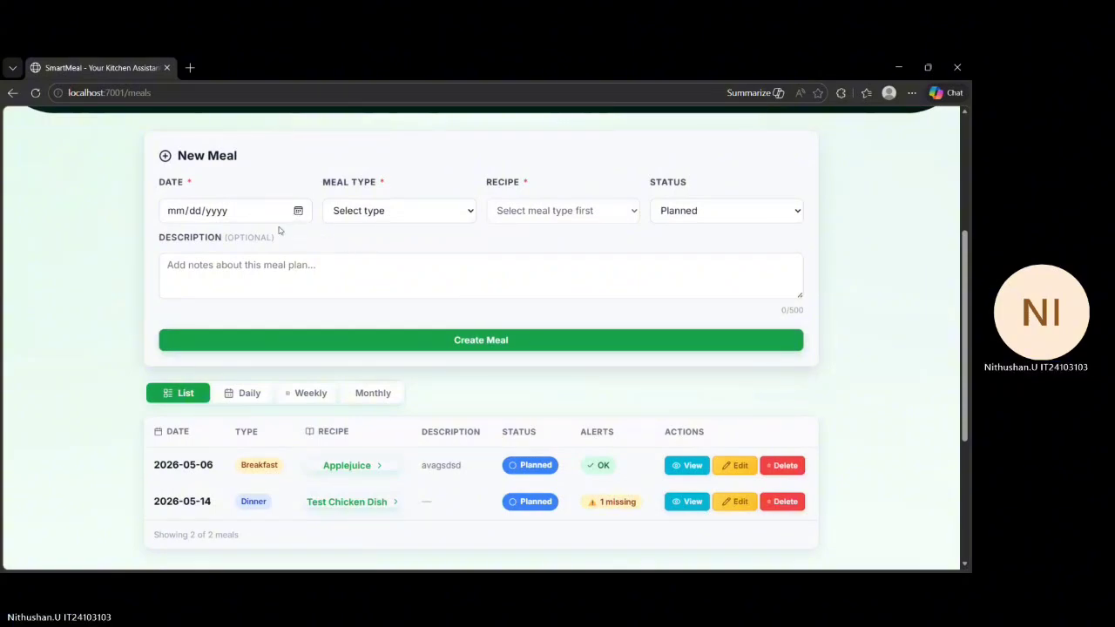
{"action": "left_click", "coordinate": [203, 281]}
{"action": "left_click", "coordinate": [392, 214]}
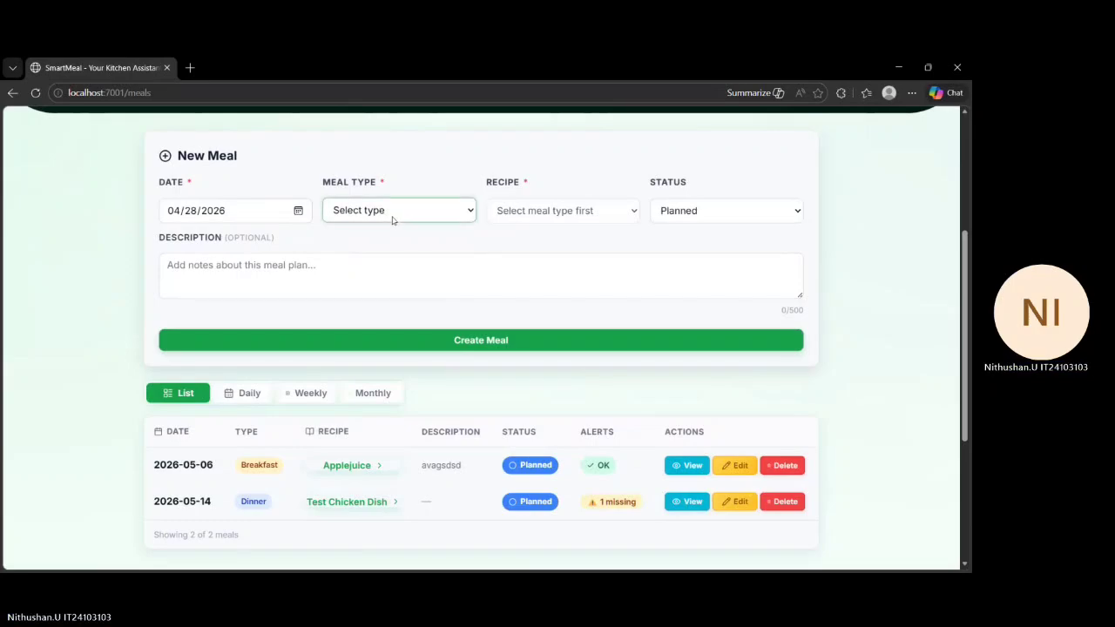
{"action": "left_click", "coordinate": [392, 255]}
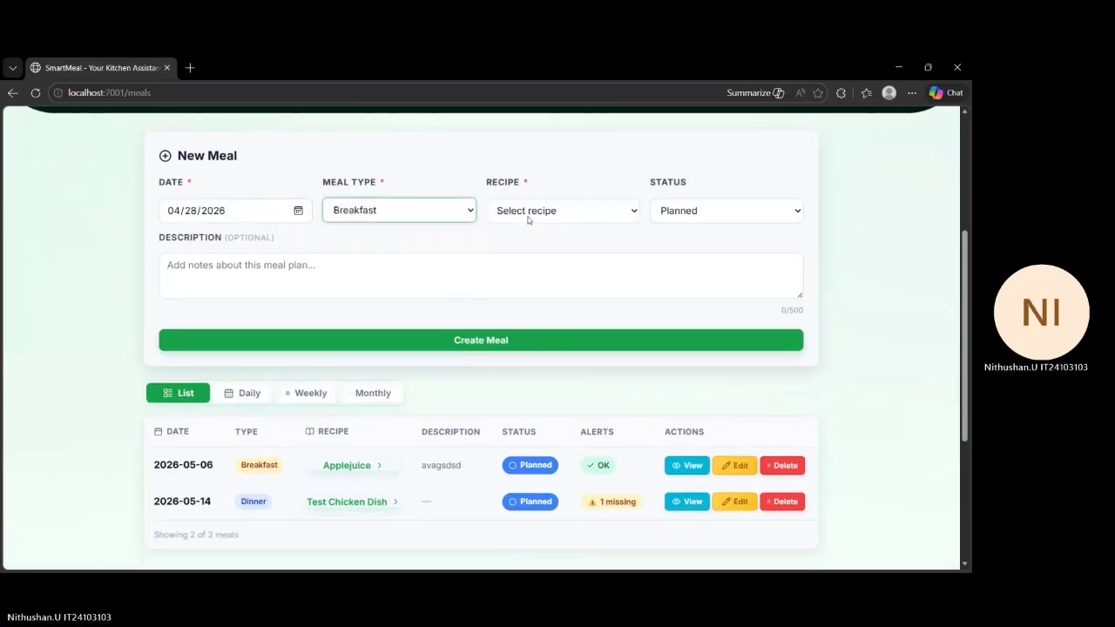
{"action": "left_click", "coordinate": [529, 219]}
{"action": "left_click", "coordinate": [529, 245]}
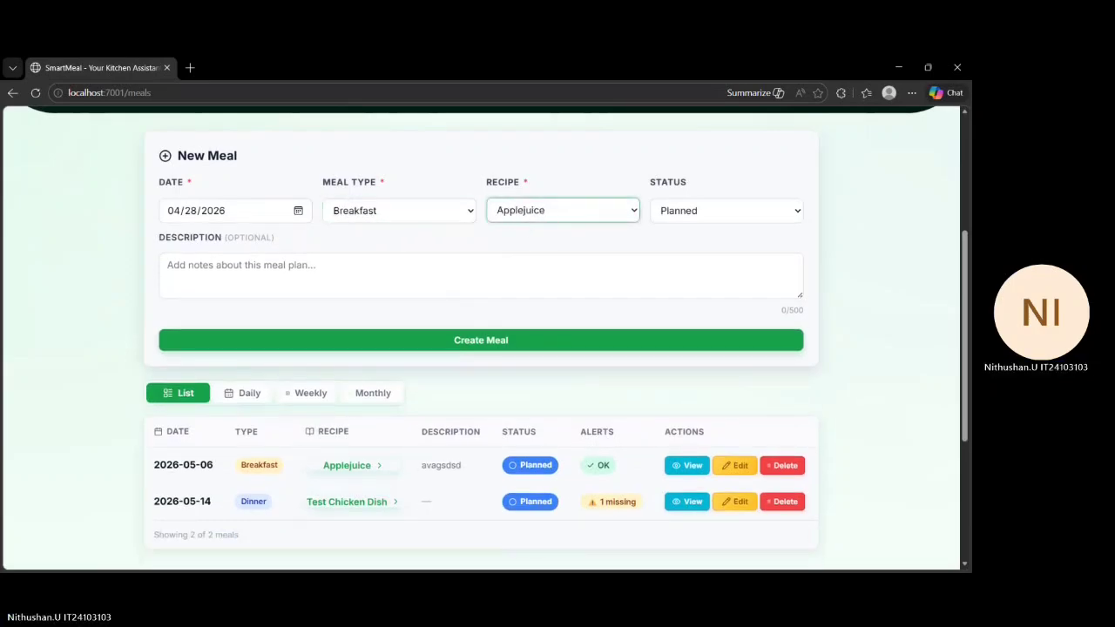
{"action": "left_click", "coordinate": [497, 343]}
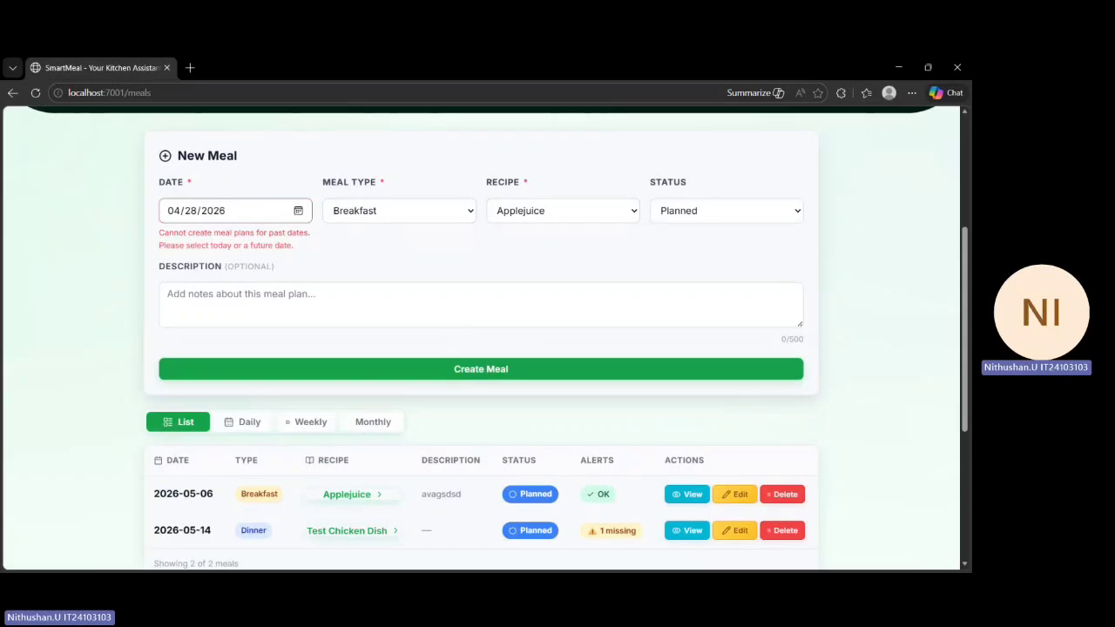
Step: Change the new breakfast's date to 05/06/2026 and its recipe to Avocado toast, and try to create the meal
{"action": "type", "text": "0506"}
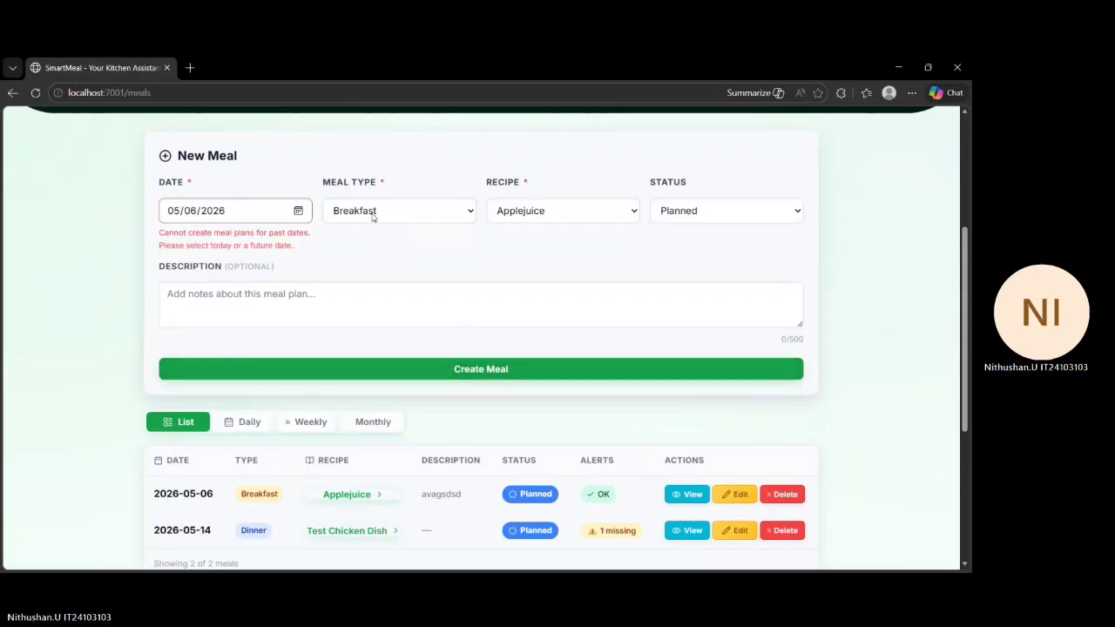
{"action": "left_click", "coordinate": [535, 214]}
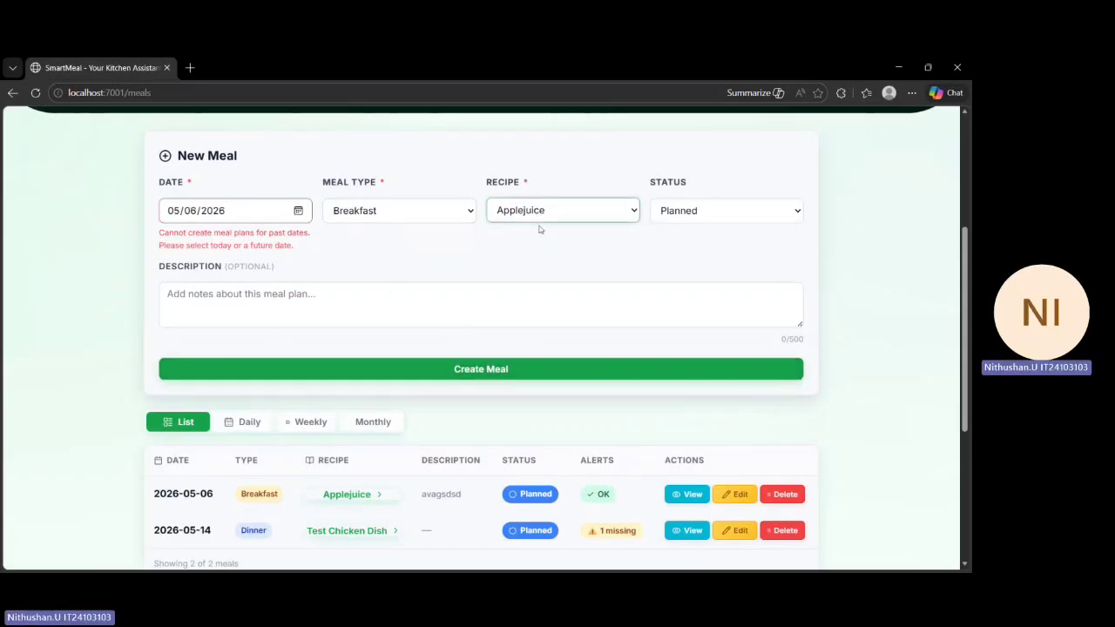
{"action": "left_click", "coordinate": [537, 264]}
{"action": "left_click", "coordinate": [473, 370]}
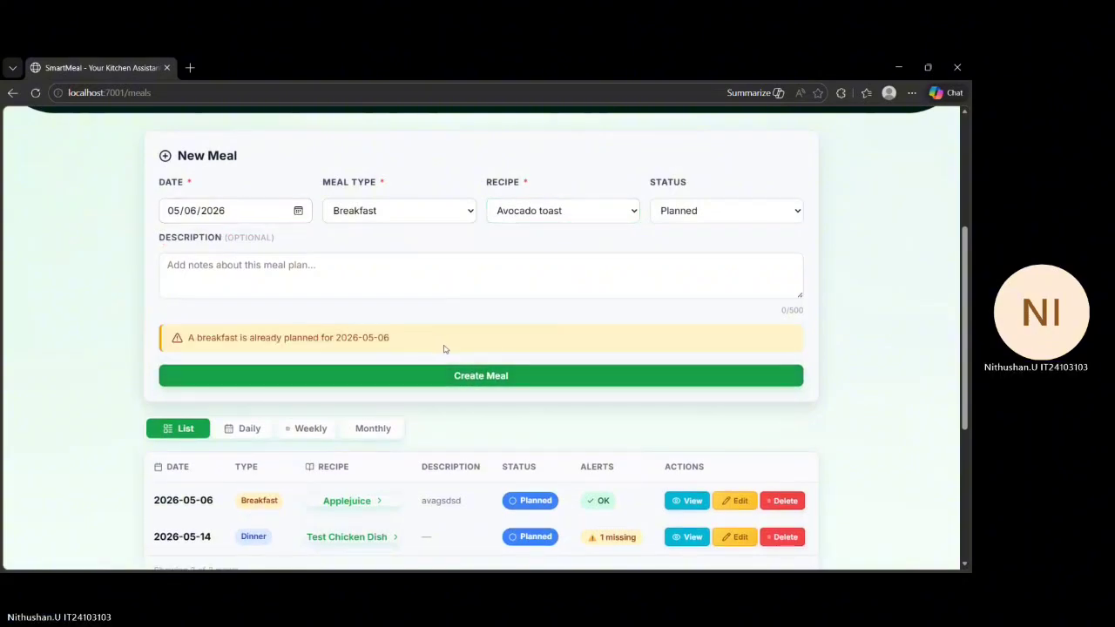
Step: Expand the Applejuice recipe in the meal list and review its ingredients and preparation steps
{"action": "scroll", "coordinate": [442, 348], "scroll_direction": "down", "scroll_amount": 2}
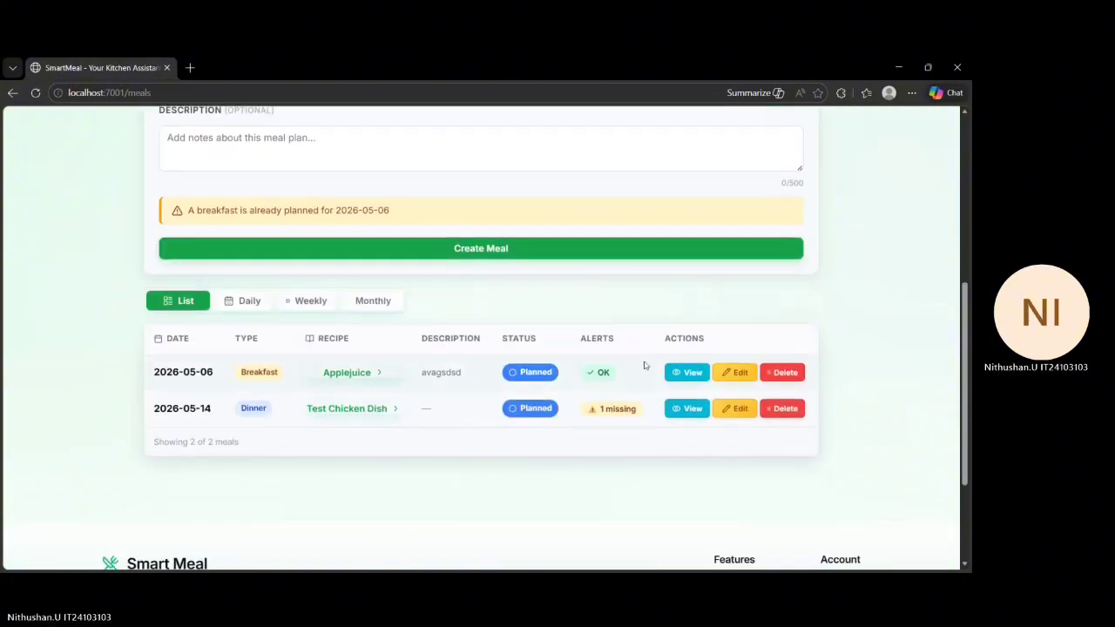
{"action": "left_click", "coordinate": [348, 372]}
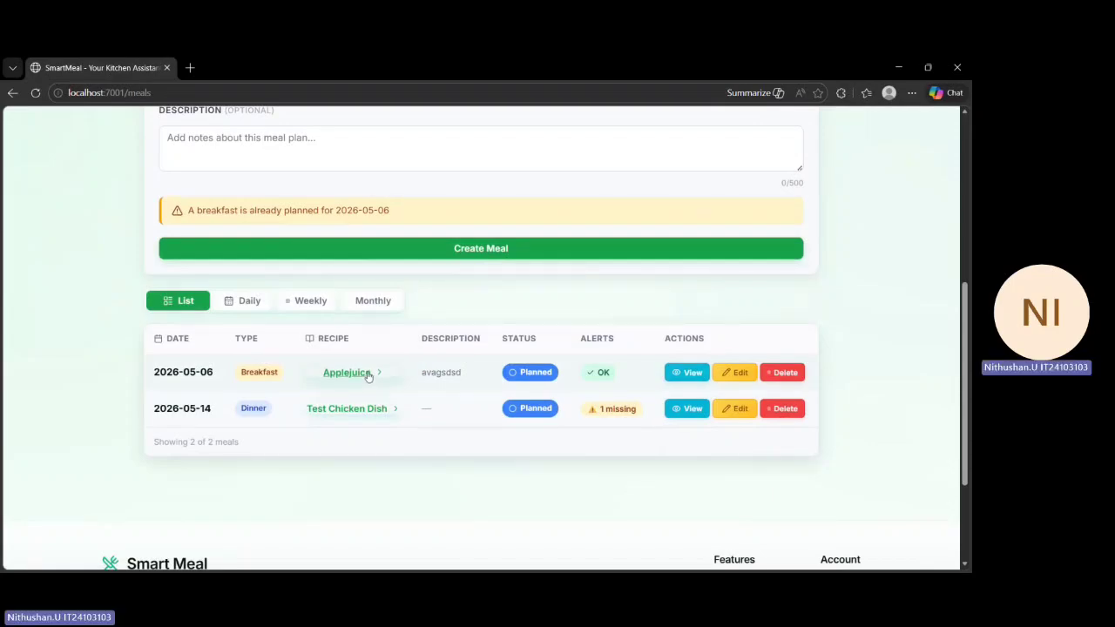
{"action": "scroll", "coordinate": [368, 376], "scroll_direction": "down", "scroll_amount": 2}
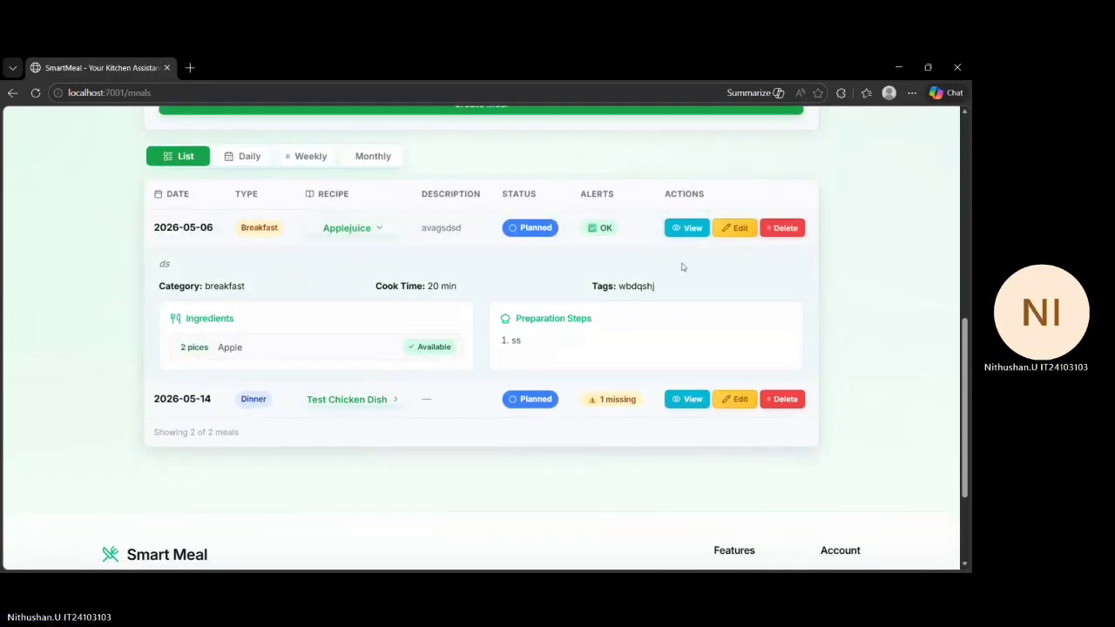
Step: Change the description of the Applejuice breakfast on 2026-05-06 to "dsdjghjab" and update the meal
{"action": "left_click", "coordinate": [732, 228]}
{"action": "scroll", "coordinate": [612, 365], "scroll_direction": "up", "scroll_amount": 3}
{"action": "scroll", "coordinate": [607, 369], "scroll_direction": "down", "scroll_amount": 2}
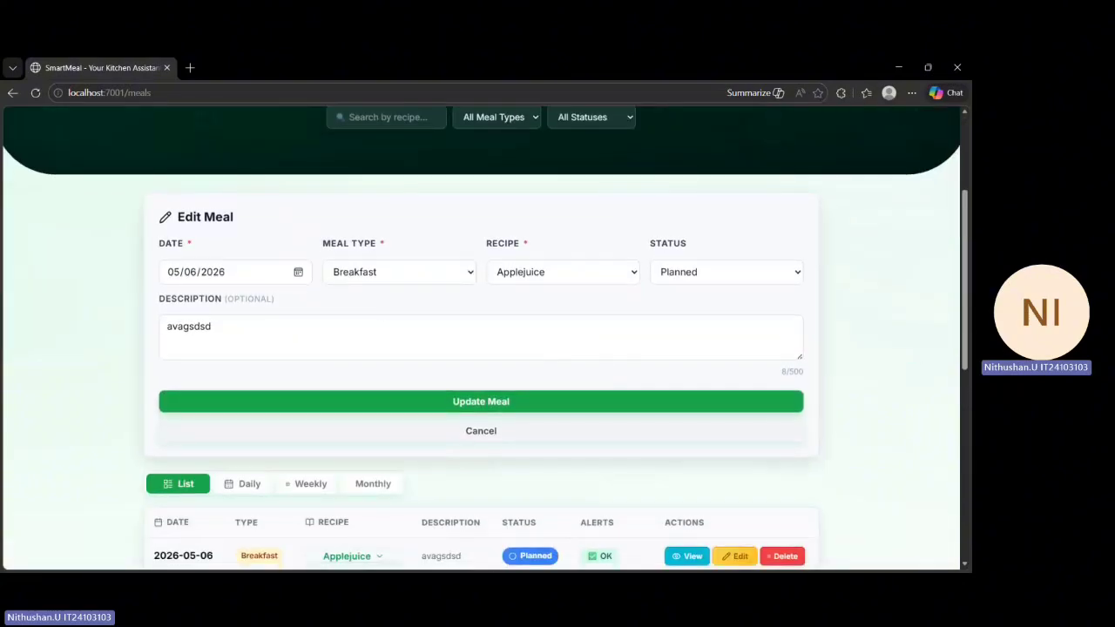
{"action": "left_click", "coordinate": [213, 328]}
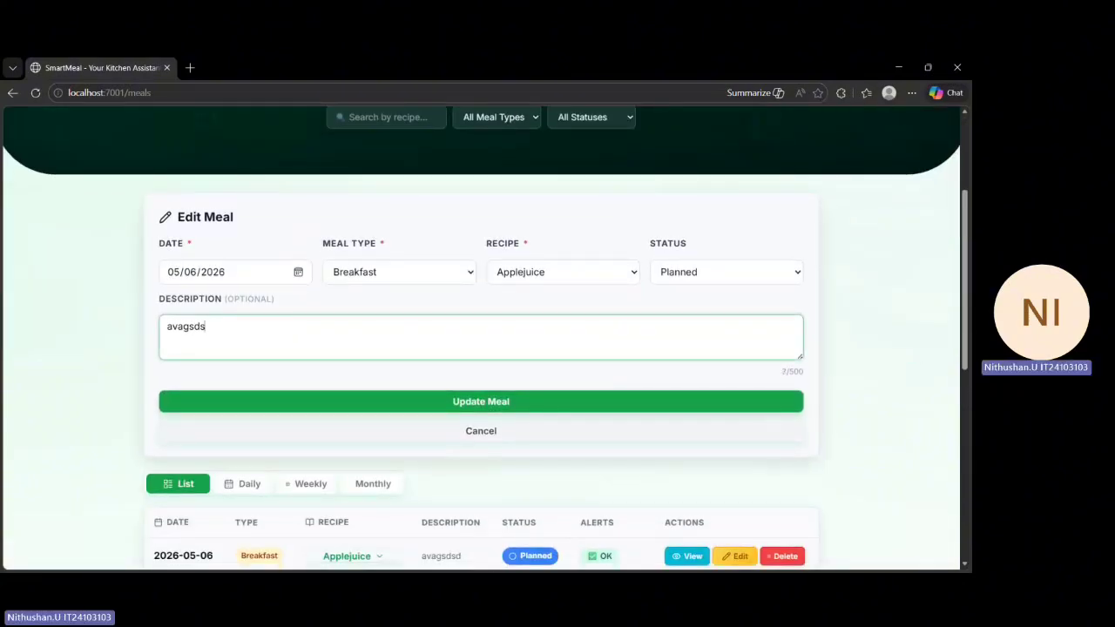
{"action": "key", "text": "BackSpace"}
{"action": "key", "text": "BackSpace"}
{"action": "key", "text": "BackSpace"}
{"action": "key", "text": "BackSpace"}
{"action": "key", "text": "BackSpace"}
{"action": "key", "text": "BackSpace"}
{"action": "key", "text": "BackSpace"}
{"action": "type", "text": "dsdjghjab"}
{"action": "left_click", "coordinate": [449, 400]}
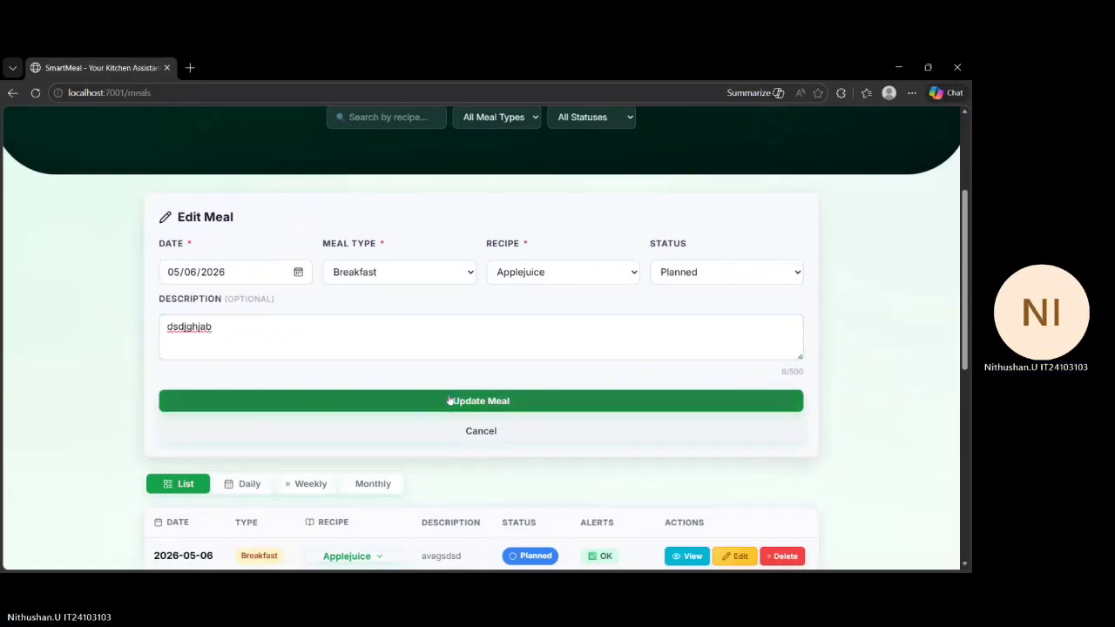
Step: Delete the 2026-05-06 Applejuice breakfast from the meal list and confirm the deletion
{"action": "scroll", "coordinate": [449, 399], "scroll_direction": "down", "scroll_amount": 3}
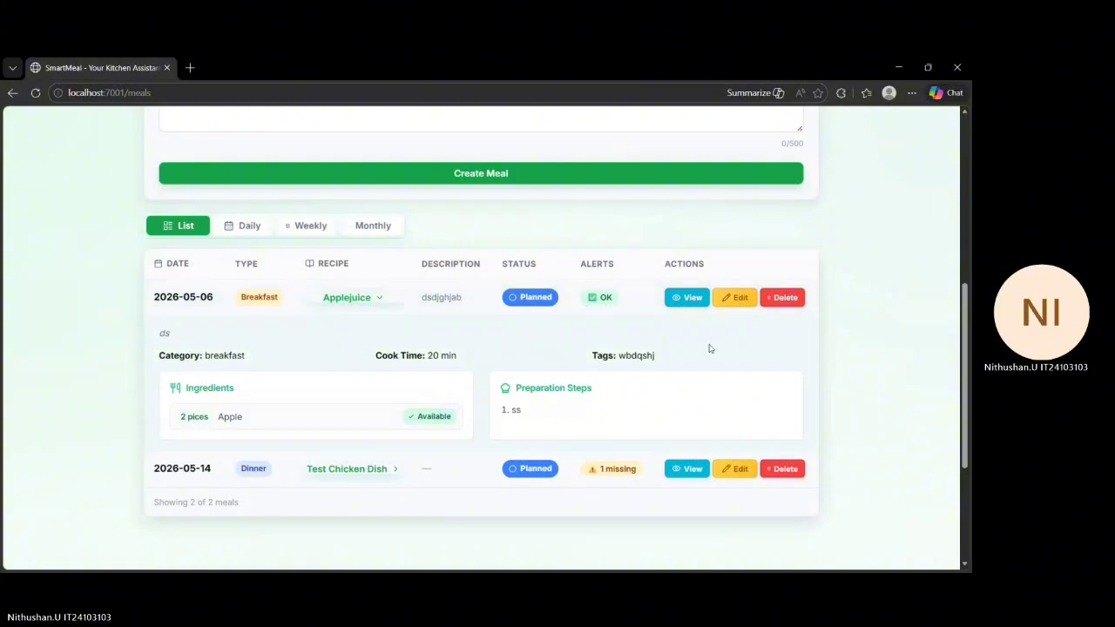
{"action": "left_click", "coordinate": [784, 298]}
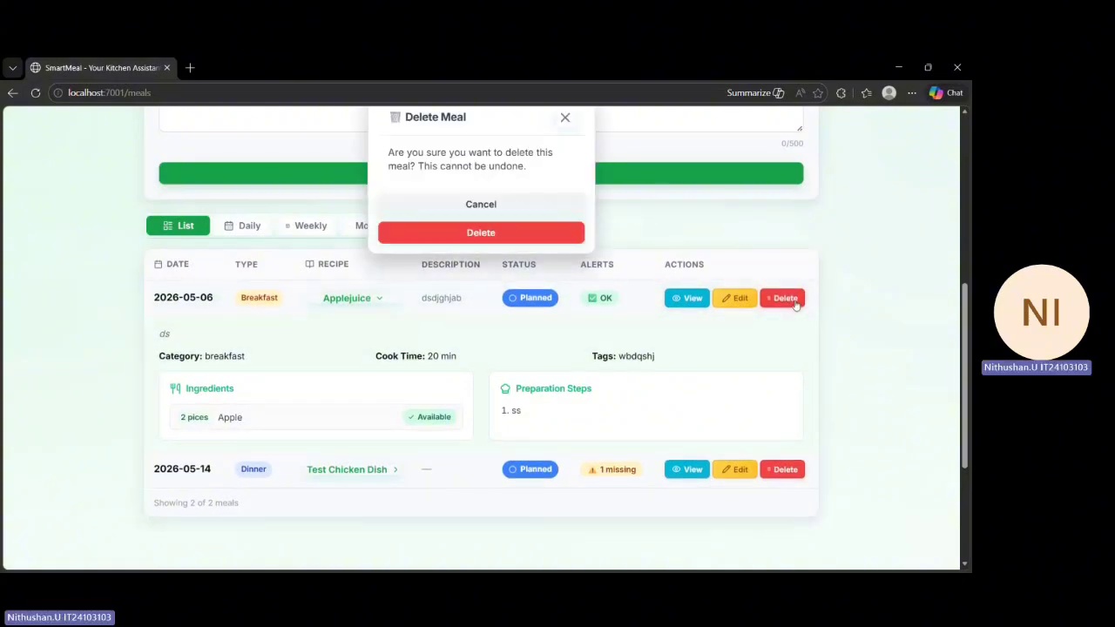
{"action": "left_click", "coordinate": [542, 230]}
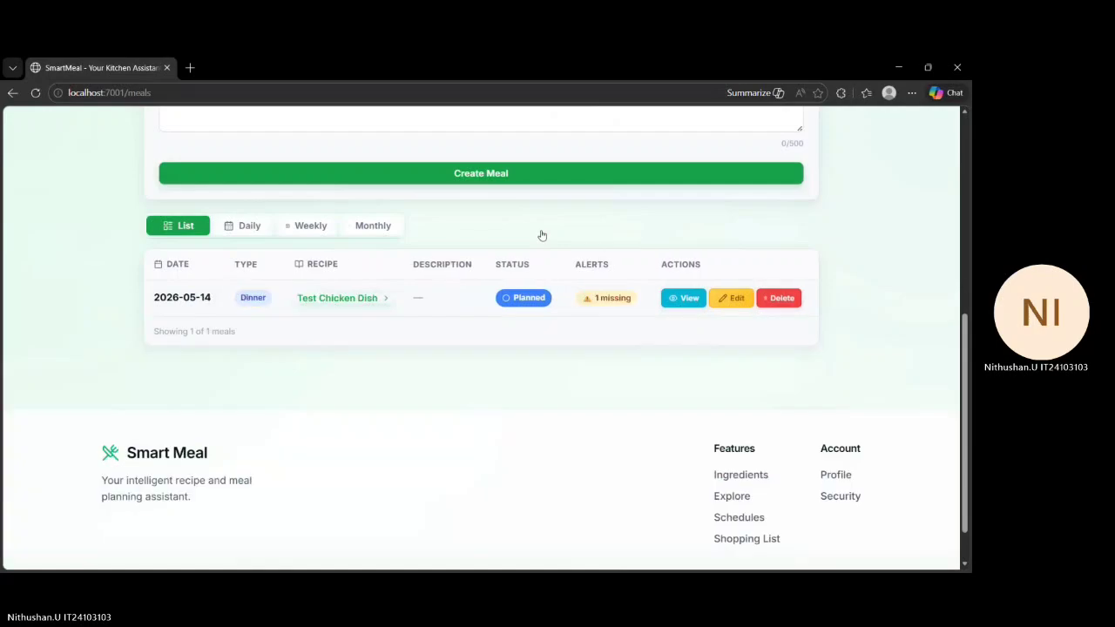
{"action": "scroll", "coordinate": [481, 339], "scroll_direction": "up", "scroll_amount": 1}
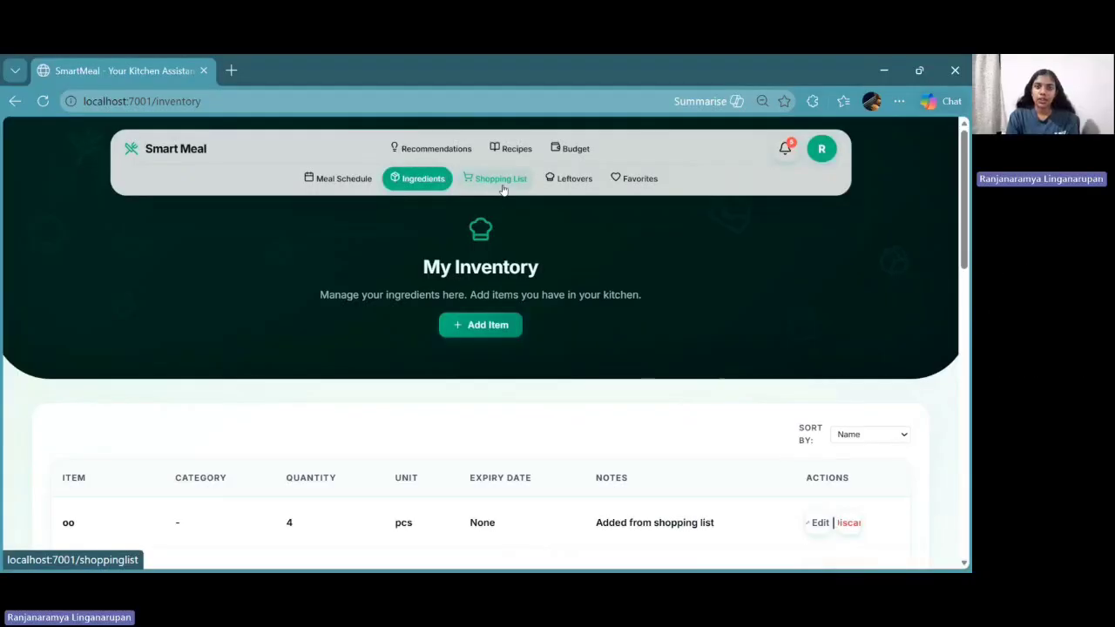
Step: Open the shopping list and start a new item named "gbvhbj" with a quantity of 8
{"action": "left_click", "coordinate": [500, 182]}
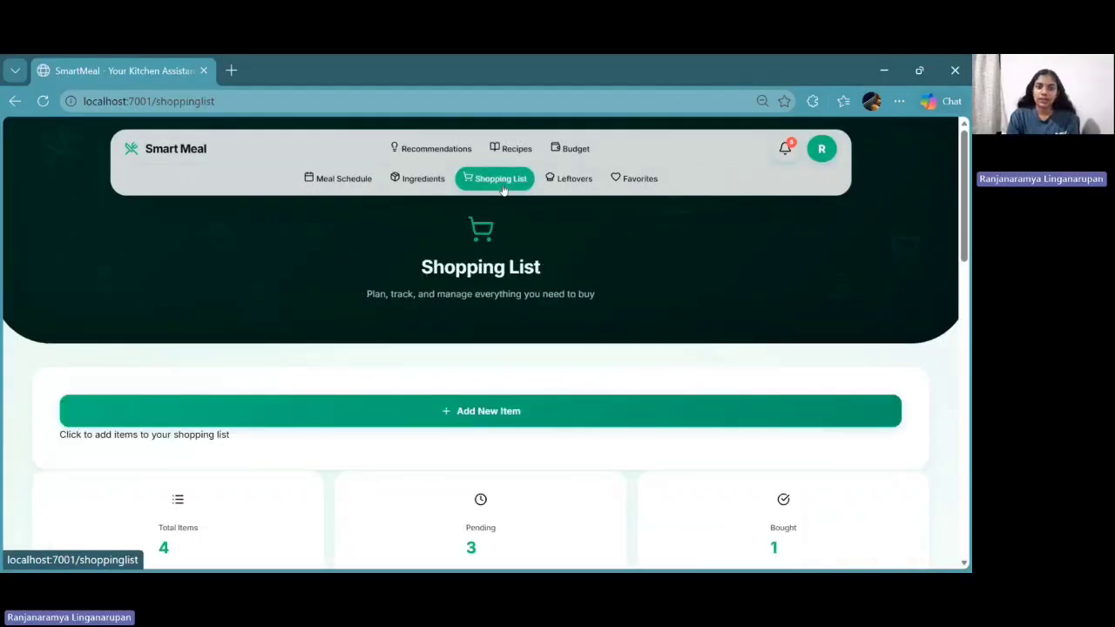
{"action": "left_click", "coordinate": [534, 407]}
{"action": "left_click", "coordinate": [233, 486]}
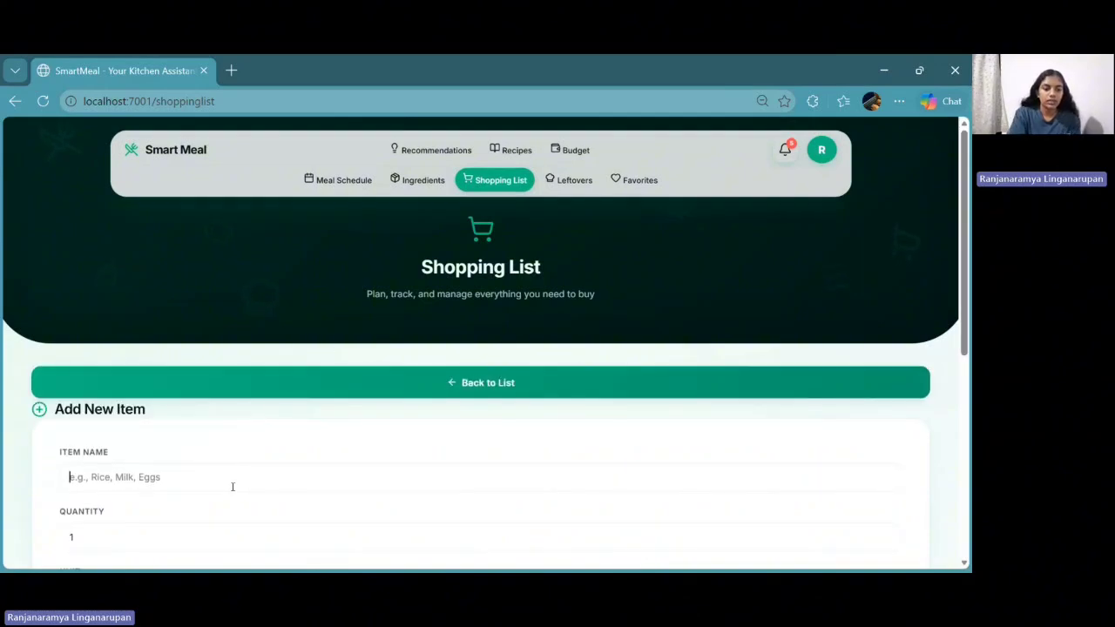
{"action": "type", "text": "gbvhbj"}
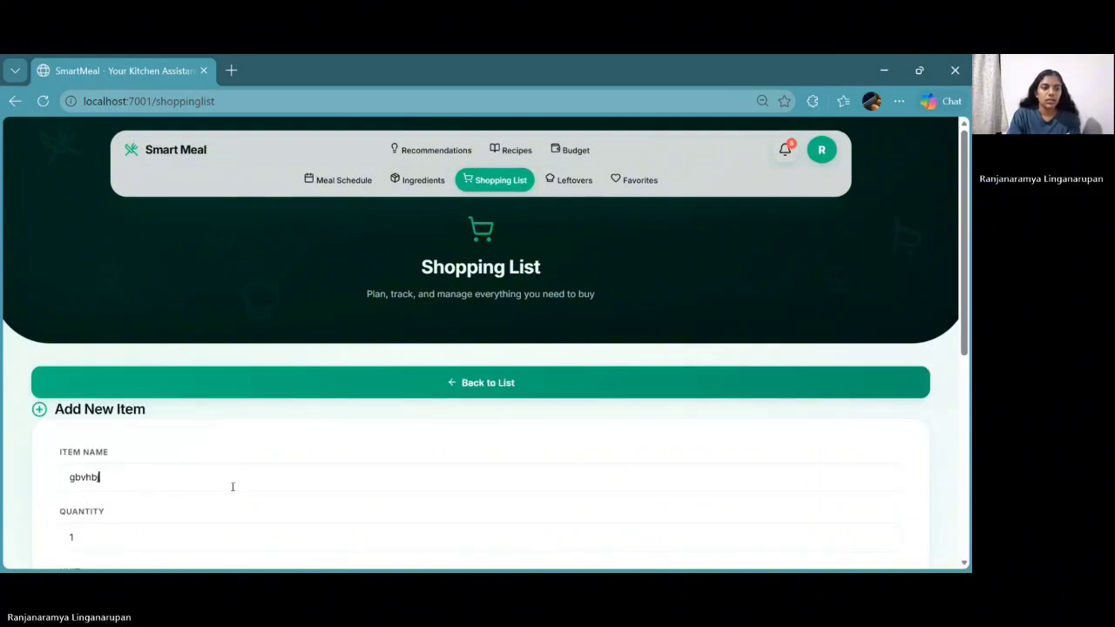
{"action": "scroll", "coordinate": [198, 361], "scroll_direction": "down", "scroll_amount": 2}
{"action": "left_click", "coordinate": [203, 377]}
{"action": "key", "text": "BackSpace"}
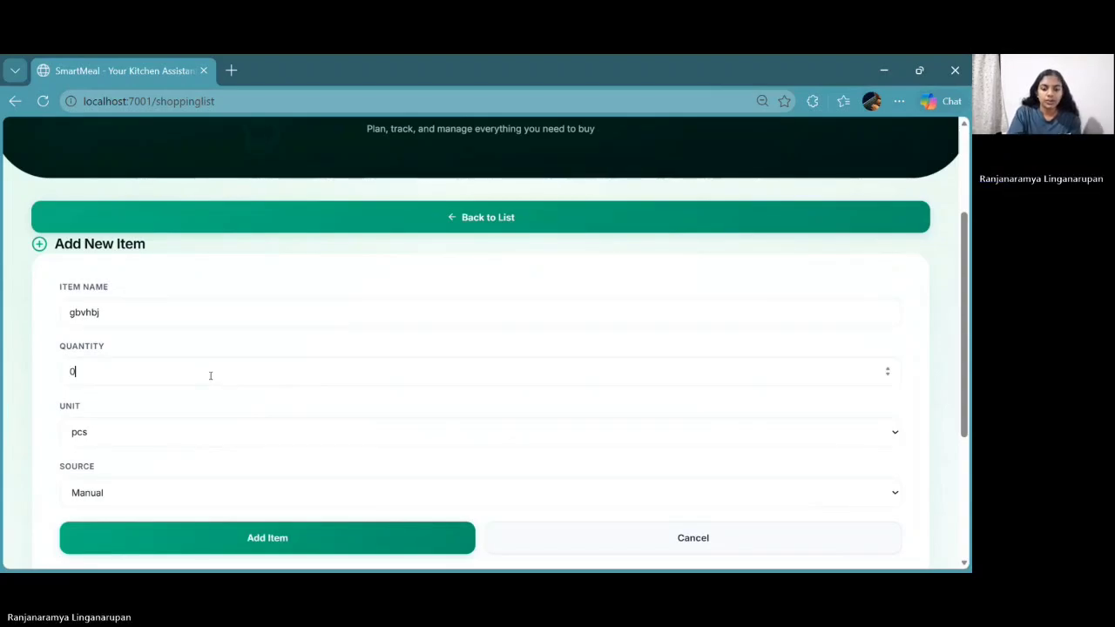
{"action": "key", "text": "BackSpace"}
{"action": "type", "text": "8"}
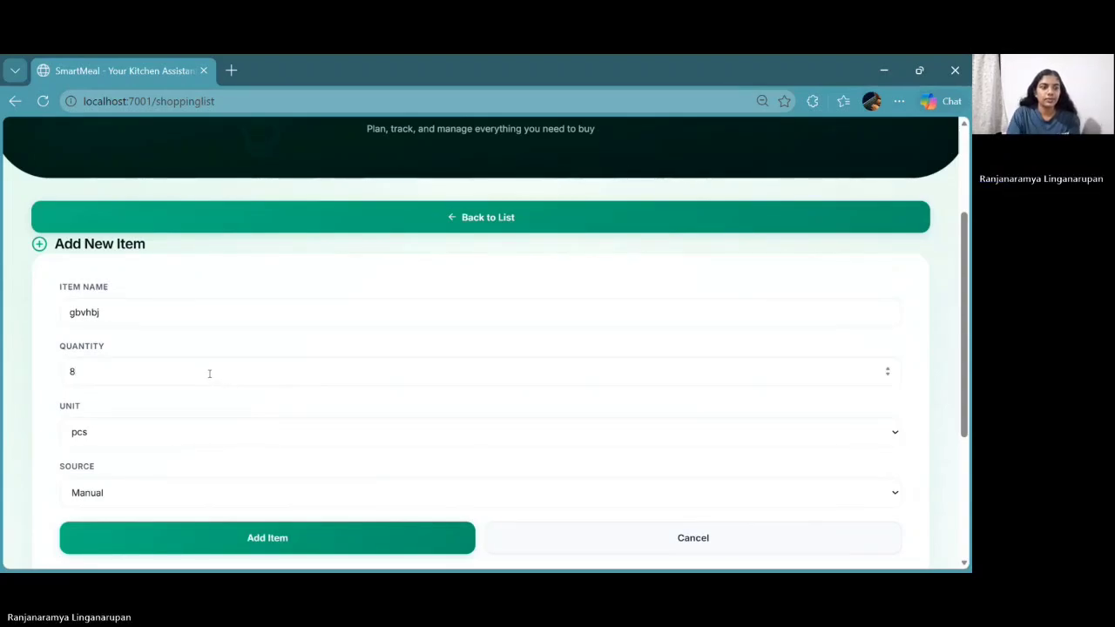
Step: Set the new item's unit to jar and its source to Meal Plan, and add it to the shopping list
{"action": "left_click", "coordinate": [189, 302]}
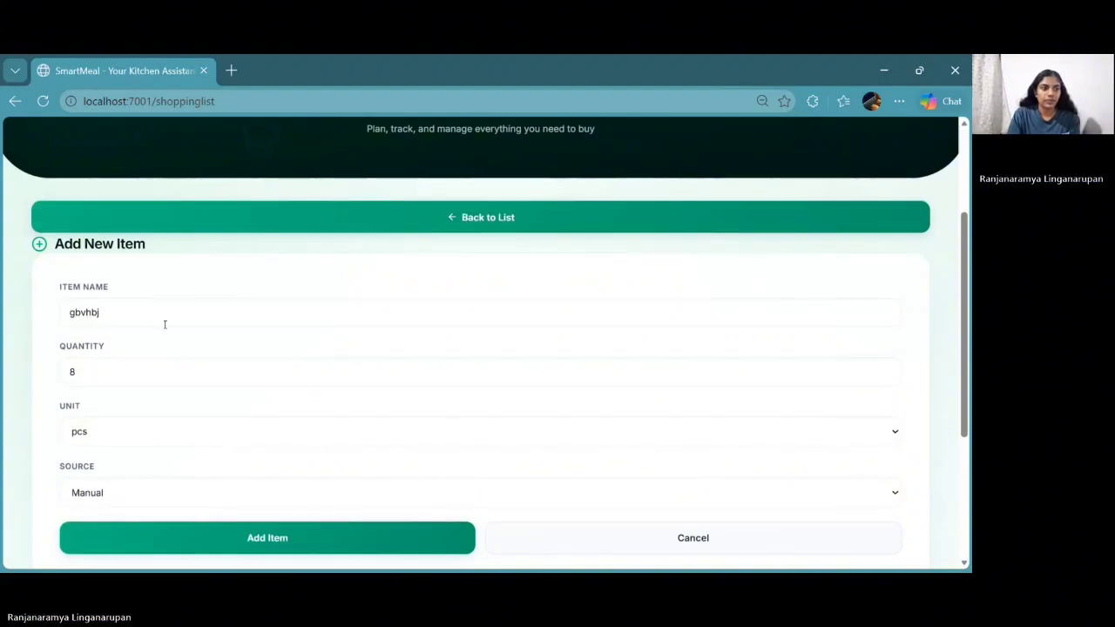
{"action": "left_click", "coordinate": [214, 460]}
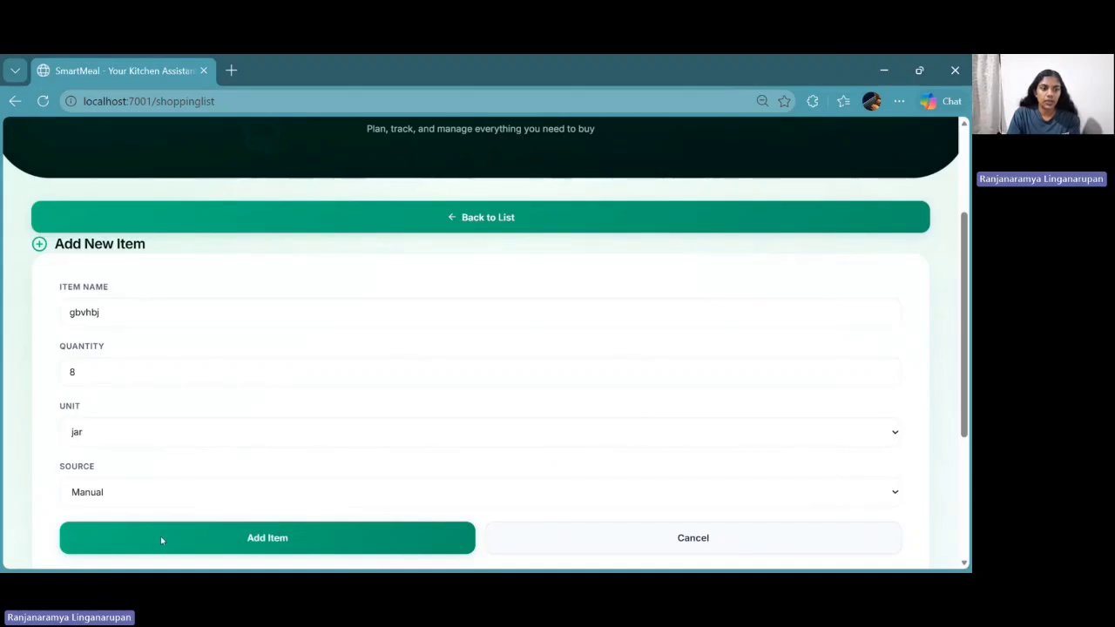
{"action": "key", "text": "Down"}
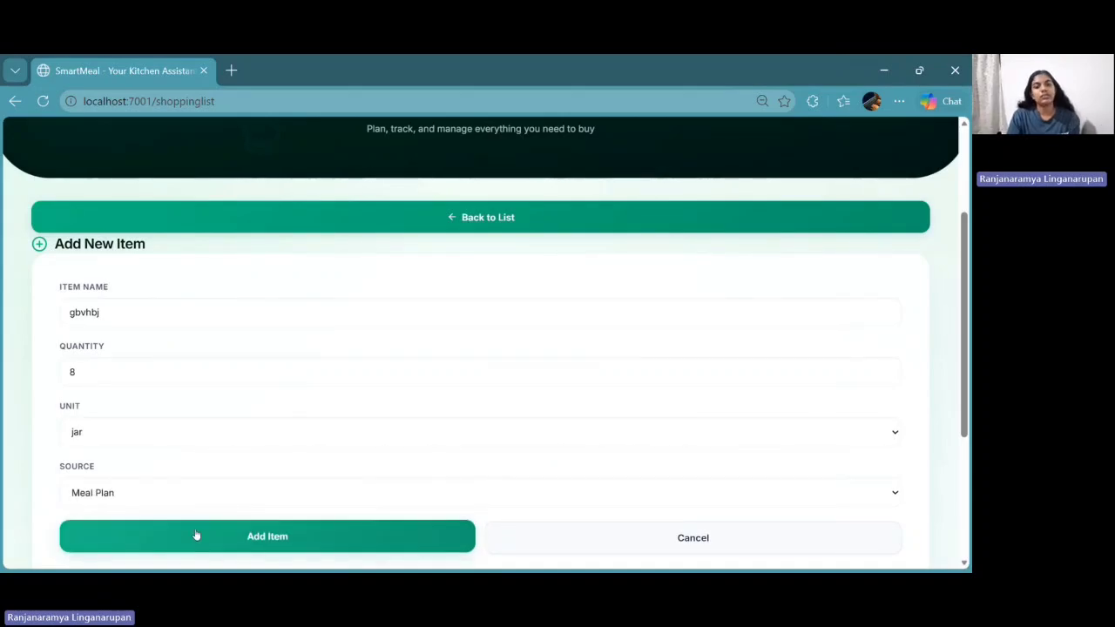
{"action": "left_click", "coordinate": [196, 536]}
Step: Edit the gbvhbj item to use the unit slice and the source Manual, and save the changes
{"action": "scroll", "coordinate": [402, 410], "scroll_direction": "down", "scroll_amount": 1}
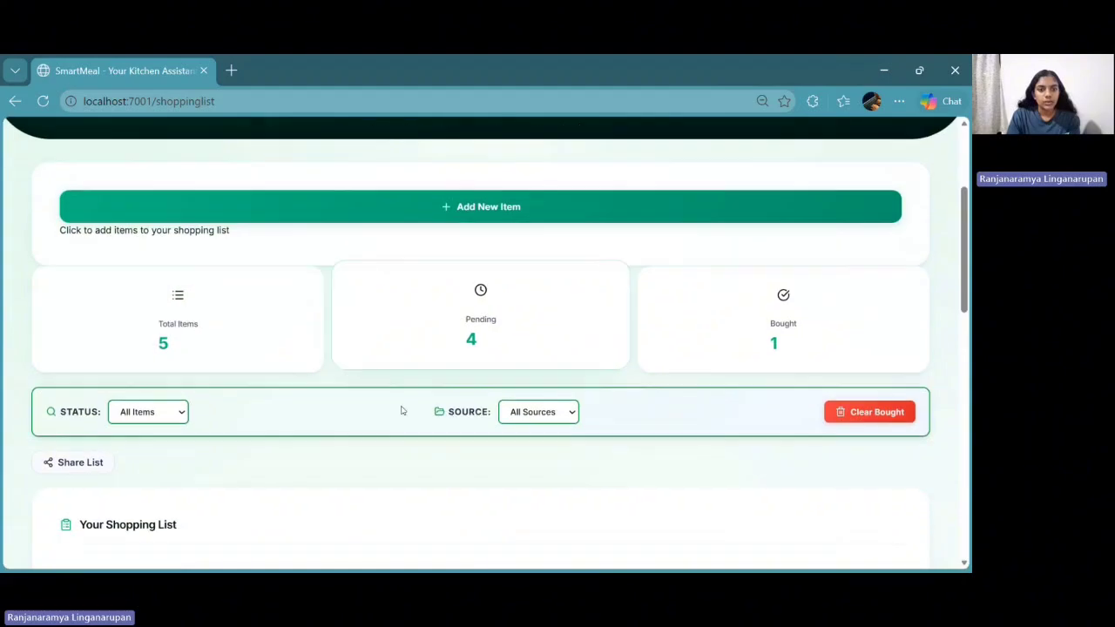
{"action": "scroll", "coordinate": [401, 410], "scroll_direction": "down", "scroll_amount": 2}
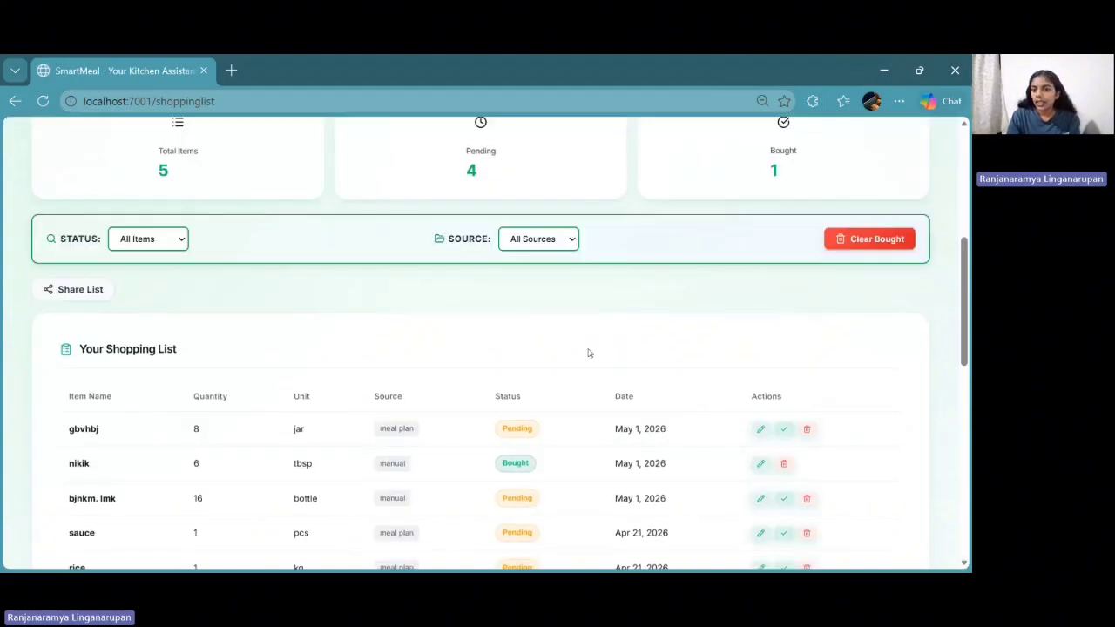
{"action": "left_click", "coordinate": [760, 430]}
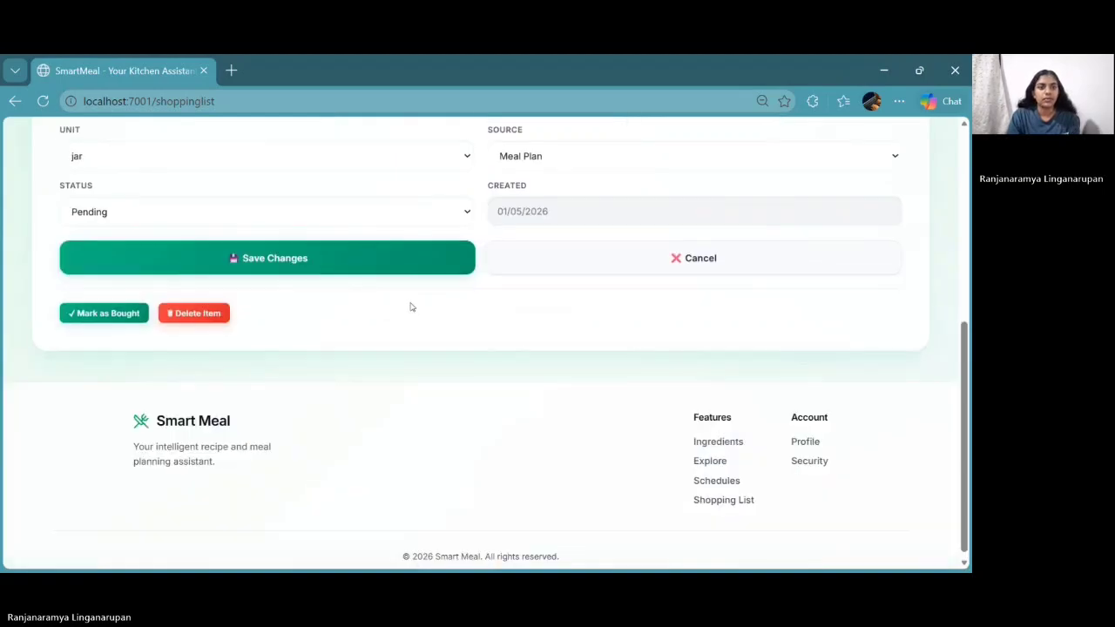
{"action": "scroll", "coordinate": [411, 307], "scroll_direction": "up", "scroll_amount": 3}
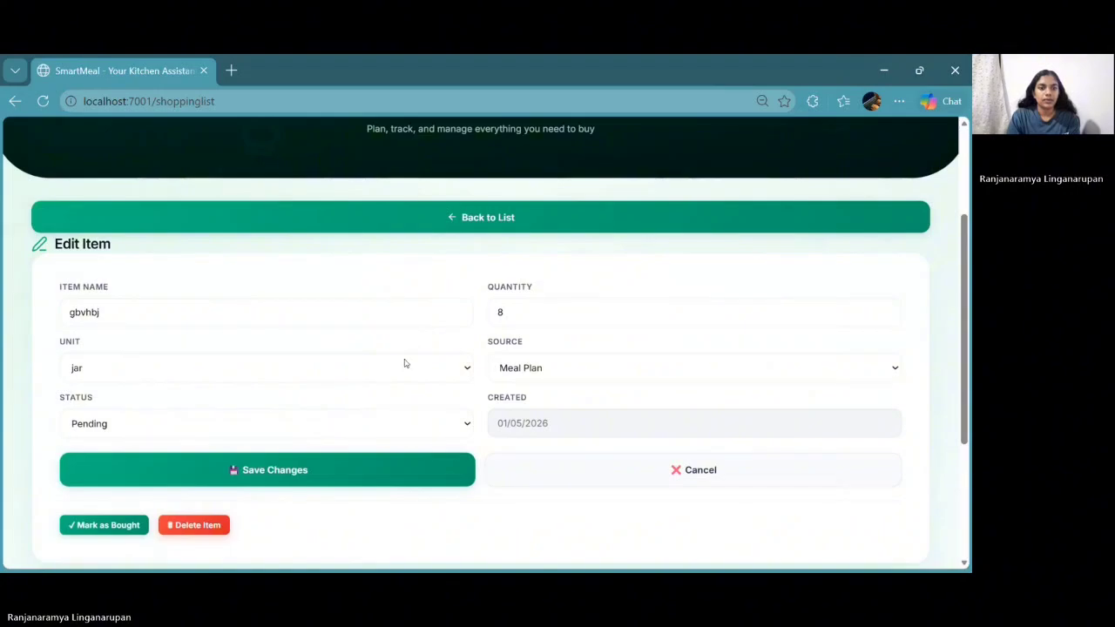
{"action": "left_click", "coordinate": [358, 247]}
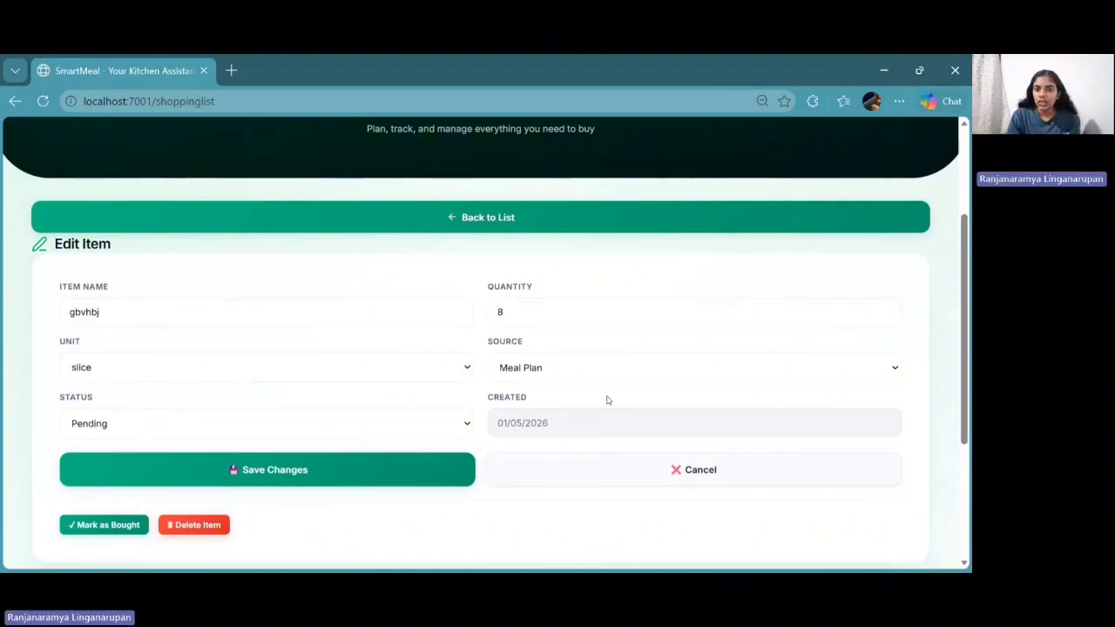
{"action": "left_click", "coordinate": [554, 393]}
{"action": "left_click", "coordinate": [529, 305]}
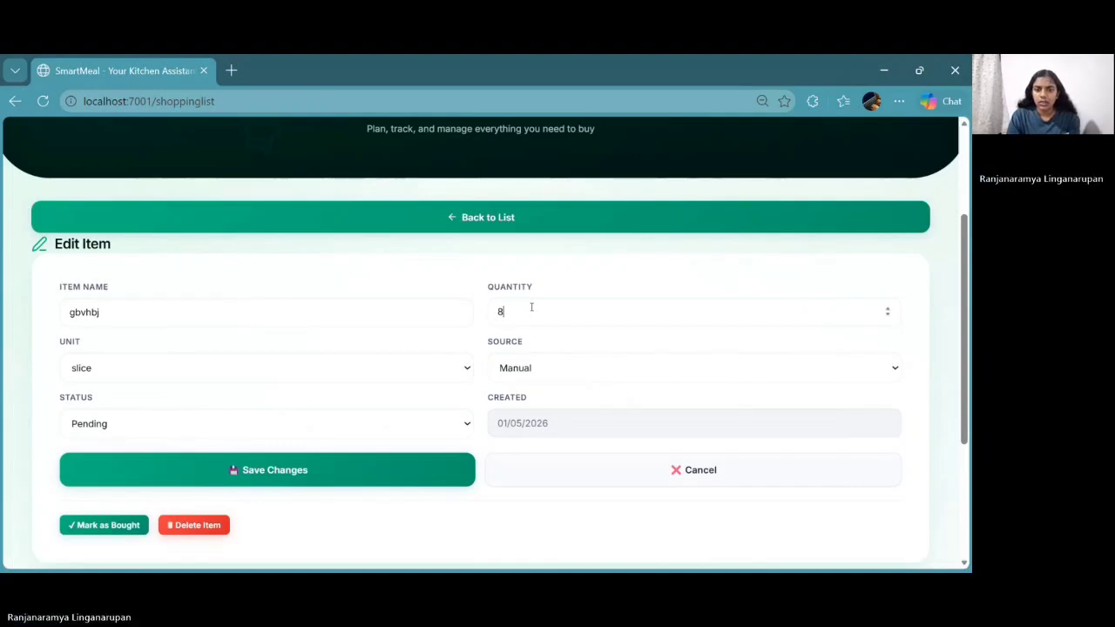
{"action": "left_click", "coordinate": [349, 474]}
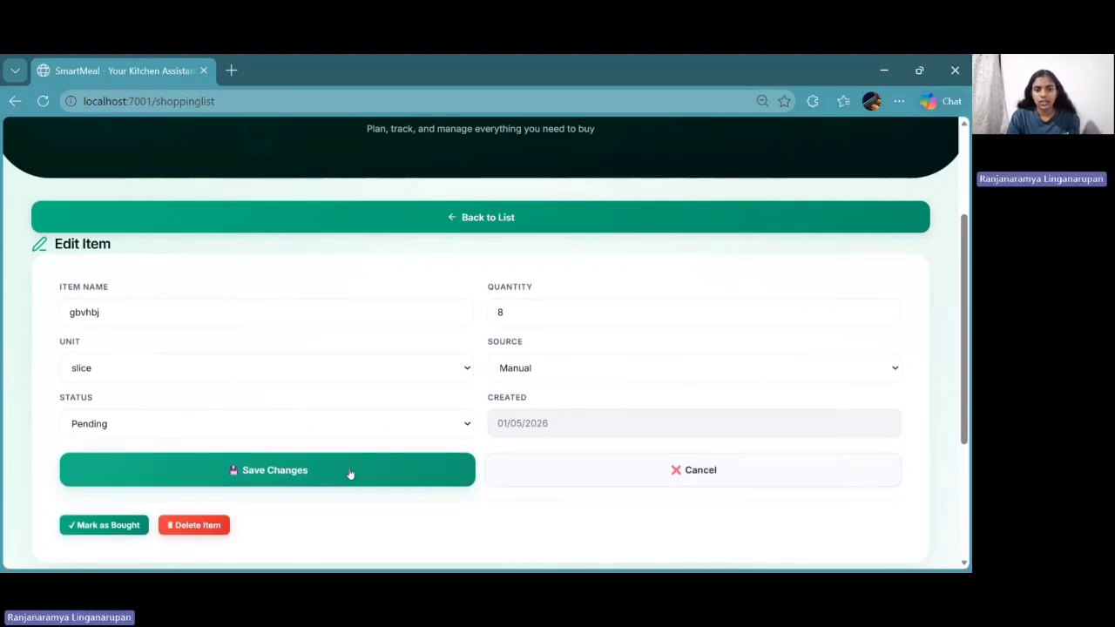
Step: Mark the gbvhbj item as bought and delete it from the shopping list
{"action": "scroll", "coordinate": [463, 350], "scroll_direction": "down", "scroll_amount": 3}
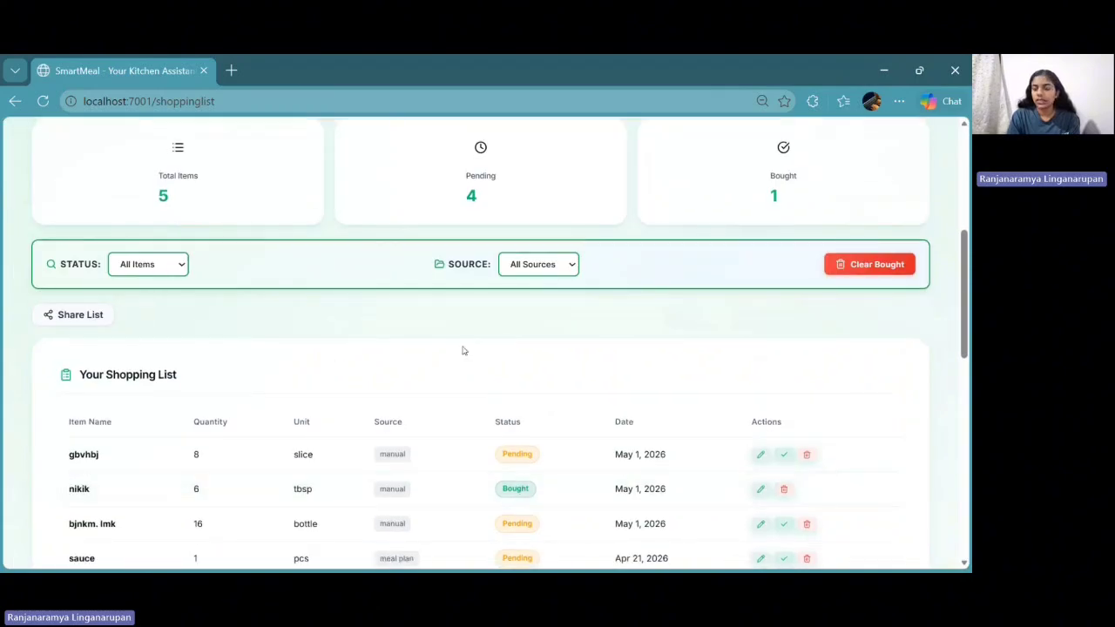
{"action": "left_click", "coordinate": [785, 455]}
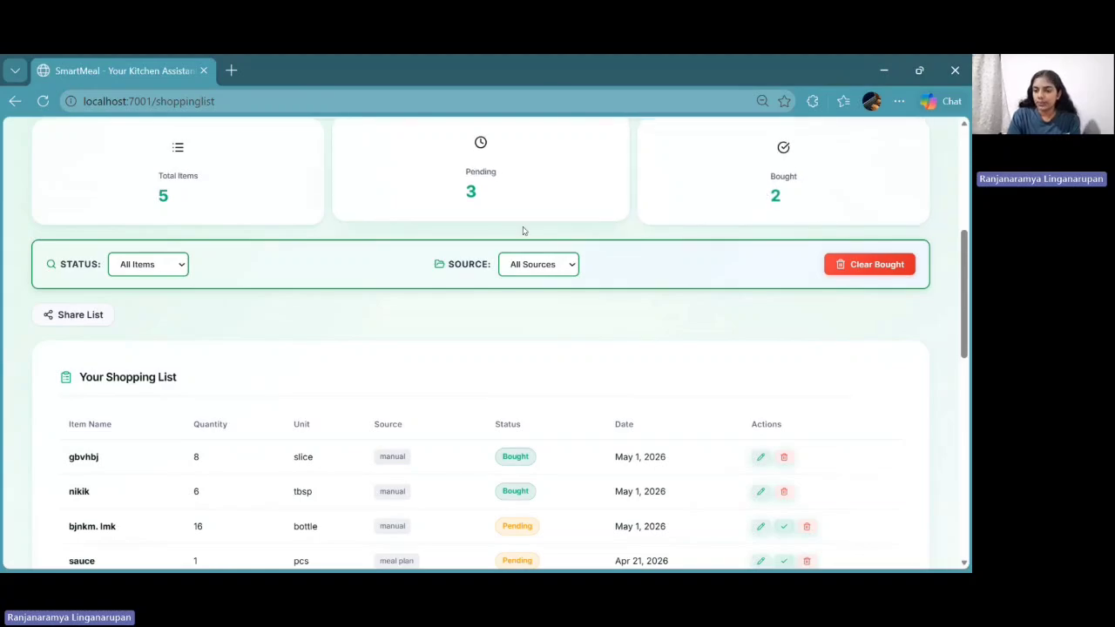
{"action": "left_click", "coordinate": [784, 453]}
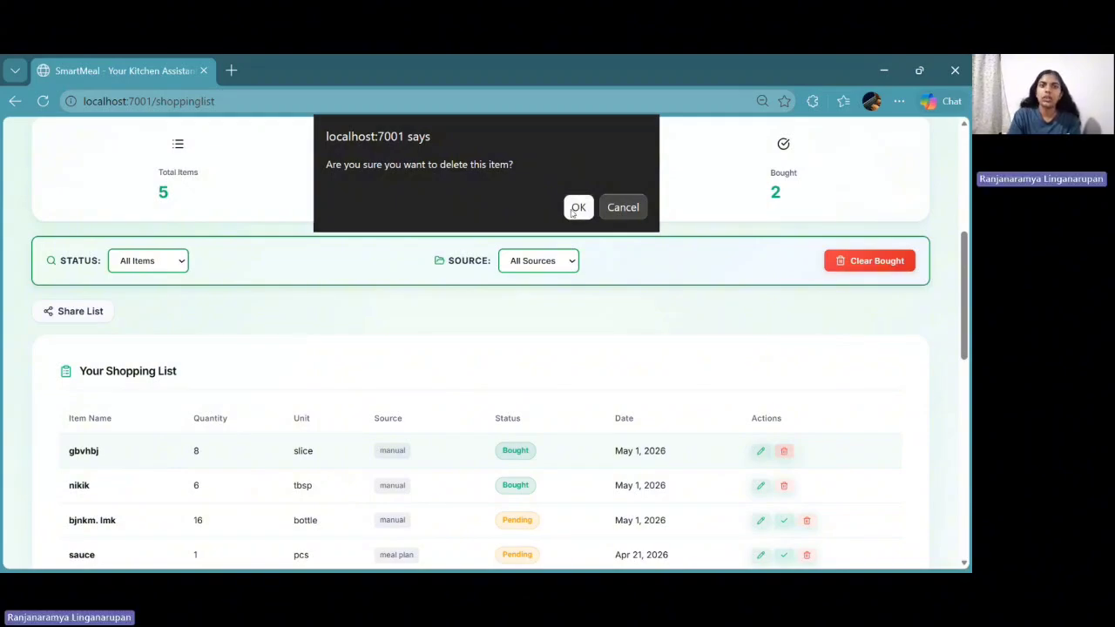
{"action": "left_click", "coordinate": [576, 209]}
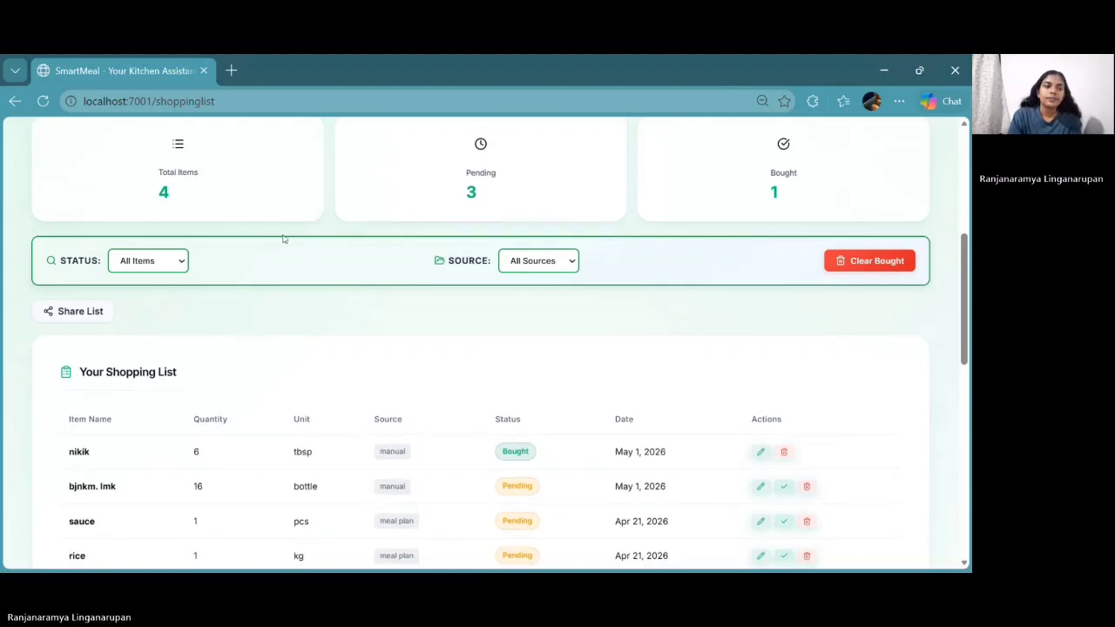
Step: Filter the shopping list by status Pending and Bought, and by source Manual and Meal Plan
{"action": "left_click", "coordinate": [174, 260]}
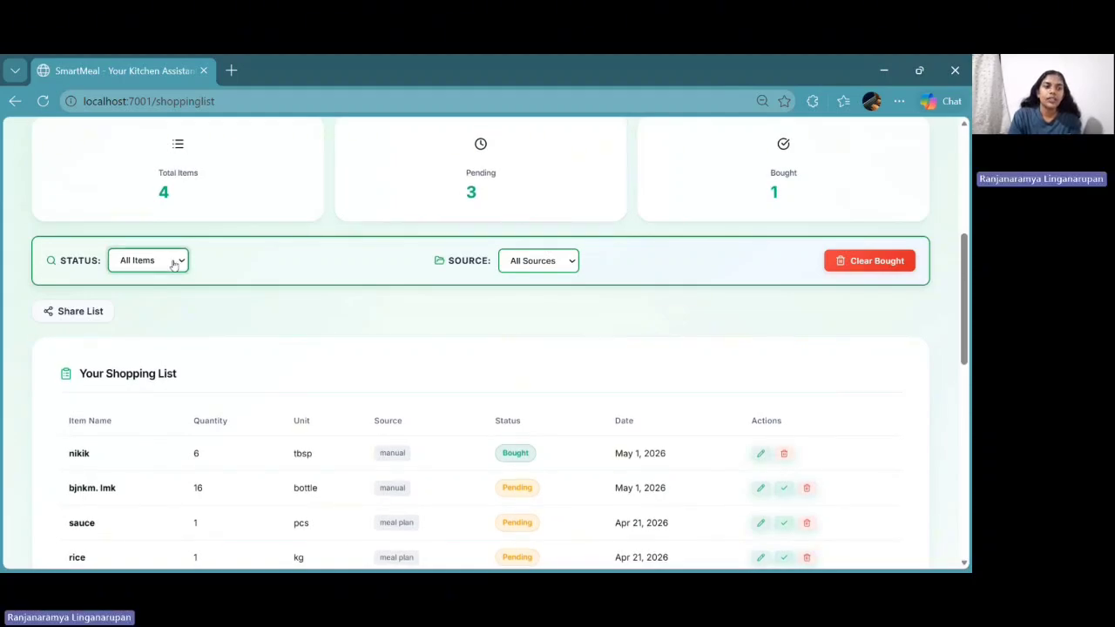
{"action": "left_click", "coordinate": [166, 308]}
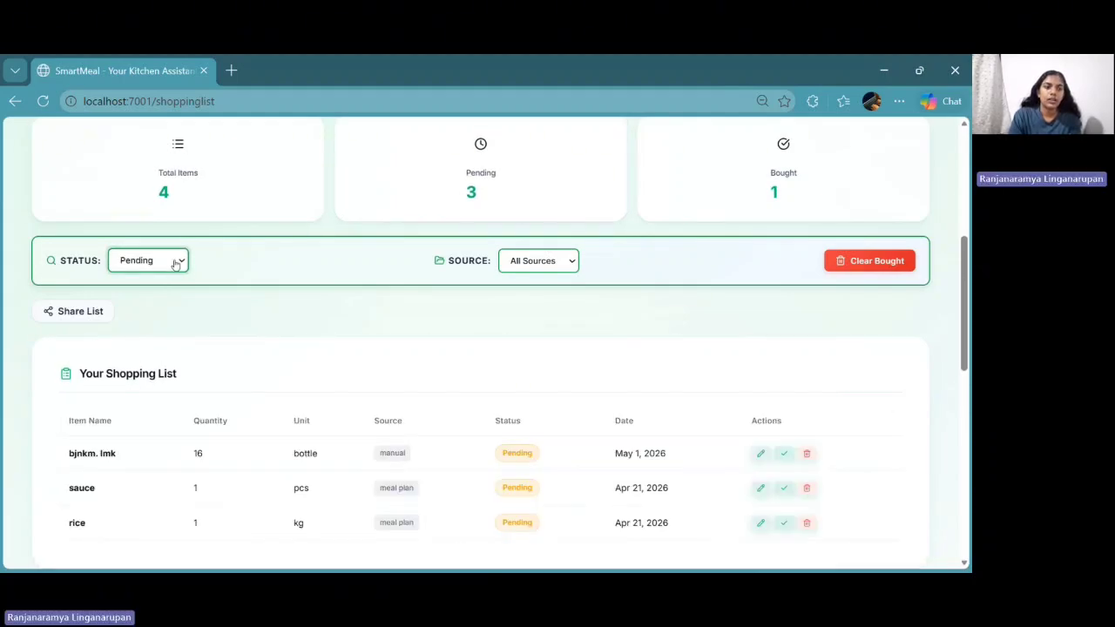
{"action": "key", "text": "Down"}
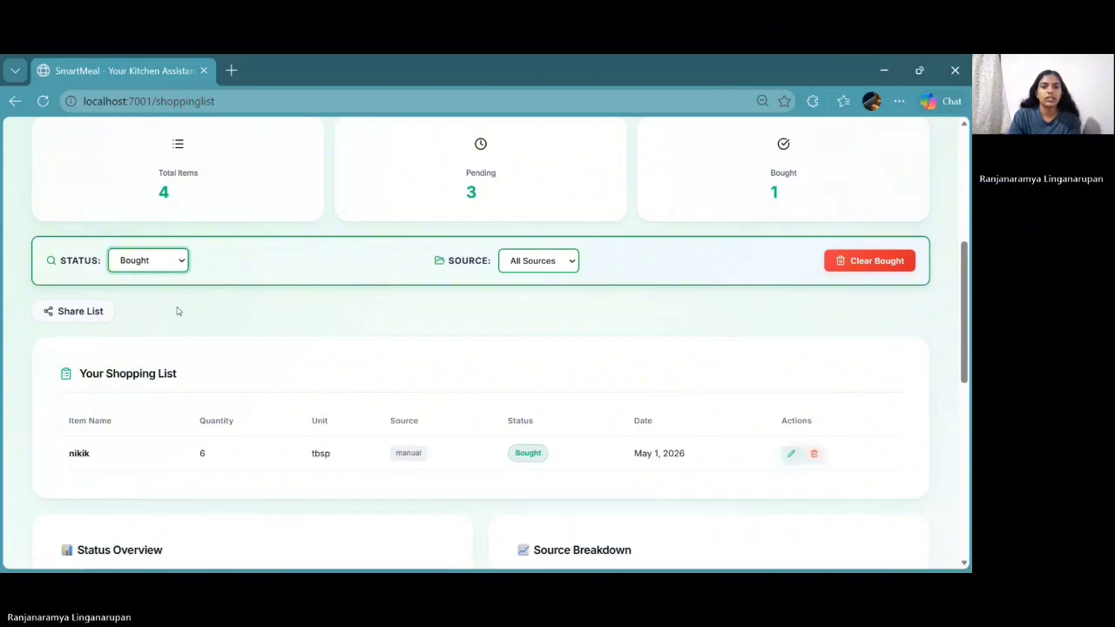
{"action": "left_click", "coordinate": [576, 266]}
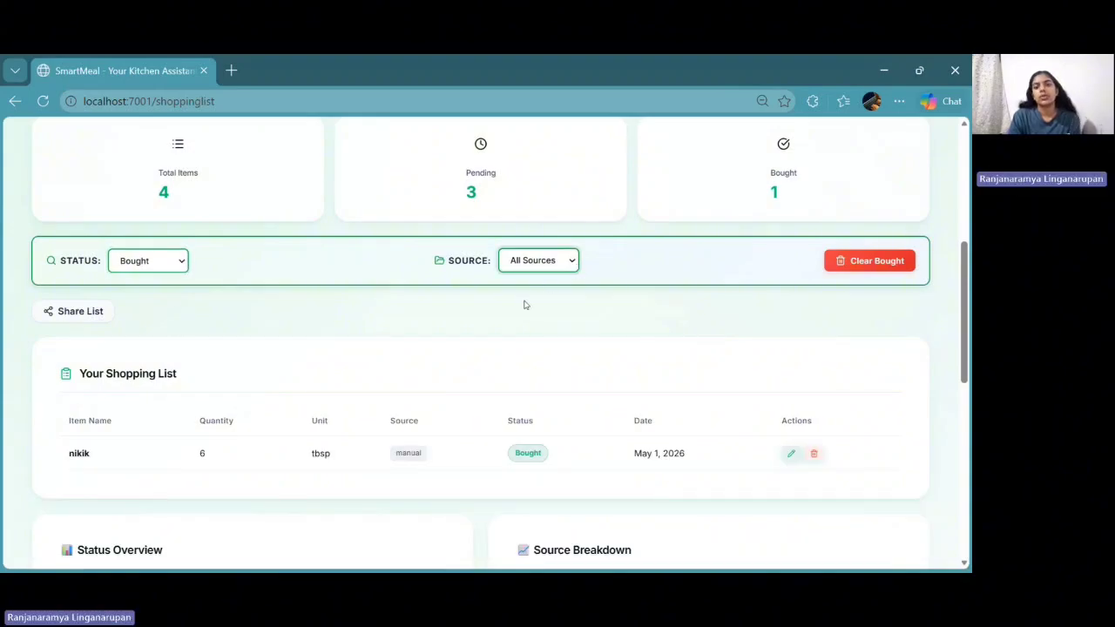
{"action": "key", "text": "Down"}
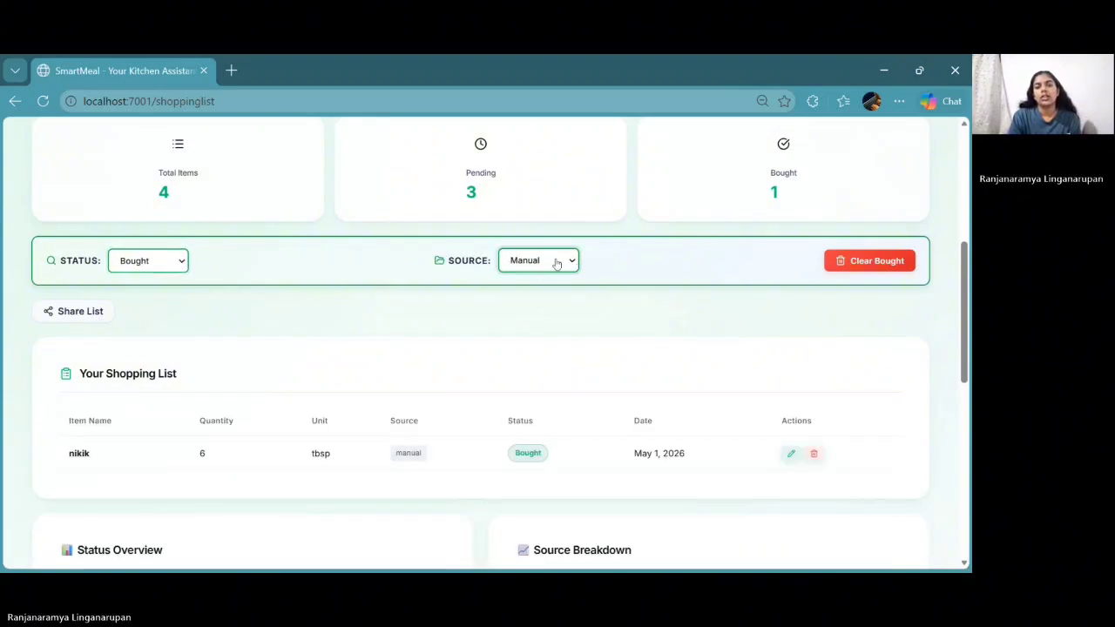
{"action": "key", "text": "Down"}
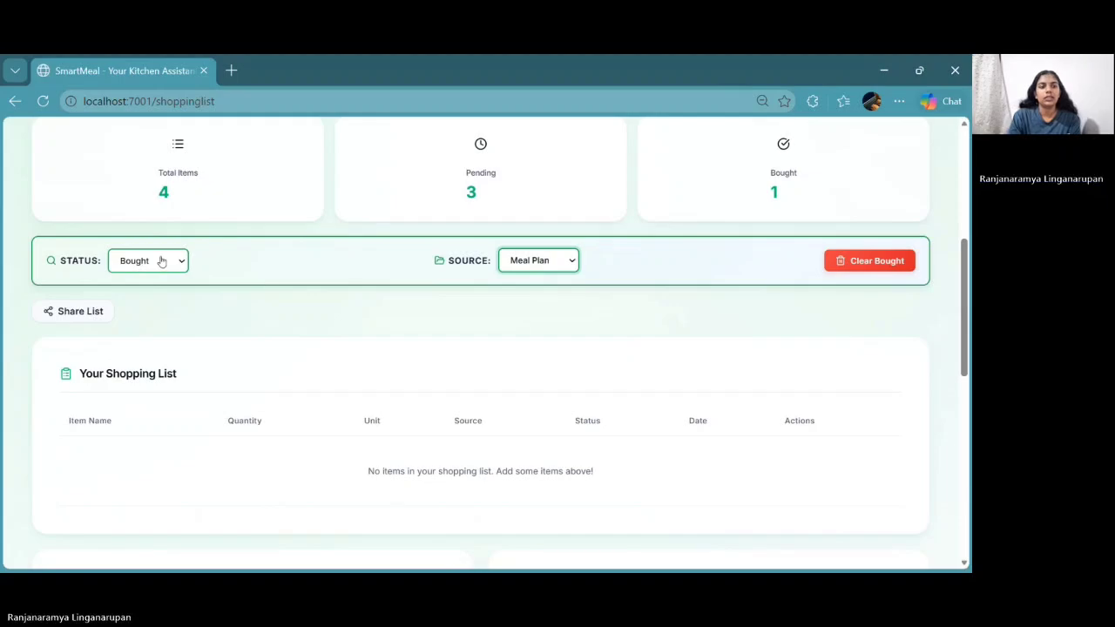
Step: Reset the filters to All Items and All Sources and review the full shopping list
{"action": "left_click", "coordinate": [161, 261]}
{"action": "left_click", "coordinate": [171, 279]}
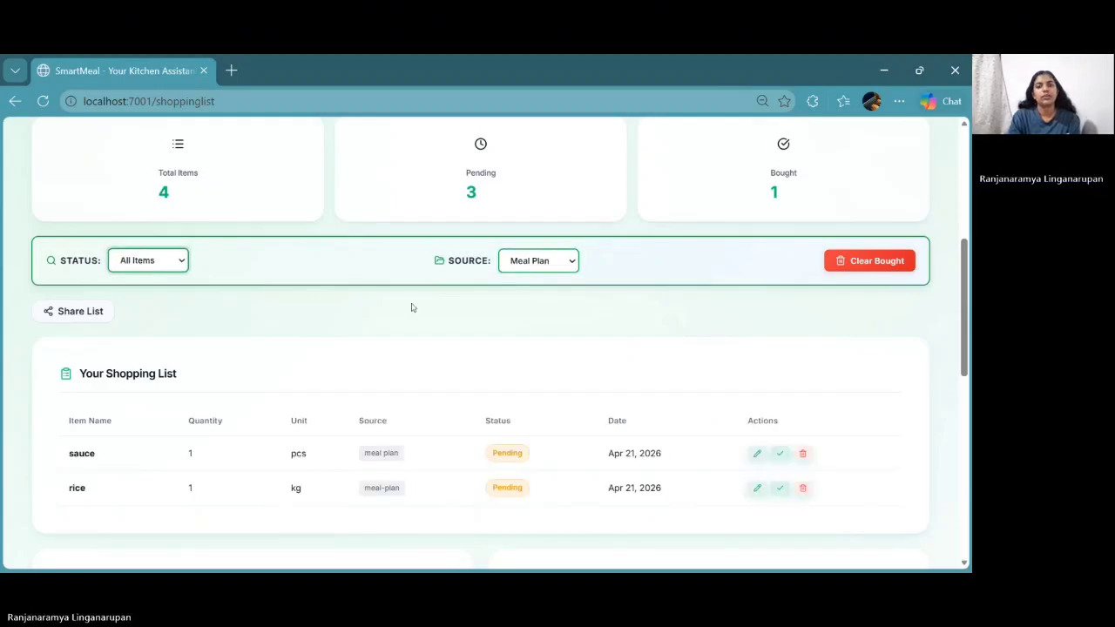
{"action": "left_click", "coordinate": [578, 259]}
{"action": "left_click", "coordinate": [540, 280]}
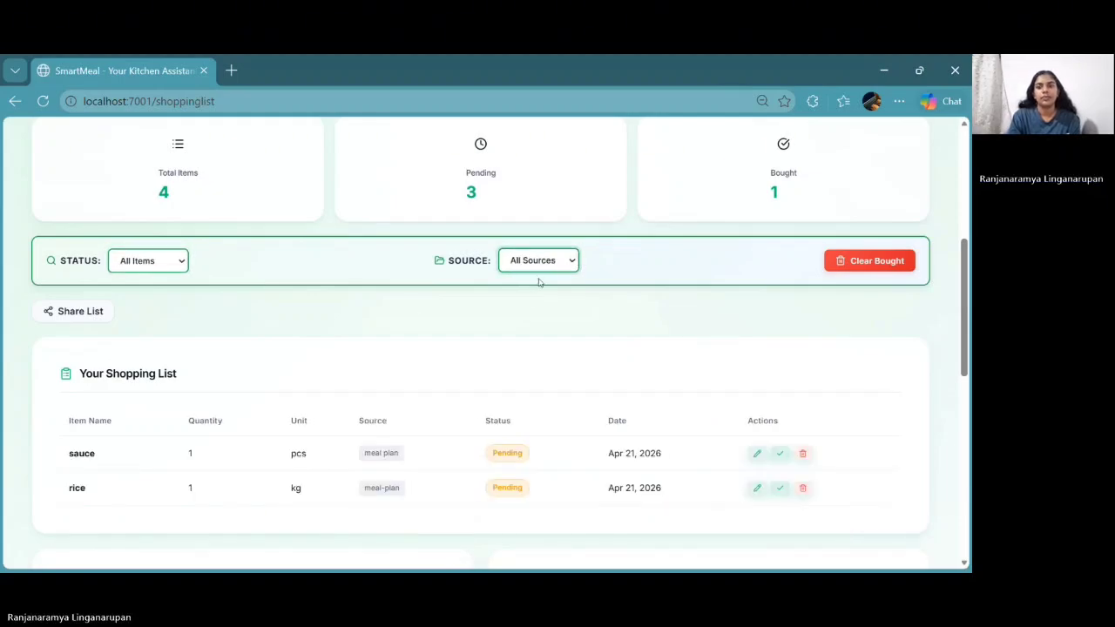
{"action": "scroll", "coordinate": [588, 332], "scroll_direction": "down", "scroll_amount": 1}
{"action": "scroll", "coordinate": [589, 332], "scroll_direction": "down", "scroll_amount": 5}
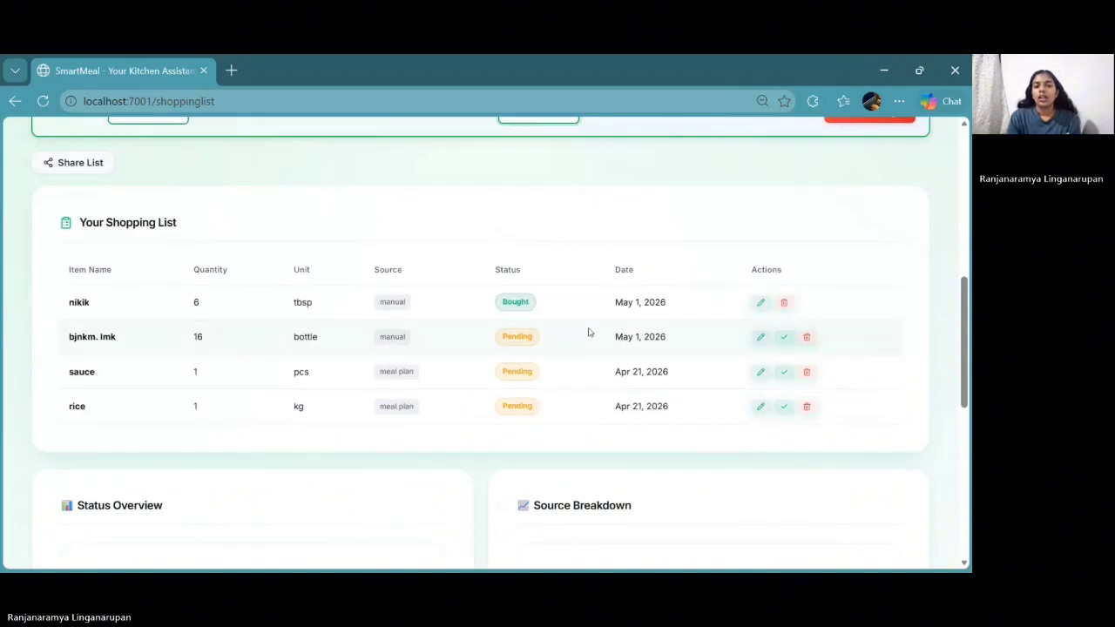
Step: Examine the Status Overview pie chart and the Source Breakdown bar chart below the shopping list
{"action": "scroll", "coordinate": [587, 331], "scroll_direction": "down", "scroll_amount": 1}
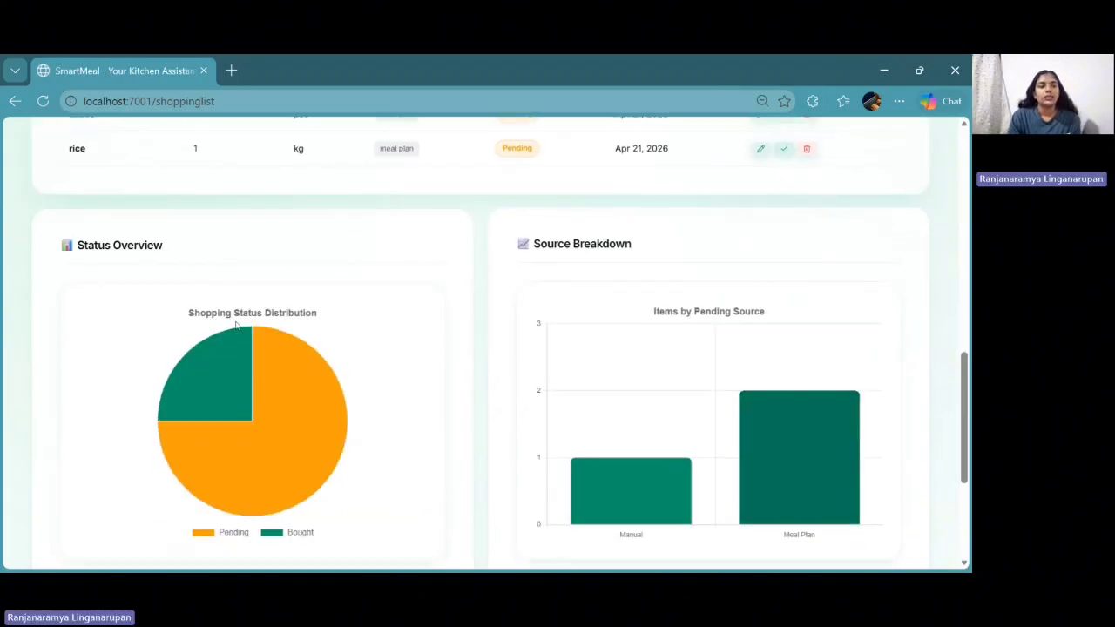
{"action": "mouse_move", "coordinate": [210, 382]}
{"action": "mouse_move", "coordinate": [339, 447]}
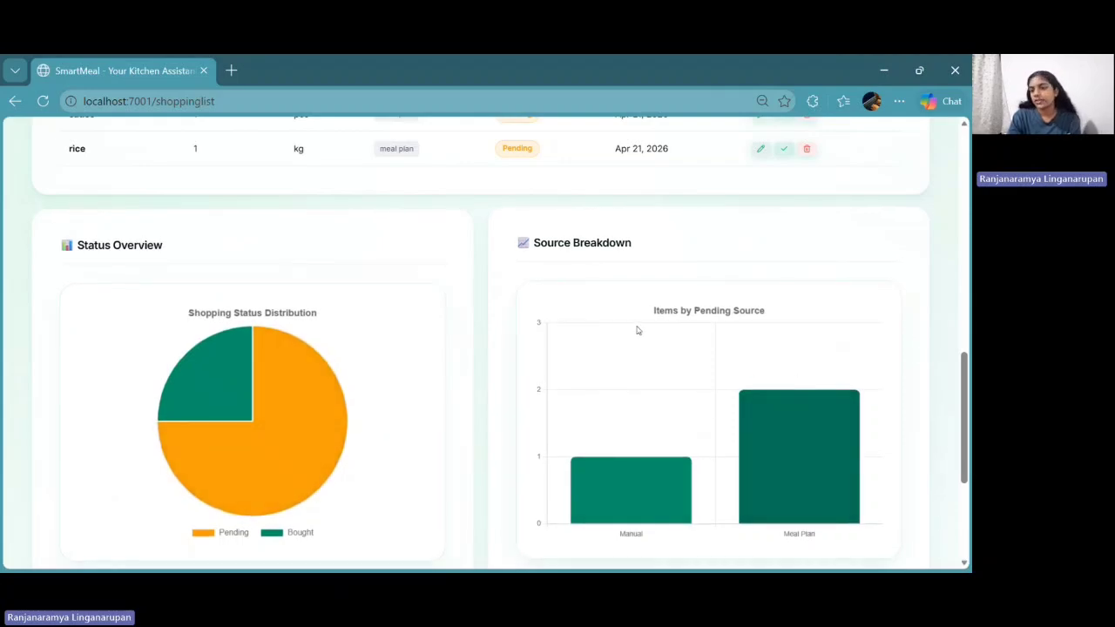
{"action": "mouse_move", "coordinate": [783, 460]}
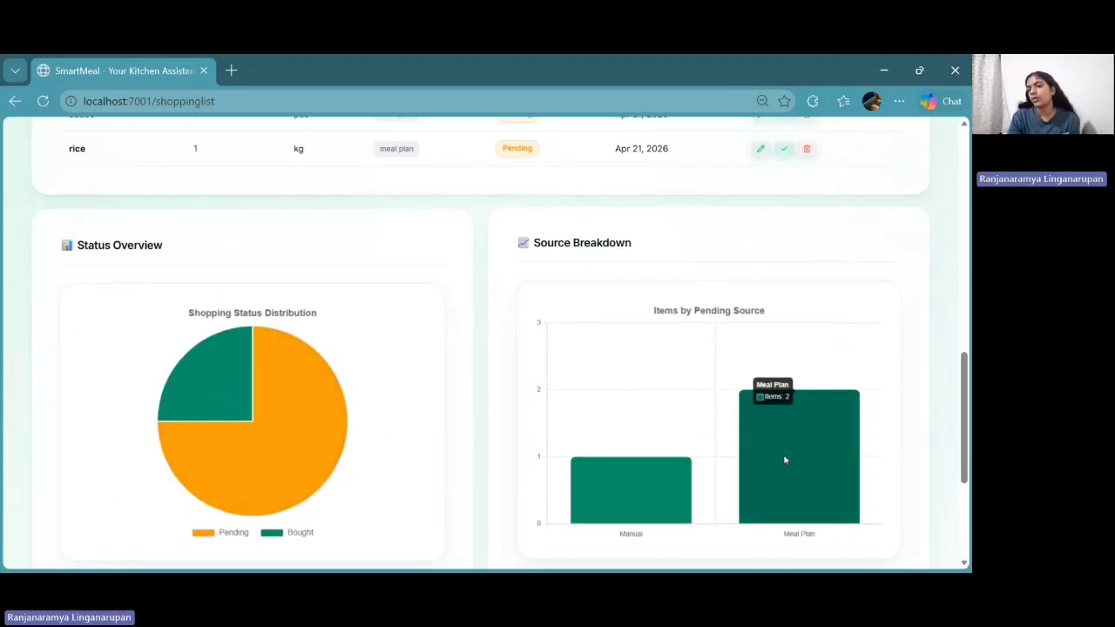
Step: Clear all bought items from the shopping list and confirm the removal
{"action": "scroll", "coordinate": [783, 460], "scroll_direction": "up", "scroll_amount": 4}
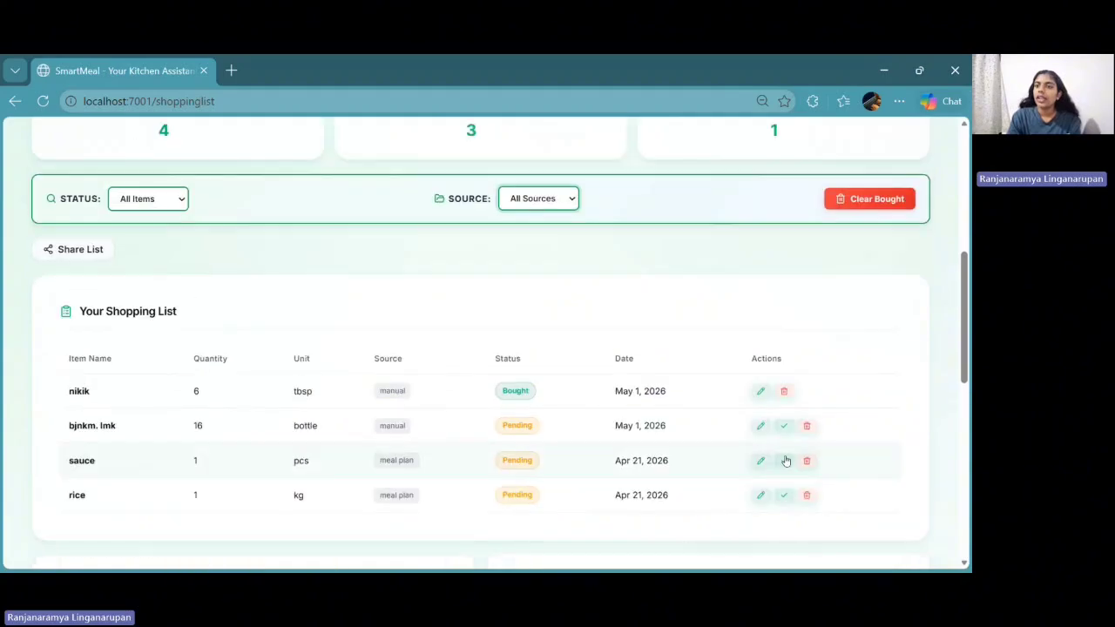
{"action": "scroll", "coordinate": [785, 461], "scroll_direction": "up", "scroll_amount": 2}
{"action": "left_click", "coordinate": [884, 319]}
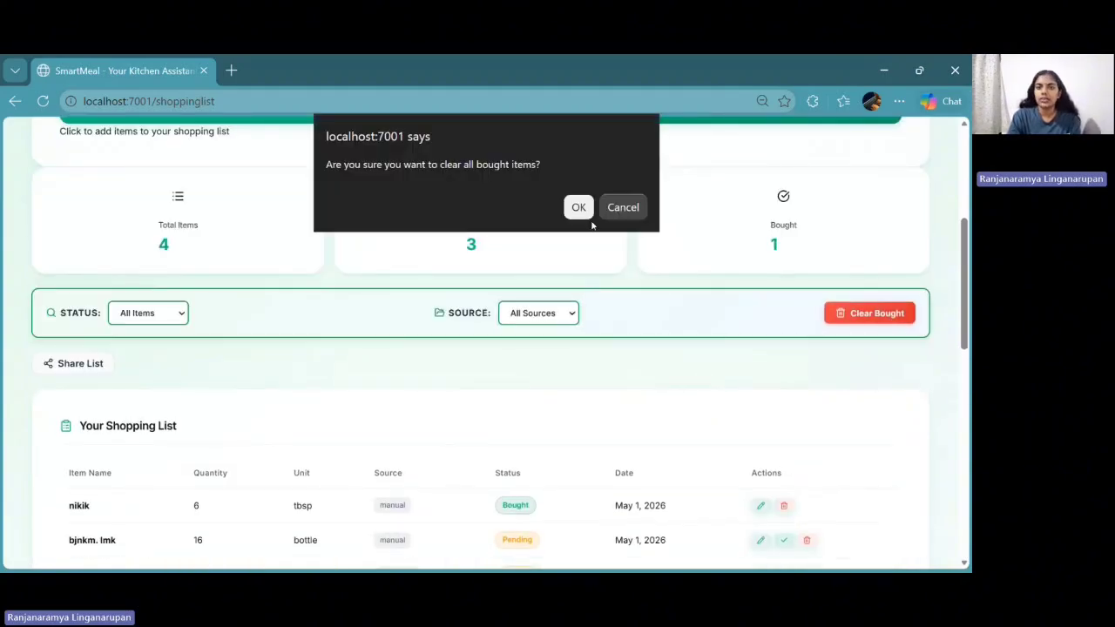
{"action": "left_click", "coordinate": [578, 207]}
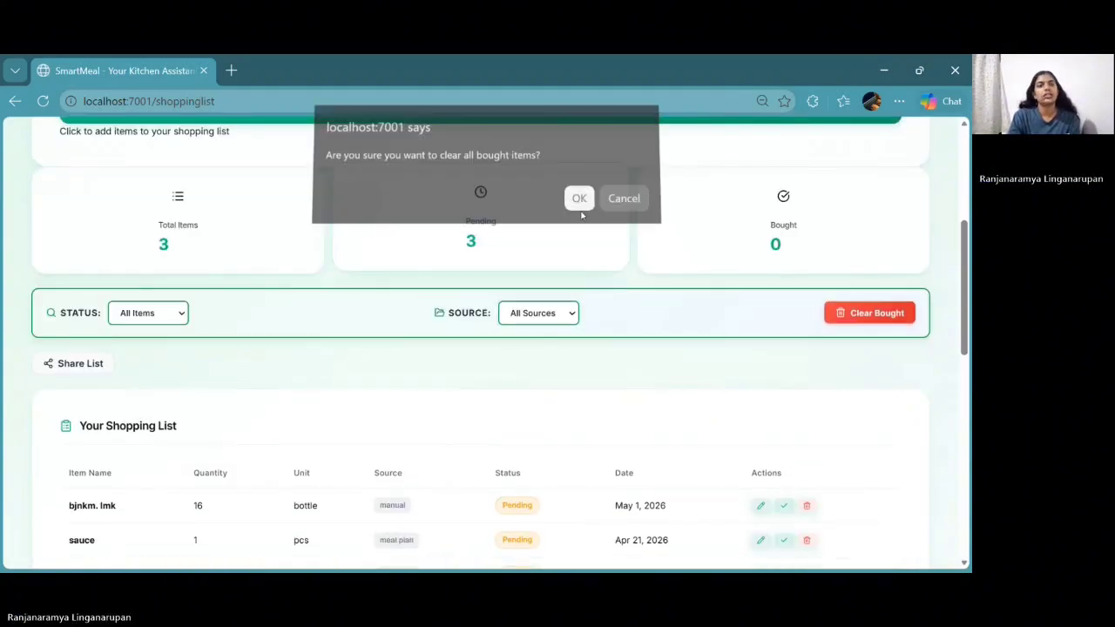
Step: Share the shopping list and open the downloaded shopping-list.txt file
{"action": "left_click", "coordinate": [81, 366]}
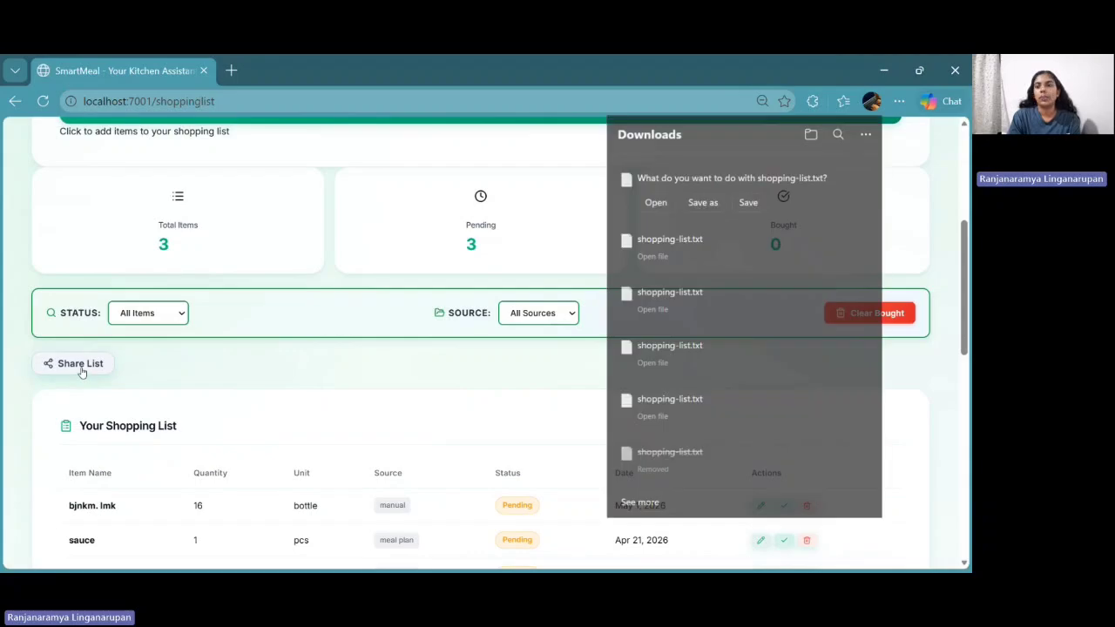
{"action": "left_click", "coordinate": [656, 206]}
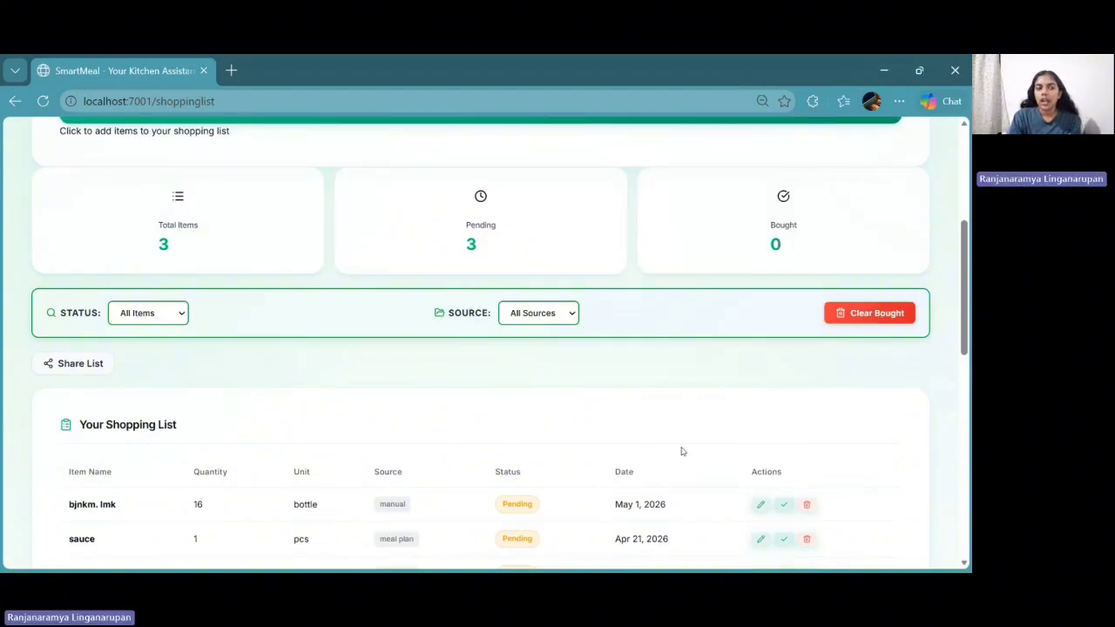
Step: Check the Ingredients inventory for the items added from the shopping list, and return to the Shopping List page
{"action": "scroll", "coordinate": [682, 451], "scroll_direction": "down", "scroll_amount": 2}
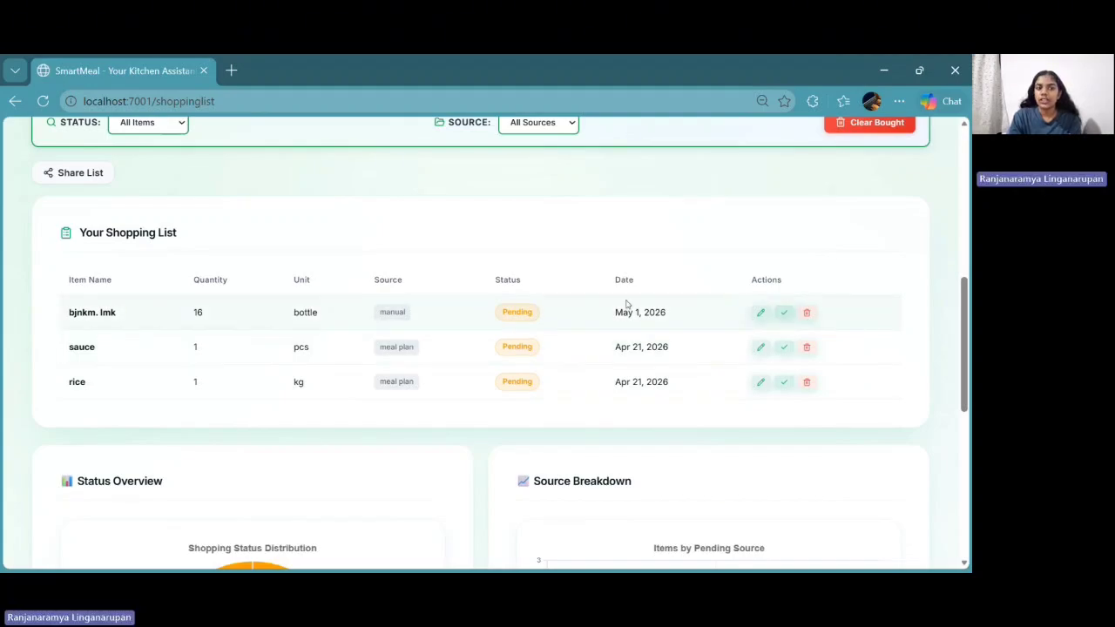
{"action": "scroll", "coordinate": [626, 303], "scroll_direction": "up", "scroll_amount": 5}
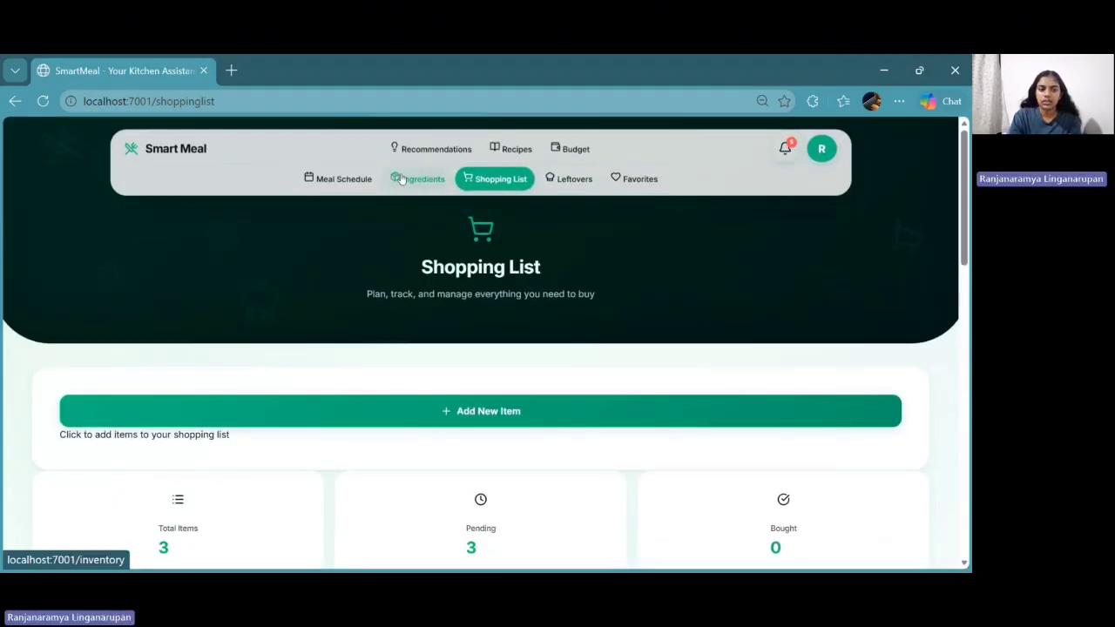
{"action": "left_click", "coordinate": [401, 179]}
{"action": "scroll", "coordinate": [391, 420], "scroll_direction": "down", "scroll_amount": 5}
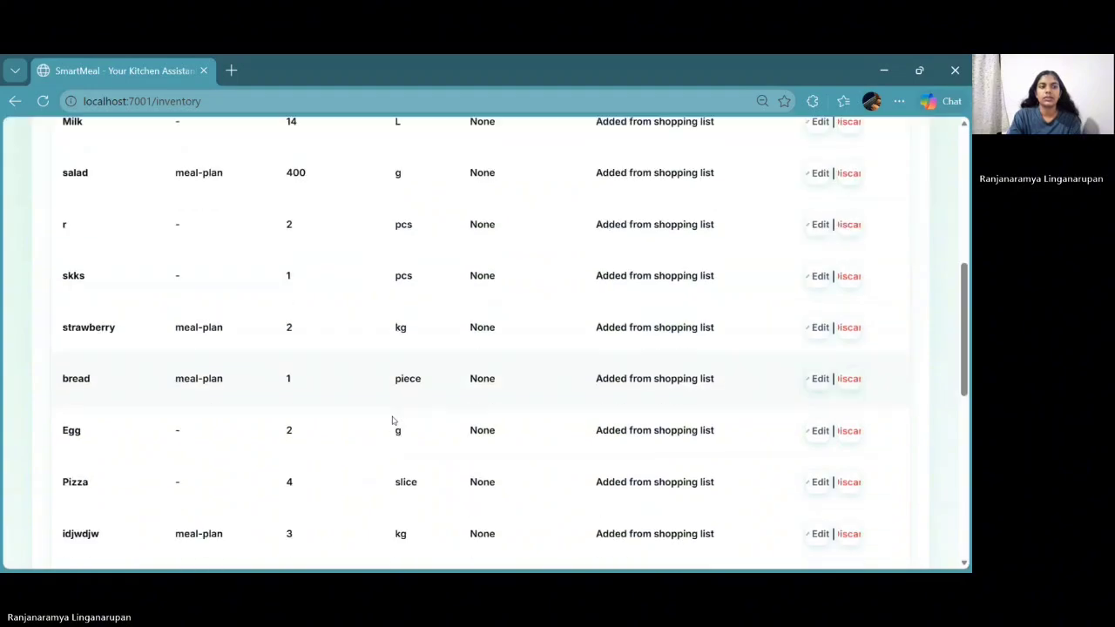
{"action": "scroll", "coordinate": [392, 420], "scroll_direction": "down", "scroll_amount": 4}
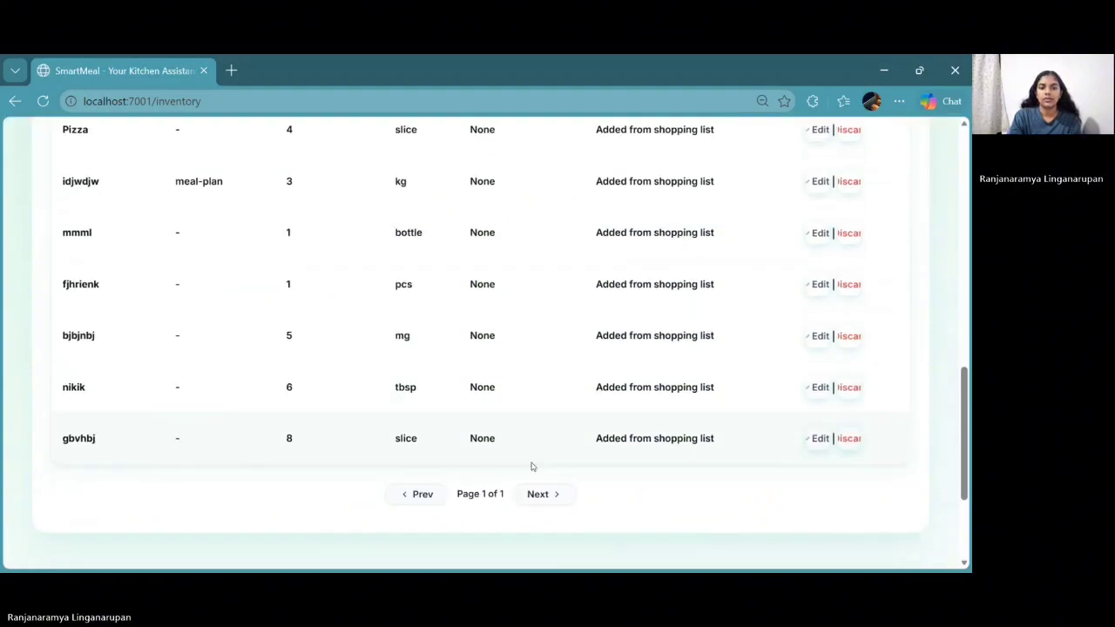
{"action": "scroll", "coordinate": [368, 376], "scroll_direction": "up", "scroll_amount": 1}
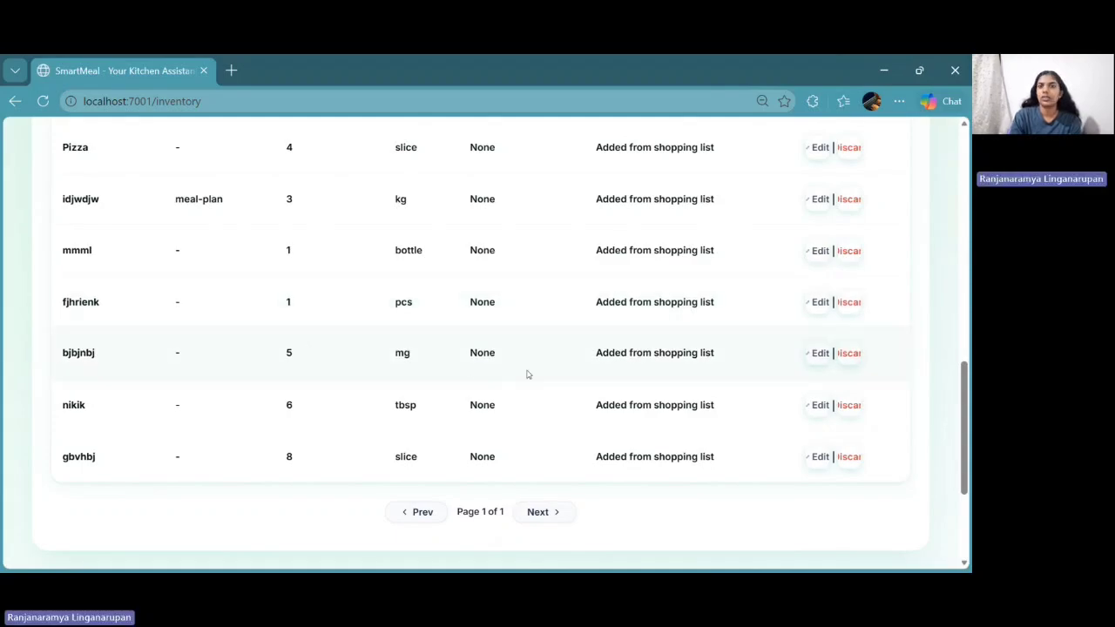
{"action": "scroll", "coordinate": [592, 373], "scroll_direction": "up", "scroll_amount": 1}
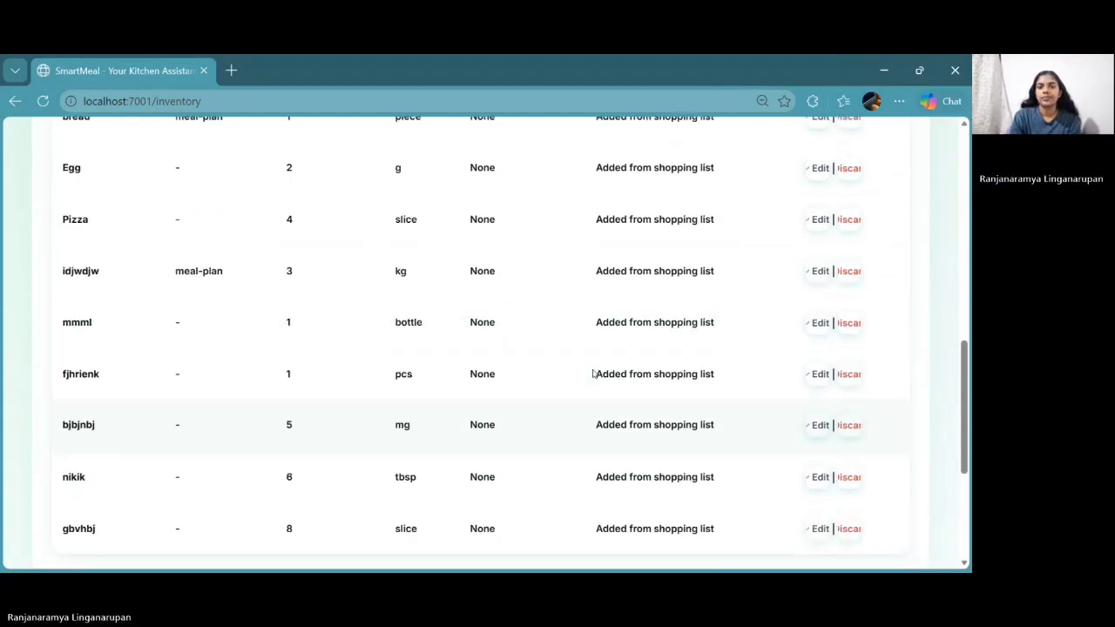
{"action": "scroll", "coordinate": [592, 372], "scroll_direction": "up", "scroll_amount": 10}
{"action": "left_click", "coordinate": [504, 183]}
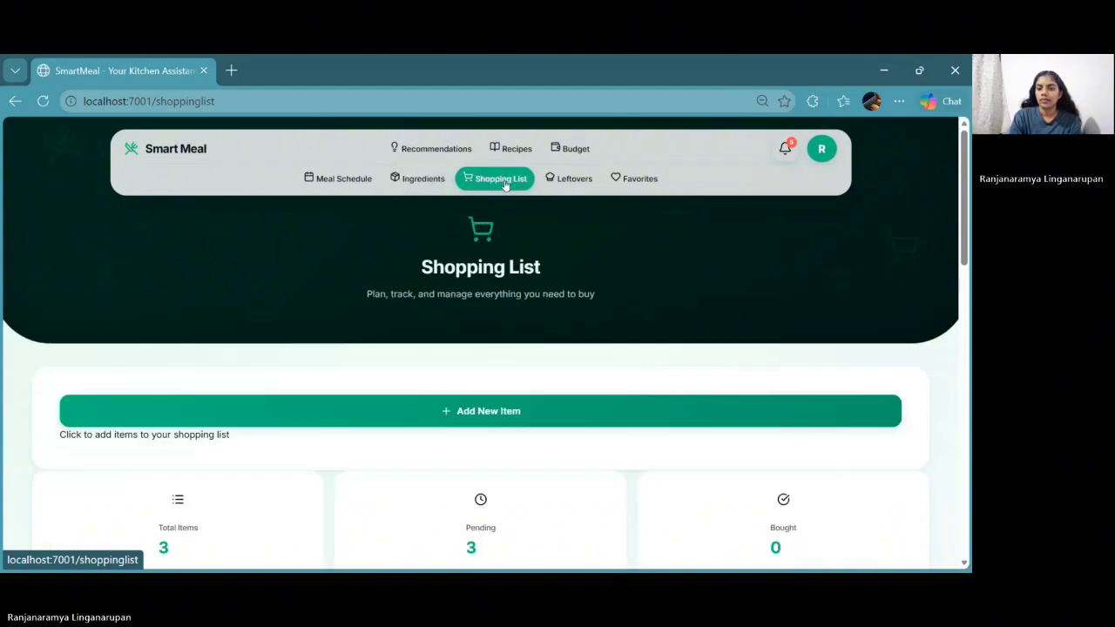
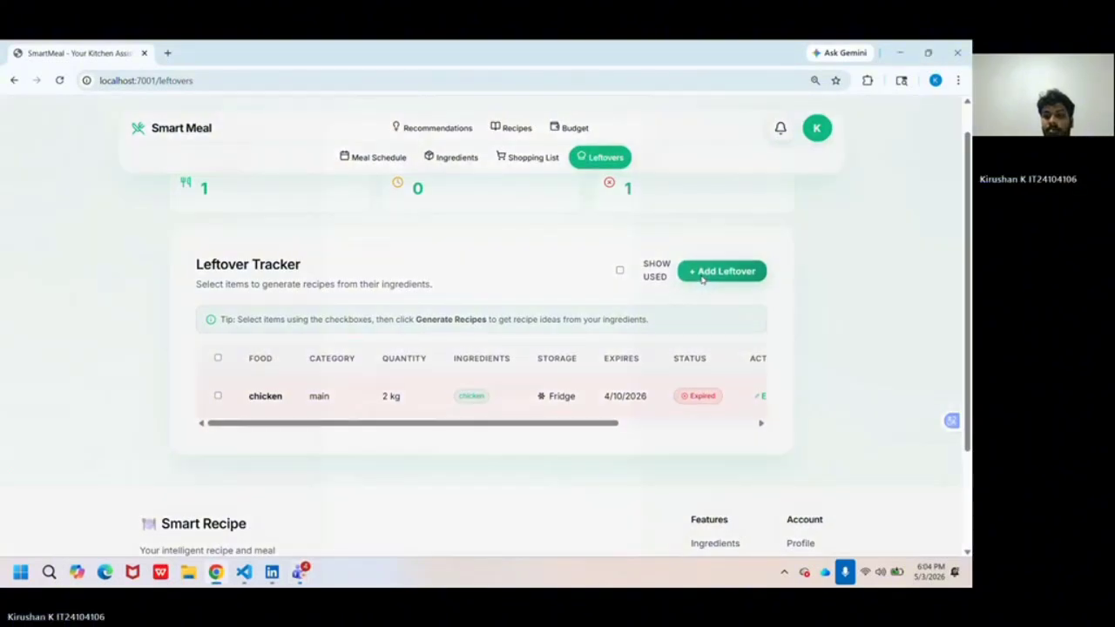
Step: Start a new leftover entry with the food name Chickencurry and the ingredient Chicken
{"action": "left_click", "coordinate": [701, 277]}
{"action": "left_click", "coordinate": [381, 192]}
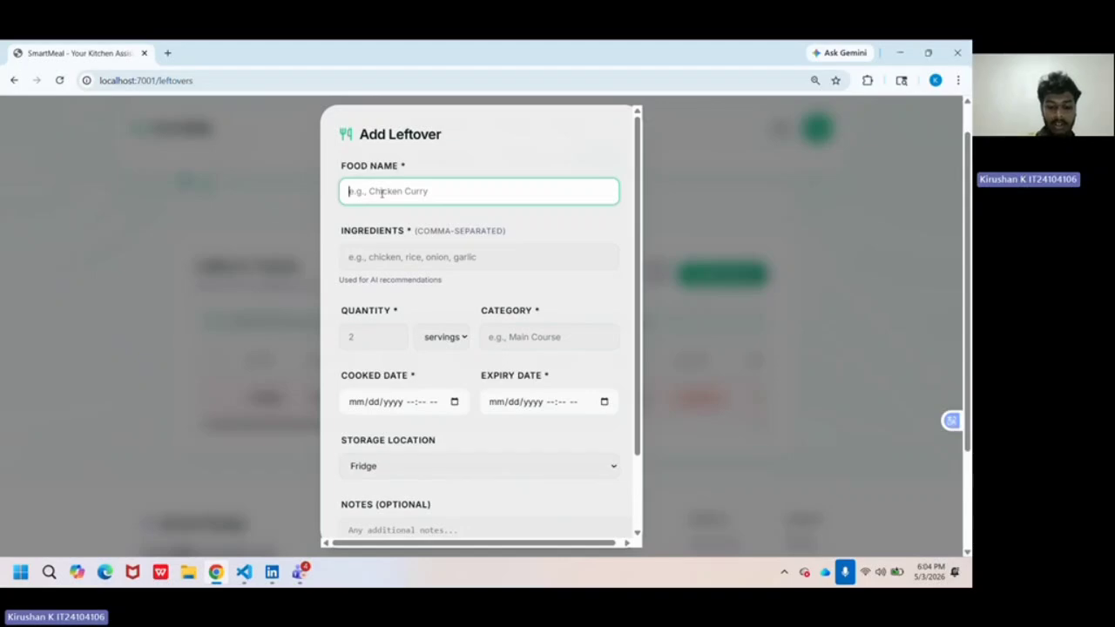
{"action": "type", "text": "Chick"}
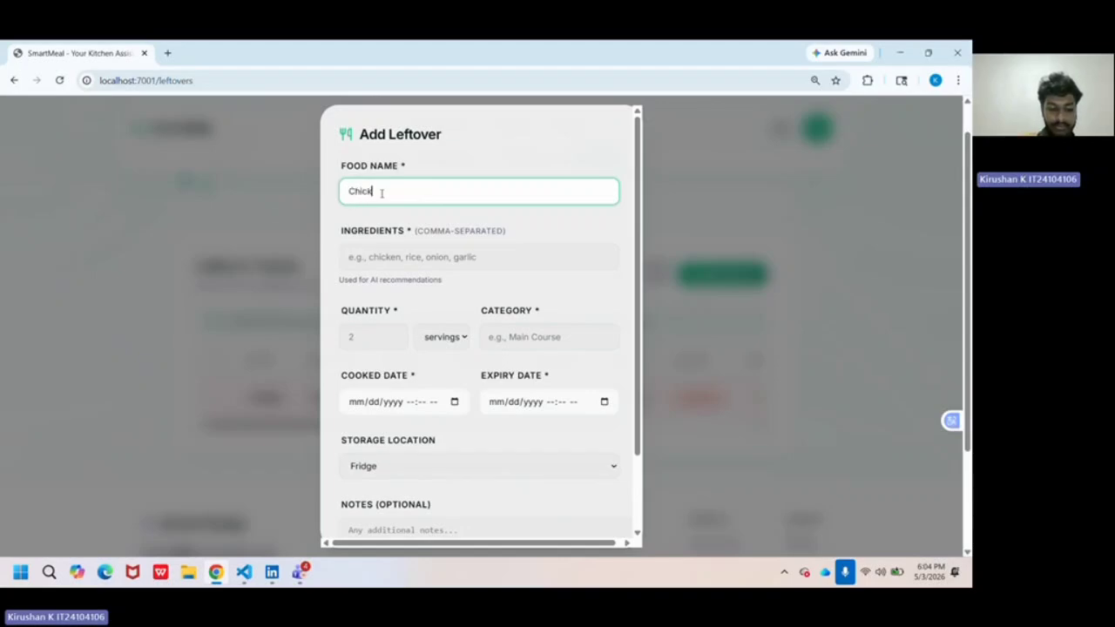
{"action": "type", "text": "encurry"}
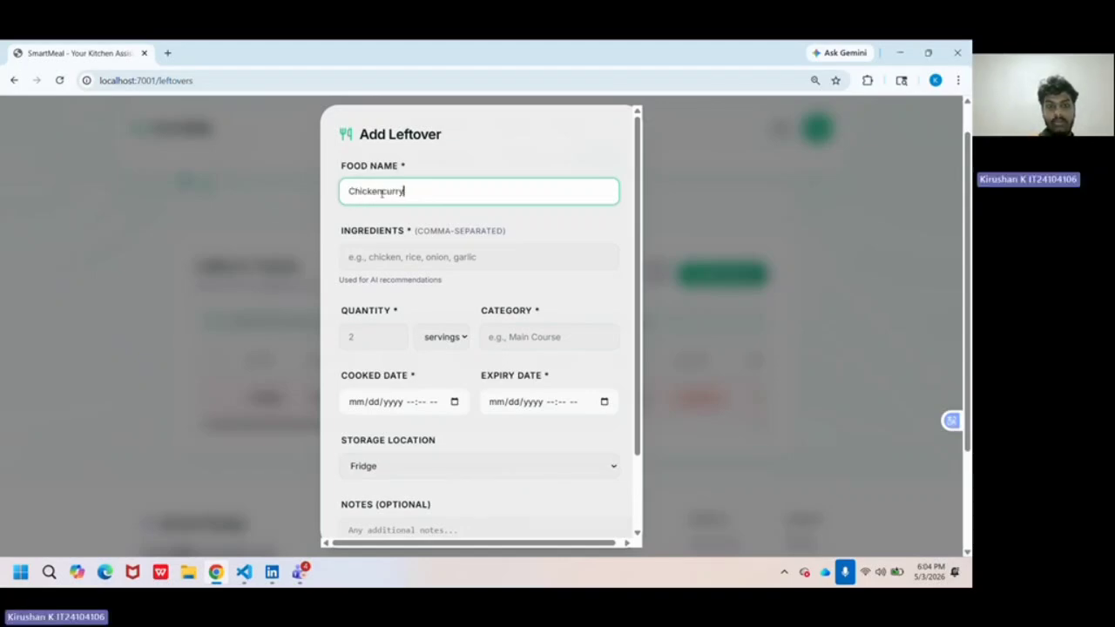
{"action": "left_click", "coordinate": [401, 261]}
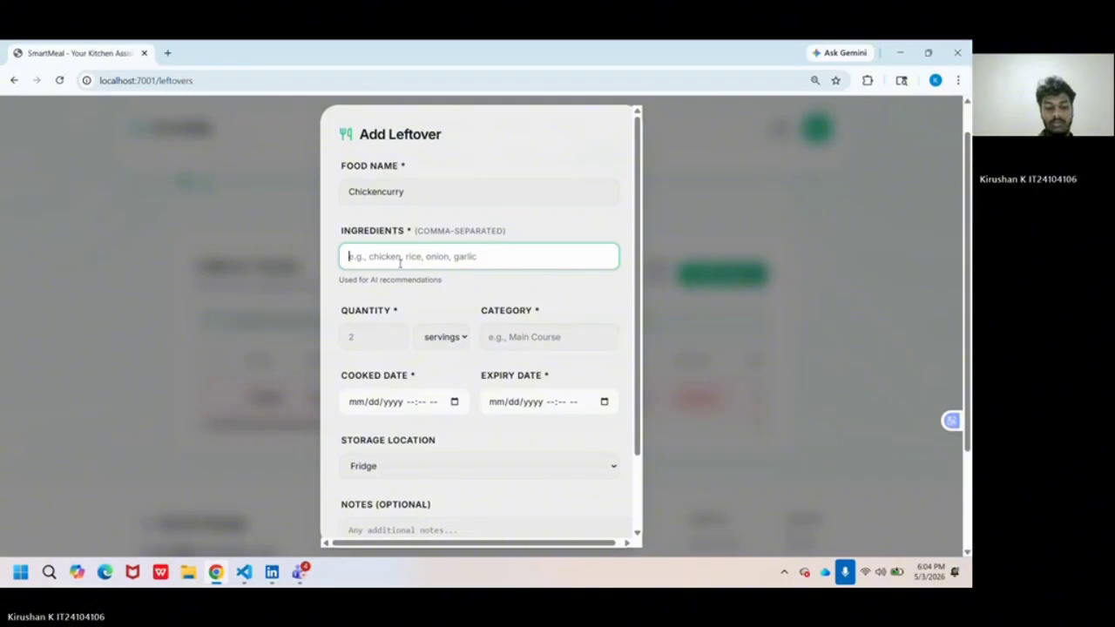
{"action": "type", "text": "Chick"}
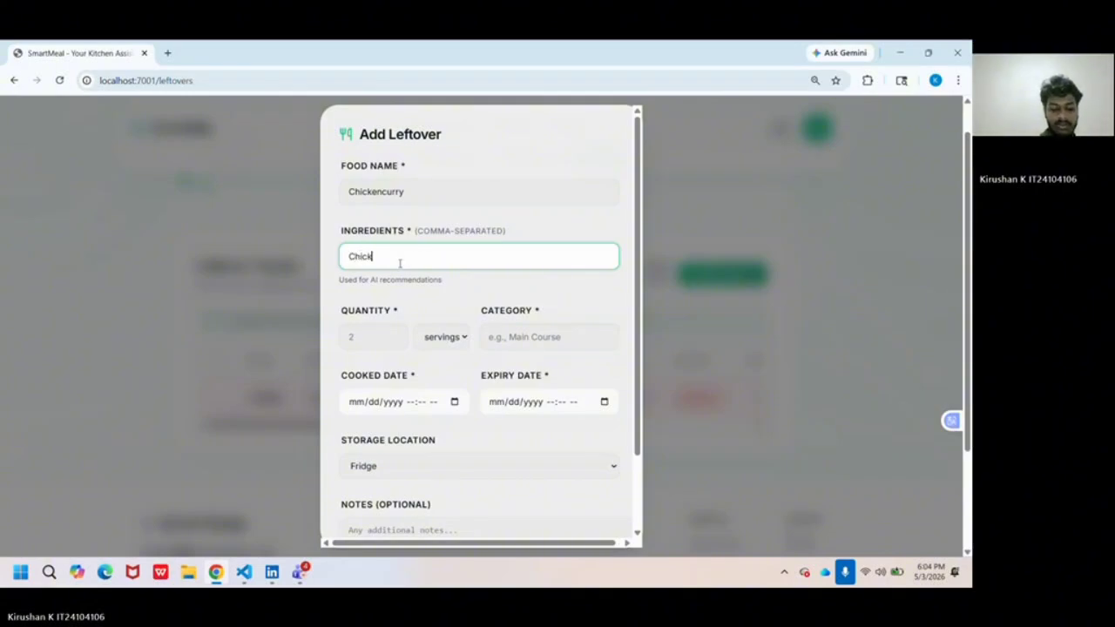
{"action": "type", "text": "en"}
Step: Set the leftover's quantity to 1 serving and its category to main
{"action": "left_click", "coordinate": [383, 333]}
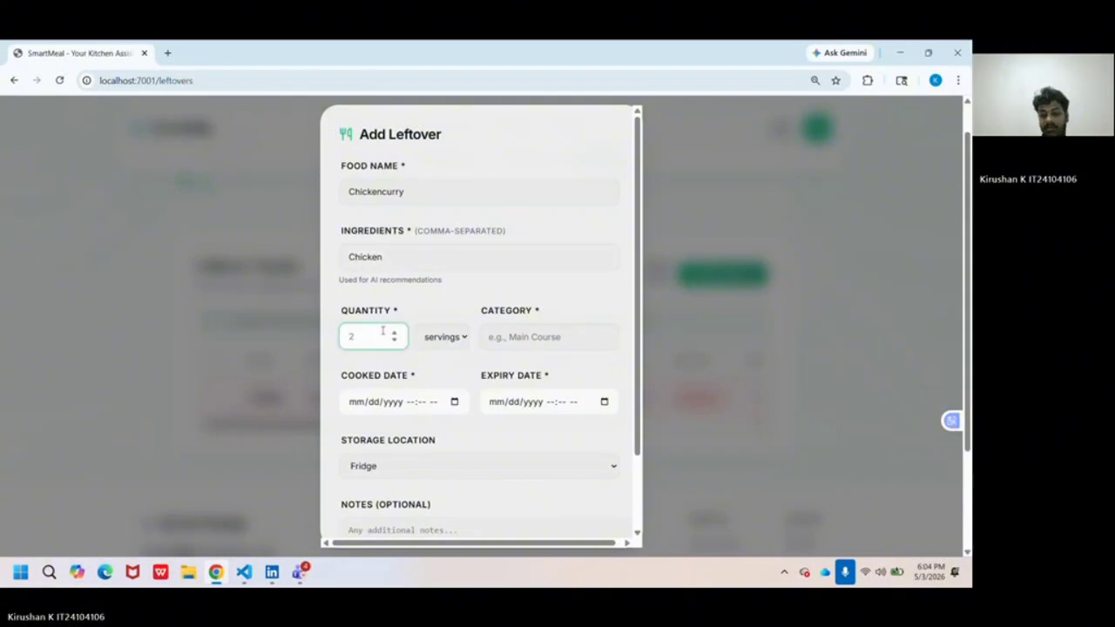
{"action": "left_click", "coordinate": [522, 332]}
{"action": "type", "text": "main"}
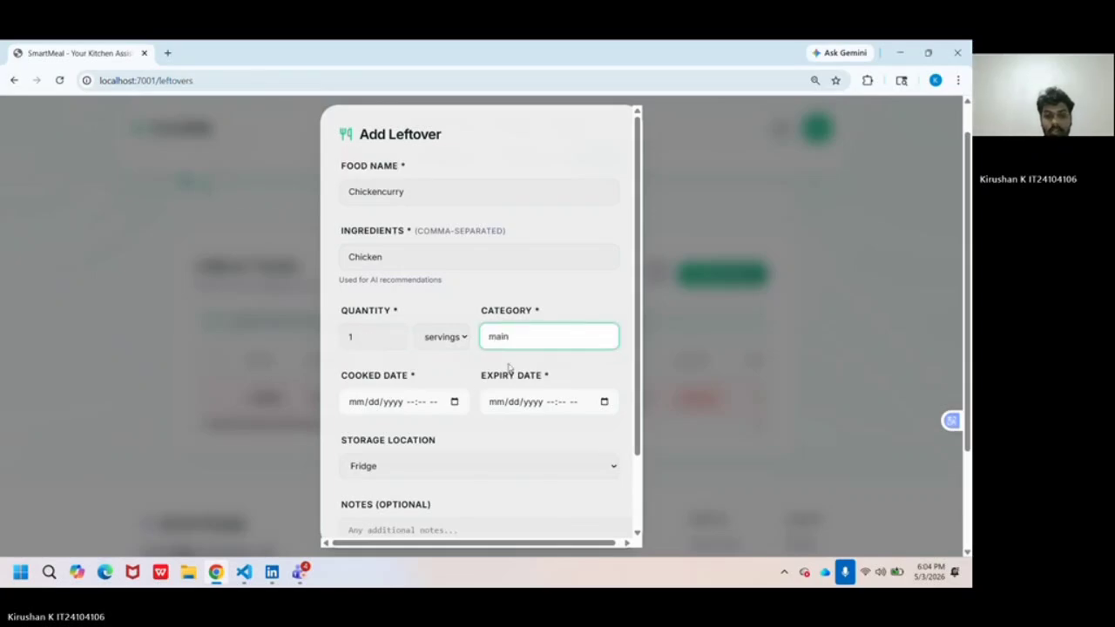
Step: Set the leftover's cooked date to 04/29/2026 06:04 PM and its expiry date to 05/06/2026 06:04 PM
{"action": "left_click", "coordinate": [454, 402]}
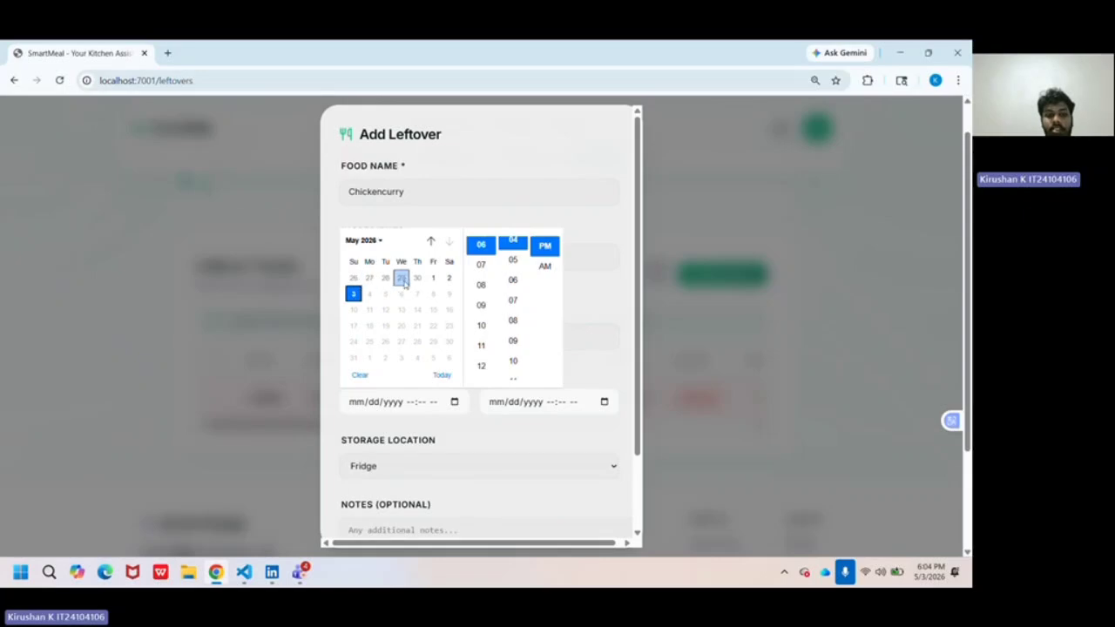
{"action": "left_click", "coordinate": [401, 278]}
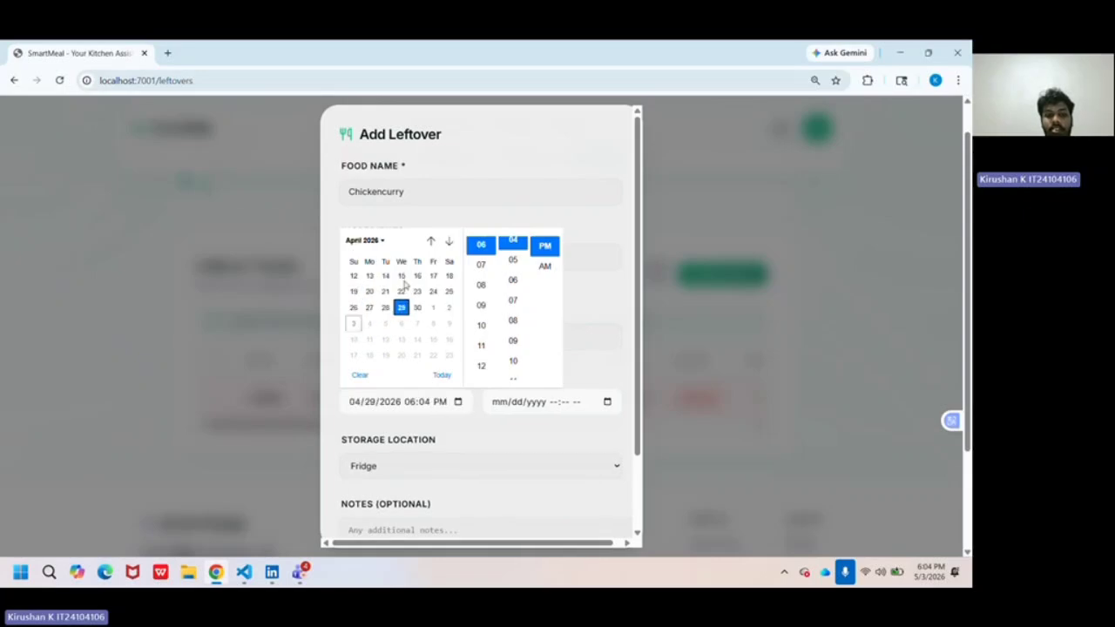
{"action": "left_click", "coordinate": [608, 402]}
{"action": "left_click", "coordinate": [608, 403]}
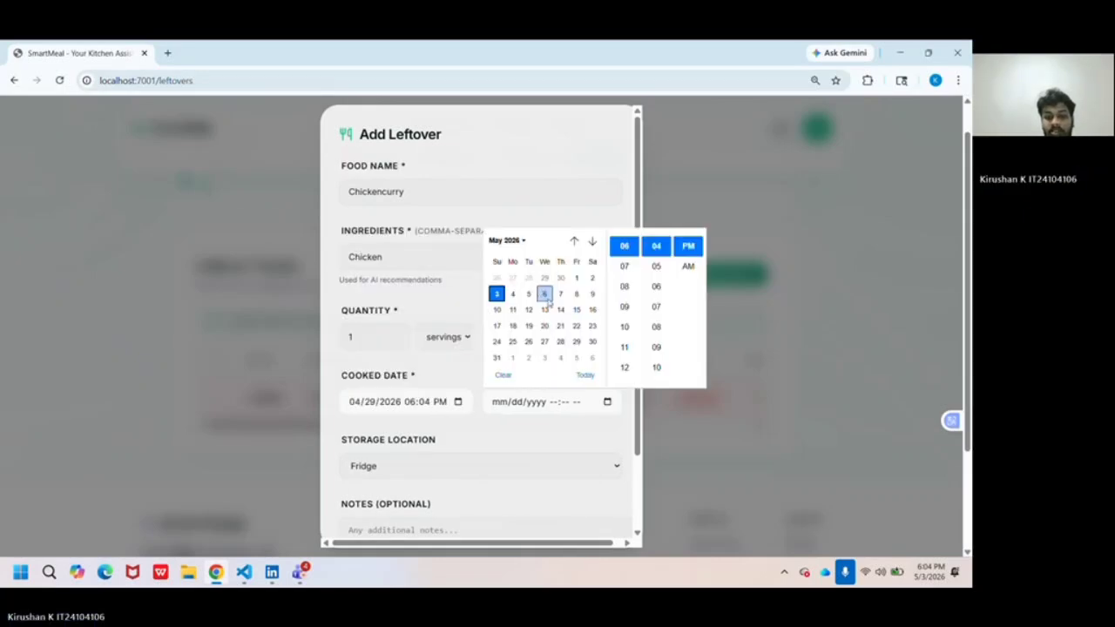
{"action": "left_click", "coordinate": [543, 294]}
{"action": "left_click", "coordinate": [384, 385]}
Step: Keep Fridge as the storage location, submit the leftover with the note jijoko, and accept the browser's offer to save the form data
{"action": "scroll", "coordinate": [383, 384], "scroll_direction": "down", "scroll_amount": 1}
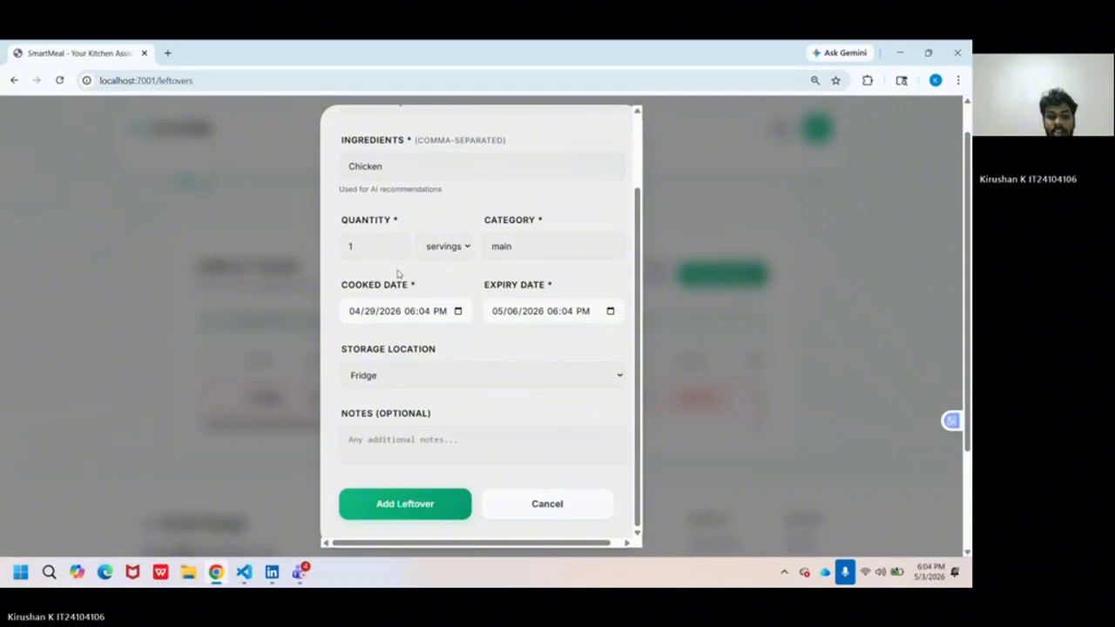
{"action": "left_click", "coordinate": [438, 379]}
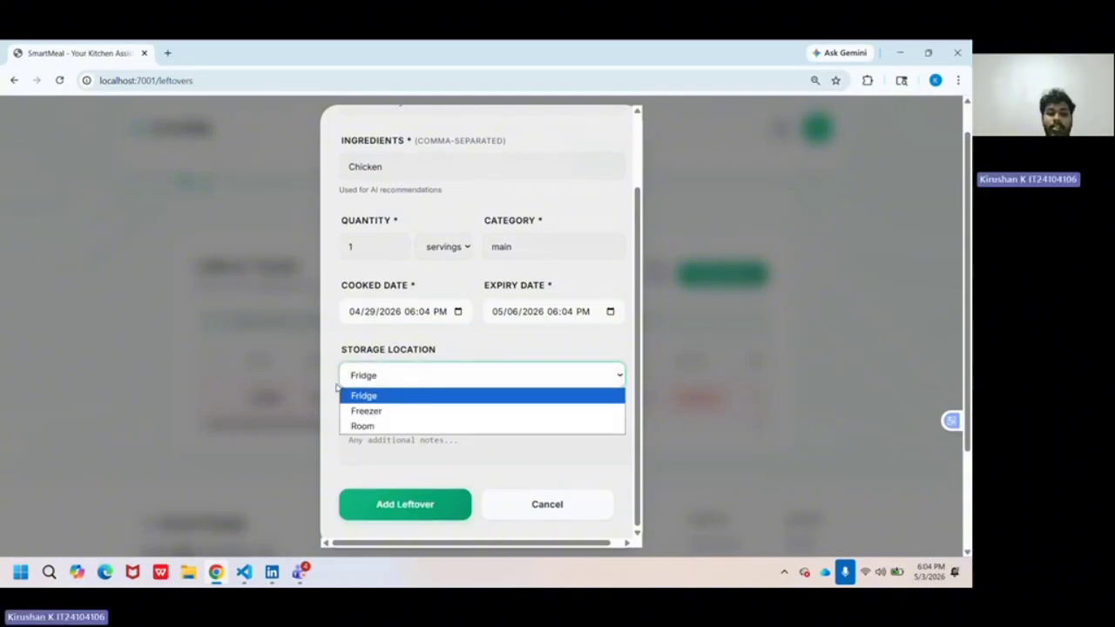
{"action": "left_click", "coordinate": [337, 386]}
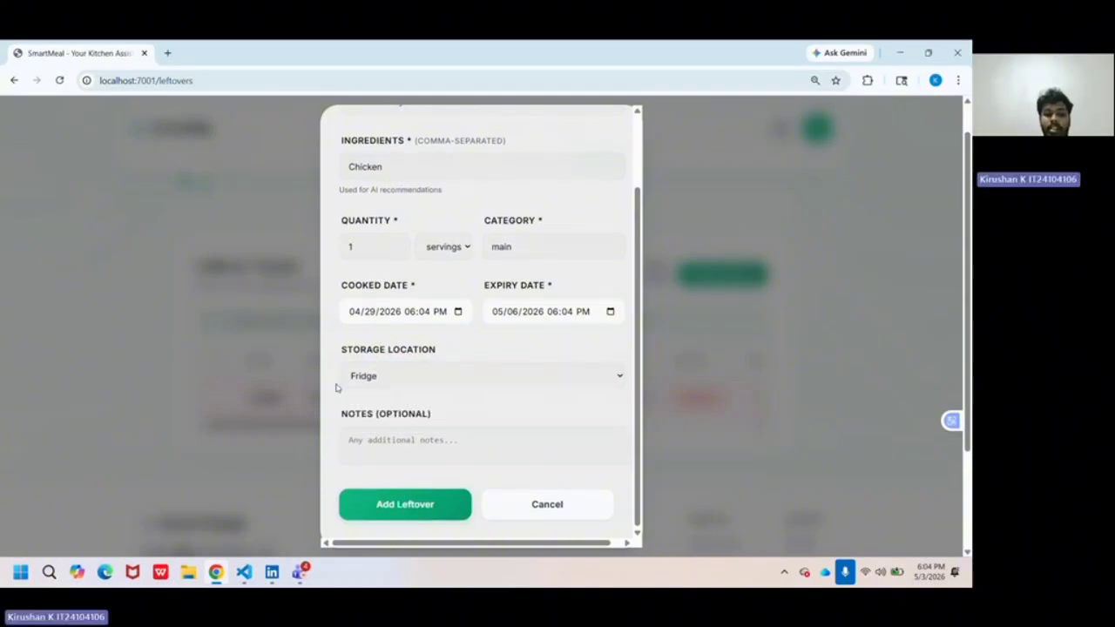
{"action": "left_click", "coordinate": [398, 445]}
{"action": "type", "text": "jijoko"}
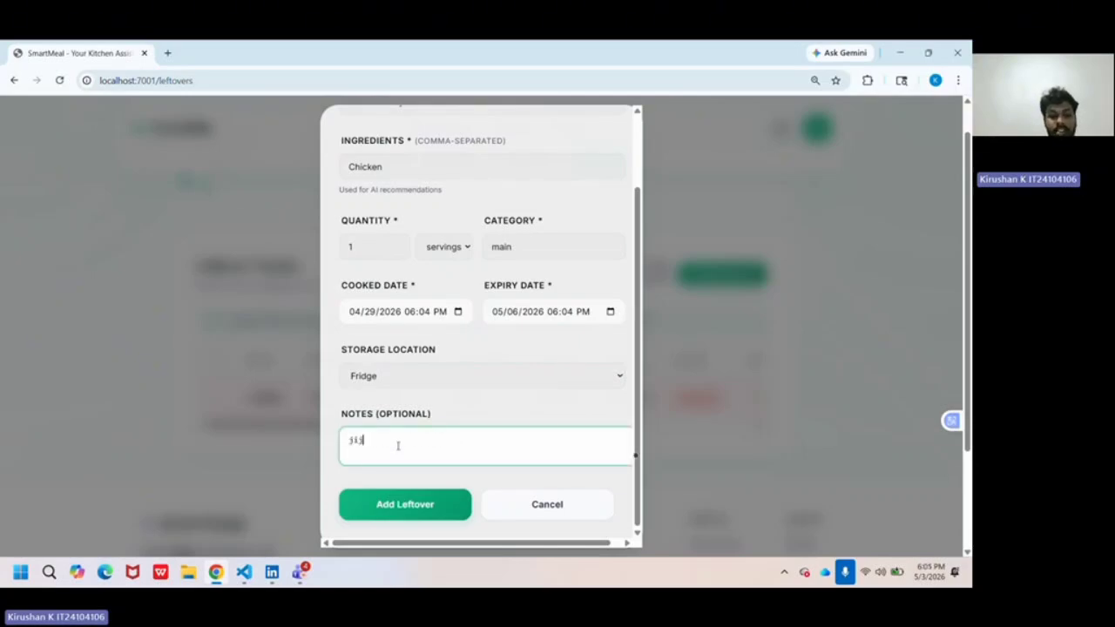
{"action": "left_click", "coordinate": [408, 505]}
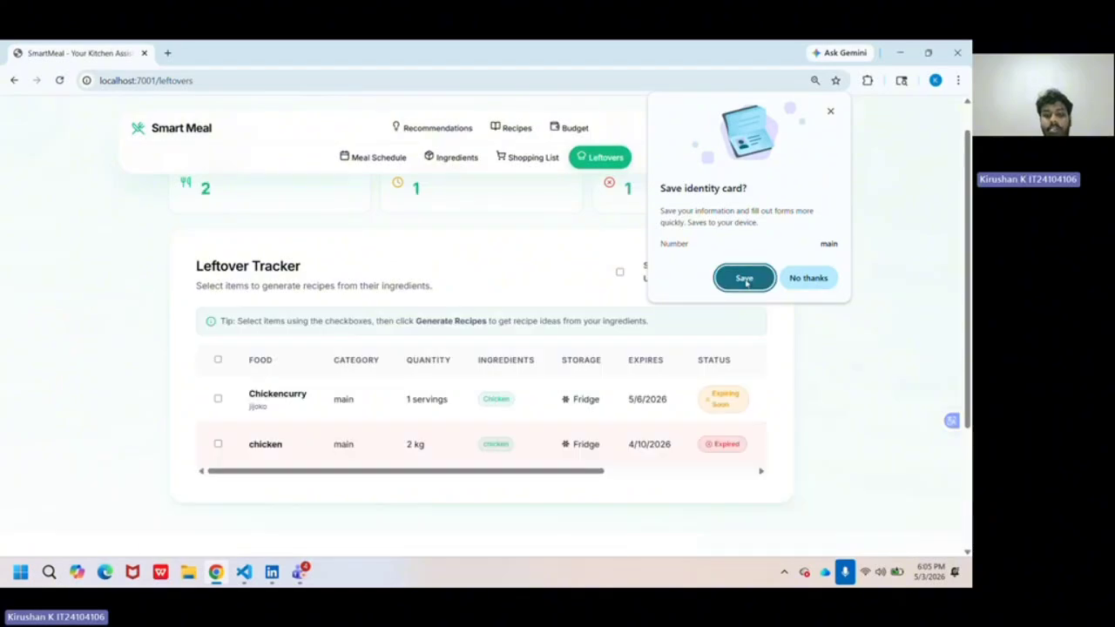
{"action": "left_click", "coordinate": [744, 278]}
Step: Select the Chickencurry leftover in the Leftover Tracker and generate AI recipe suggestions for it
{"action": "scroll", "coordinate": [599, 406], "scroll_direction": "down", "scroll_amount": 1}
{"action": "scroll", "coordinate": [680, 365], "scroll_direction": "down", "scroll_amount": 1}
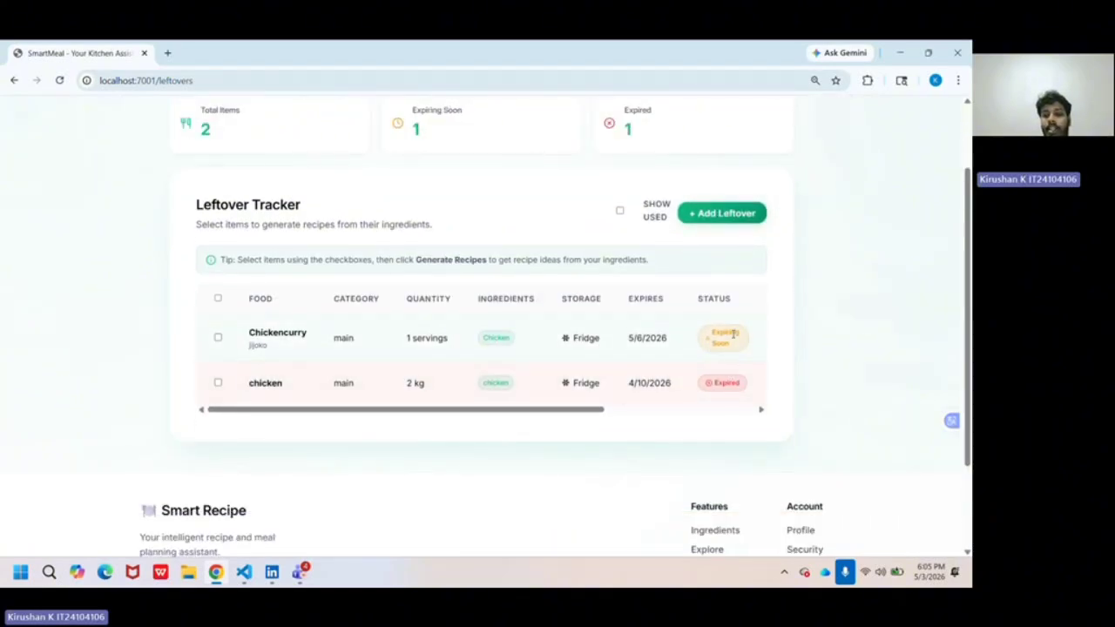
{"action": "left_click", "coordinate": [218, 338]}
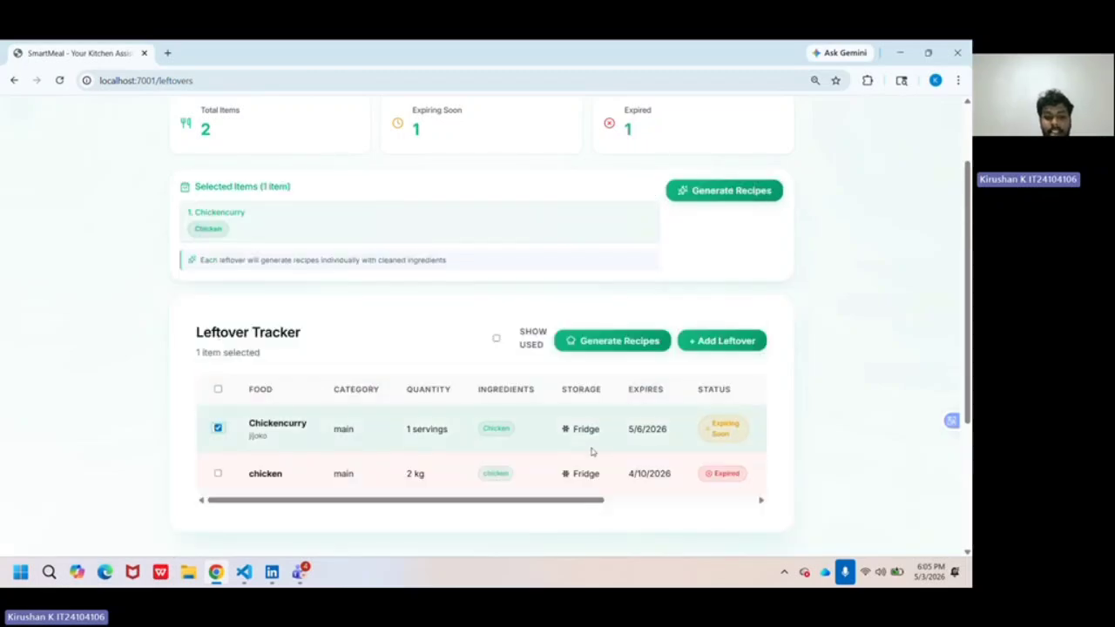
{"action": "scroll", "coordinate": [591, 451], "scroll_direction": "right", "scroll_amount": 3}
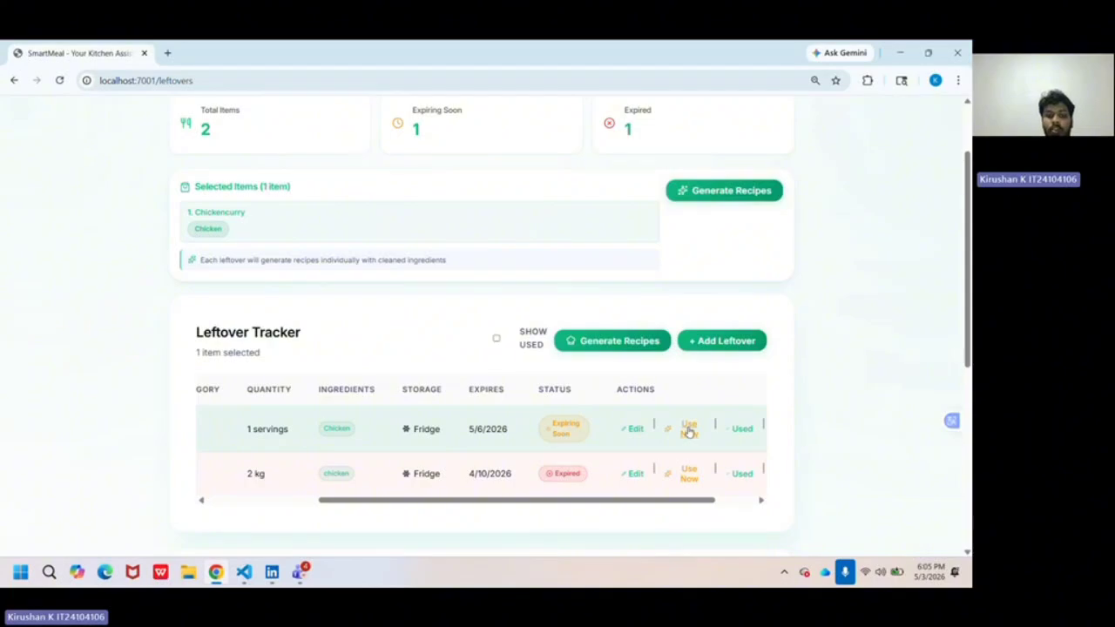
{"action": "scroll", "coordinate": [520, 410], "scroll_direction": "down", "scroll_amount": 3}
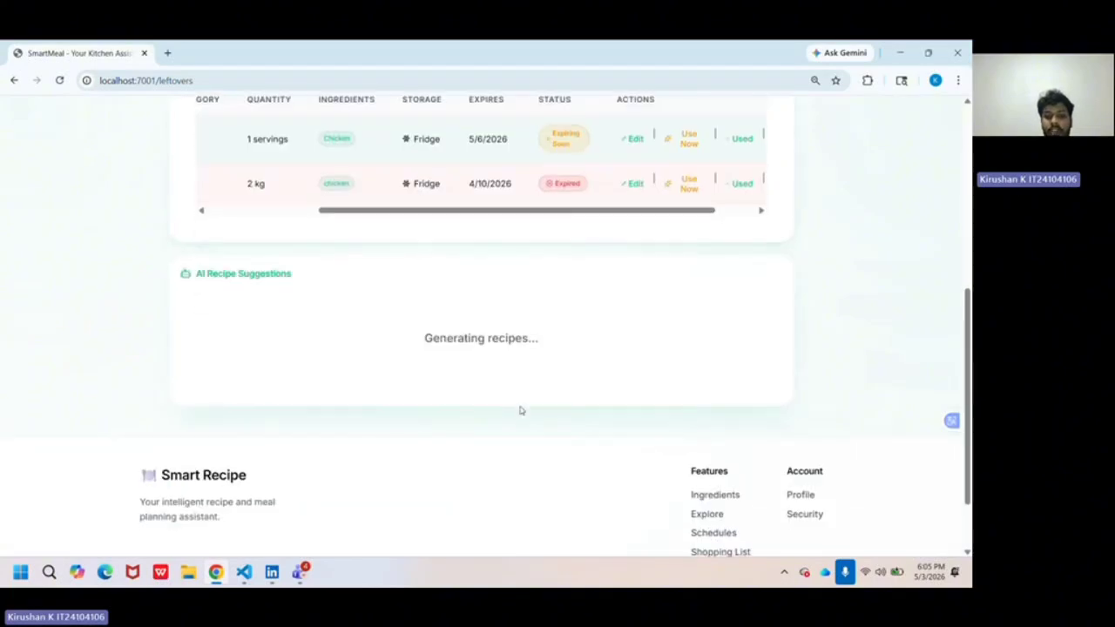
Step: Review the AI recipe suggestions generated for the Chickencurry leftover, including their details and scheduling options
{"action": "scroll", "coordinate": [369, 188], "scroll_direction": "down", "scroll_amount": 2}
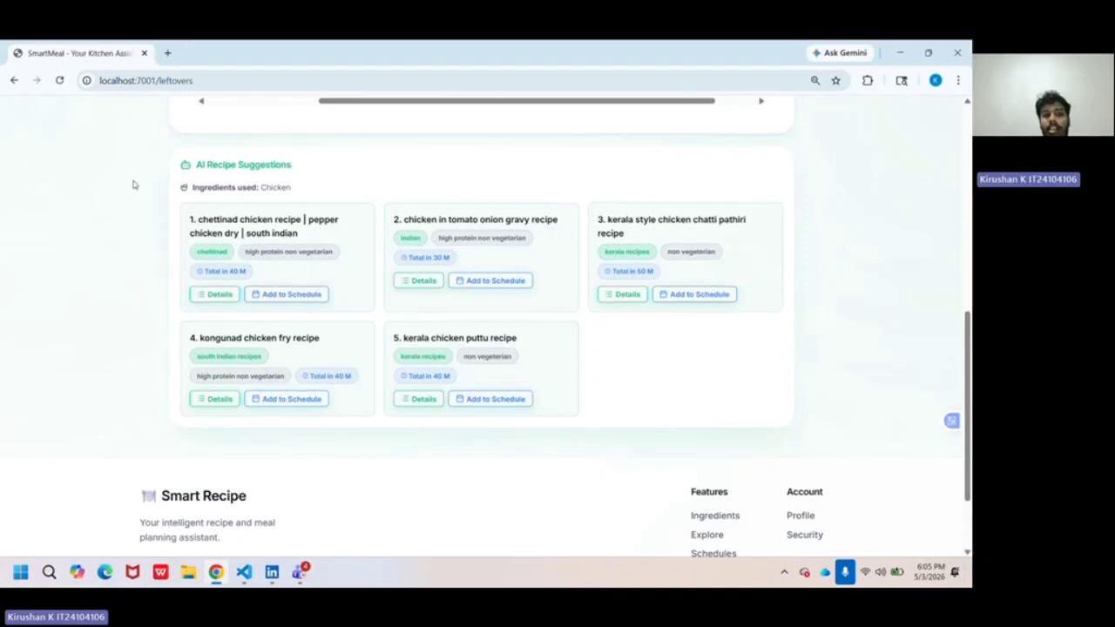
{"action": "left_click_drag", "start_coordinate": [196, 165], "coordinate": [340, 171]}
{"action": "left_click", "coordinate": [323, 165]}
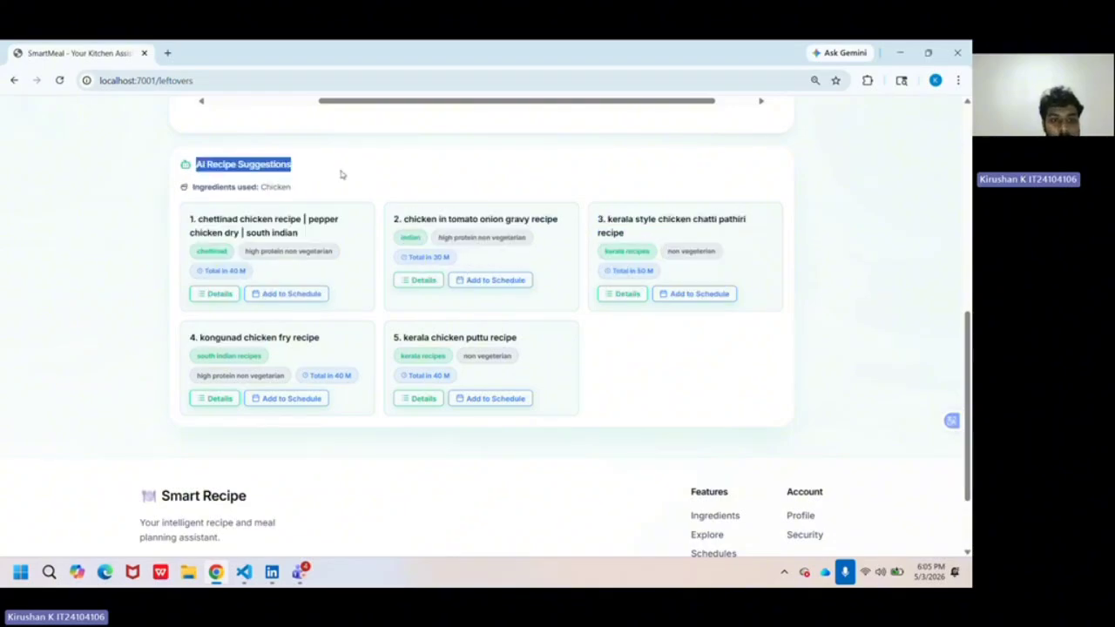
{"action": "left_click", "coordinate": [341, 171]}
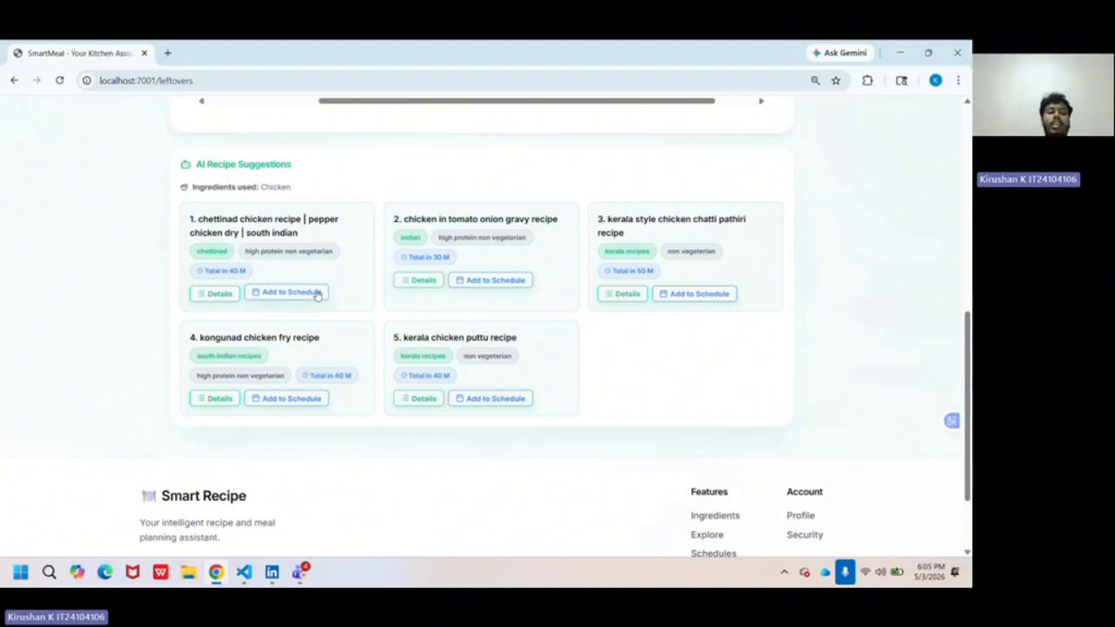
Step: Open the Budget page and look over its spending summary, budget section and expenses table
{"action": "scroll", "coordinate": [316, 294], "scroll_direction": "up", "scroll_amount": 3}
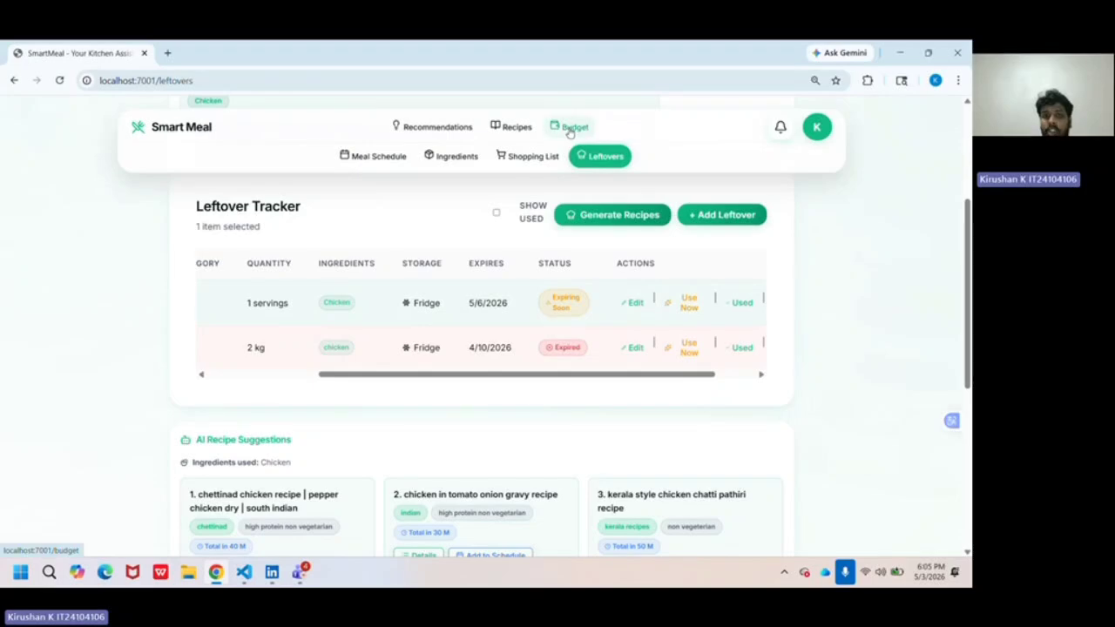
{"action": "left_click", "coordinate": [570, 128]}
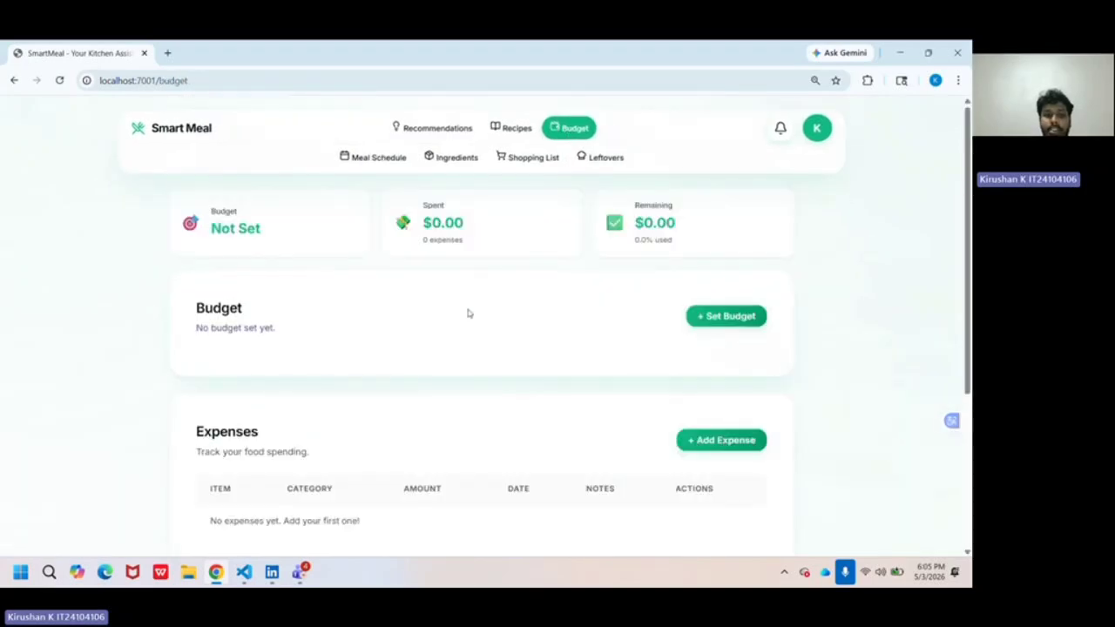
{"action": "scroll", "coordinate": [468, 313], "scroll_direction": "down", "scroll_amount": 1}
{"action": "scroll", "coordinate": [468, 314], "scroll_direction": "up", "scroll_amount": 1}
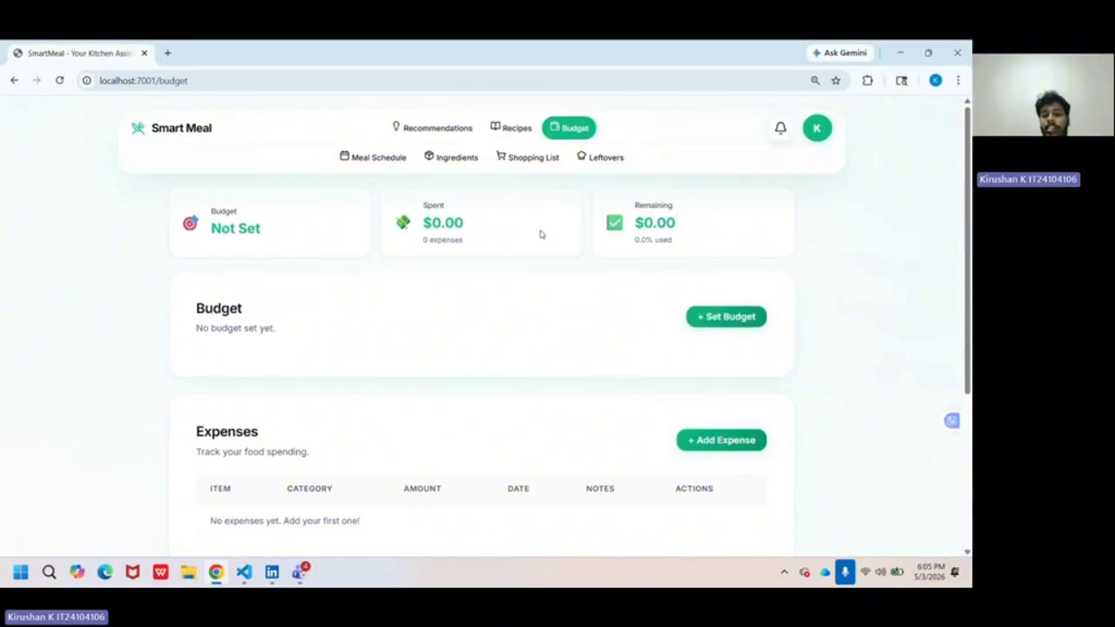
{"action": "scroll", "coordinate": [520, 337], "scroll_direction": "down", "scroll_amount": 2}
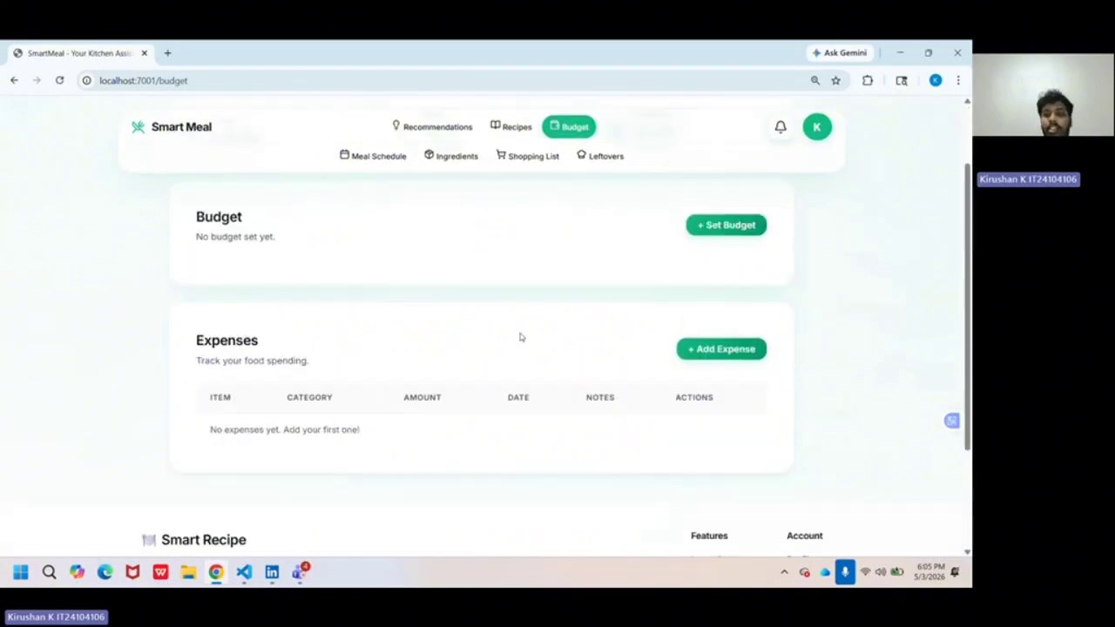
{"action": "scroll", "coordinate": [519, 337], "scroll_direction": "up", "scroll_amount": 2}
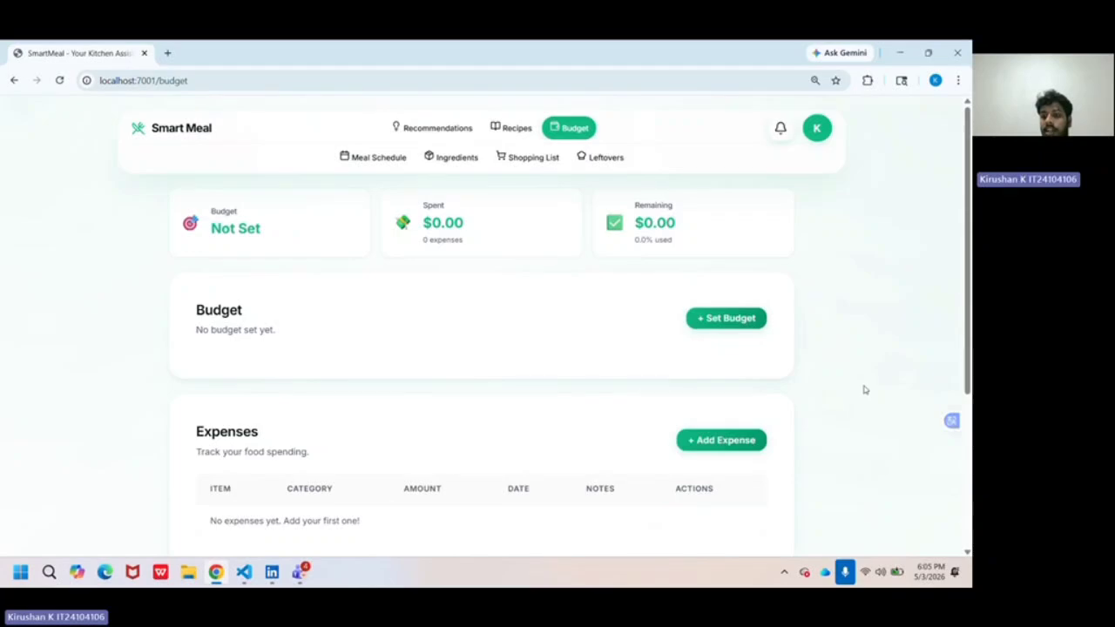